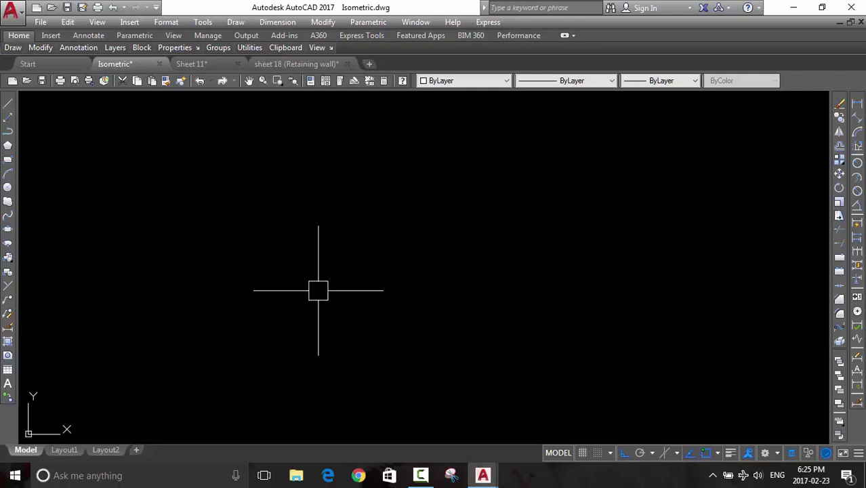
# Sketch trial lines: a horizontal base line, an angled line, and a second horizontal segment
pyautogui.moveTo(412, 261); pyautogui.dragTo(389, 269, button='middle')
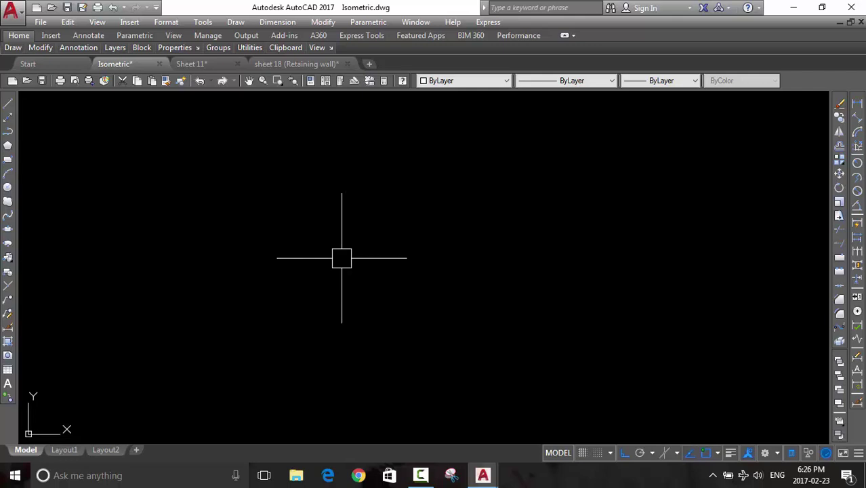
pyautogui.write('l')
pyautogui.press('Return')
pyautogui.click(362, 253)
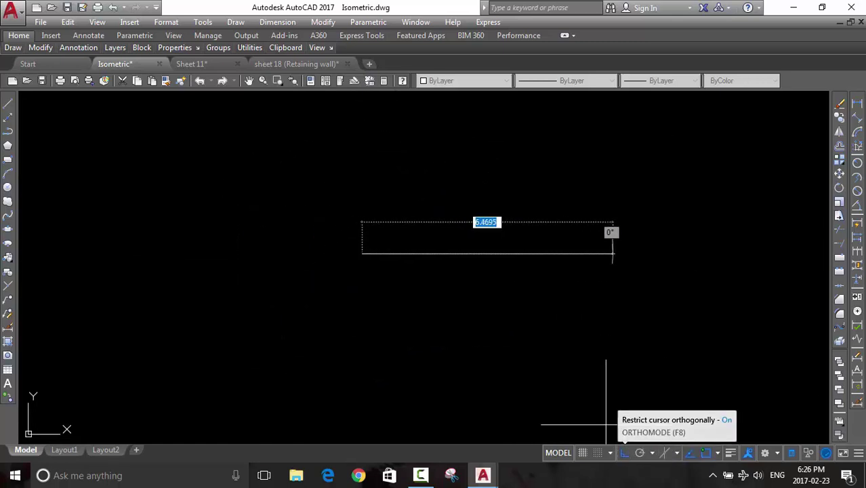
pyautogui.click(511, 285)
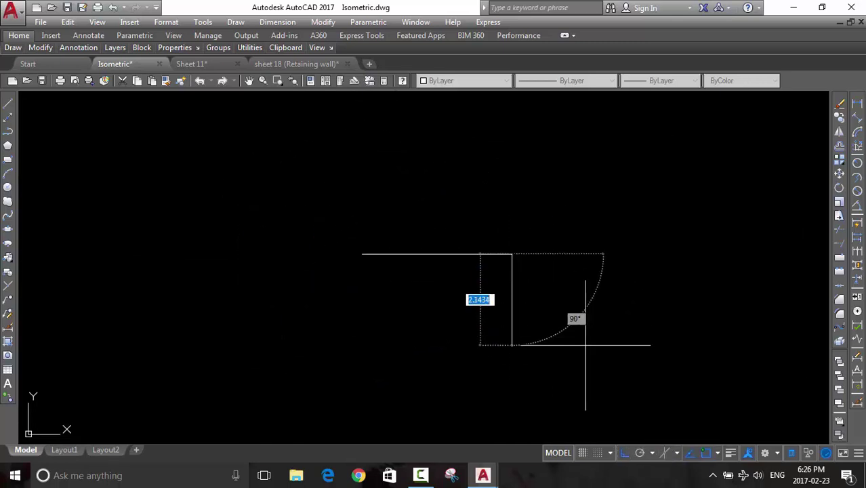
pyautogui.click(625, 453)
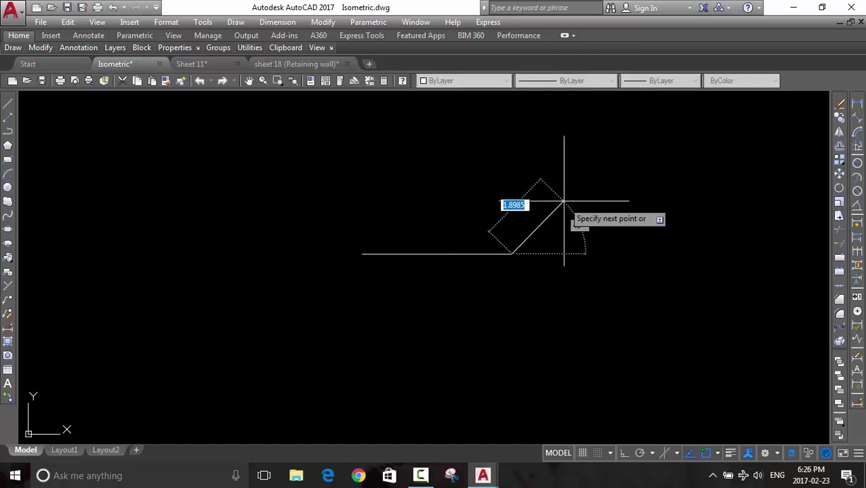
pyautogui.click(592, 179)
pyautogui.press('Return')
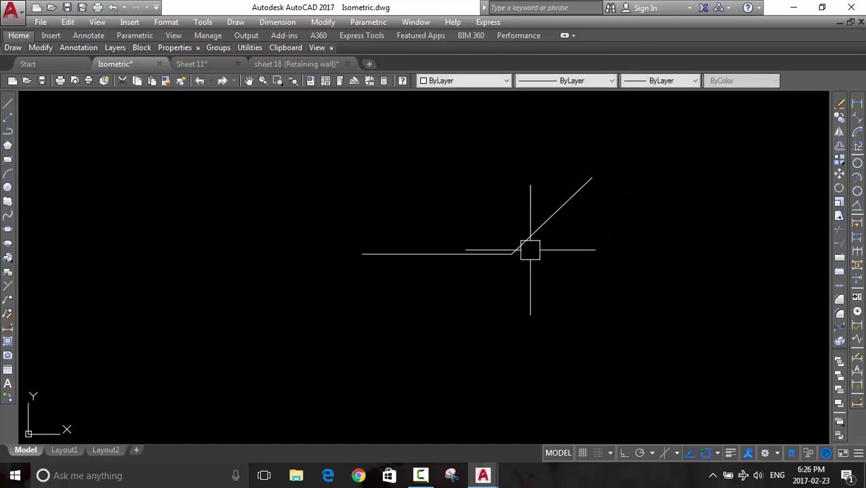
pyautogui.press('Return')
pyautogui.click(512, 253)
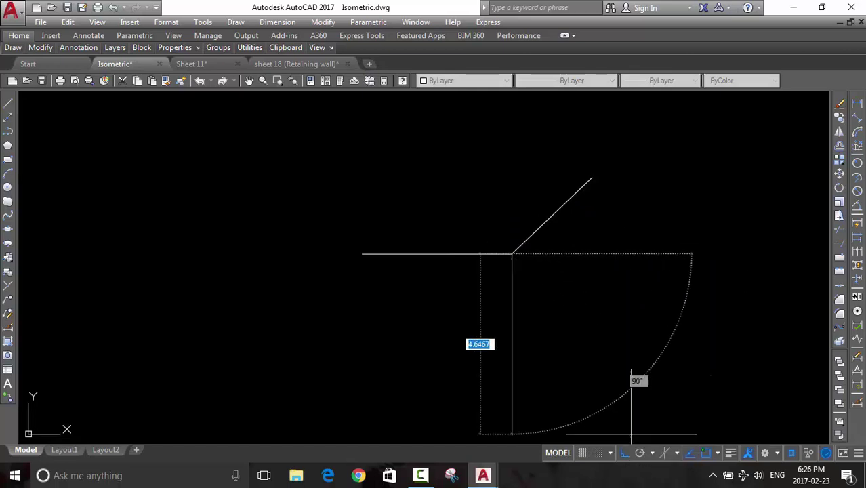
pyautogui.click(671, 254)
pyautogui.press('Return')
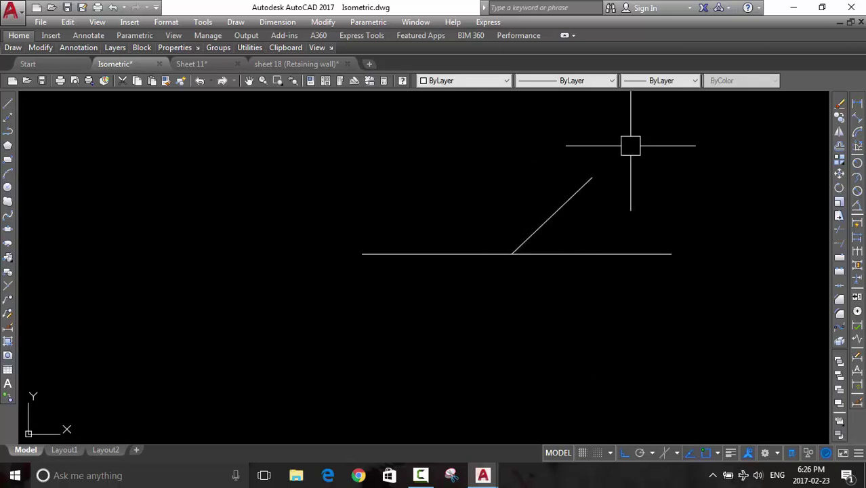
# Erase all the trial lines with a crossing selection
pyautogui.click(562, 169)
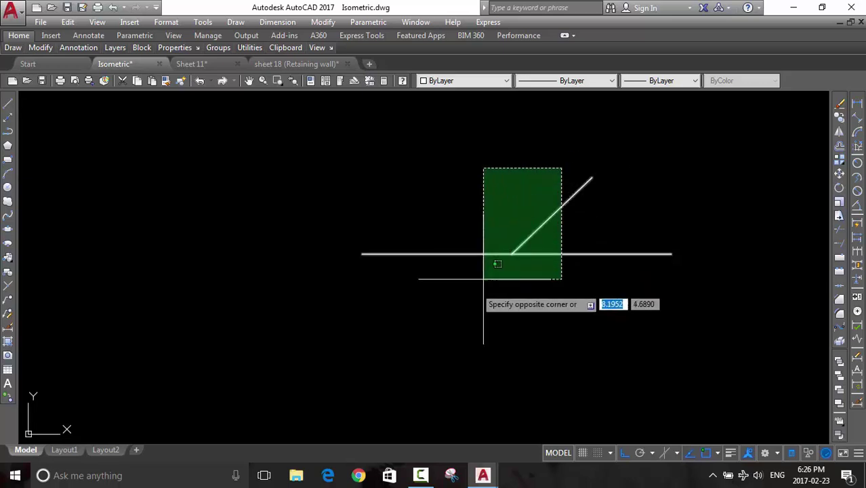
pyautogui.click(497, 263)
pyautogui.press('Delete')
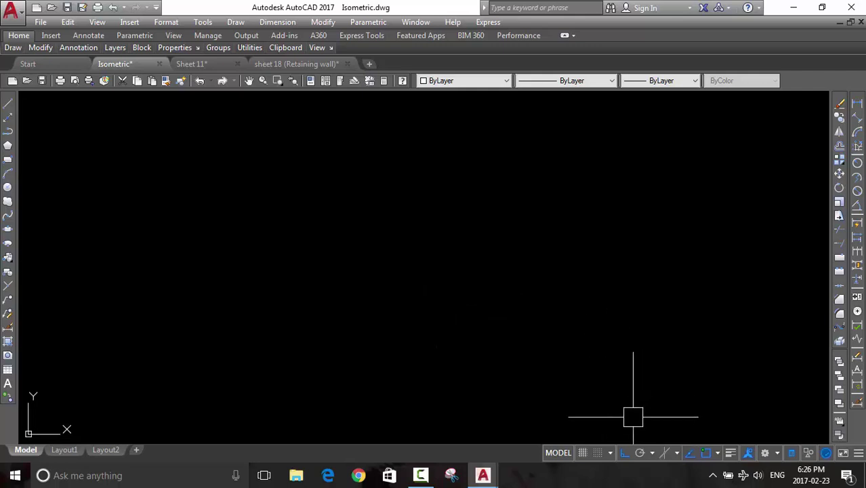
# Switch to Sheet 11 and zoom in on the isometric masonry wall view
pyautogui.click(196, 63)
pyautogui.moveTo(553, 240); pyautogui.dragTo(309, 243, button='middle')
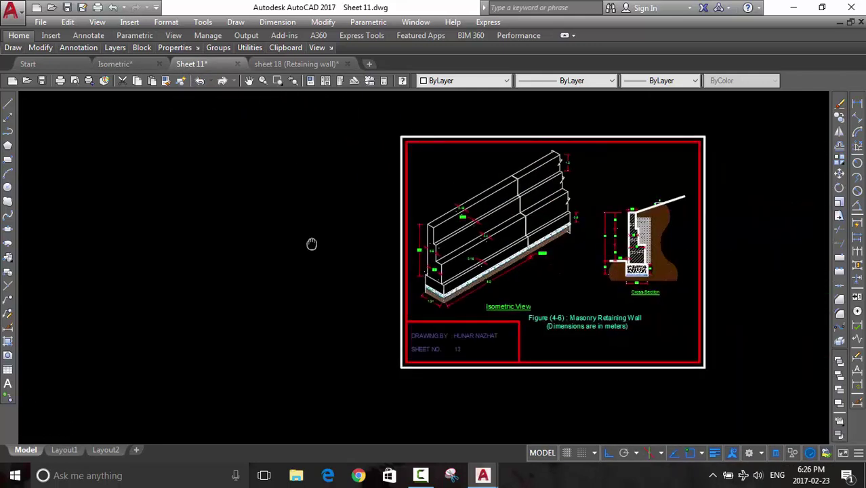
pyautogui.scroll(2, 484, 213)
pyautogui.moveTo(484, 212); pyautogui.dragTo(468, 234, button='middle')
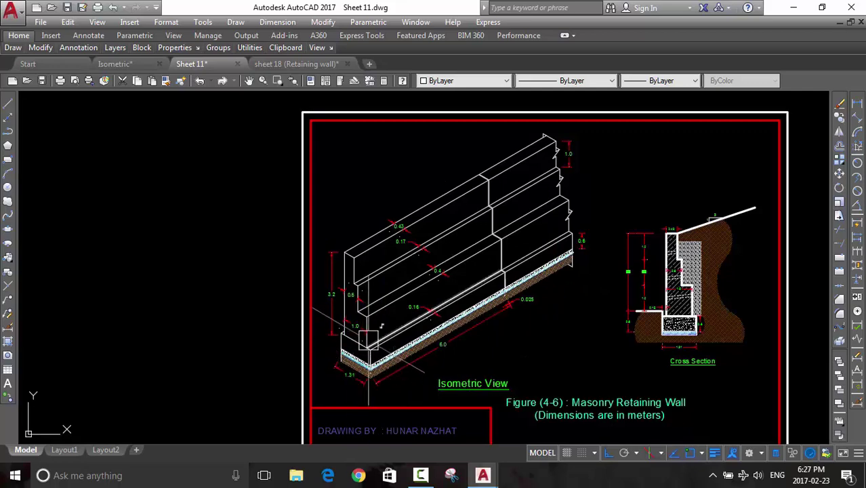
pyautogui.scroll(2, 384, 308)
pyautogui.scroll(1, 421, 290)
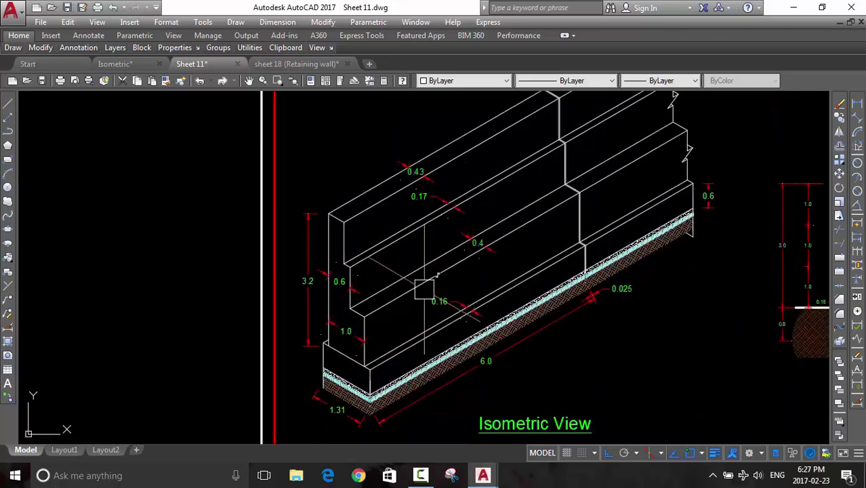
pyautogui.moveTo(411, 271); pyautogui.dragTo(411, 300, button='middle')
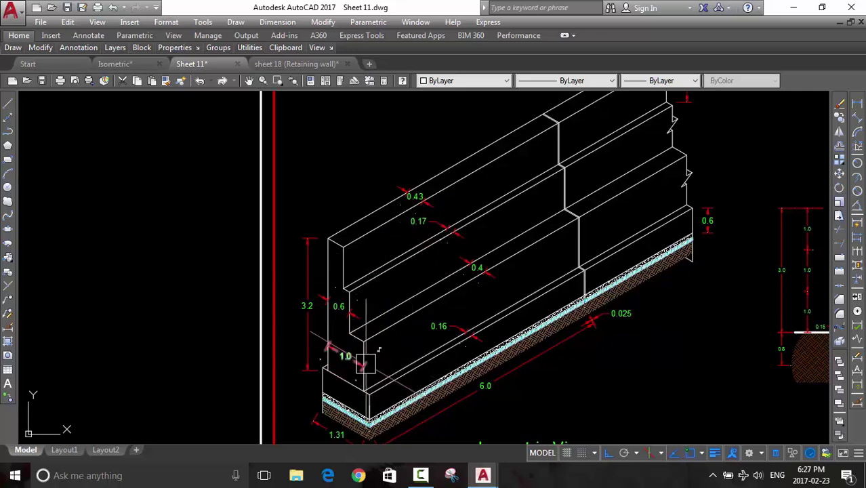
# Pan and zoom across the reference to inspect the cross section and whole sheet frame
pyautogui.scroll(-1, 476, 307)
pyautogui.scroll(-2, 479, 203)
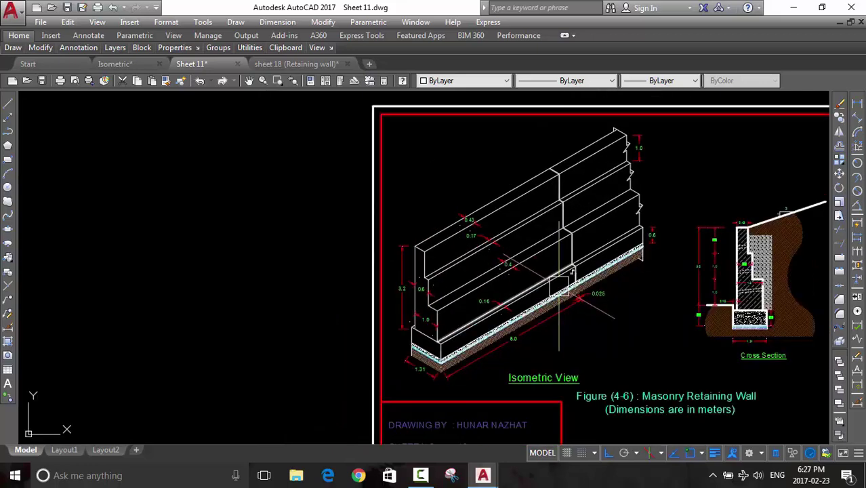
pyautogui.scroll(-1, 576, 230)
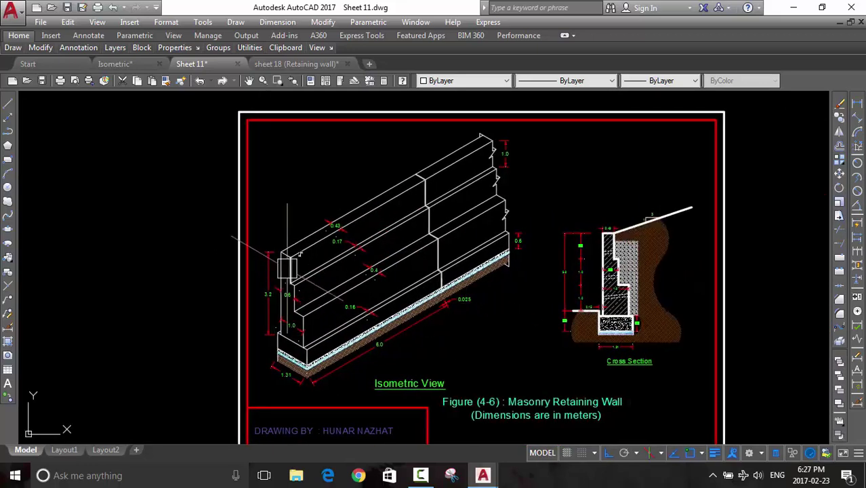
pyautogui.scroll(2, 631, 282)
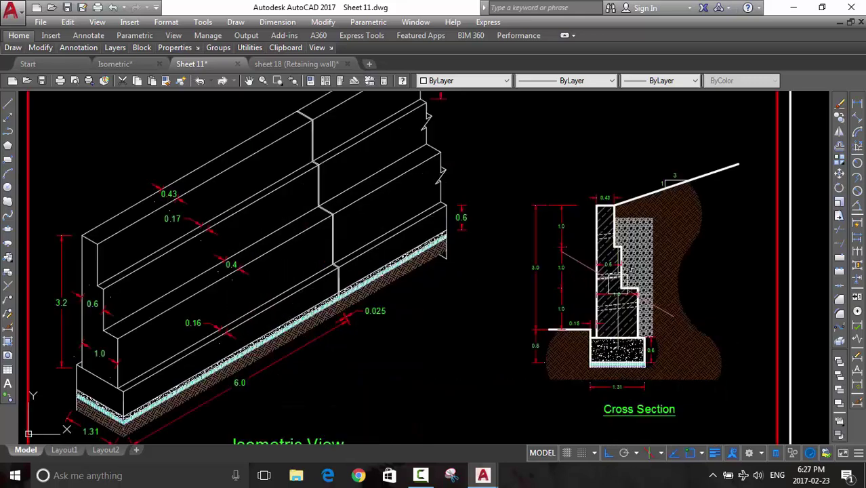
pyautogui.scroll(2, 631, 282)
pyautogui.moveTo(595, 255); pyautogui.dragTo(583, 245, button='middle')
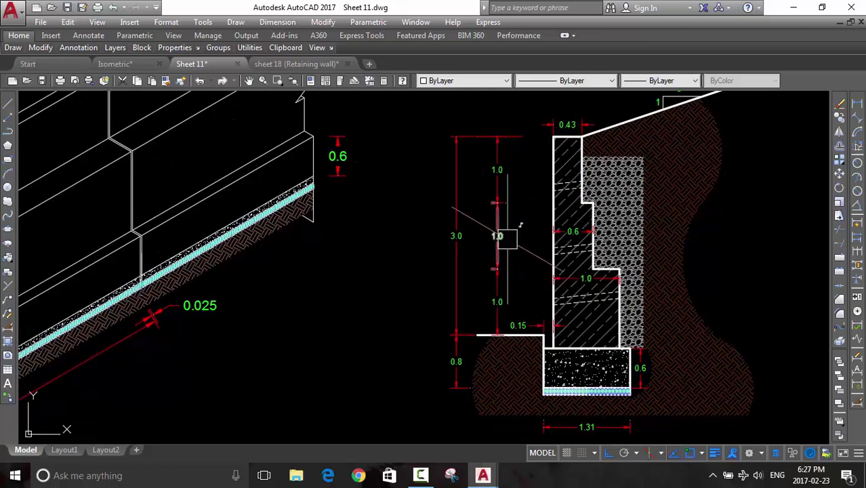
pyautogui.scroll(-3, 525, 283)
pyautogui.scroll(1, 485, 281)
pyautogui.scroll(1, 486, 280)
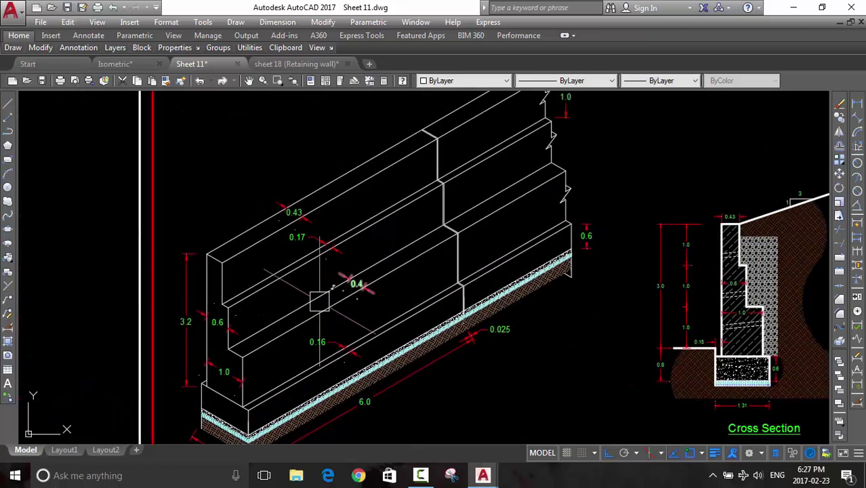
pyautogui.scroll(-2, 560, 194)
pyautogui.moveTo(592, 194)
pyautogui.mouseDown(button='middle')
pyautogui.moveTo(560, 193)
pyautogui.moveTo(641, 196)
pyautogui.mouseUp(button='middle')
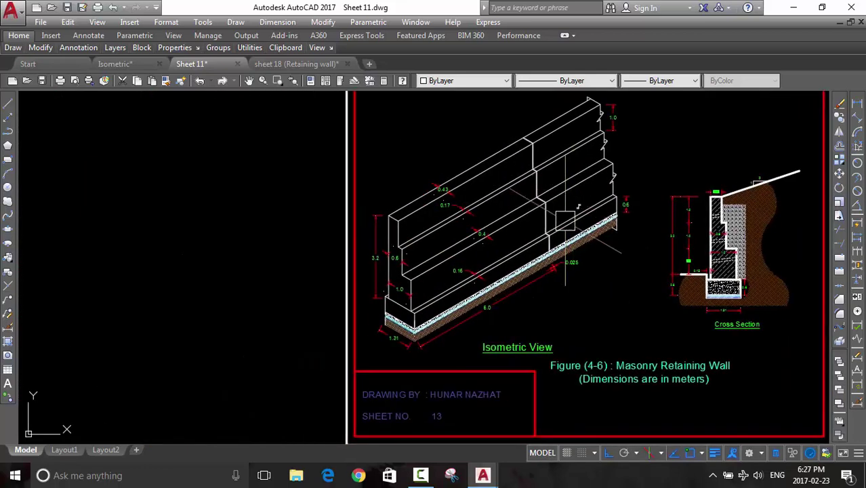
pyautogui.moveTo(547, 231); pyautogui.dragTo(779, 224, button='middle')
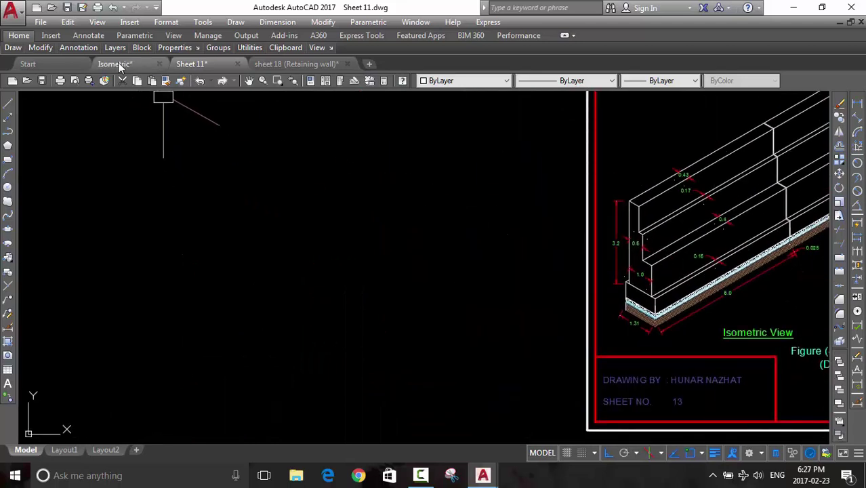
# Switch back to Isometric.dwg, with a brief detour to the Sheet 11 tab
pyautogui.click(115, 63)
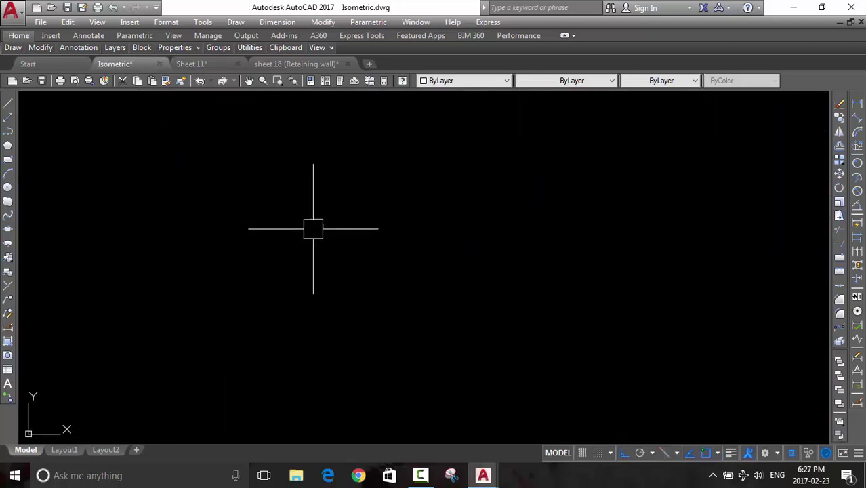
pyautogui.click(198, 65)
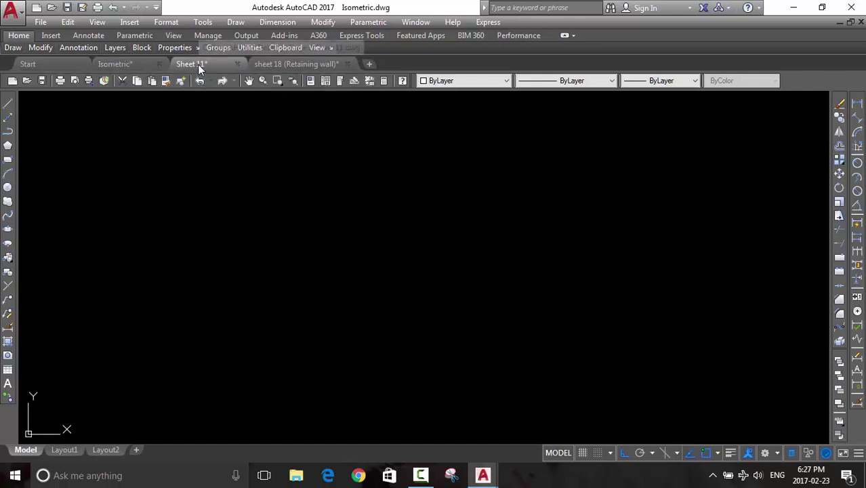
pyautogui.click(125, 68)
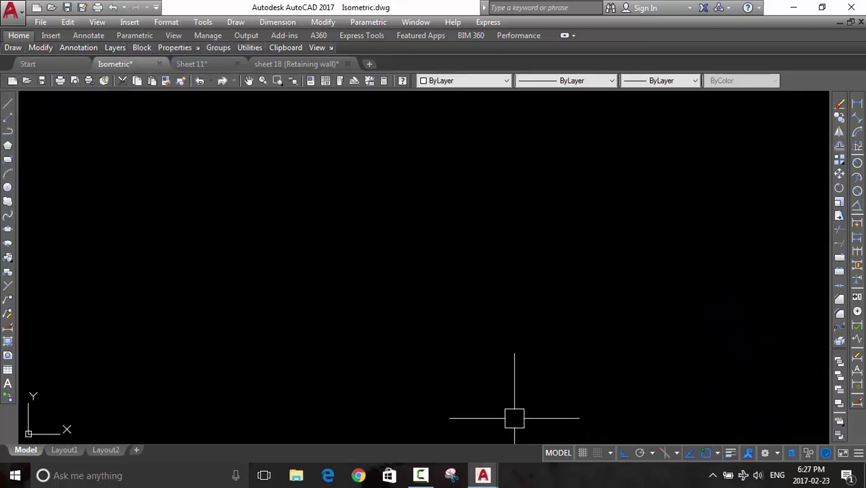
# Set Isometric.dwg to Isometric snap in Snap Settings, then glance at Sheet 11 and return
pyautogui.rightClick(593, 452)
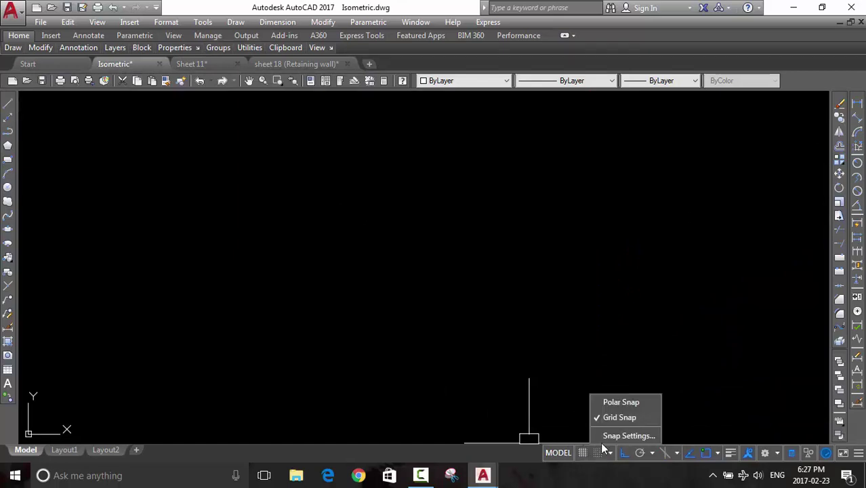
pyautogui.click(613, 436)
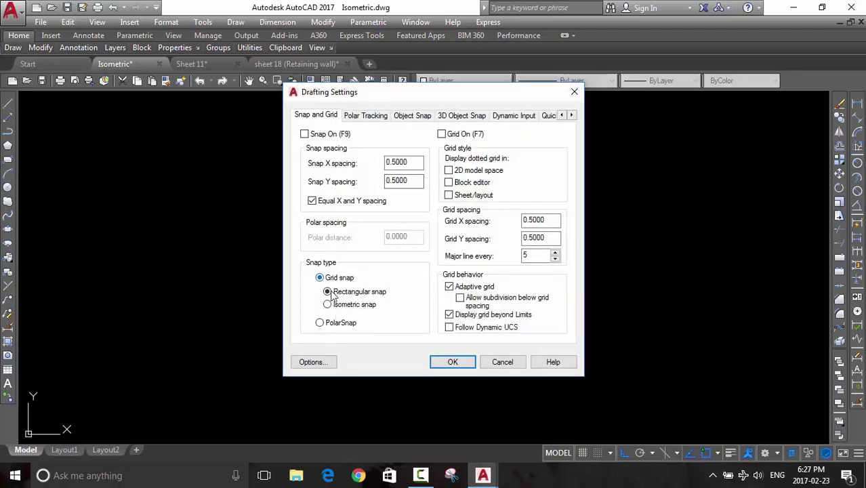
pyautogui.click(453, 362)
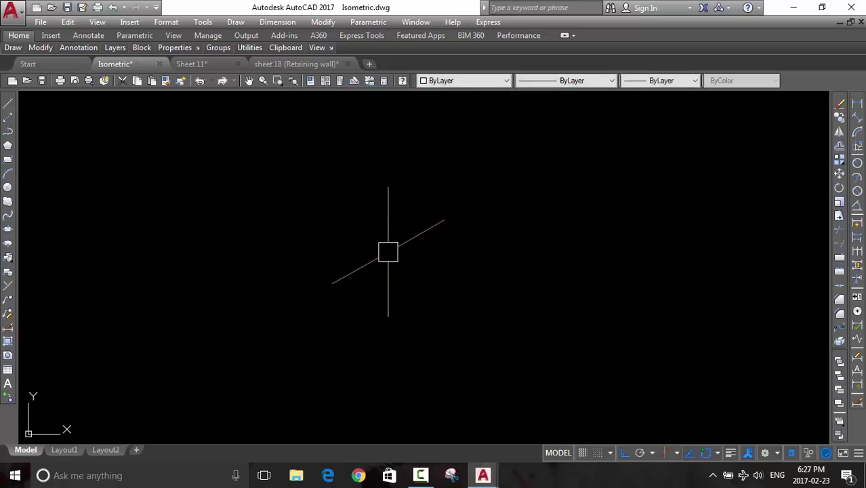
pyautogui.click(202, 69)
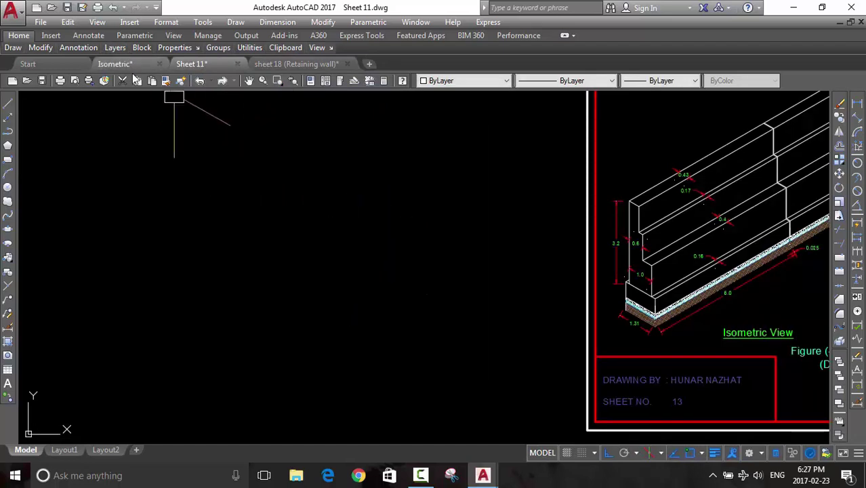
pyautogui.click(115, 64)
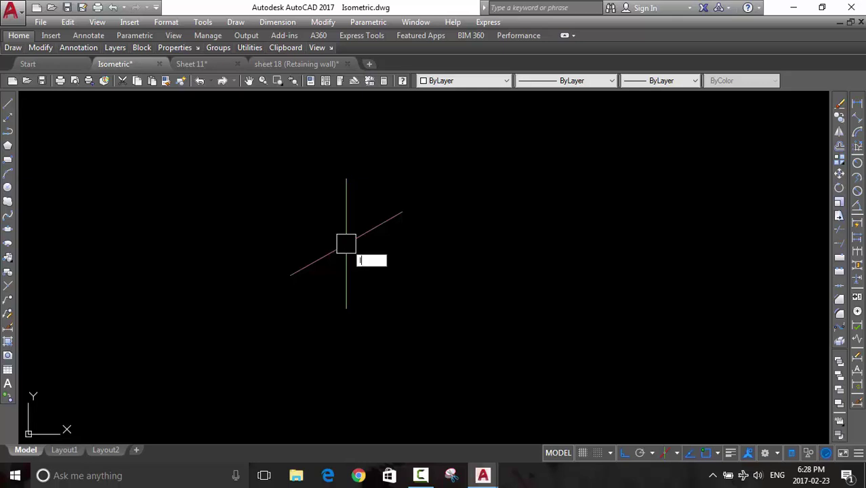
# Draw a 30° isometric axis line and a vertical line crossing it
pyautogui.press('Return')
pyautogui.click(339, 242)
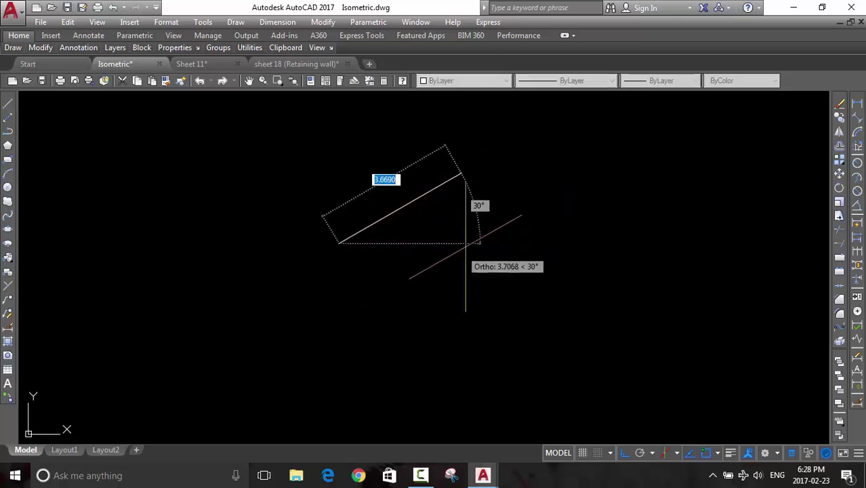
pyautogui.moveTo(465, 246); pyautogui.dragTo(464, 331, button='middle')
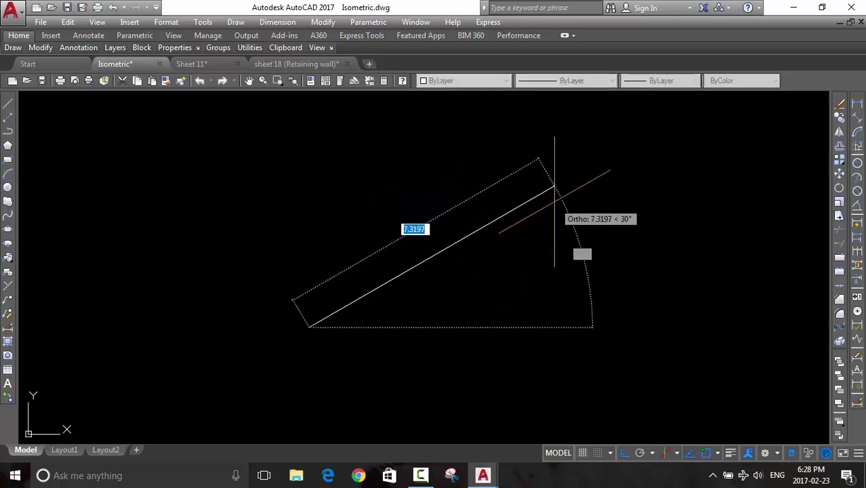
pyautogui.scroll(-3, 554, 197)
pyautogui.moveTo(212, 347); pyautogui.dragTo(486, 207, button='middle')
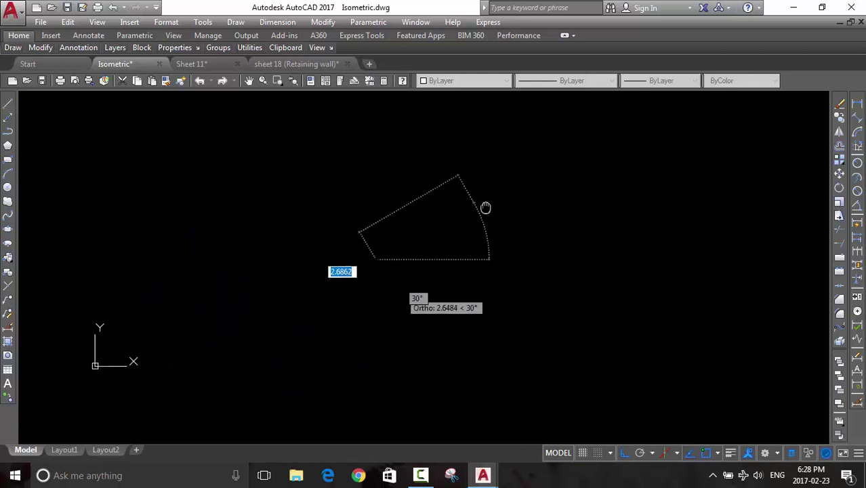
pyautogui.scroll(2, 485, 208)
pyautogui.scroll(-2, 420, 229)
pyautogui.scroll(2, 410, 187)
pyautogui.moveTo(410, 188); pyautogui.dragTo(415, 364, button='middle')
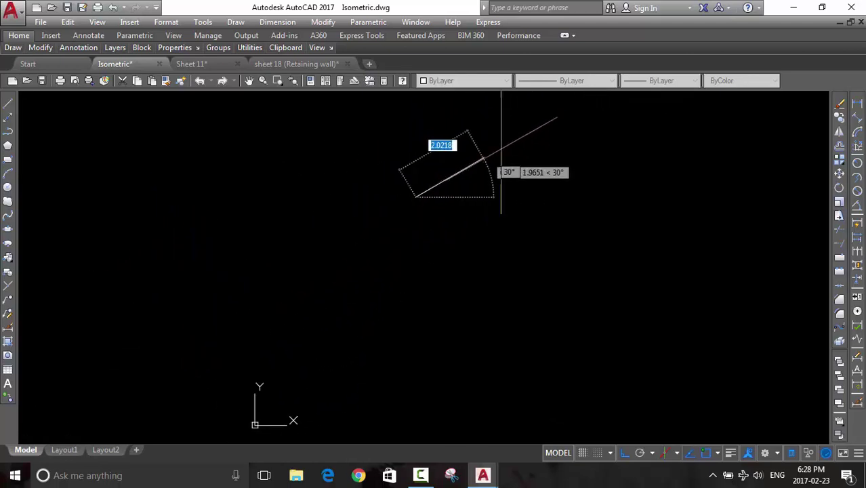
pyautogui.click(527, 131)
pyautogui.click(287, 272)
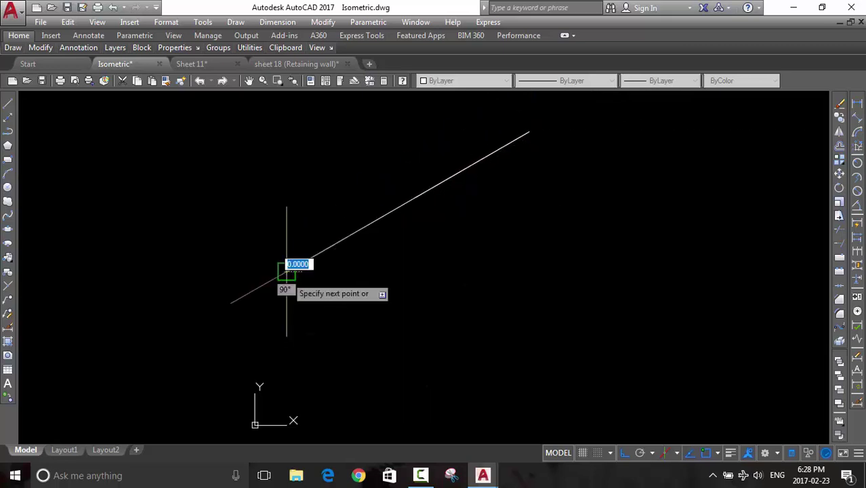
pyautogui.click(408, 197)
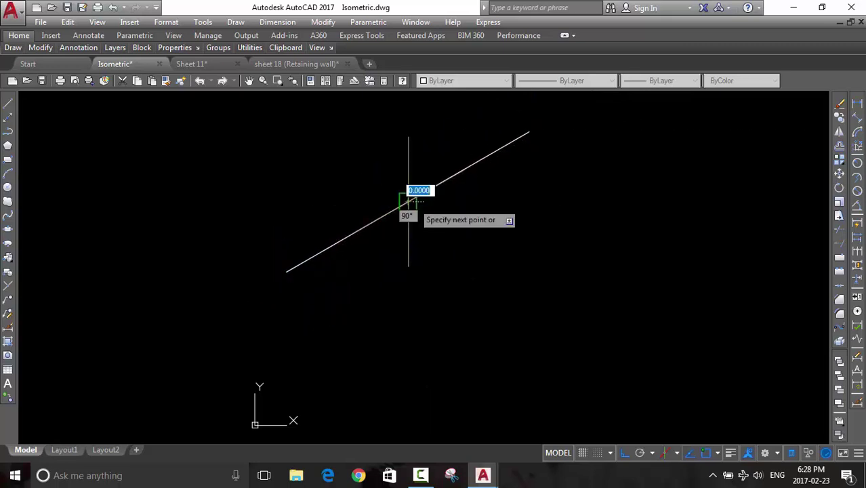
pyautogui.click(408, 128)
pyautogui.click(409, 309)
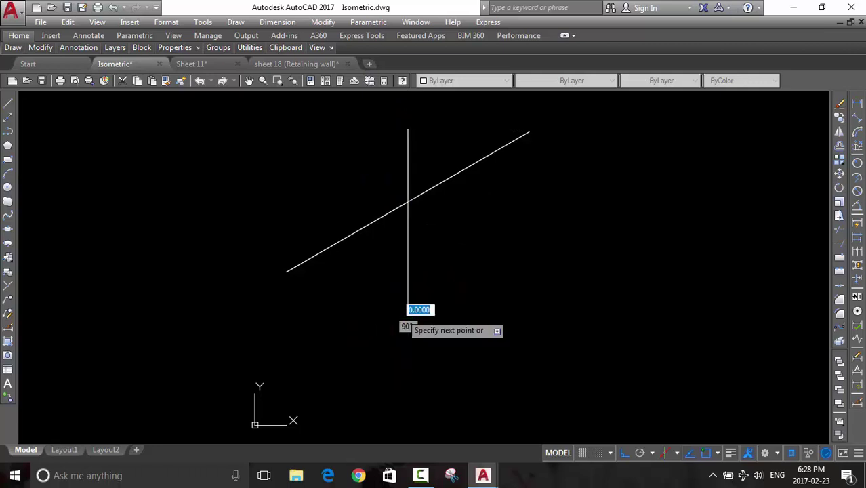
pyautogui.press('Return')
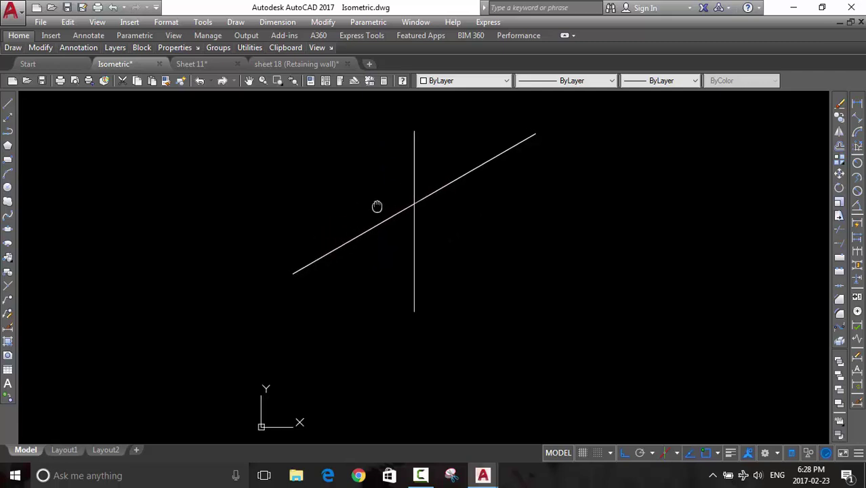
# Draw the 150° axis line through the intersection of the existing axes
pyautogui.moveTo(377, 207); pyautogui.dragTo(447, 213, button='middle')
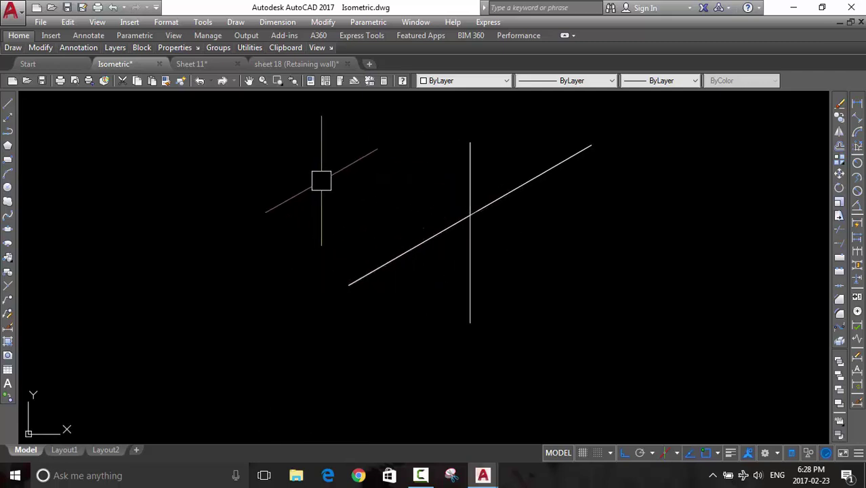
pyautogui.write('l')
pyautogui.press('Return')
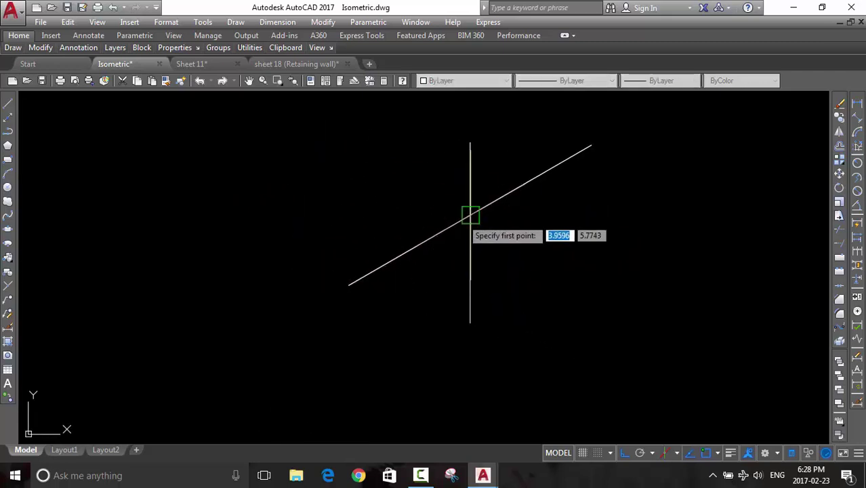
pyautogui.click(470, 215)
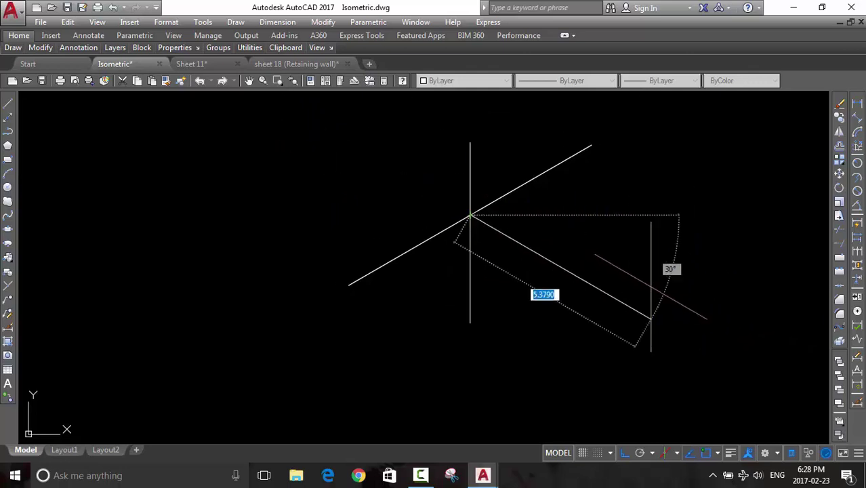
pyautogui.click(340, 139)
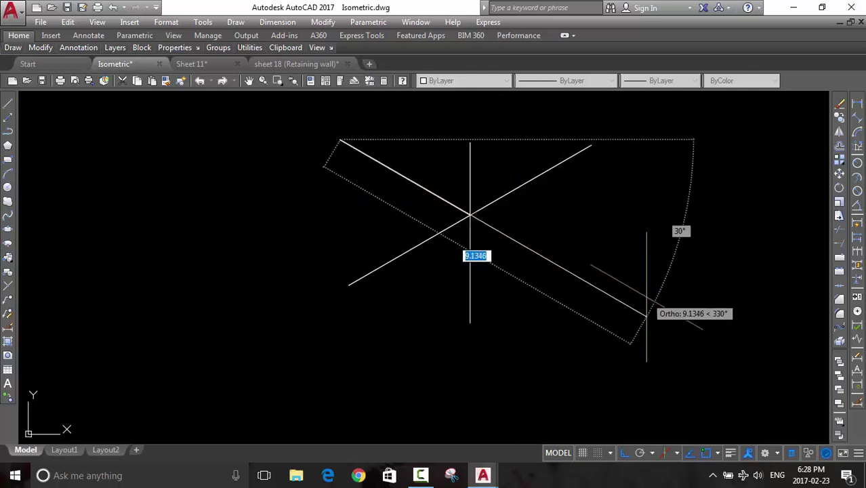
pyautogui.click(614, 299)
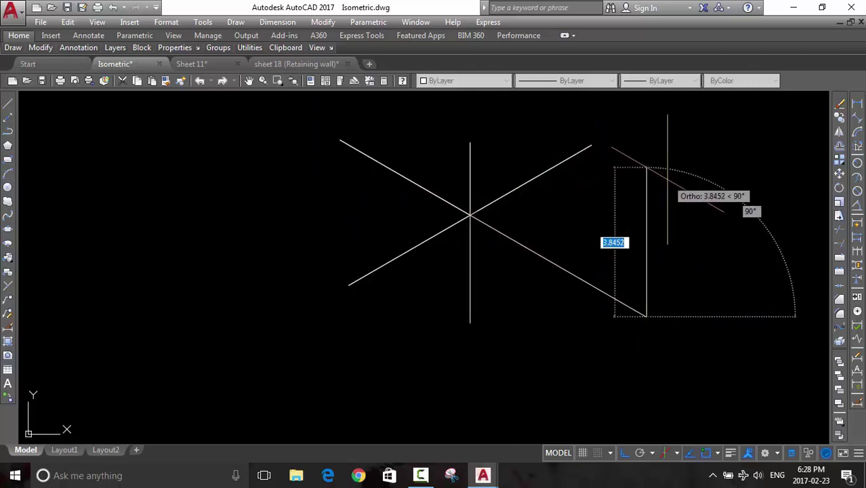
pyautogui.click(647, 316)
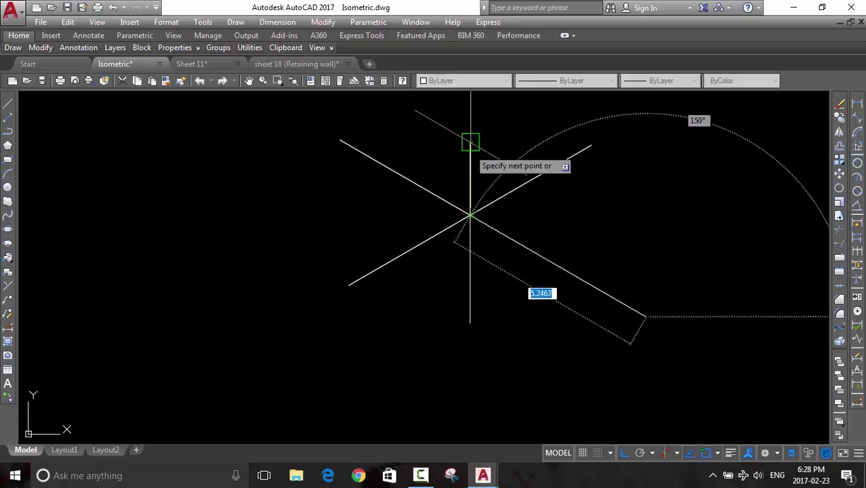
pyautogui.press('Escape')
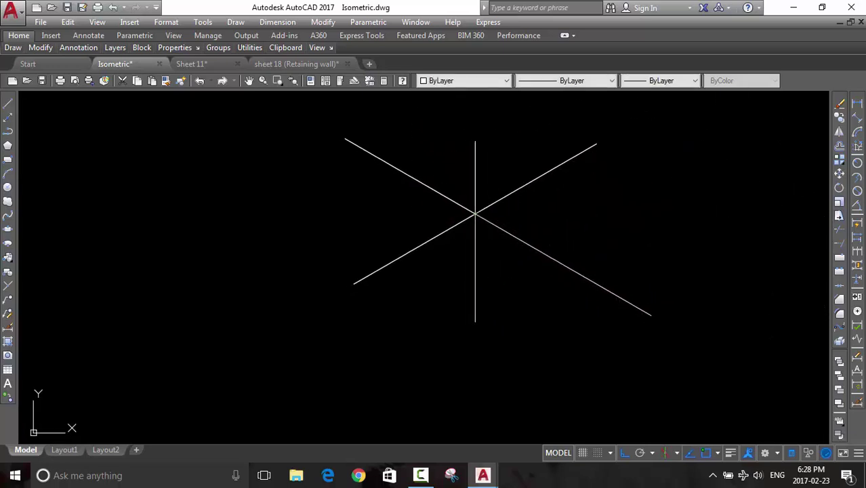
# In empty space, draw a V of 30° and 150° isometric lines, switching isoplanes with F5
pyautogui.moveTo(469, 302); pyautogui.dragTo(719, 311, button='middle')
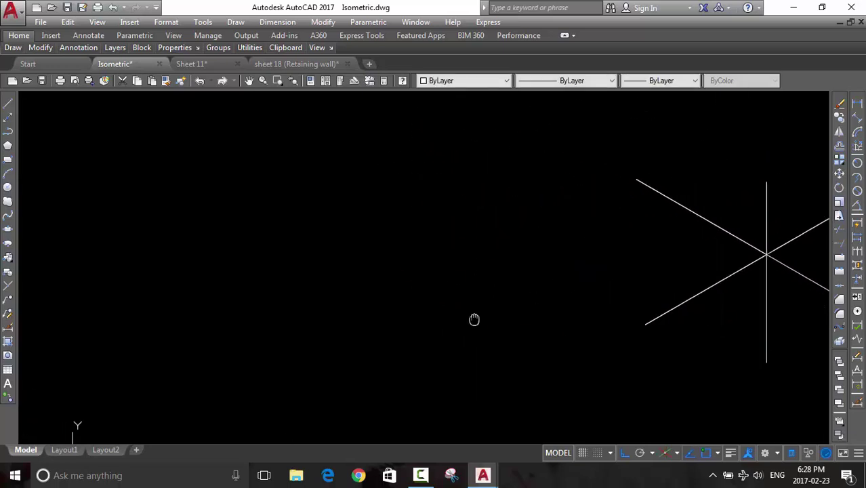
pyautogui.moveTo(473, 319); pyautogui.dragTo(583, 373, button='middle')
pyautogui.press('l')
pyautogui.press('Return')
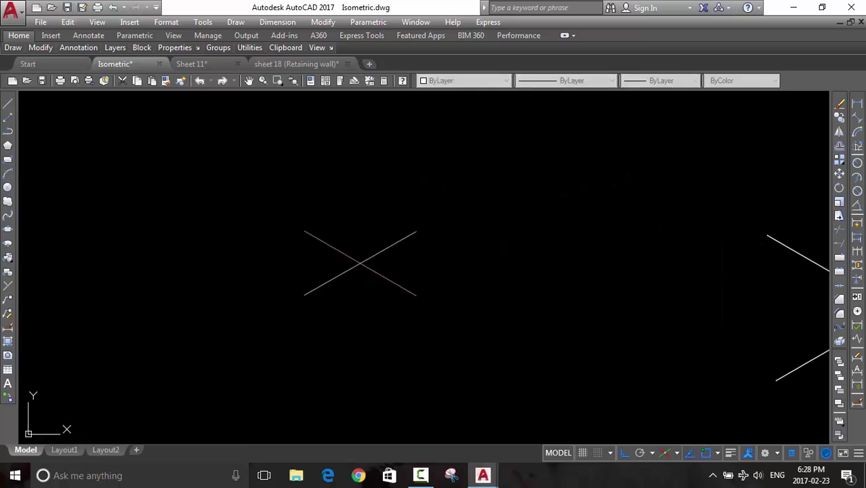
pyautogui.click(360, 263)
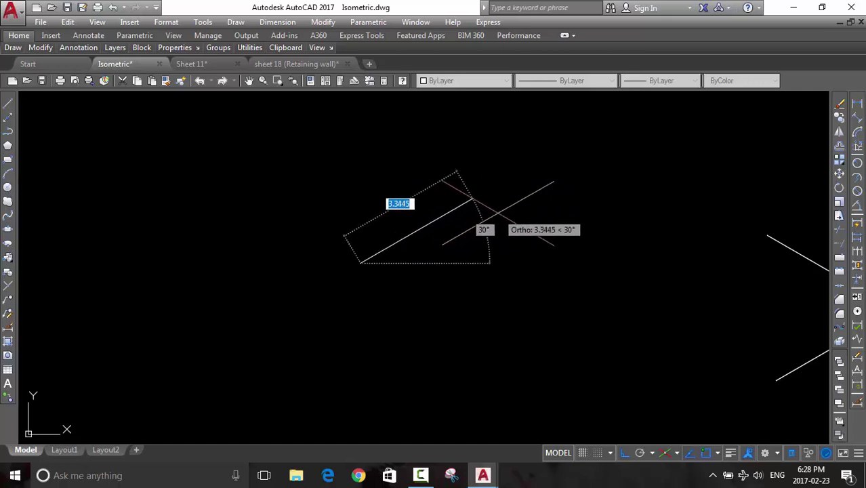
pyautogui.click(509, 183)
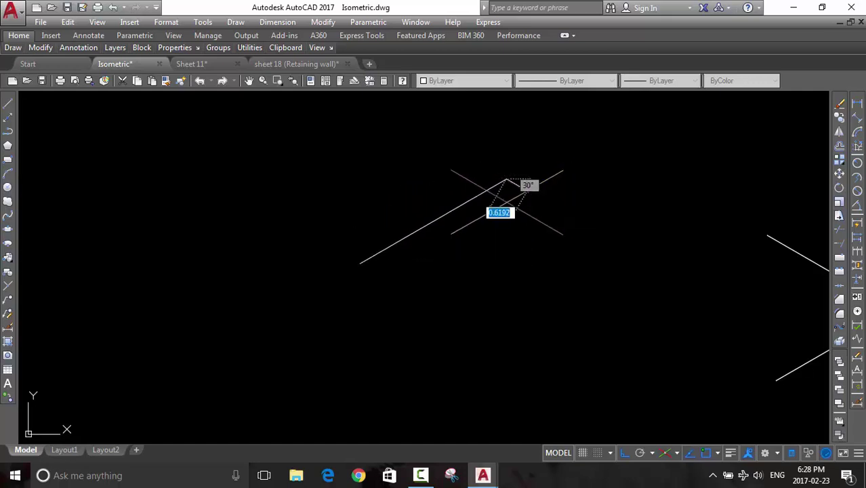
pyautogui.moveTo(417, 149); pyautogui.dragTo(452, 225, button='middle')
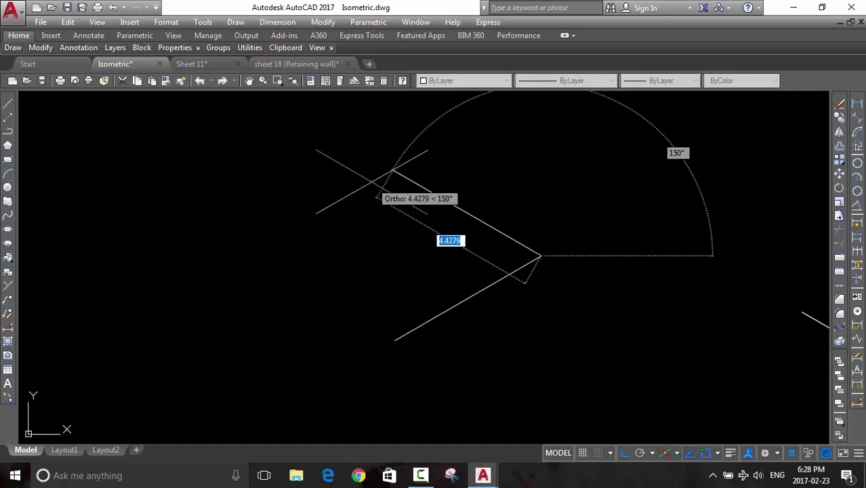
pyautogui.click(373, 180)
pyautogui.click(657, 344)
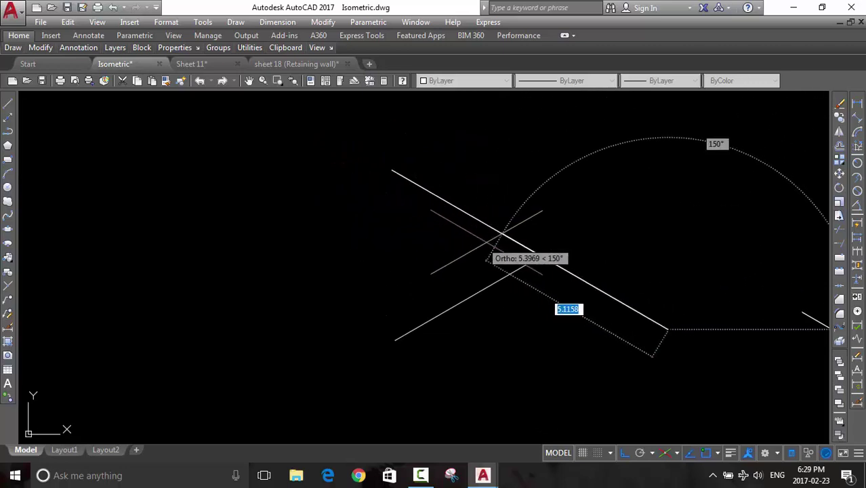
pyautogui.press('F5')
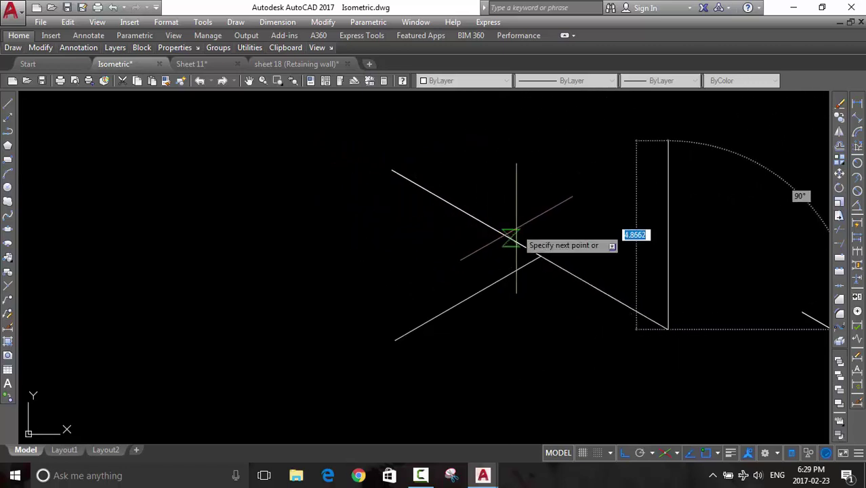
pyautogui.press('F5')
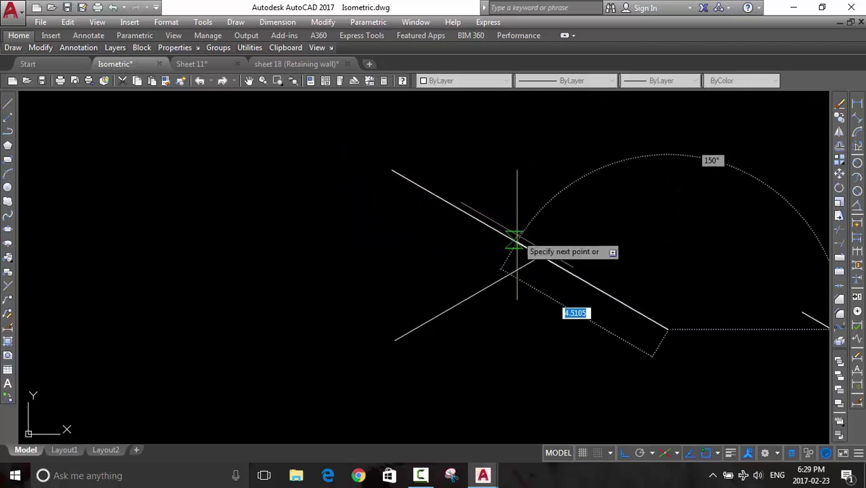
pyautogui.moveTo(516, 238); pyautogui.dragTo(521, 255, button='middle')
pyautogui.press('Escape')
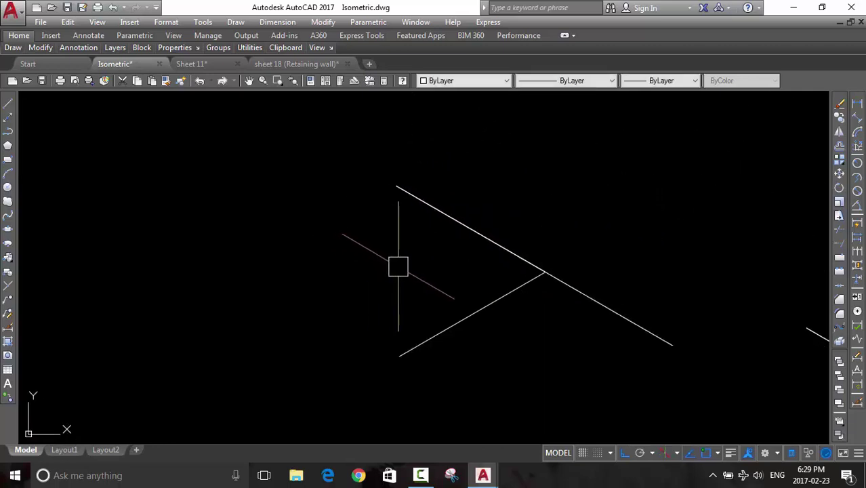
pyautogui.moveTo(398, 266); pyautogui.dragTo(552, 269, button='middle')
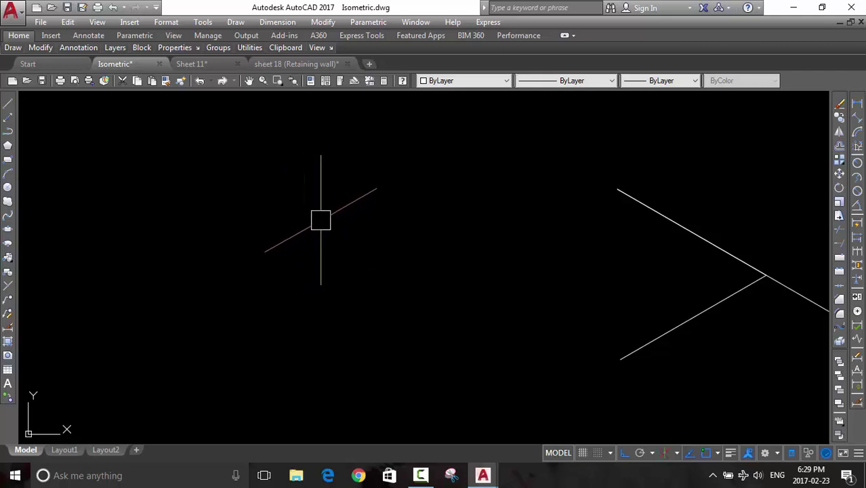
pyautogui.scroll(-5, 379, 225)
pyautogui.scroll(-3, 475, 256)
pyautogui.moveTo(478, 259)
pyautogui.mouseDown(button='middle')
pyautogui.moveTo(383, 252)
pyautogui.moveTo(258, 276)
pyautogui.mouseUp(button='middle')
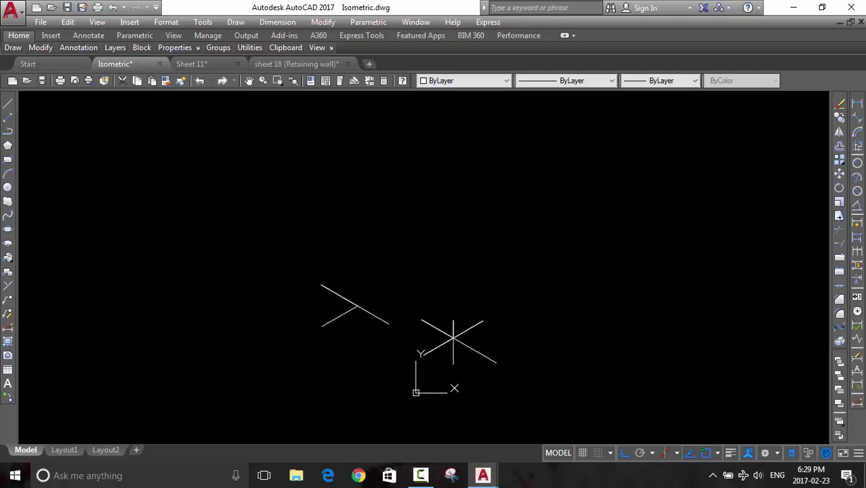
pyautogui.moveTo(192, 63)
pyautogui.click(210, 63)
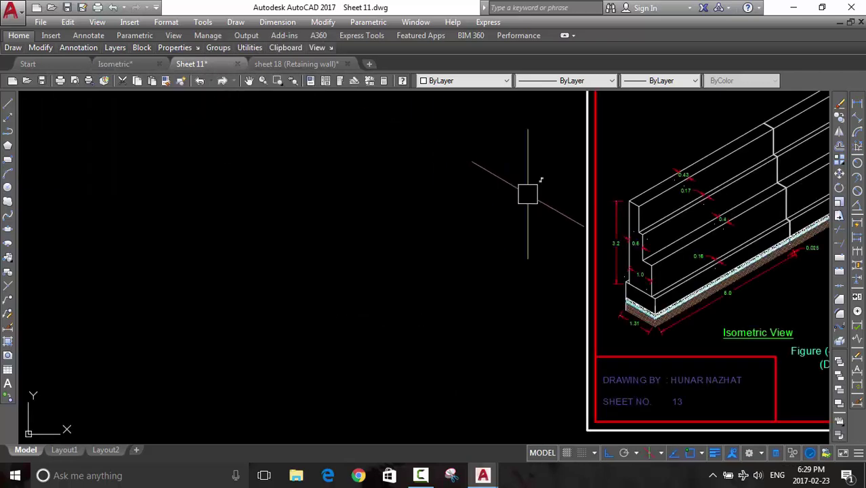
pyautogui.moveTo(576, 252); pyautogui.dragTo(388, 311, button='middle')
pyautogui.click(418, 476)
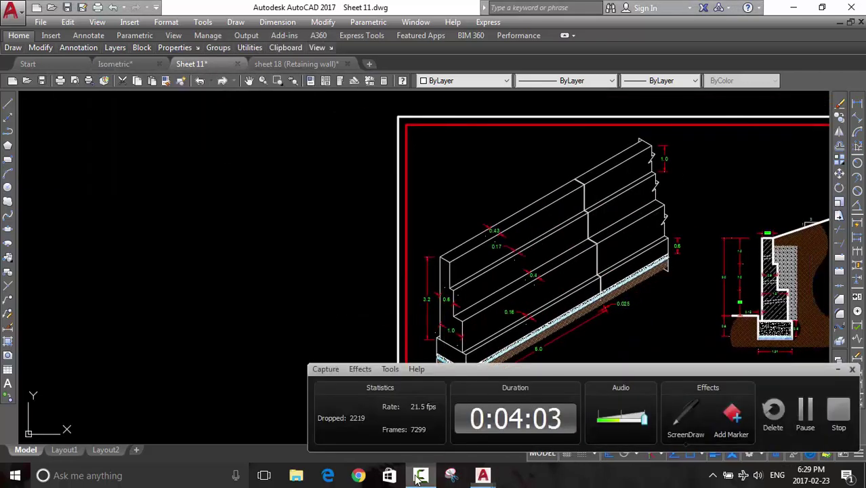
pyautogui.click(418, 477)
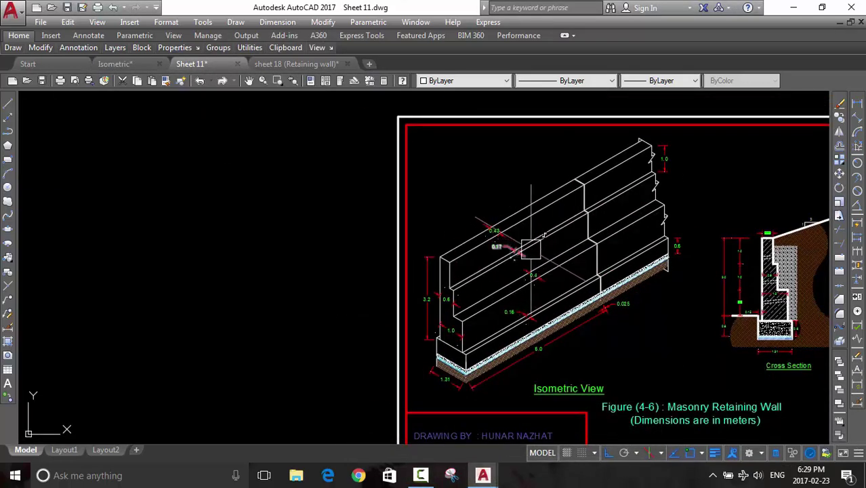
pyautogui.scroll(2, 538, 257)
pyautogui.scroll(-2, 539, 257)
pyautogui.moveTo(515, 327); pyautogui.dragTo(539, 259, button='middle')
pyautogui.scroll(2, 540, 260)
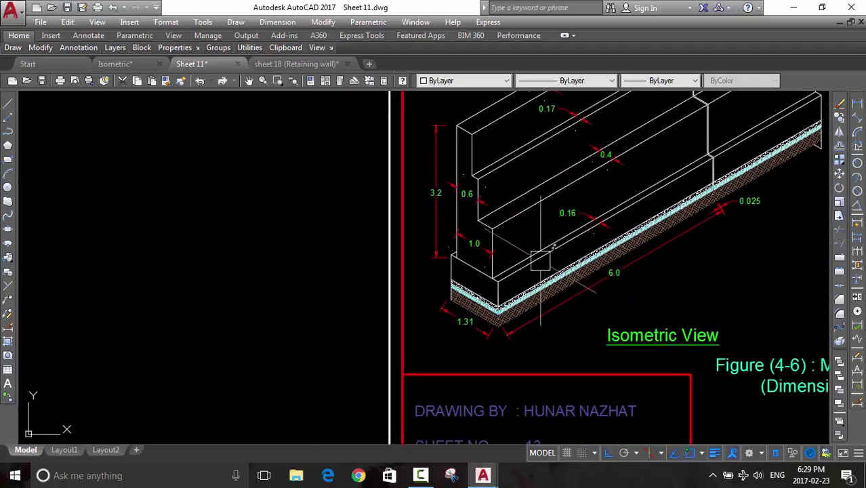
pyautogui.scroll(2, 477, 305)
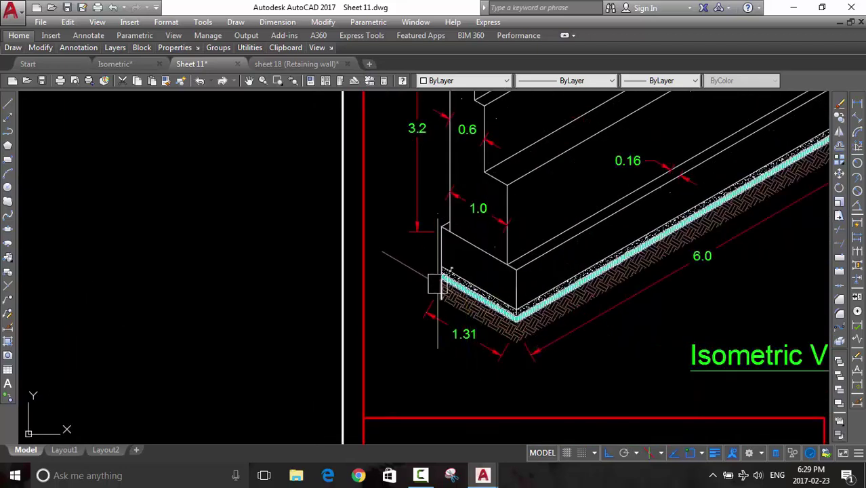
pyautogui.scroll(2, 463, 332)
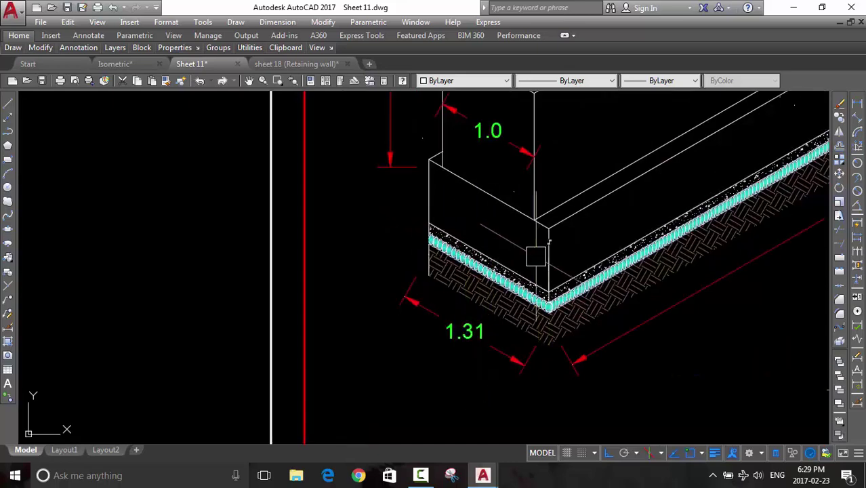
pyautogui.scroll(-2, 500, 220)
pyautogui.scroll(-1, 480, 263)
pyautogui.scroll(-2, 560, 279)
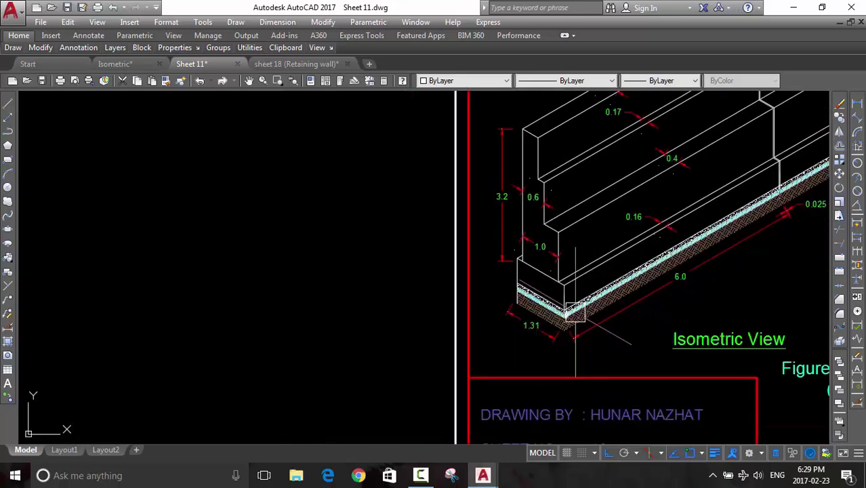
pyautogui.scroll(-1, 538, 317)
pyautogui.moveTo(538, 317); pyautogui.dragTo(352, 353, button='middle')
pyautogui.scroll(5, 469, 233)
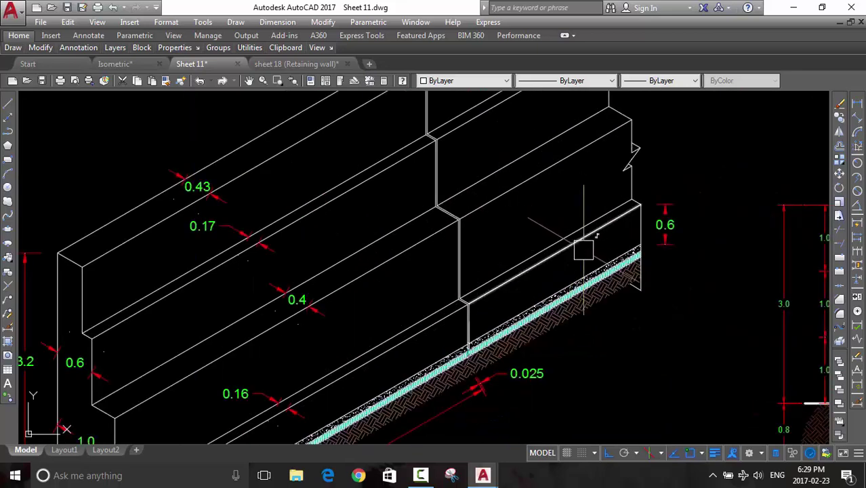
pyautogui.scroll(-3, 469, 233)
pyautogui.scroll(-1, 469, 234)
pyautogui.scroll(1, 474, 363)
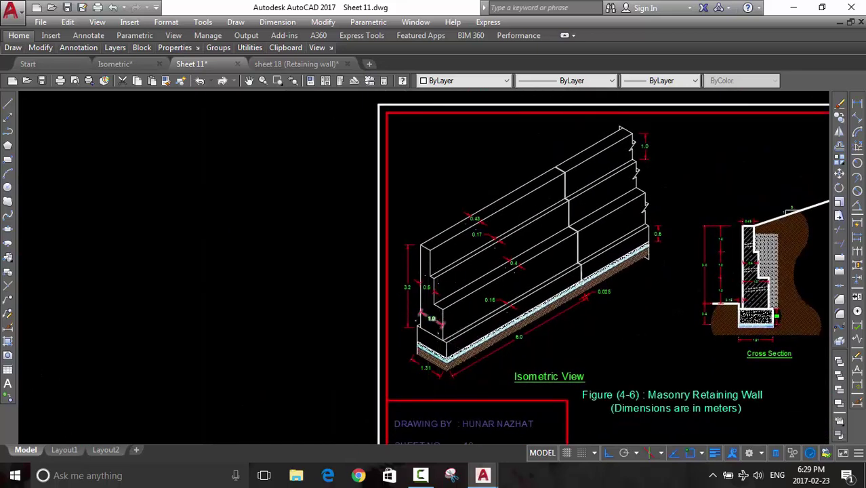
pyautogui.scroll(2, 457, 325)
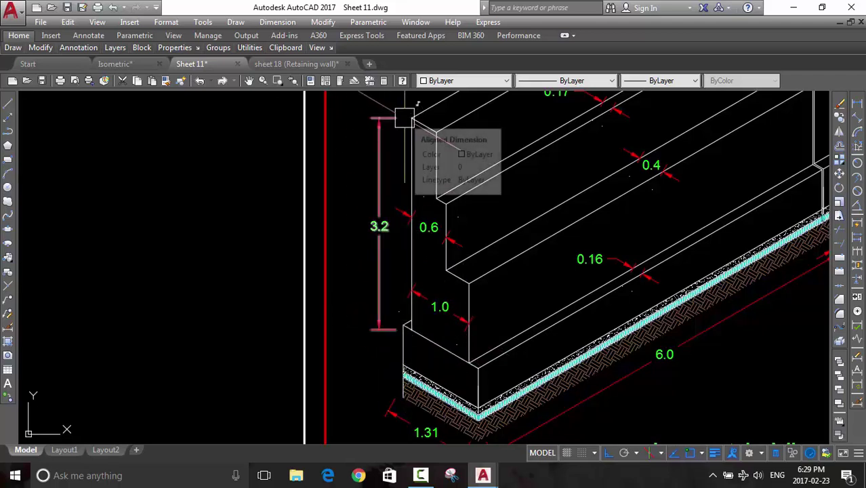
pyautogui.scroll(-2, 444, 155)
pyautogui.moveTo(444, 155); pyautogui.dragTo(424, 190, button='middle')
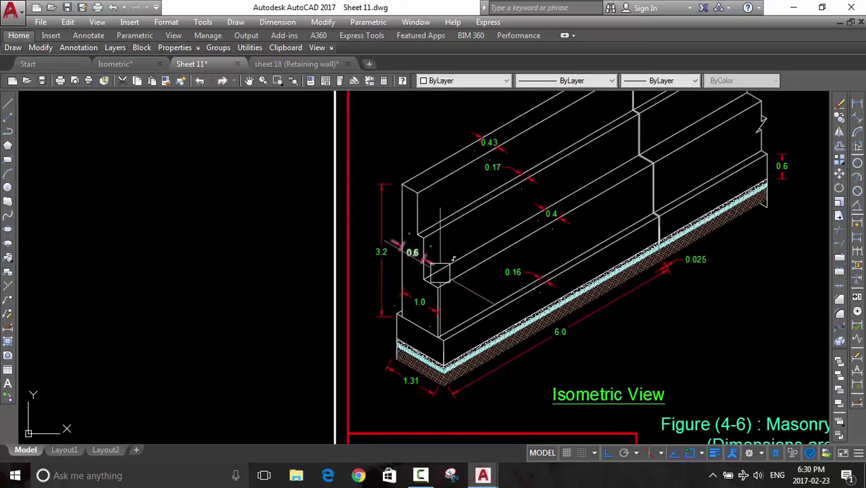
pyautogui.moveTo(257, 237); pyautogui.dragTo(594, 235, button='middle')
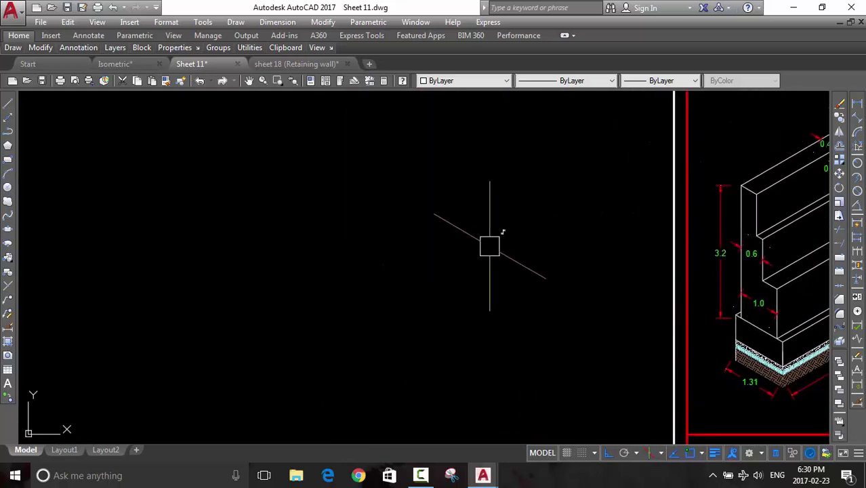
# Start a LINE outline in empty space with its first slanted edge, turning Ortho on
pyautogui.moveTo(347, 230); pyautogui.dragTo(377, 242, button='middle')
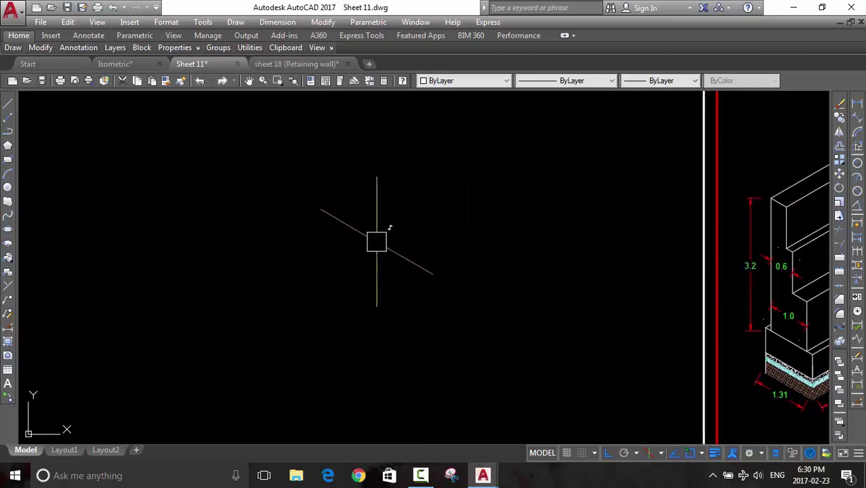
pyautogui.write('l')
pyautogui.press('Return')
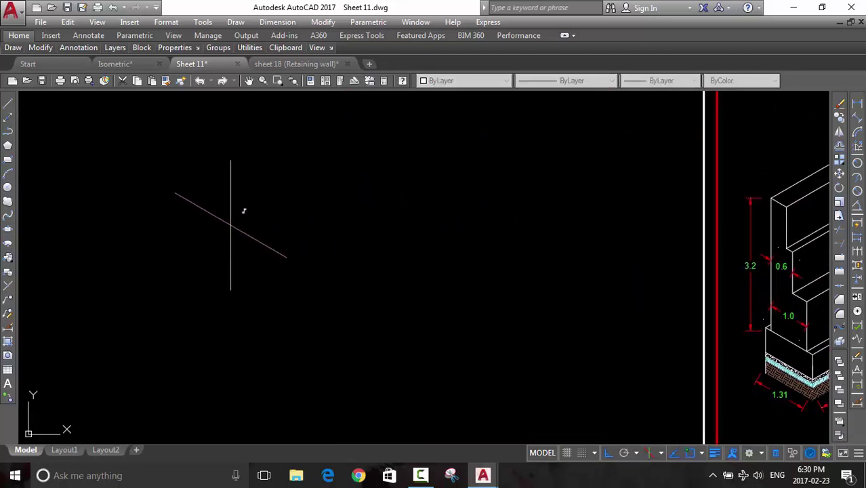
pyautogui.click(231, 226)
pyautogui.moveTo(385, 312); pyautogui.dragTo(385, 279, button='middle')
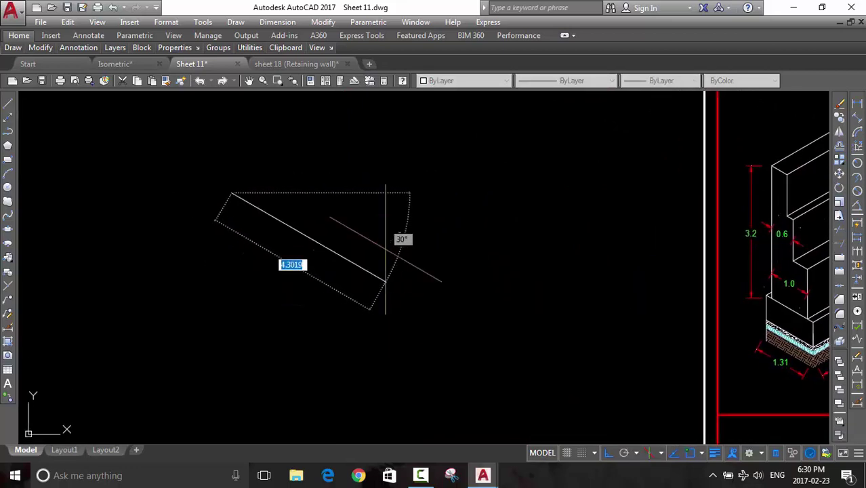
pyautogui.press('Return')
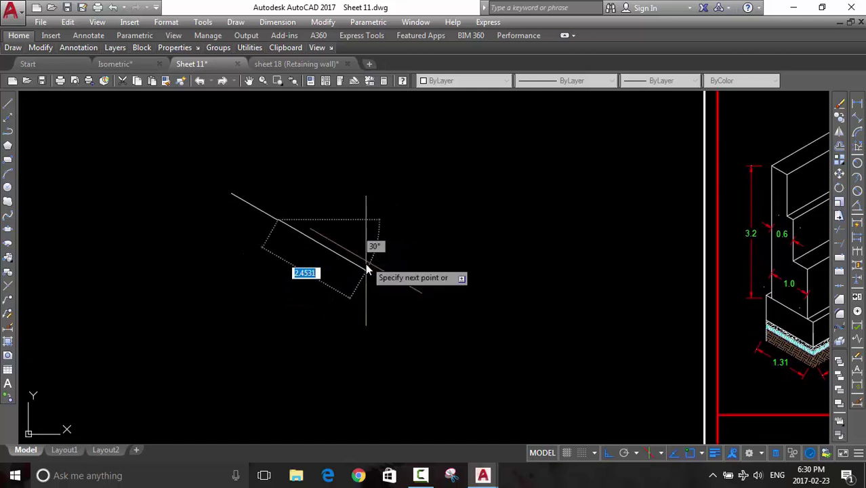
pyautogui.press('F8')
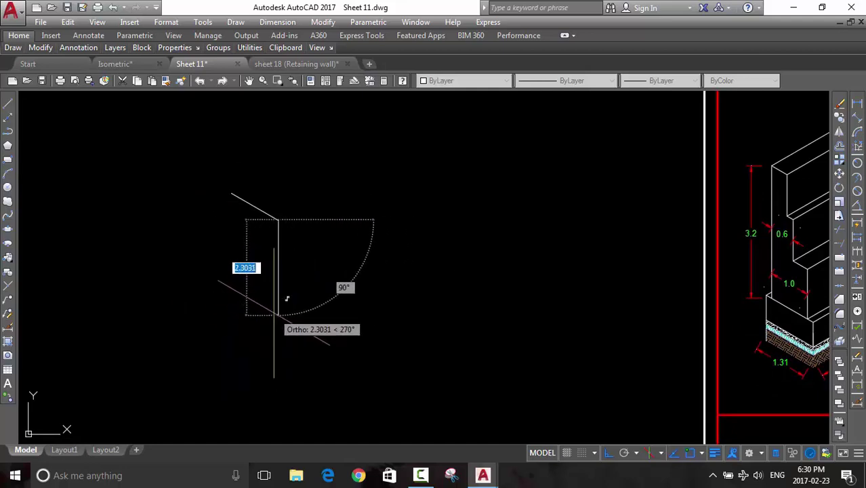
pyautogui.scroll(-3, 286, 298)
pyautogui.scroll(-3, 325, 298)
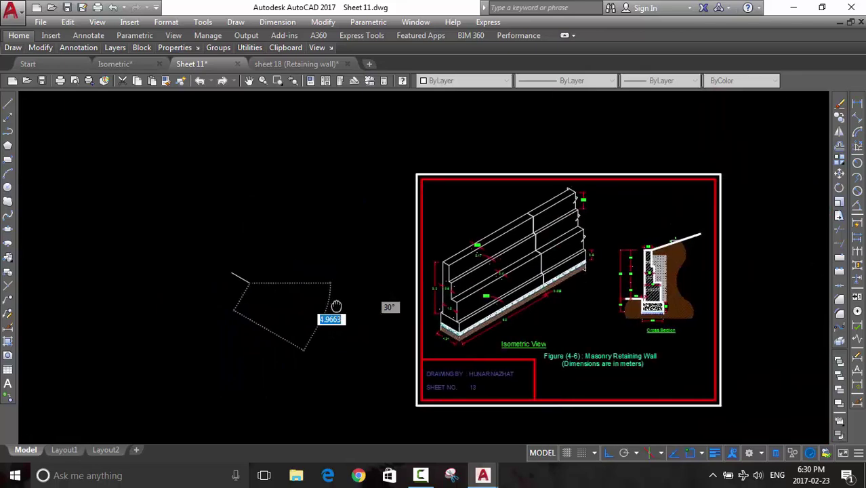
pyautogui.scroll(3, 529, 268)
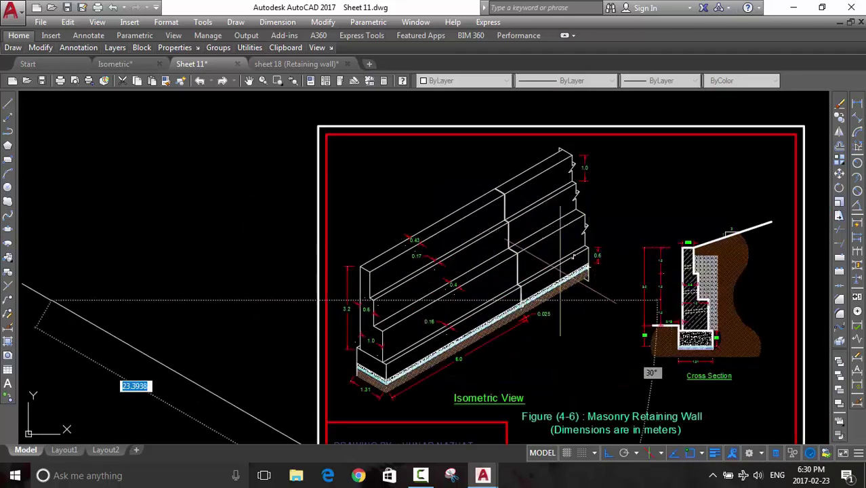
pyautogui.scroll(-3, 293, 297)
pyautogui.moveTo(292, 297); pyautogui.dragTo(393, 266, button='middle')
pyautogui.scroll(-2, 394, 266)
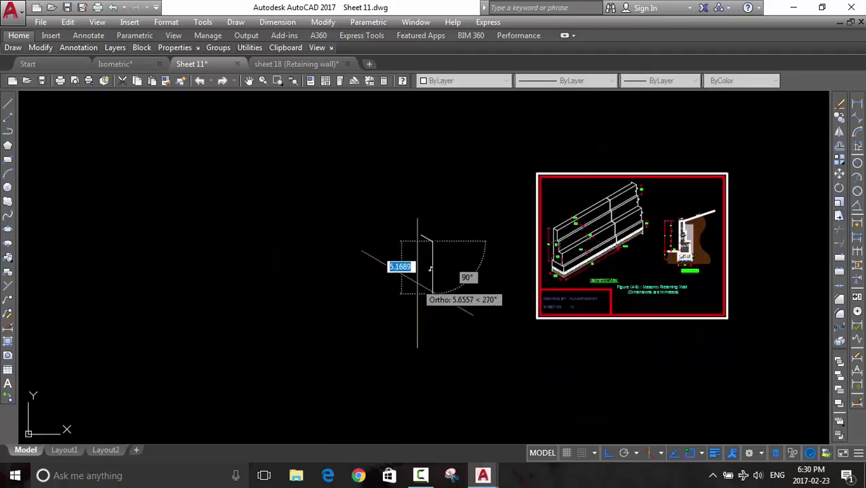
pyautogui.scroll(5, 420, 251)
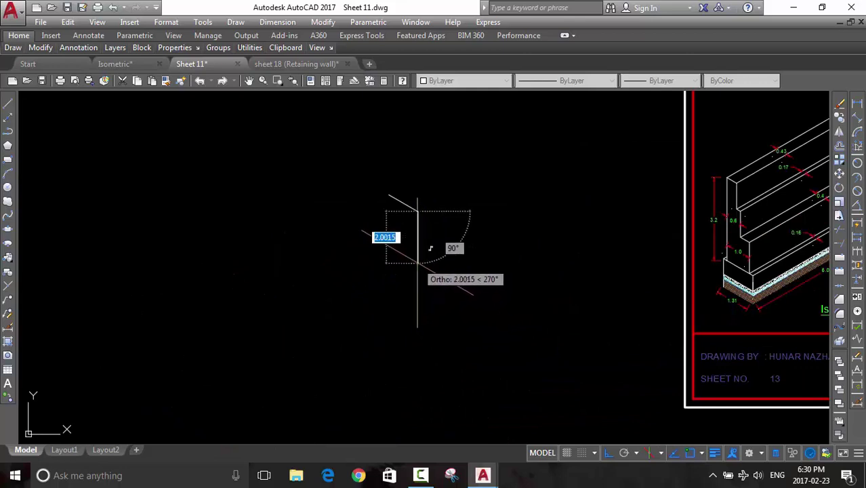
# Add the vertical, slanted and 0.3 edges and close the 1.3 × 0.3 parallelogram
pyautogui.write('6')
pyautogui.press('Return')
pyautogui.write('1.3')
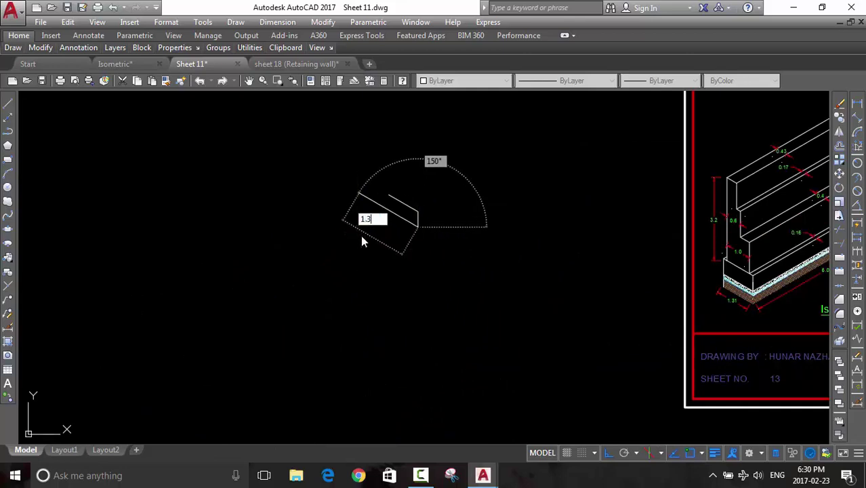
pyautogui.press('Return')
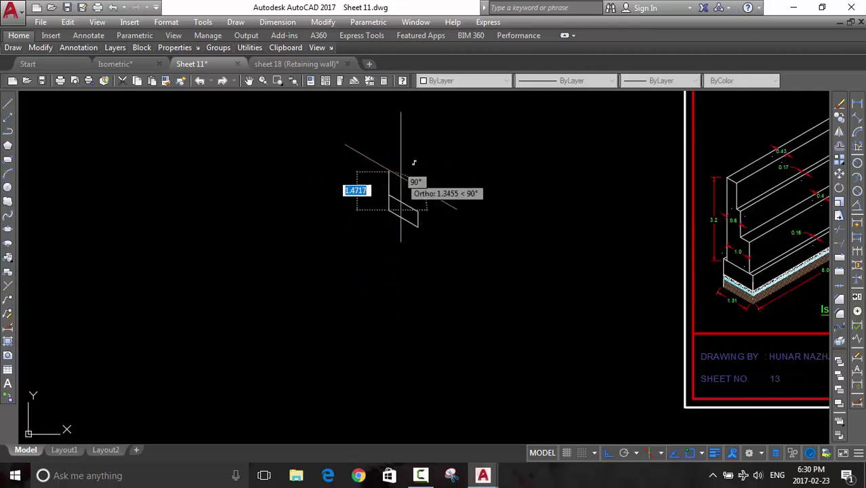
pyautogui.write('0.3')
pyautogui.press('Return')
pyautogui.write('c')
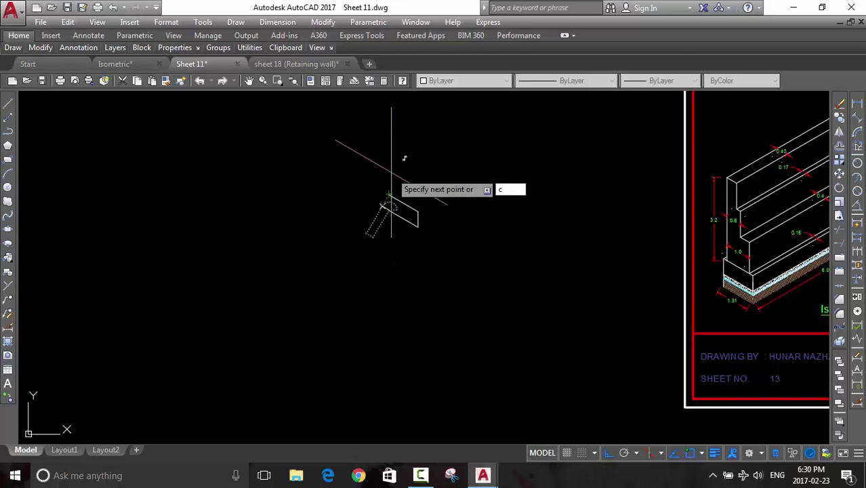
pyautogui.press('Return')
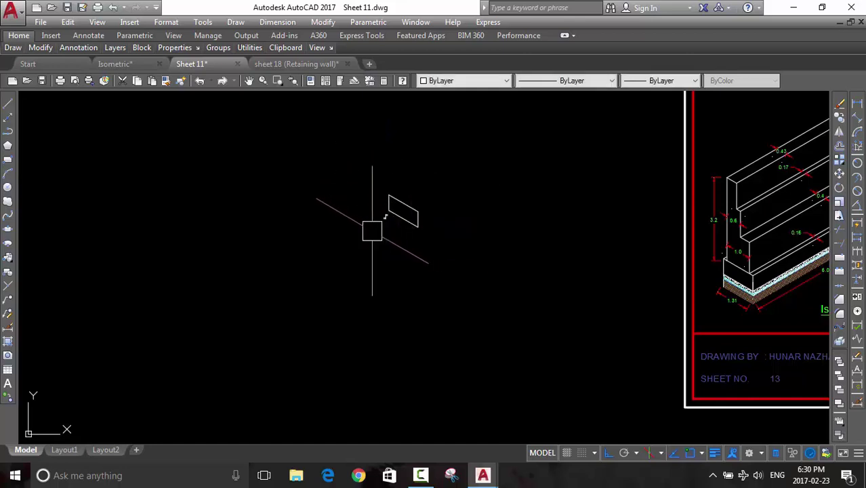
pyautogui.scroll(3, 375, 231)
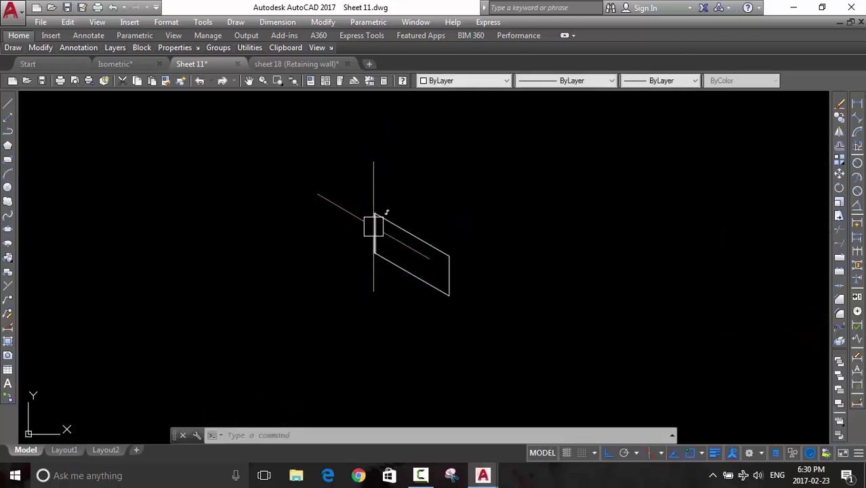
pyautogui.scroll(2, 375, 223)
pyautogui.scroll(-2, 377, 220)
pyautogui.scroll(-1, 379, 227)
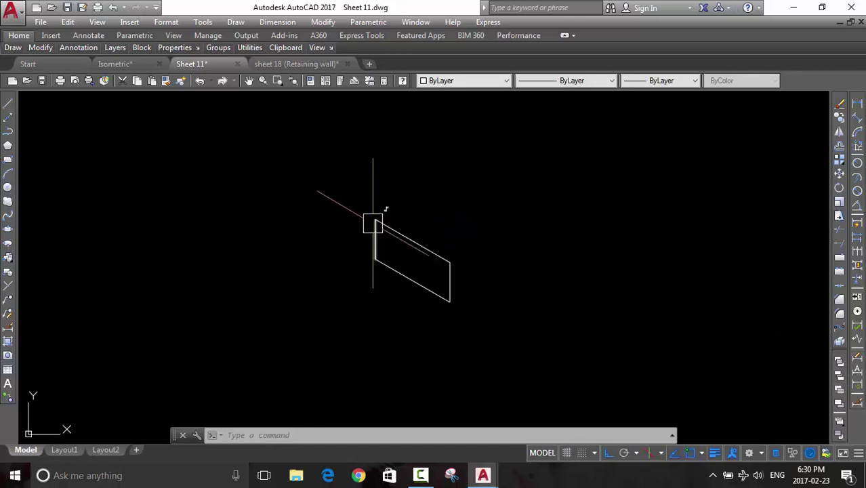
pyautogui.scroll(-1, 383, 236)
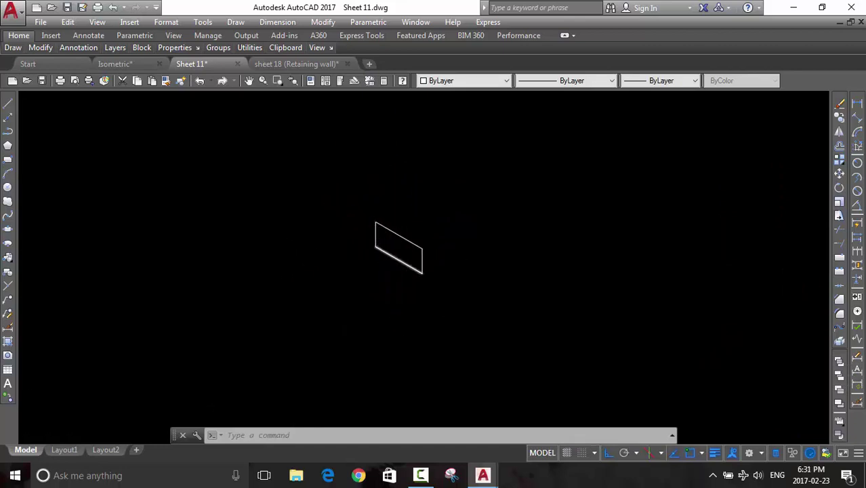
# Zoom to the wall's lower-left footing corner and try a linear dimension across the ledge
pyautogui.scroll(-1, 391, 238)
pyautogui.moveTo(456, 269); pyautogui.dragTo(369, 261, button='middle')
pyautogui.scroll(3, 622, 294)
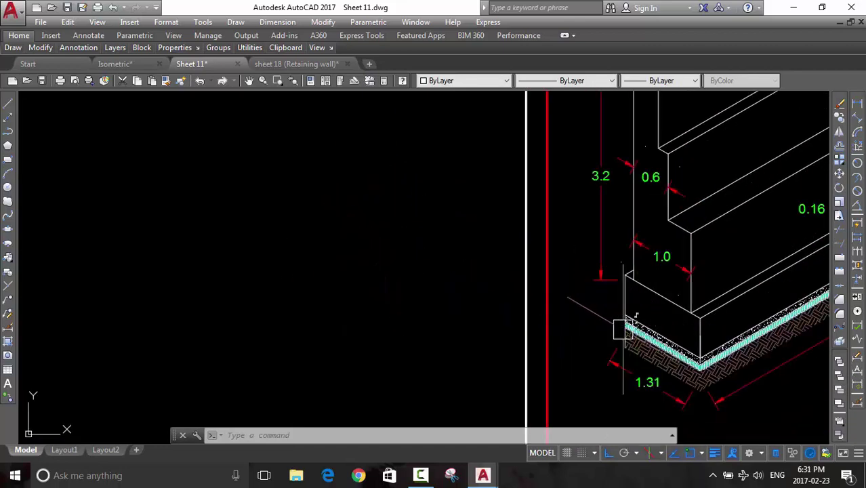
pyautogui.moveTo(611, 343); pyautogui.dragTo(602, 330, button='middle')
pyautogui.moveTo(668, 312); pyautogui.dragTo(671, 349, button='middle')
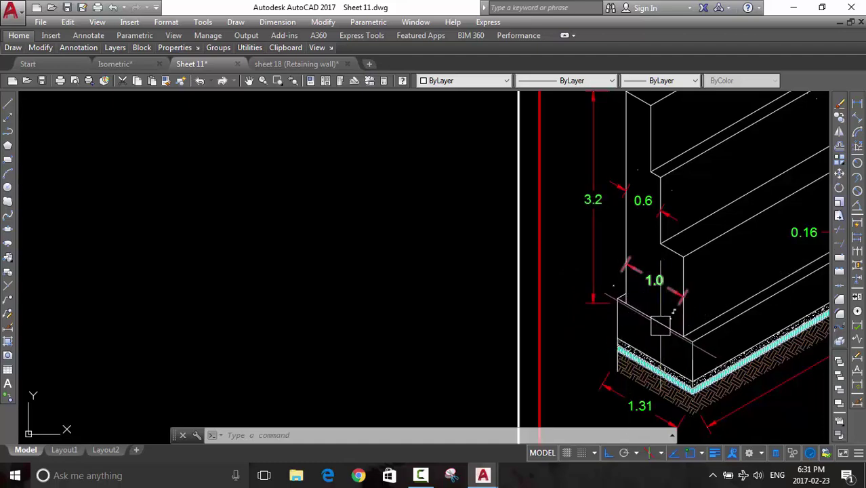
pyautogui.moveTo(614, 342)
pyautogui.mouseDown(button='middle')
pyautogui.moveTo(490, 319)
pyautogui.moveTo(519, 322)
pyautogui.moveTo(541, 308)
pyautogui.mouseUp(button='middle')
pyautogui.scroll(2, 526, 355)
pyautogui.scroll(3, 556, 316)
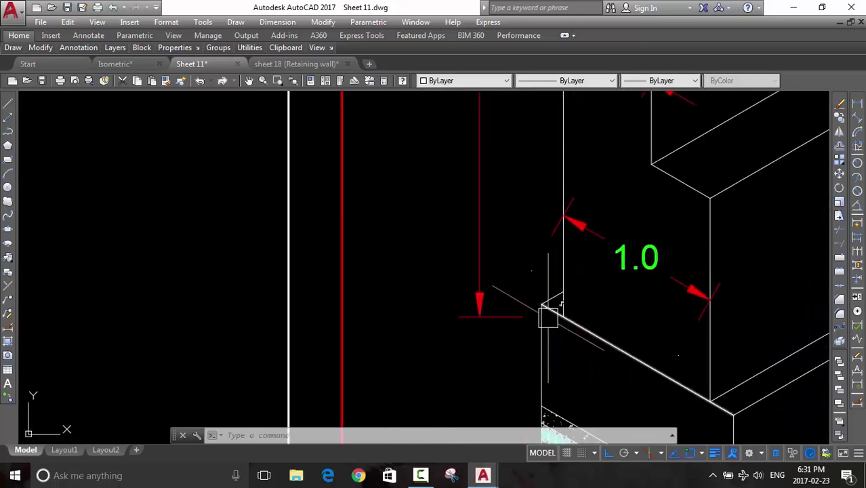
pyautogui.click(840, 121)
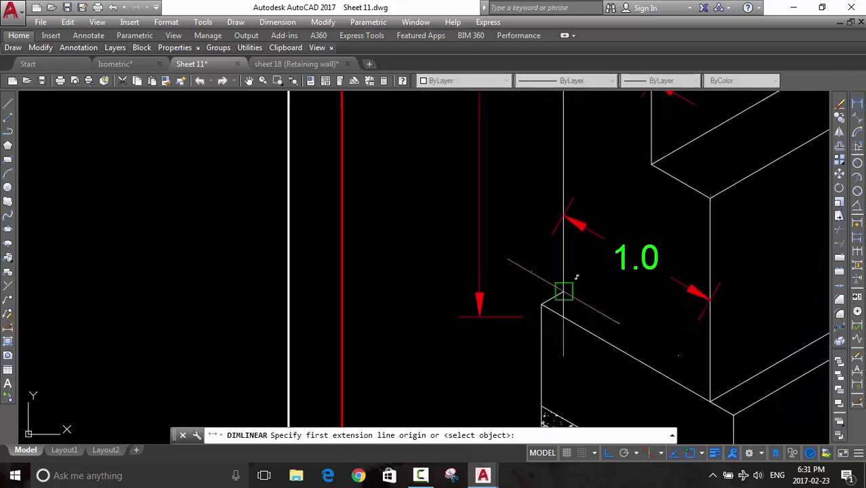
pyautogui.click(542, 305)
pyautogui.click(562, 315)
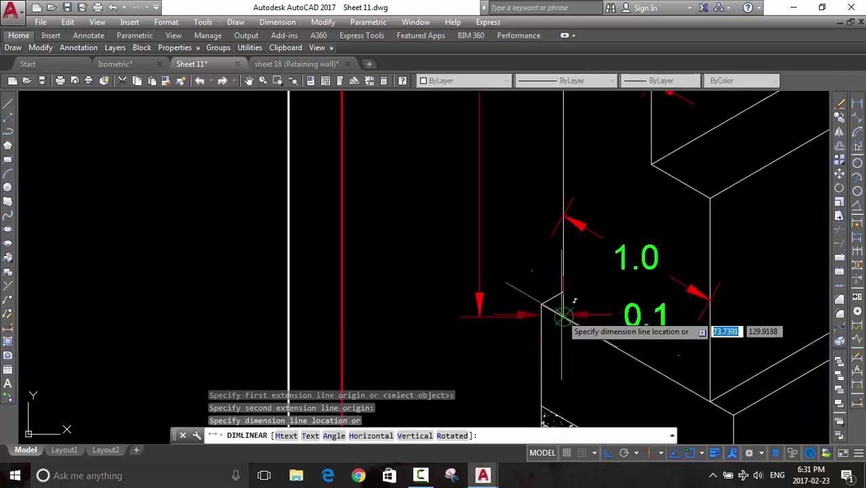
# Measure the ledge with a 0.2 aligned dimension instead, then restart LINE
pyautogui.click(856, 121)
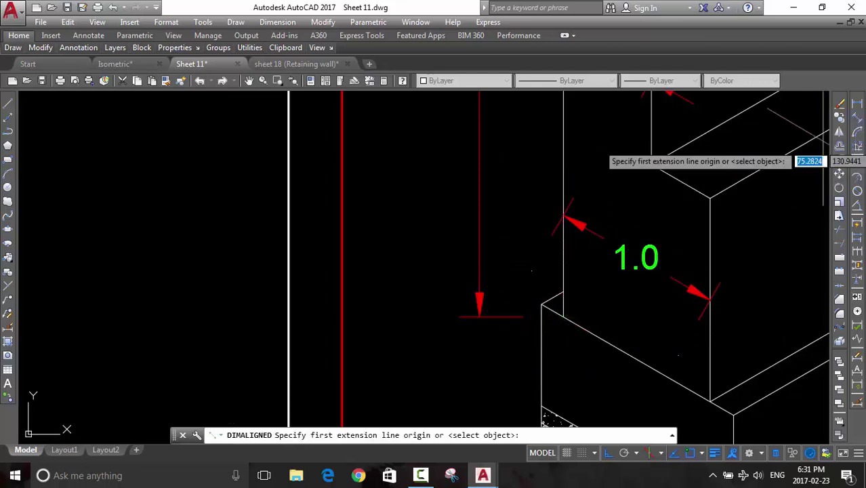
pyautogui.click(857, 121)
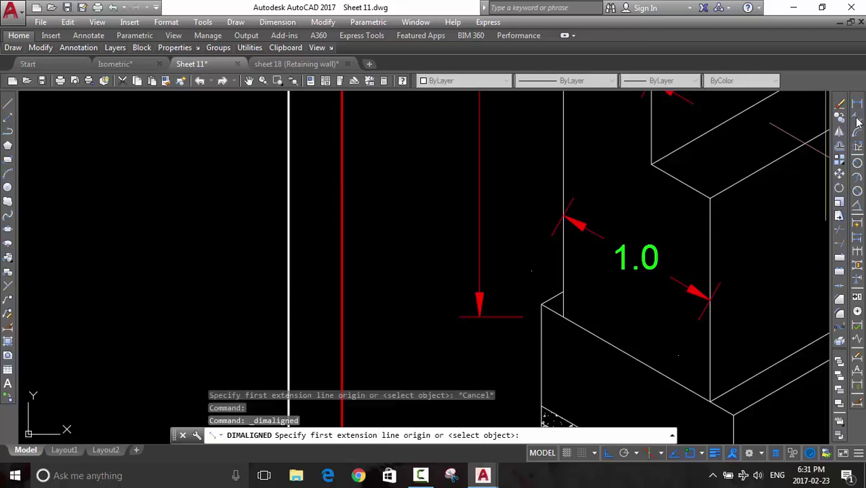
pyautogui.click(542, 305)
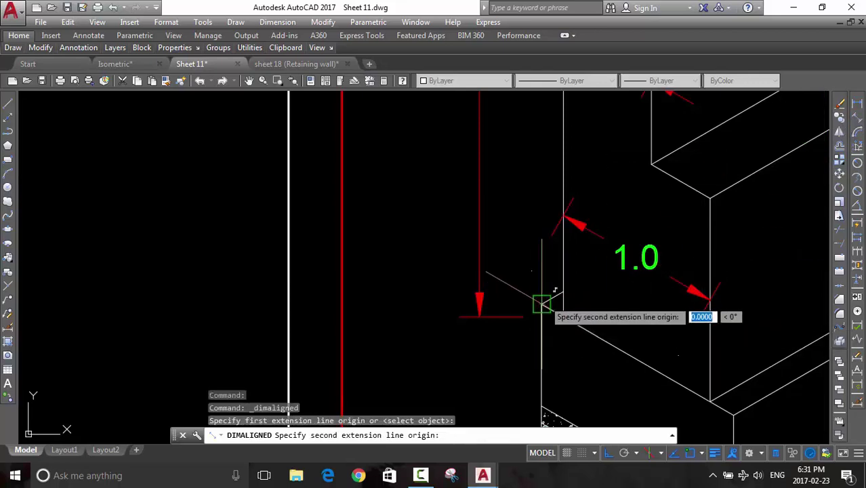
pyautogui.click(561, 309)
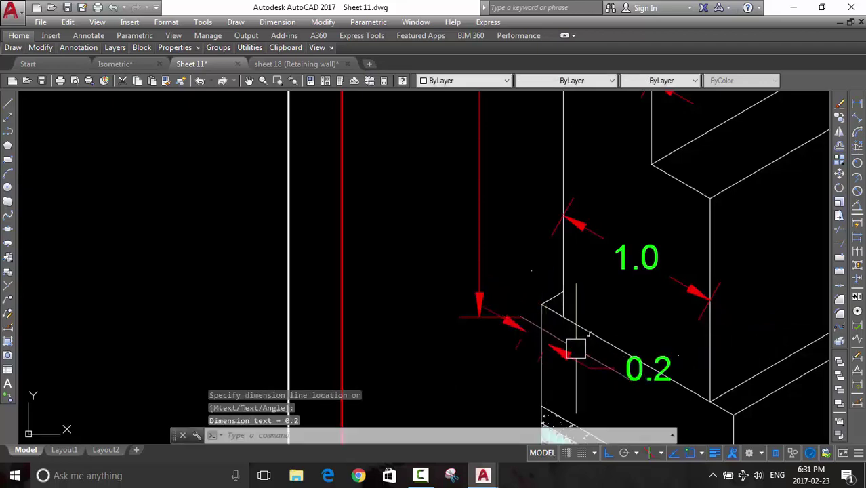
pyautogui.scroll(-3, 589, 360)
pyautogui.moveTo(590, 360)
pyautogui.mouseDown(button='middle')
pyautogui.moveTo(750, 266)
pyautogui.moveTo(510, 287)
pyautogui.mouseUp(button='middle')
pyautogui.scroll(-2, 510, 287)
pyautogui.scroll(2, 364, 200)
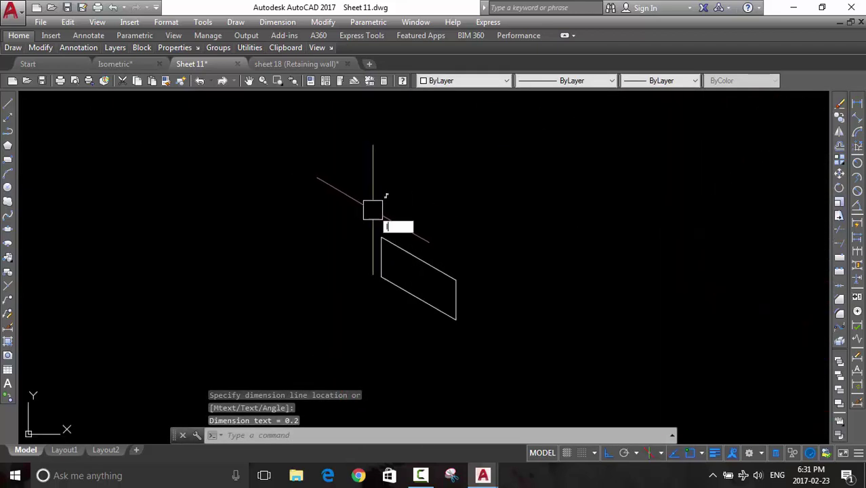
pyautogui.press('Escape')
pyautogui.write('l')
pyautogui.press('Return')
pyautogui.scroll(1, 392, 204)
pyautogui.scroll(1, 427, 251)
# From the footing's top corner, draw the 0.2 base segment, 3.2 wall face and 0.43 top width
pyautogui.scroll(1, 403, 237)
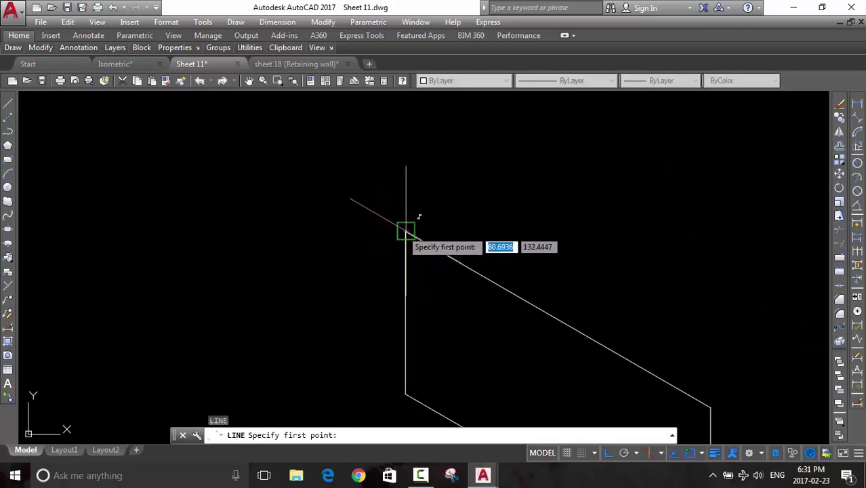
pyautogui.click(406, 232)
pyautogui.write('.2')
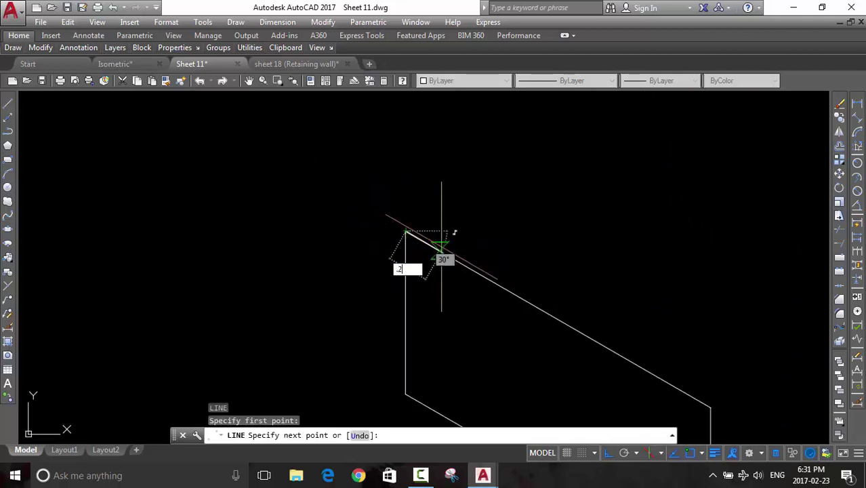
pyautogui.press('Return')
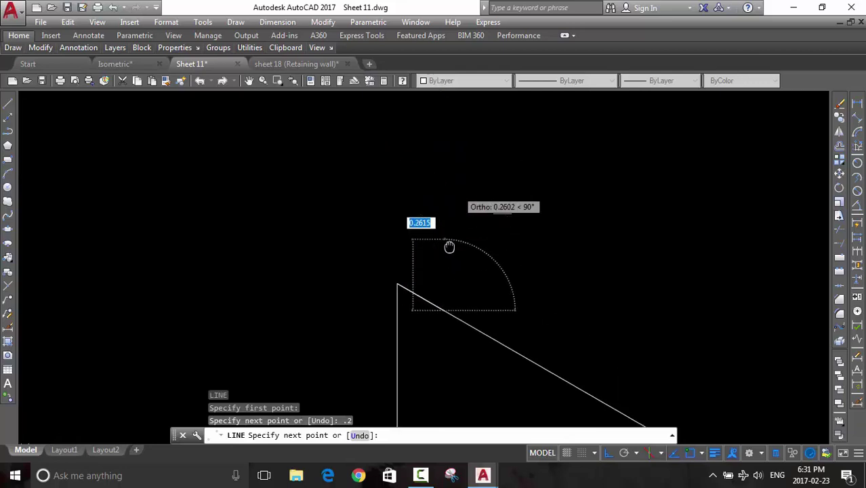
pyautogui.scroll(-2, 449, 246)
pyautogui.scroll(-2, 515, 224)
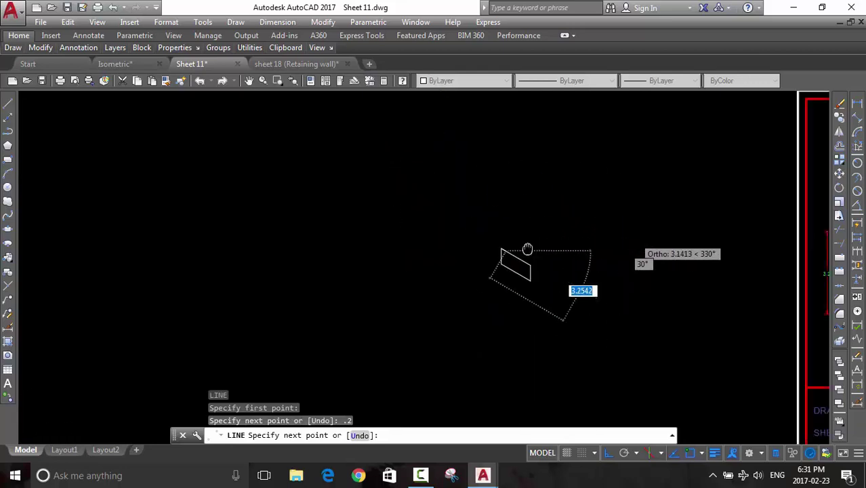
pyautogui.scroll(-4, 596, 258)
pyautogui.write('3.2')
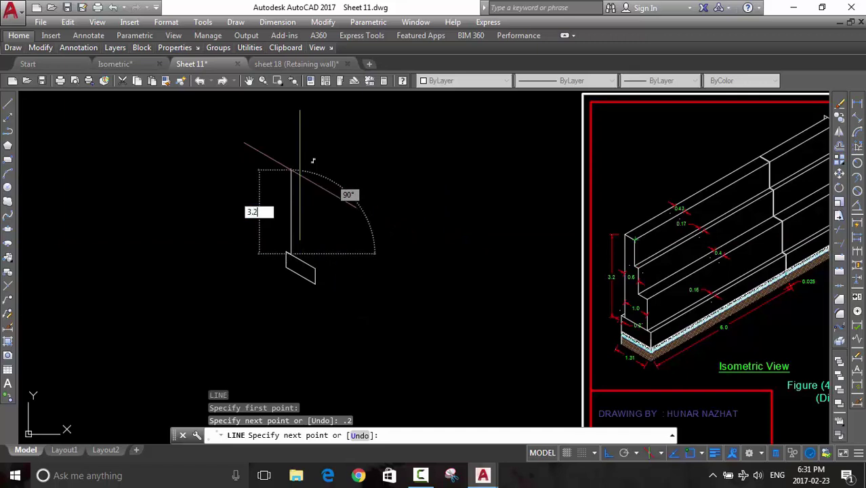
pyautogui.press('Return')
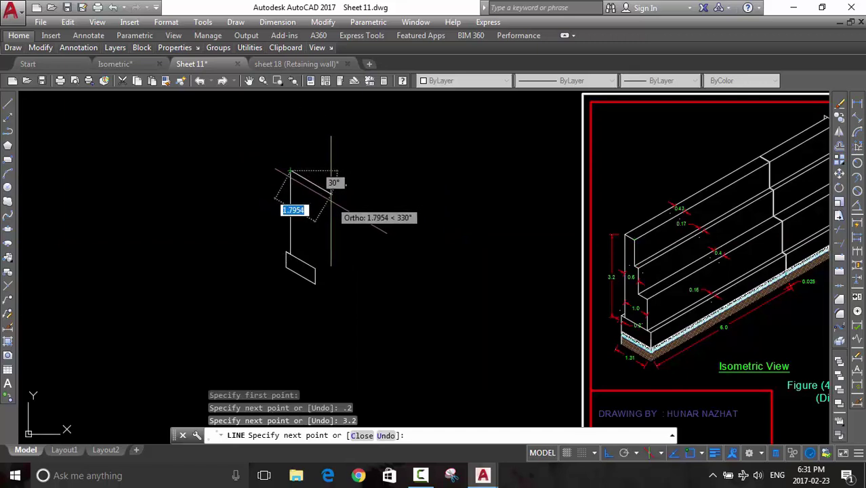
pyautogui.scroll(6, 685, 193)
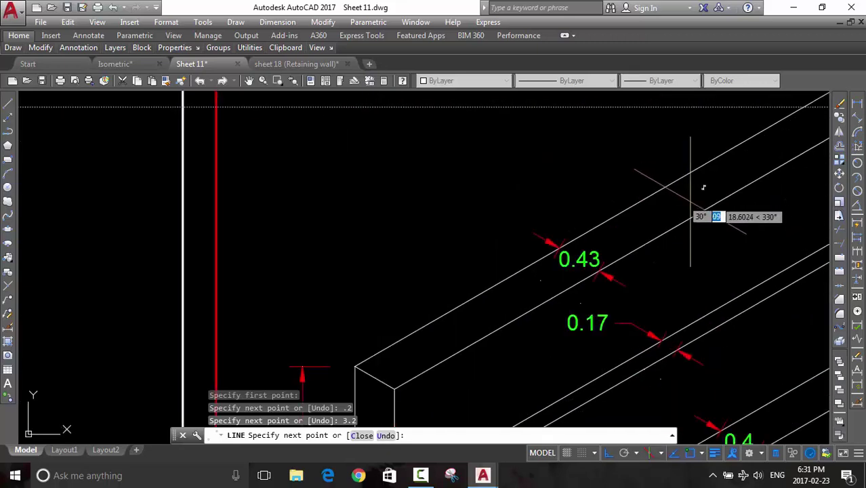
pyautogui.scroll(-4, 469, 249)
pyautogui.scroll(-4, 377, 247)
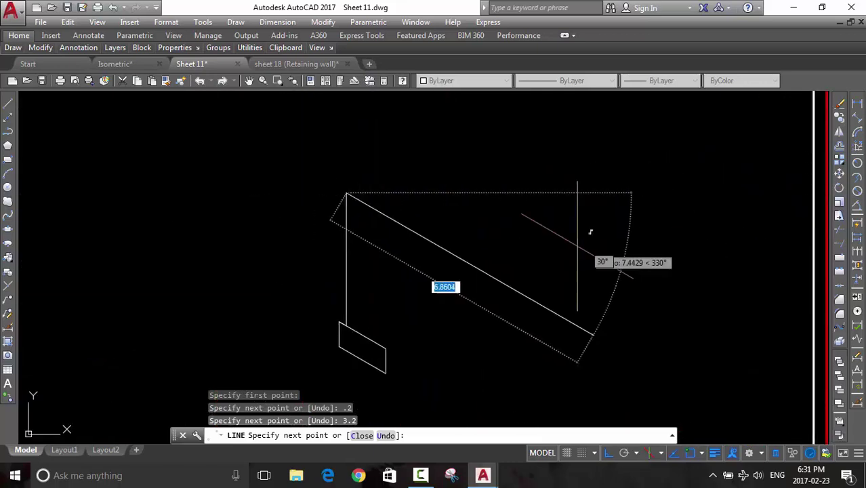
pyautogui.scroll(-2, 589, 232)
pyautogui.write('.43')
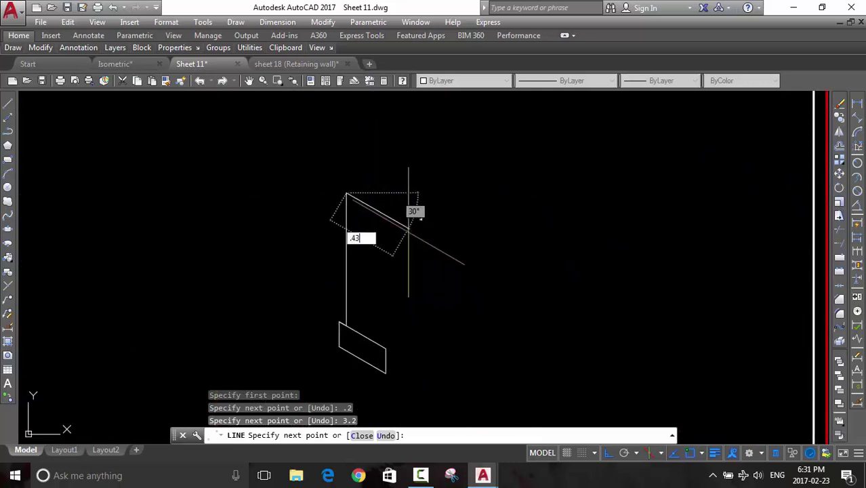
pyautogui.press('Return')
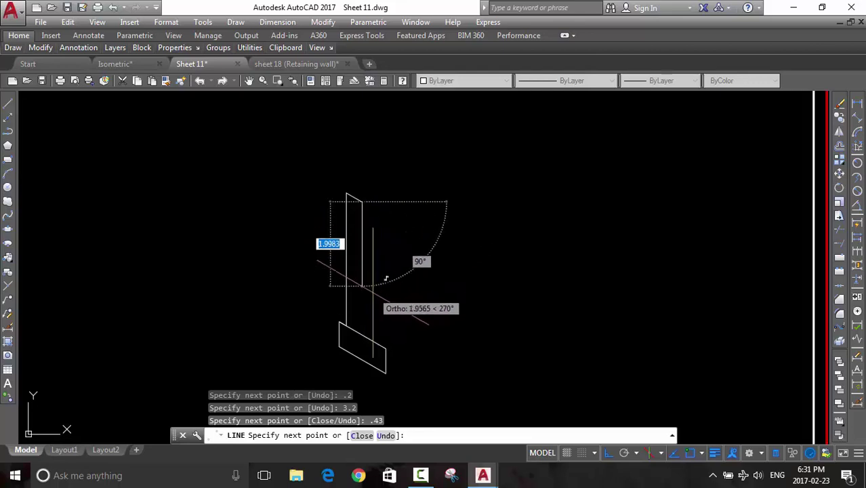
# Continue the back face with 1, 0.17 and 1 segments, then close the profile onto the footing edge
pyautogui.scroll(-1, 409, 285)
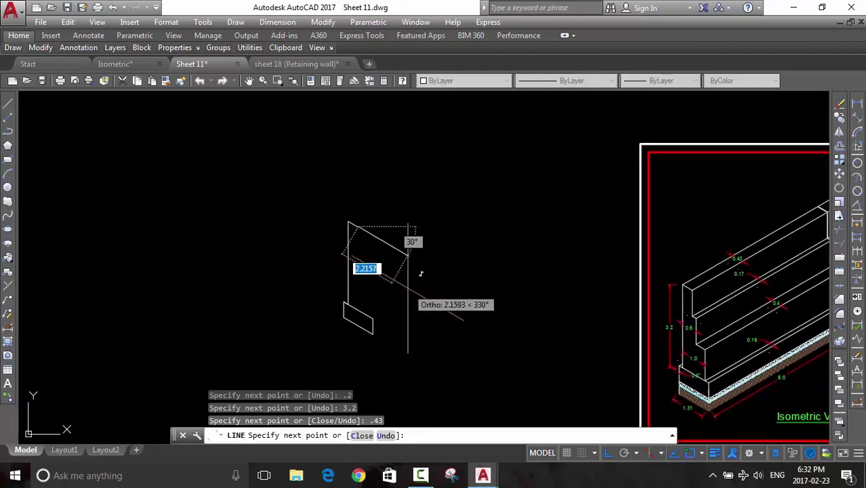
pyautogui.moveTo(420, 275)
pyautogui.mouseDown(button='middle')
pyautogui.moveTo(377, 266)
pyautogui.moveTo(393, 288)
pyautogui.moveTo(258, 286)
pyautogui.moveTo(356, 286)
pyautogui.mouseUp(button='middle')
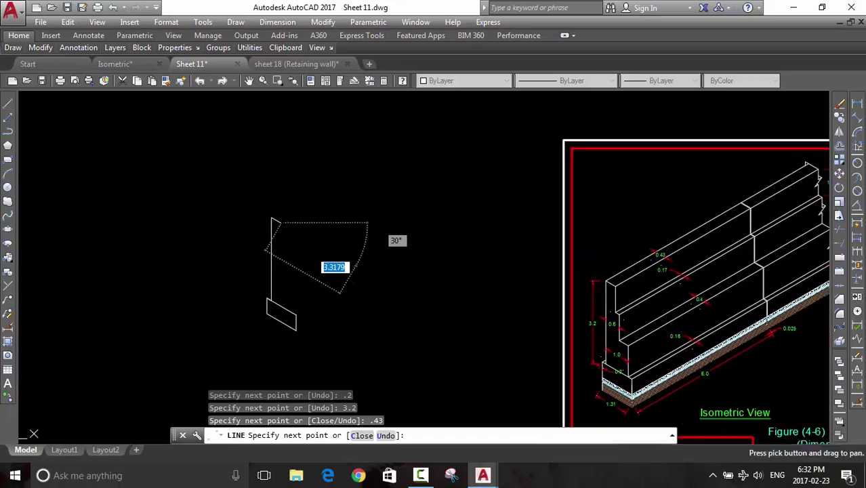
pyautogui.press('Return')
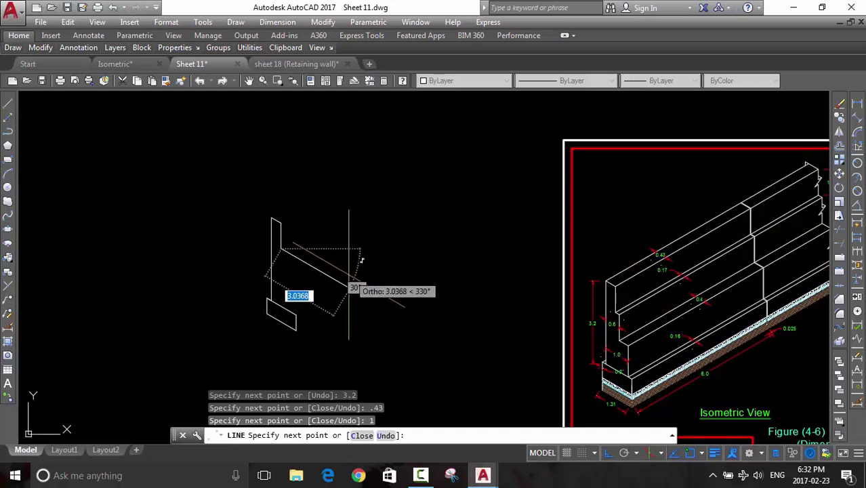
pyautogui.write('.17')
pyautogui.press('Return')
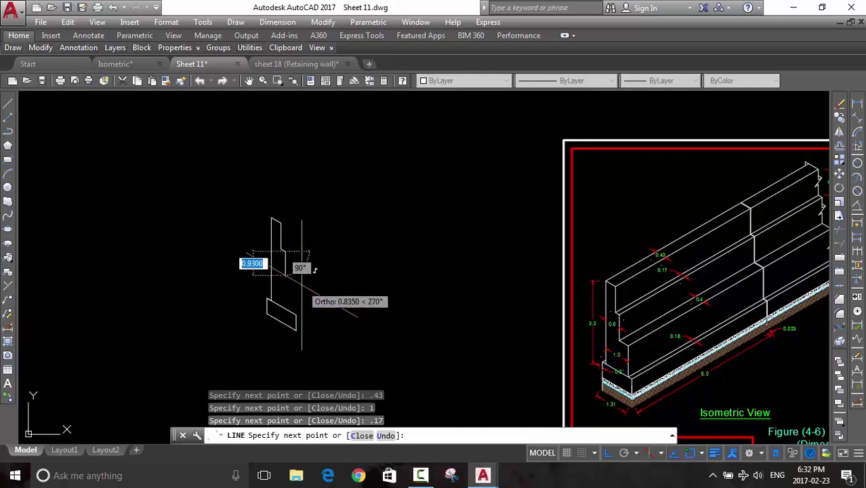
pyautogui.moveTo(286, 274)
pyautogui.mouseDown(button='middle')
pyautogui.moveTo(259, 274)
pyautogui.moveTo(283, 283)
pyautogui.mouseUp(button='middle')
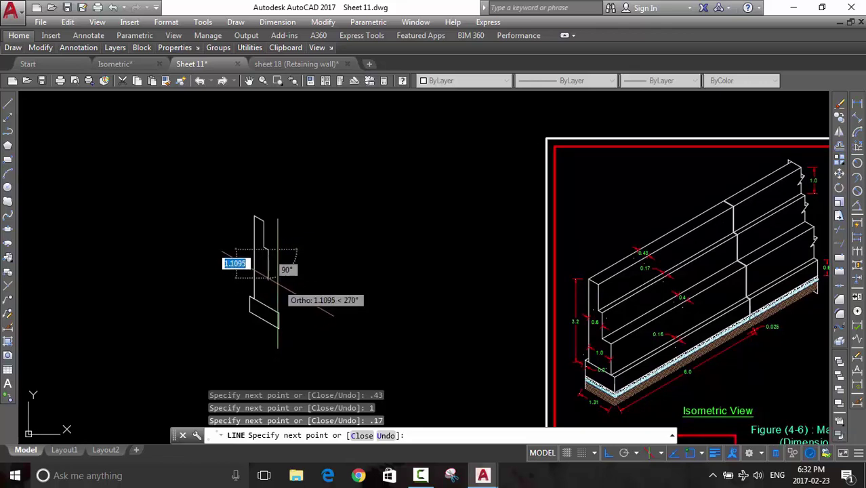
pyautogui.write('1')
pyautogui.press('Return')
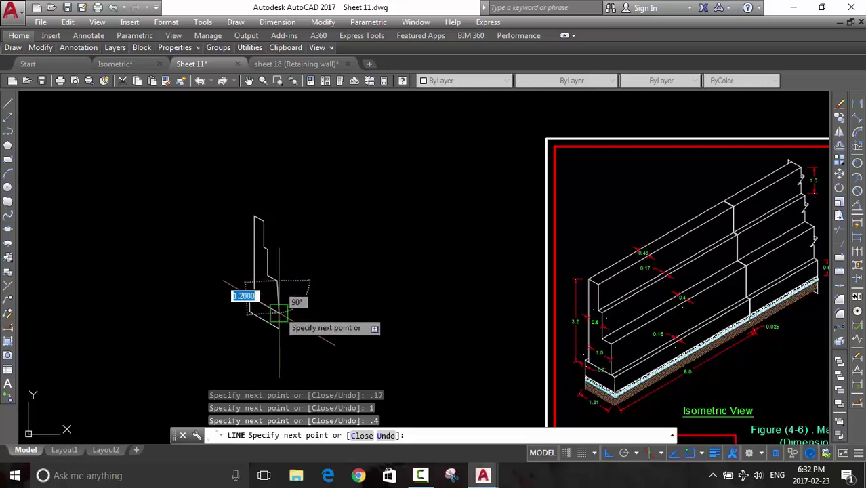
pyautogui.scroll(3, 301, 278)
pyautogui.scroll(2, 298, 275)
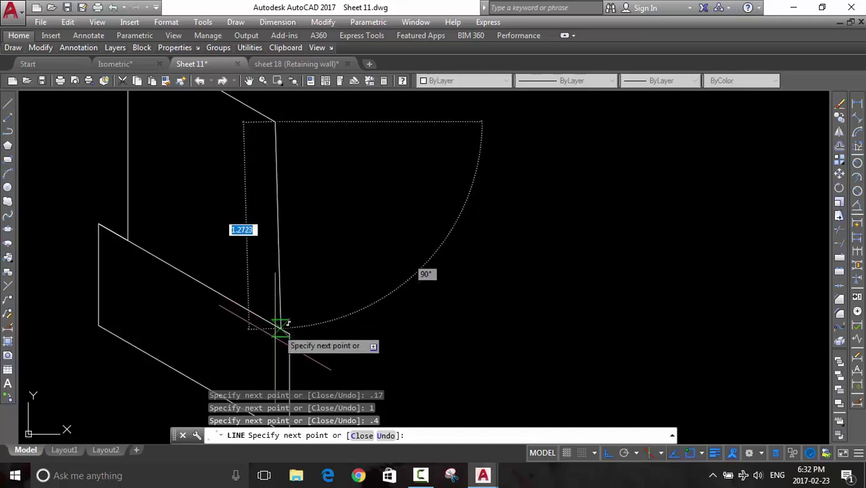
pyautogui.scroll(-1, 291, 291)
pyautogui.scroll(2, 308, 258)
pyautogui.scroll(-1, 292, 283)
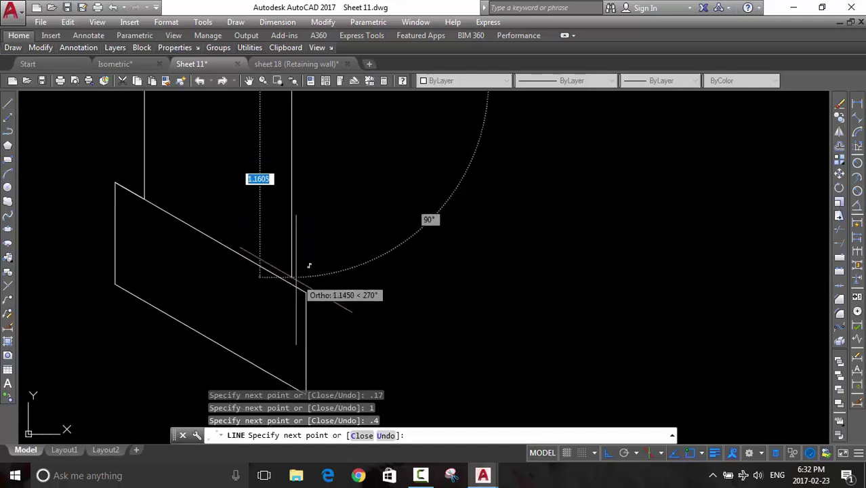
pyautogui.click(292, 285)
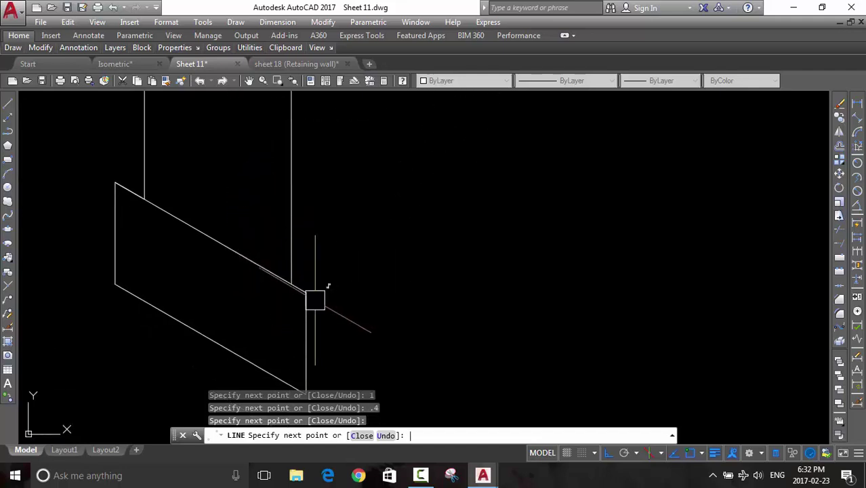
pyautogui.press('Escape')
# Pan and zoom to compare the sketched wall profile with the Sheet 11 reference isometric view
pyautogui.scroll(1, 306, 291)
pyautogui.scroll(1, 309, 293)
pyautogui.scroll(-2, 309, 293)
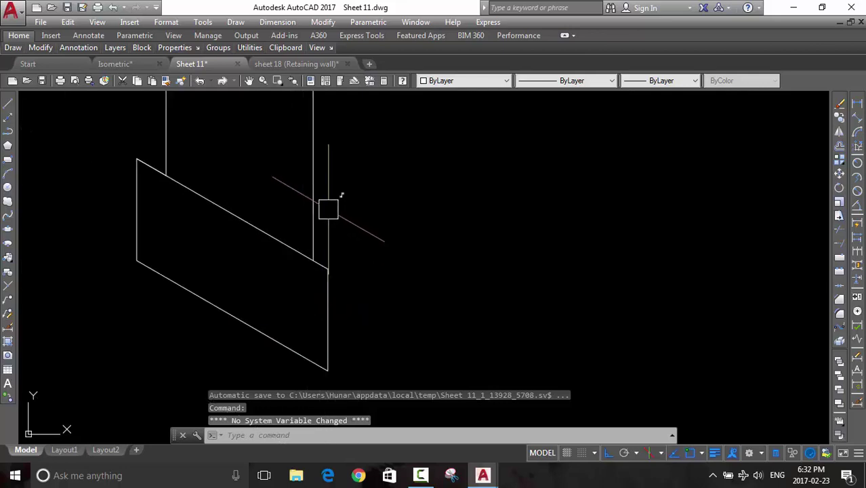
pyautogui.scroll(-2, 329, 199)
pyautogui.moveTo(328, 236)
pyautogui.mouseDown(button='middle')
pyautogui.moveTo(321, 250)
pyautogui.moveTo(265, 248)
pyautogui.mouseUp(button='middle')
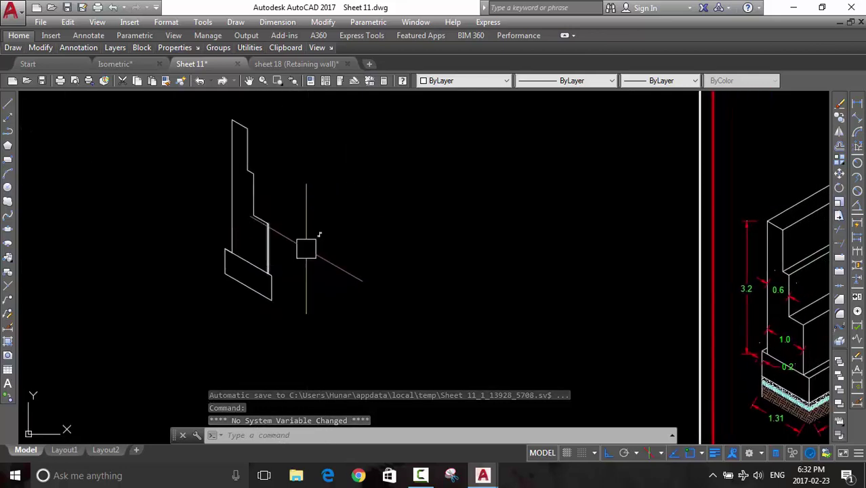
pyautogui.moveTo(335, 257); pyautogui.dragTo(227, 260, button='middle')
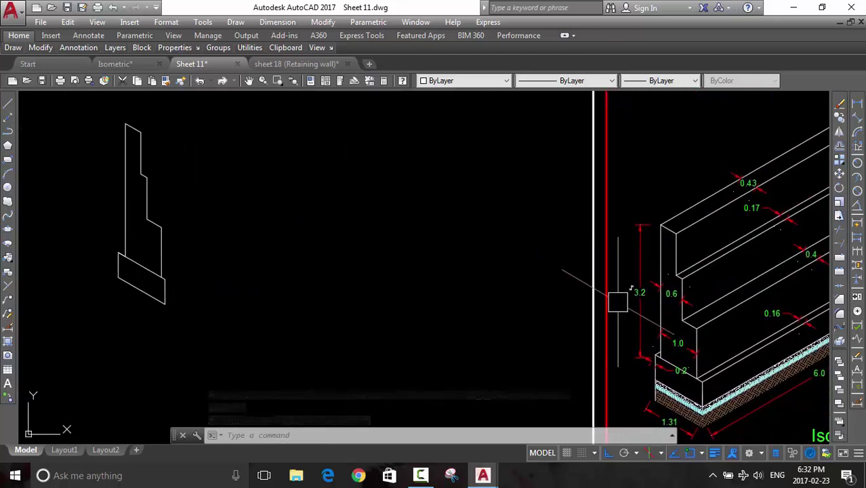
pyautogui.moveTo(672, 328); pyautogui.dragTo(605, 284, button='middle')
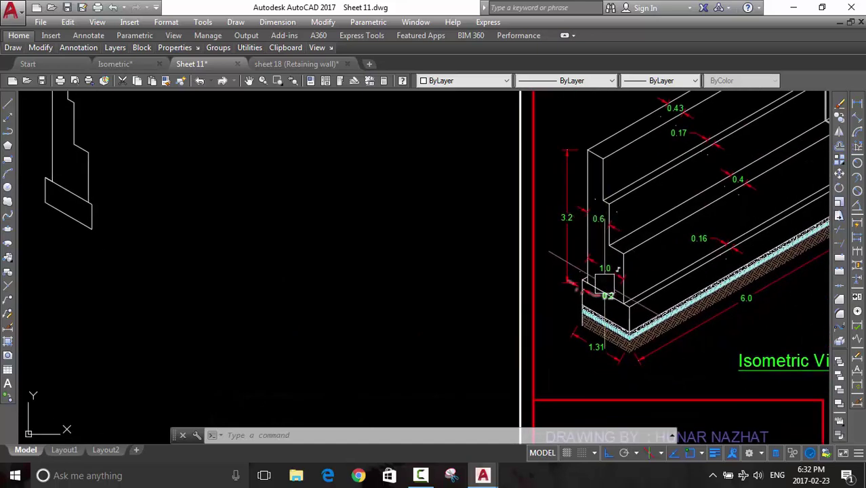
pyautogui.moveTo(457, 234); pyautogui.dragTo(497, 285, button='middle')
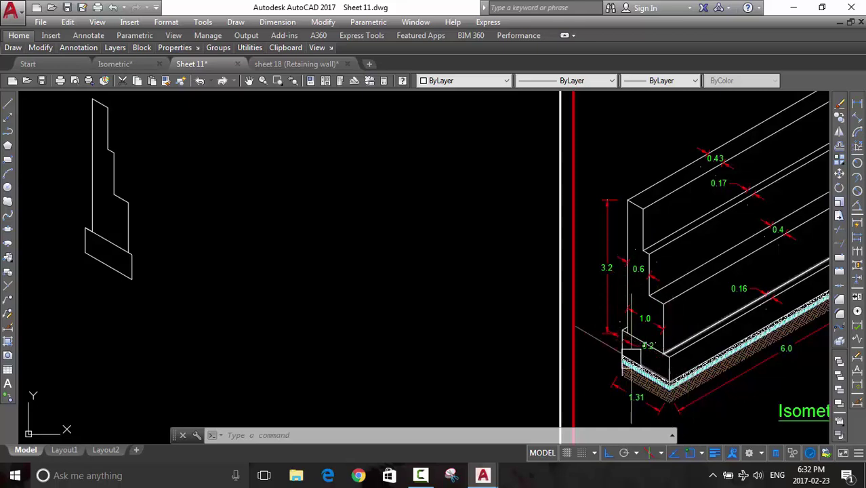
pyautogui.moveTo(574, 290); pyautogui.dragTo(559, 284, button='middle')
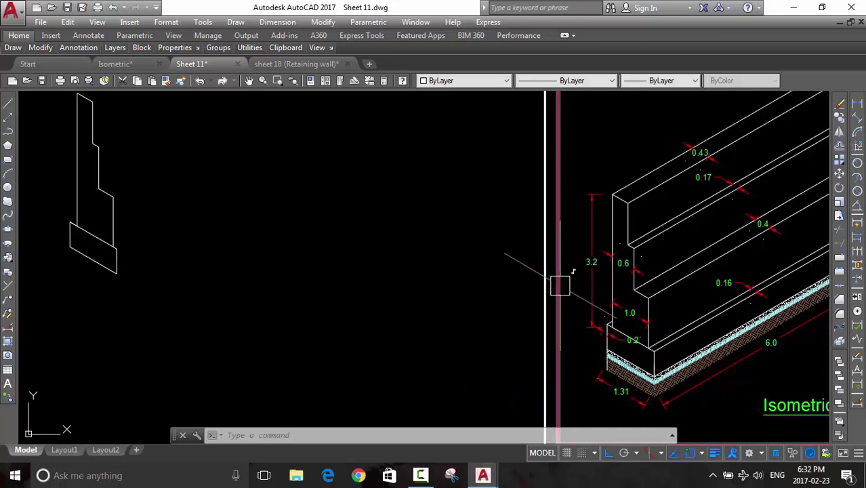
pyautogui.scroll(-2, 558, 284)
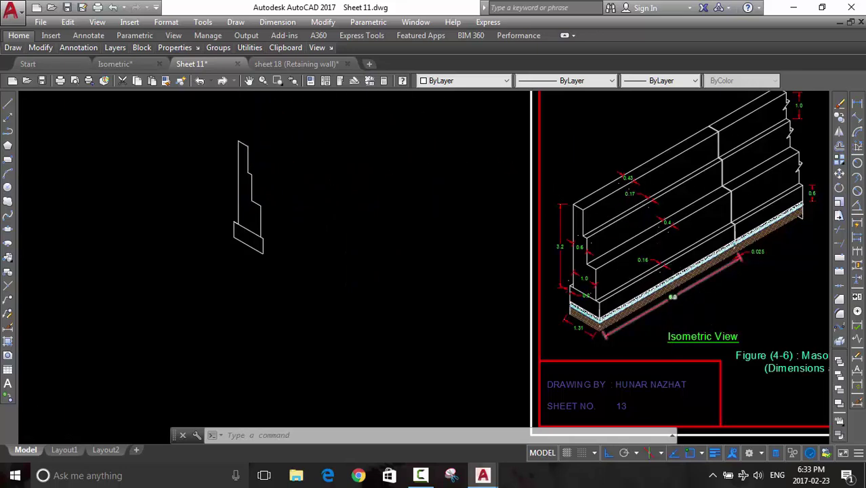
pyautogui.scroll(4, 674, 293)
pyautogui.scroll(-2, 475, 290)
pyautogui.scroll(-2, 491, 296)
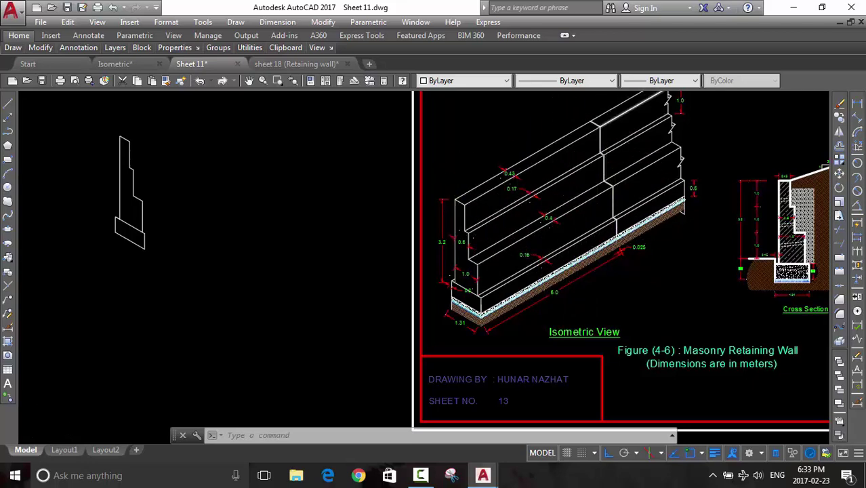
pyautogui.scroll(4, 603, 132)
pyautogui.scroll(-4, 589, 146)
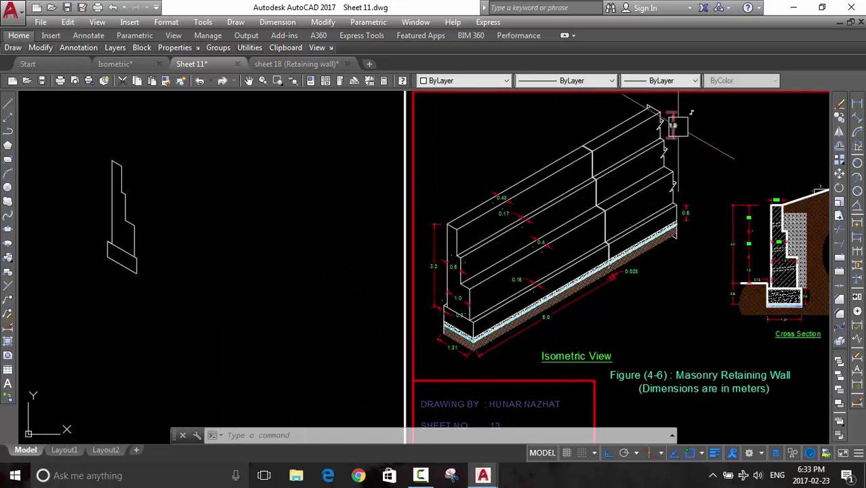
pyautogui.moveTo(162, 181); pyautogui.dragTo(331, 200, button='middle')
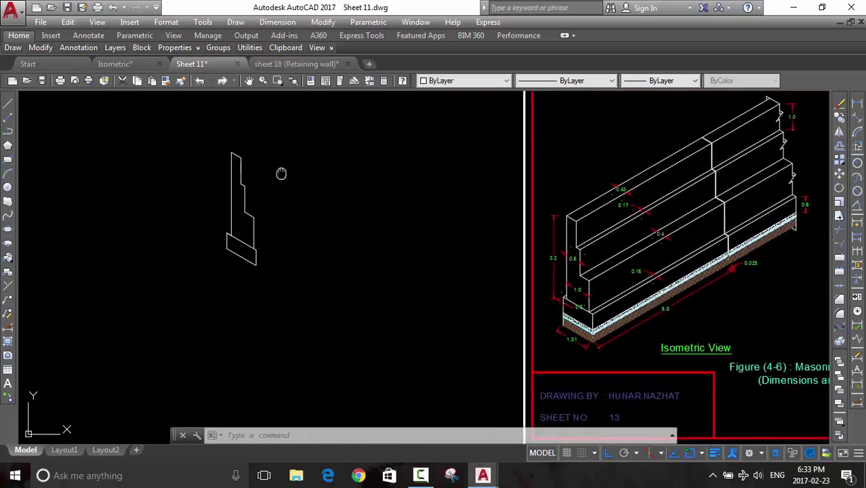
# Start a new line with L and switch to the Top isoplane
pyautogui.write('l')
pyautogui.press('Return')
pyautogui.scroll(3, 305, 179)
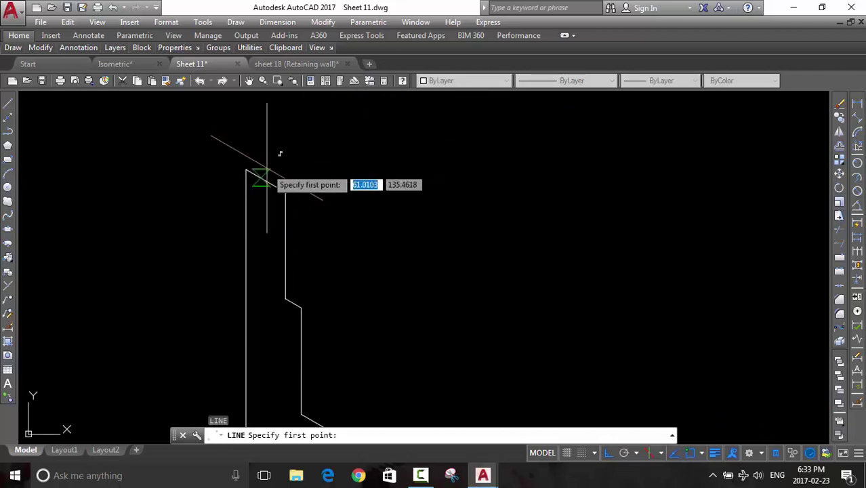
pyautogui.press('F5')
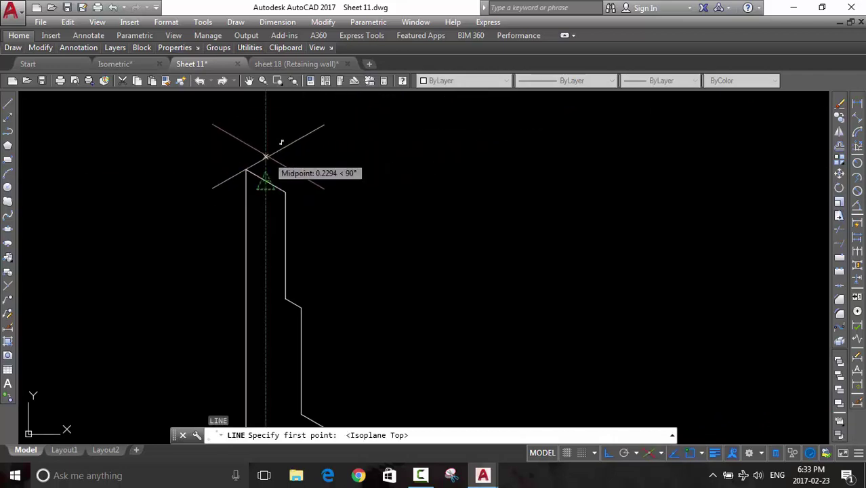
# Draw a 6-unit isometric line at 30° from the wall's top corner, then select it
pyautogui.click(245, 168)
pyautogui.scroll(2, 391, 102)
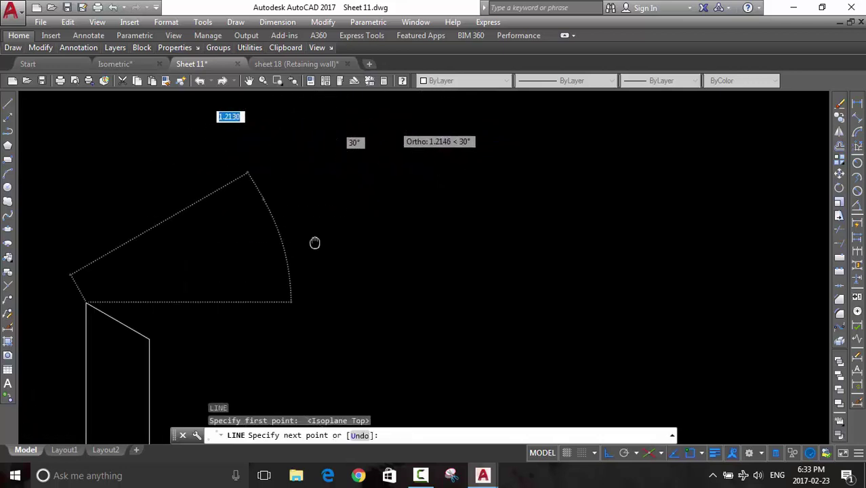
pyautogui.press('Return')
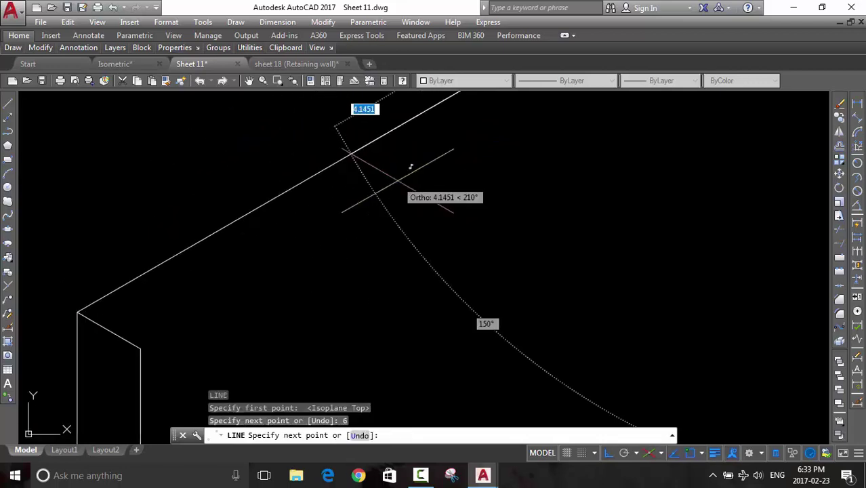
pyautogui.press('Return')
pyautogui.scroll(-2, 437, 194)
pyautogui.moveTo(437, 193); pyautogui.dragTo(447, 255, button='middle')
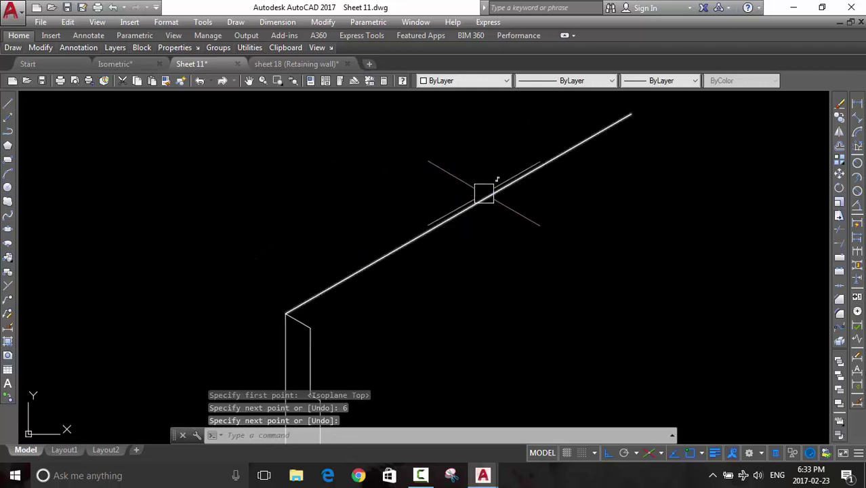
pyautogui.moveTo(441, 309); pyautogui.dragTo(432, 319, button='middle')
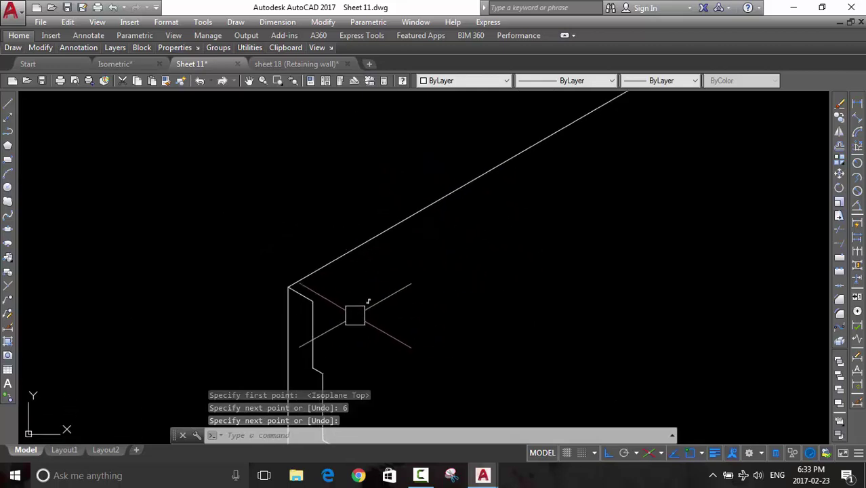
pyautogui.click(366, 241)
pyautogui.write('c')
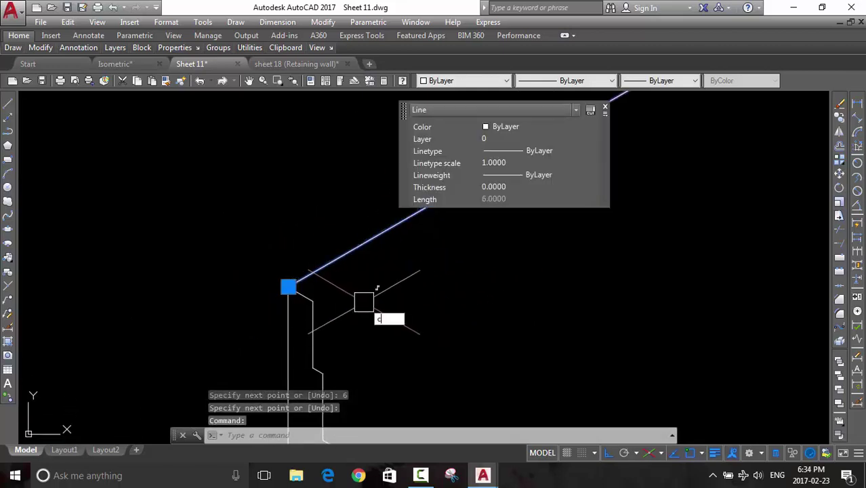
# Copy the 6-unit edge to the inner top, step and footing-bottom corners, undoing one misplaced copy
pyautogui.write('o')
pyautogui.press('Return')
pyautogui.click(288, 287)
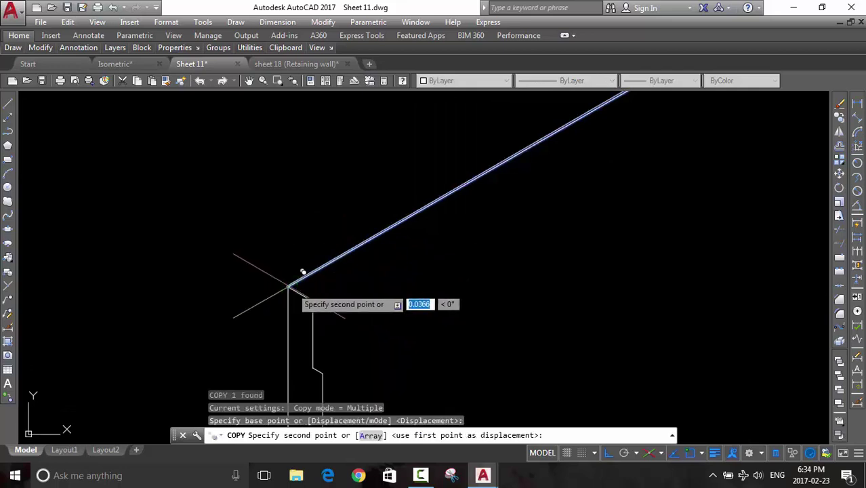
pyautogui.click(313, 299)
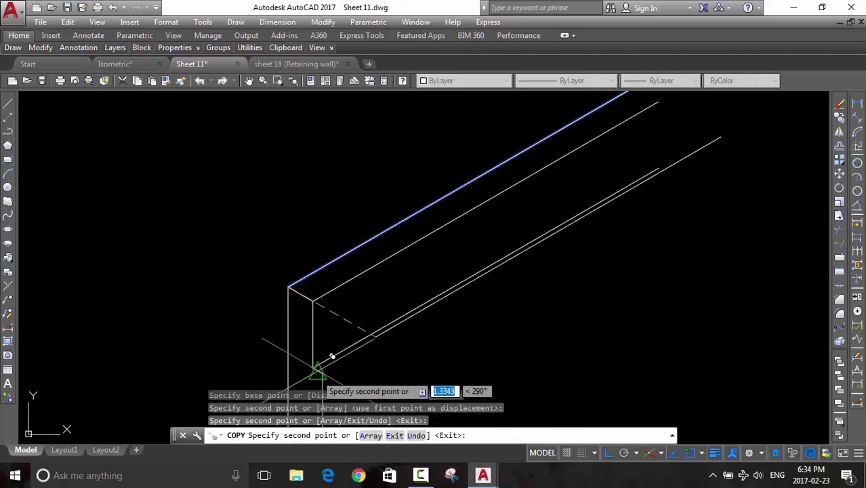
pyautogui.click(314, 370)
pyautogui.write('u')
pyautogui.press('Return')
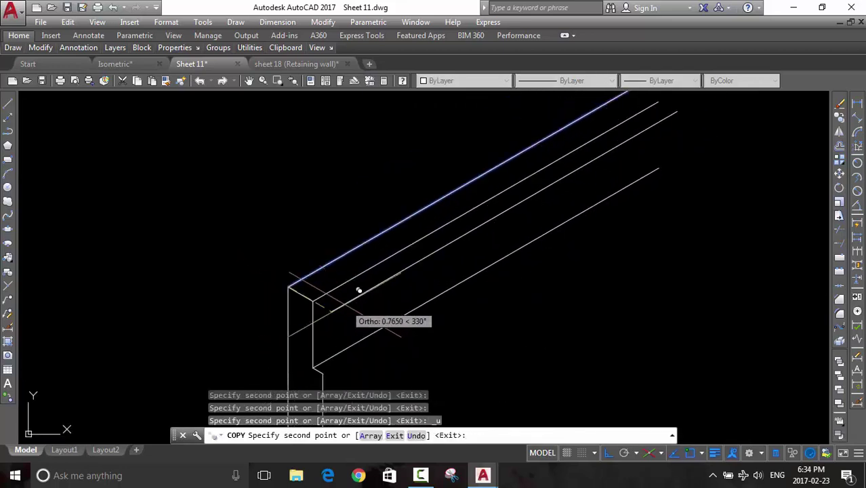
pyautogui.scroll(2, 319, 366)
pyautogui.scroll(2, 319, 366)
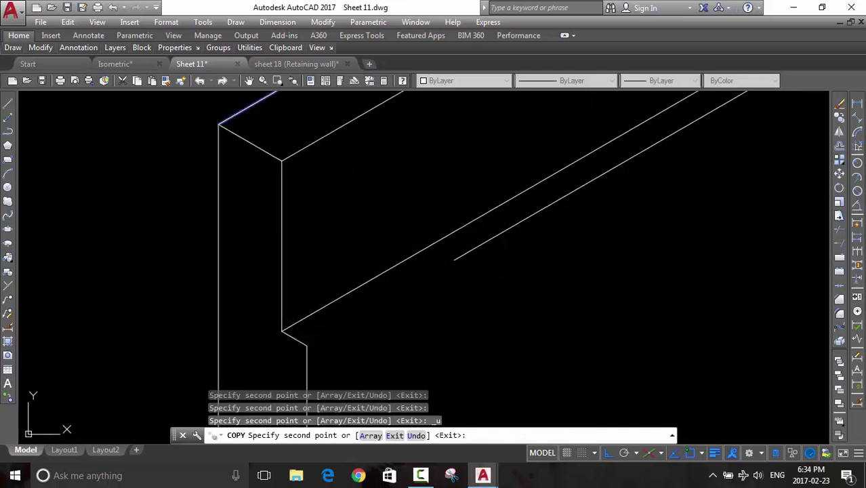
pyautogui.scroll(-2, 434, 346)
pyautogui.moveTo(435, 348); pyautogui.dragTo(484, 140, button='middle')
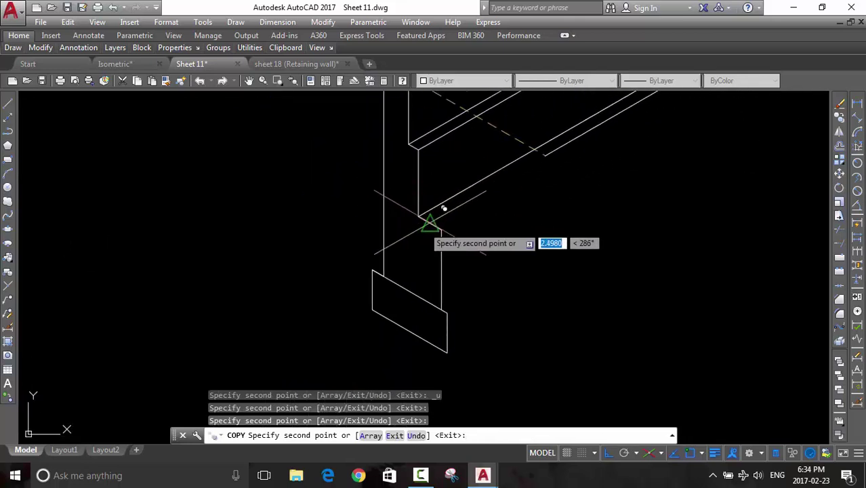
pyautogui.click(441, 229)
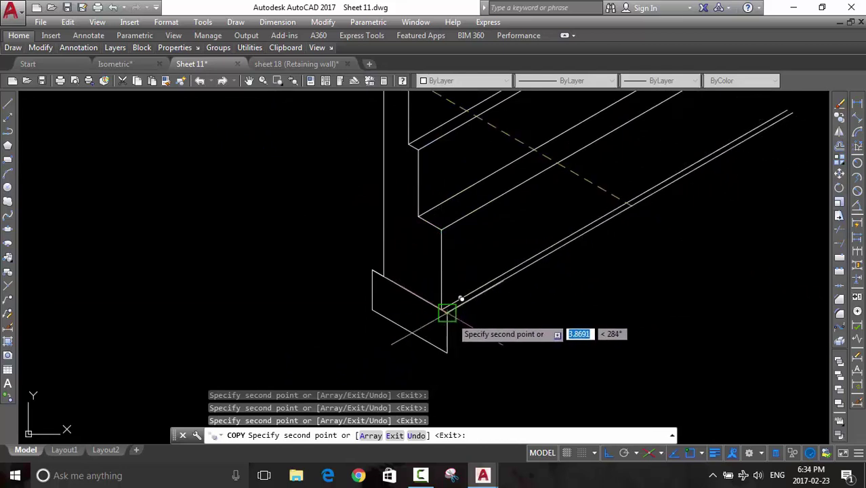
pyautogui.click(447, 352)
pyautogui.press('Return')
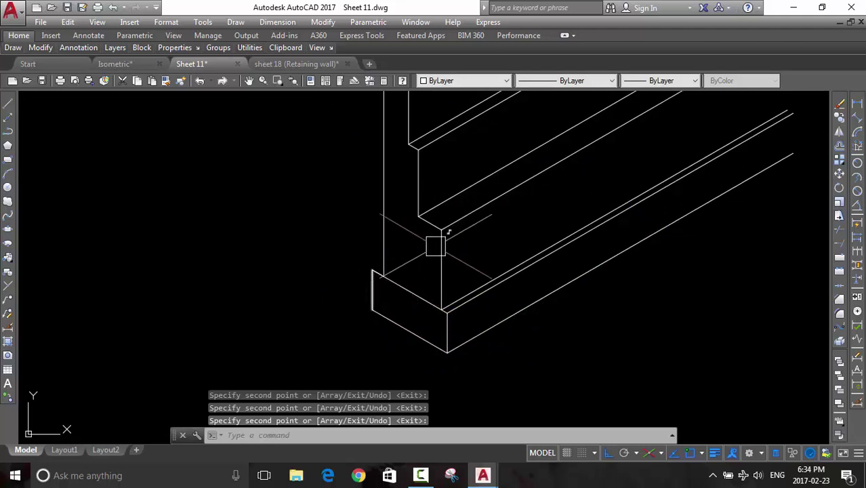
# Add a short footing edge toward the wall and trim it at the wall face
pyautogui.scroll(2, 383, 271)
pyautogui.write('l')
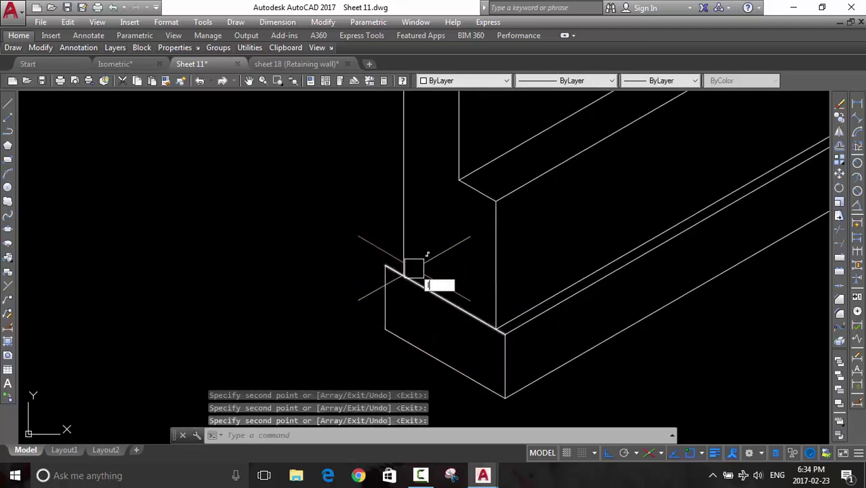
pyautogui.press('Return')
pyautogui.click(385, 266)
pyautogui.click(421, 246)
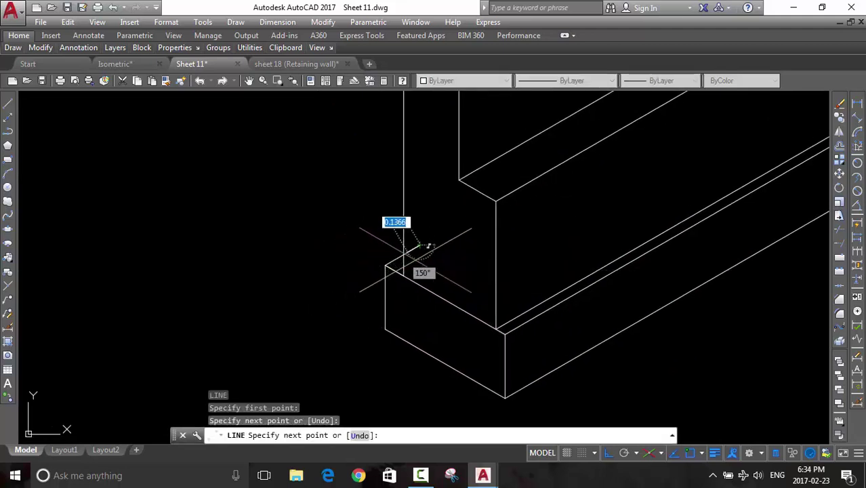
pyautogui.press('Return')
pyautogui.press('Return')
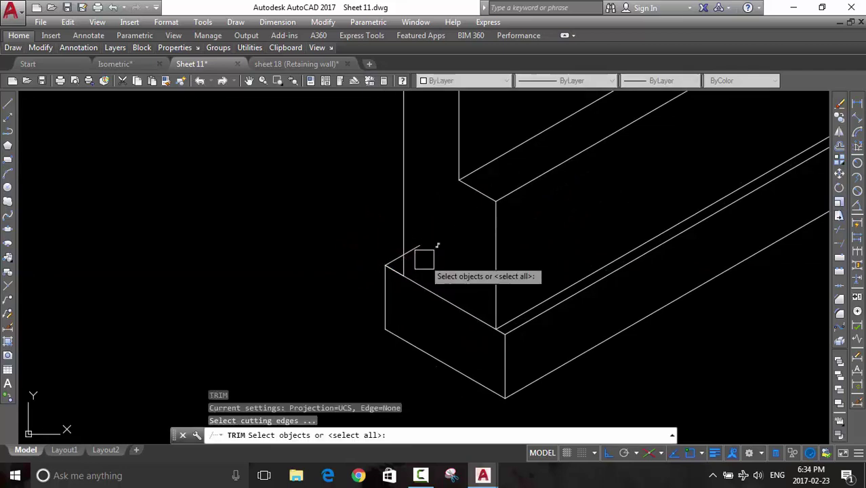
pyautogui.press('Return')
pyautogui.click(416, 248)
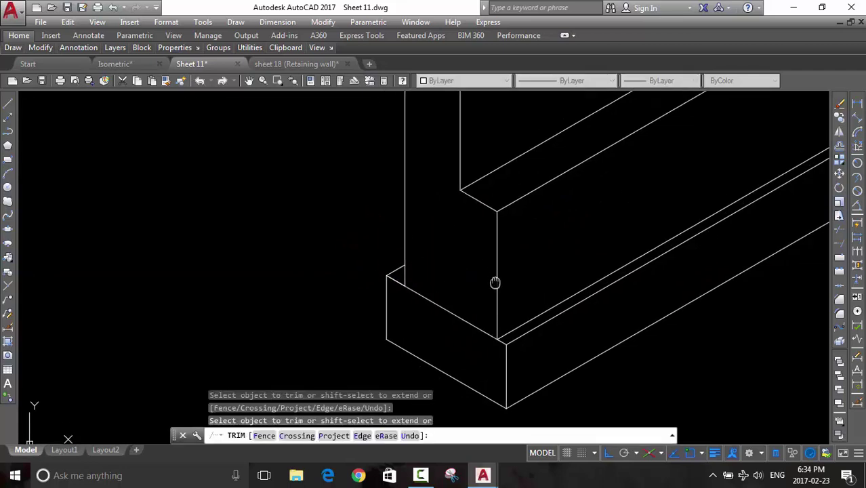
pyautogui.press('Escape')
pyautogui.scroll(-2, 434, 294)
# Select the edges of the wall's end profile
pyautogui.scroll(-3, 499, 242)
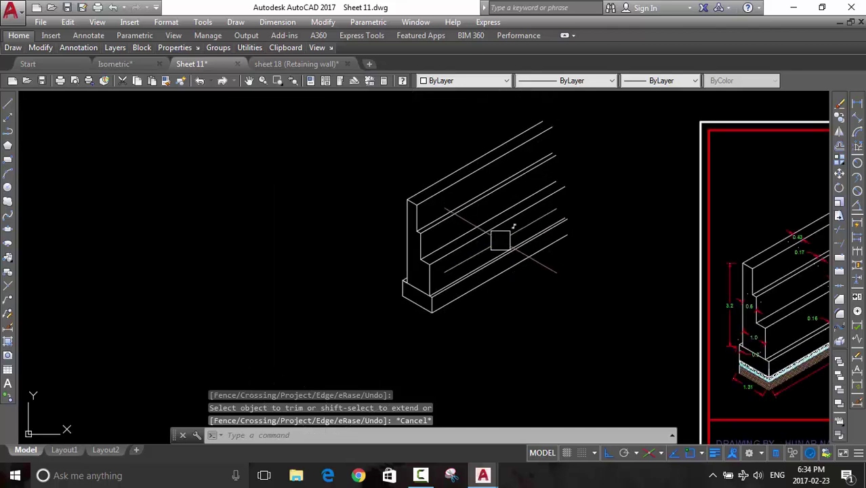
pyautogui.scroll(1, 507, 189)
pyautogui.scroll(4, 517, 159)
pyautogui.moveTo(518, 158)
pyautogui.mouseDown(button='middle')
pyautogui.moveTo(531, 194)
pyautogui.moveTo(576, 78)
pyautogui.mouseUp(button='middle')
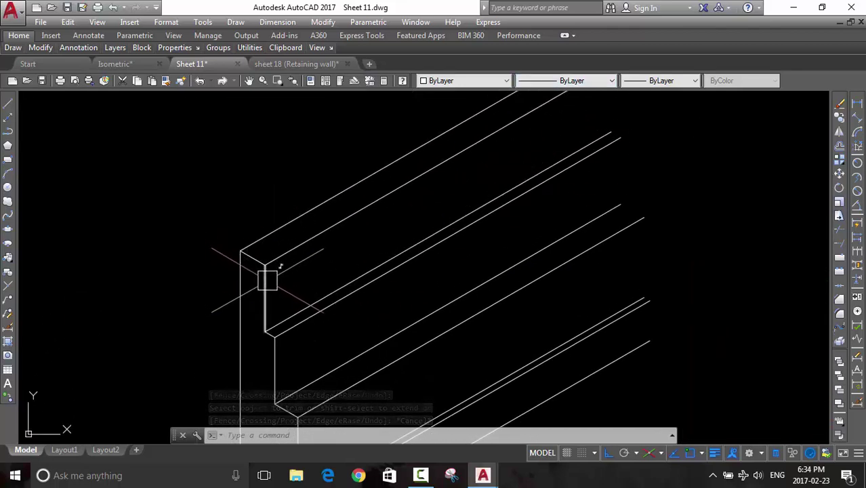
pyautogui.scroll(2, 271, 264)
pyautogui.scroll(4, 286, 236)
pyautogui.click(311, 296)
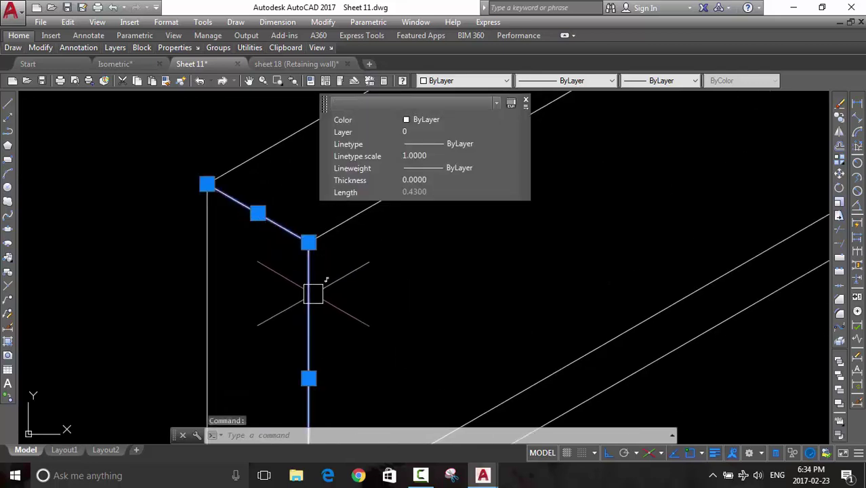
pyautogui.scroll(-3, 412, 340)
pyautogui.moveTo(413, 340); pyautogui.dragTo(352, 193, button='middle')
pyautogui.scroll(3, 322, 253)
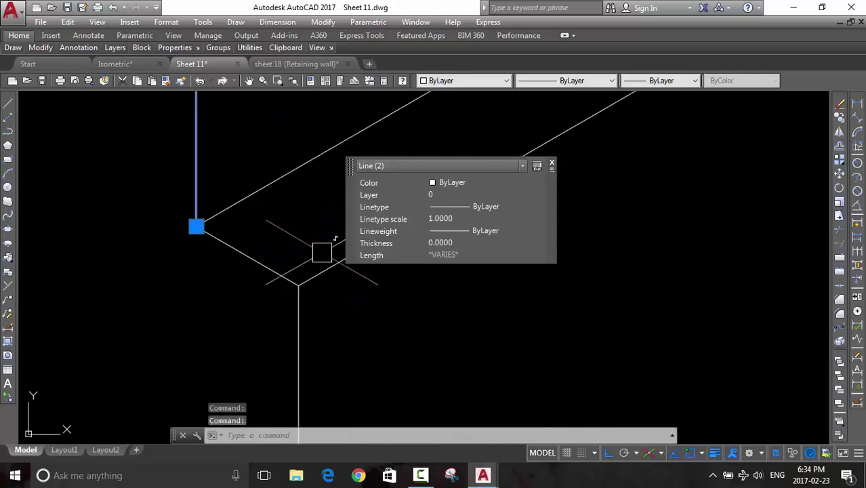
pyautogui.click(278, 273)
pyautogui.click(298, 332)
pyautogui.moveTo(377, 345)
pyautogui.mouseDown(button='middle')
pyautogui.moveTo(276, 109)
pyautogui.moveTo(440, 80)
pyautogui.mouseUp(button='middle')
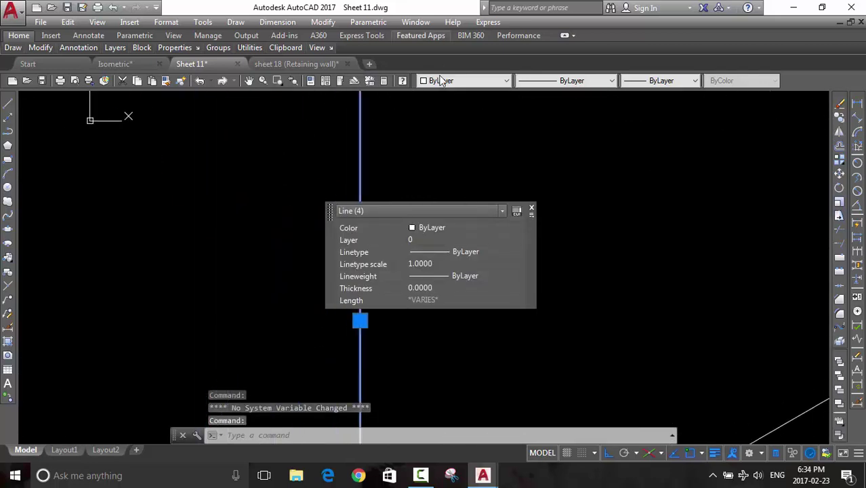
# Dismiss the properties summary and switch Quick Properties off on the status bar
pyautogui.click(532, 210)
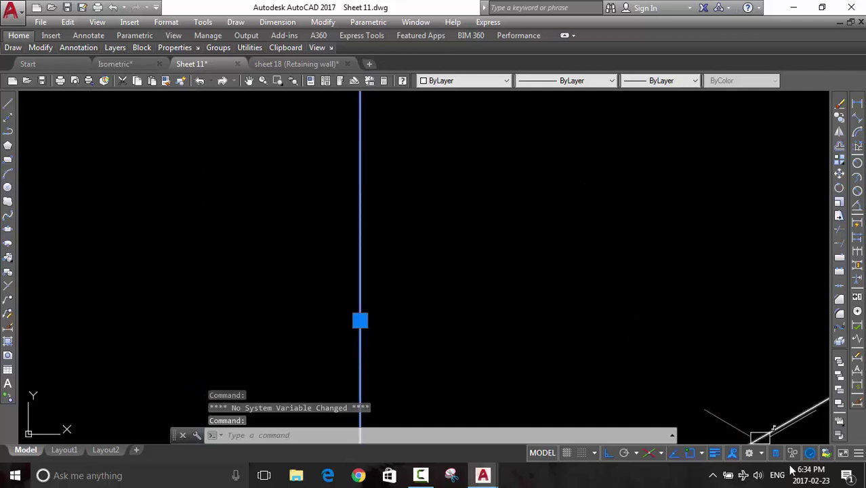
pyautogui.click(774, 455)
pyautogui.scroll(-2, 630, 366)
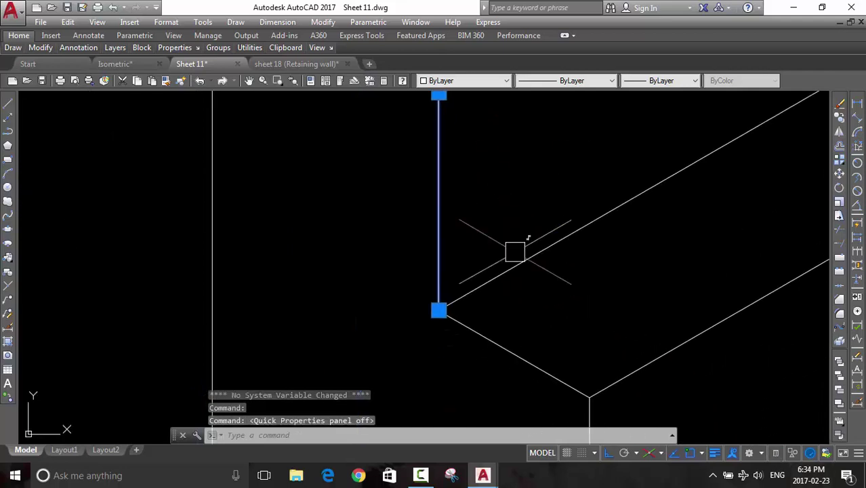
pyautogui.scroll(-4, 511, 350)
pyautogui.moveTo(547, 319); pyautogui.dragTo(473, 174, button='middle')
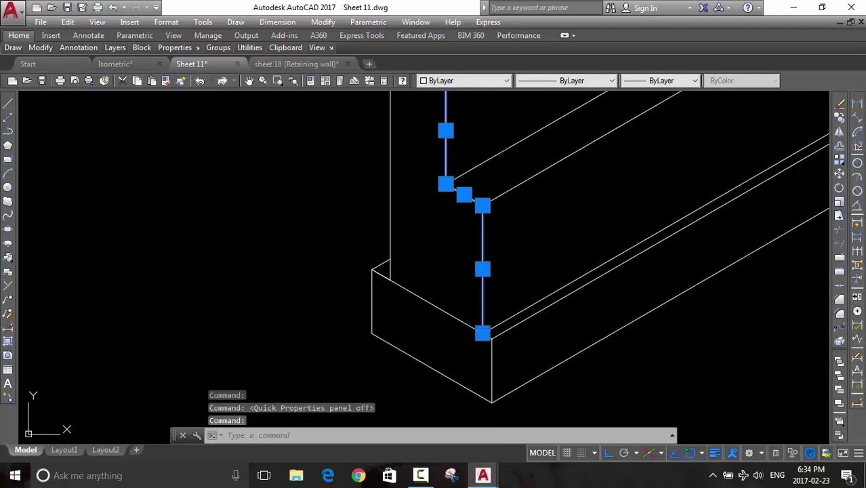
pyautogui.scroll(2, 498, 366)
pyautogui.scroll(3, 475, 258)
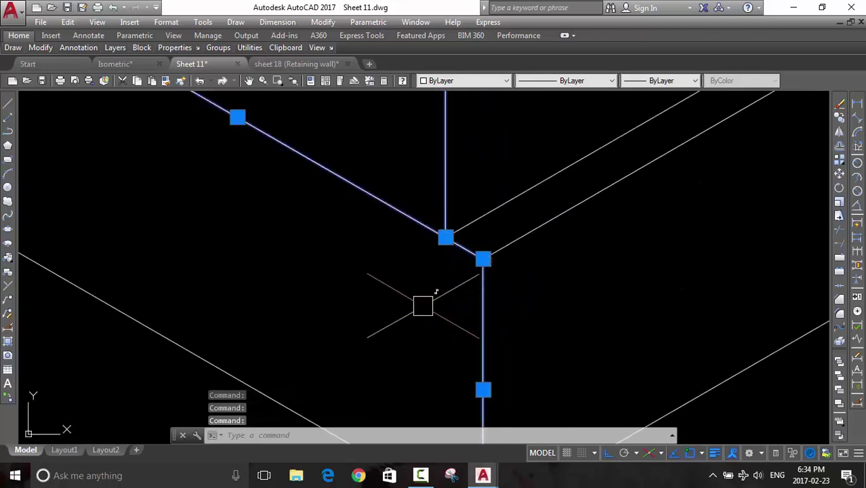
pyautogui.scroll(-4, 423, 306)
pyautogui.moveTo(475, 311); pyautogui.dragTo(443, 262, button='middle')
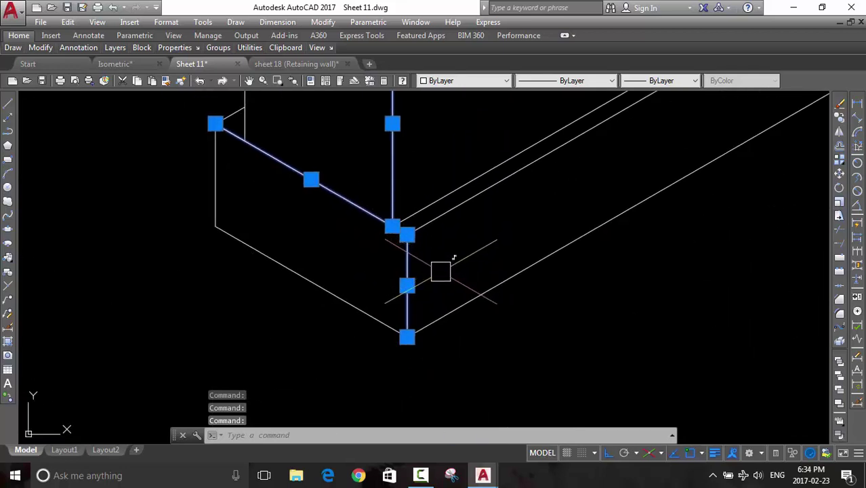
# Copy the end-profile edges 6 units along to the wall's far end and erase a stray footing line
pyautogui.write('co')
pyautogui.press('Return')
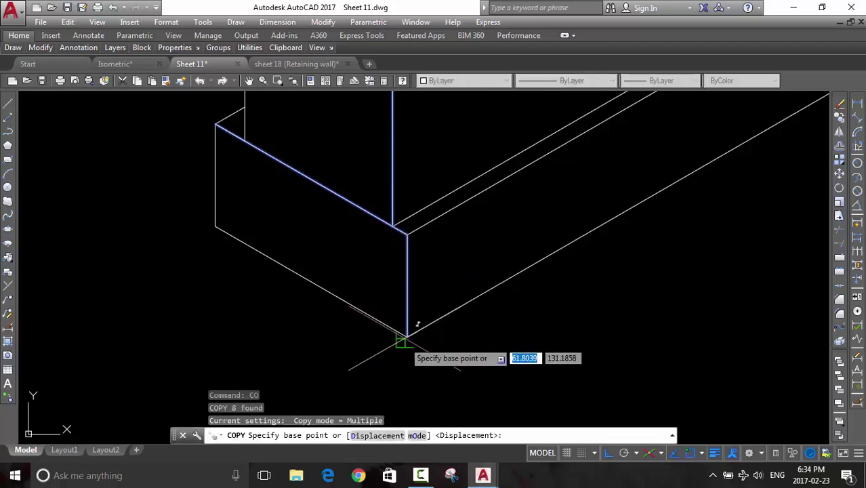
pyautogui.click(407, 337)
pyautogui.scroll(-1, 473, 300)
pyautogui.scroll(-3, 546, 251)
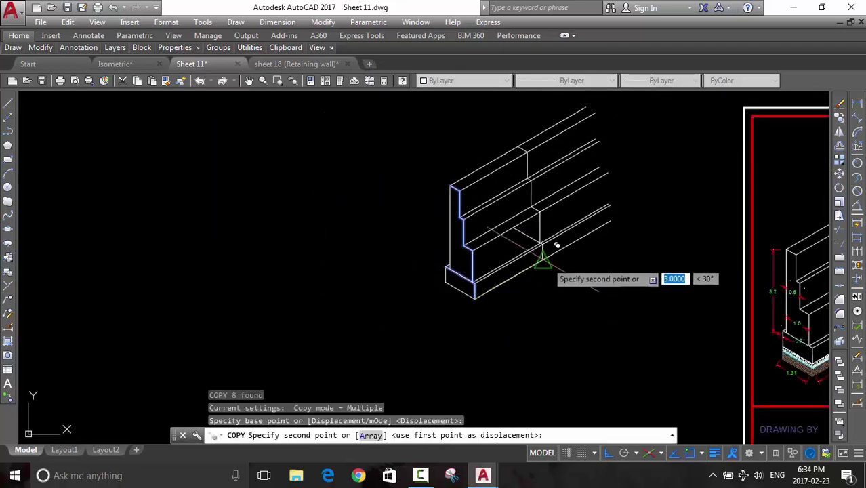
pyautogui.scroll(-2, 516, 250)
pyautogui.scroll(5, 516, 250)
pyautogui.click(549, 215)
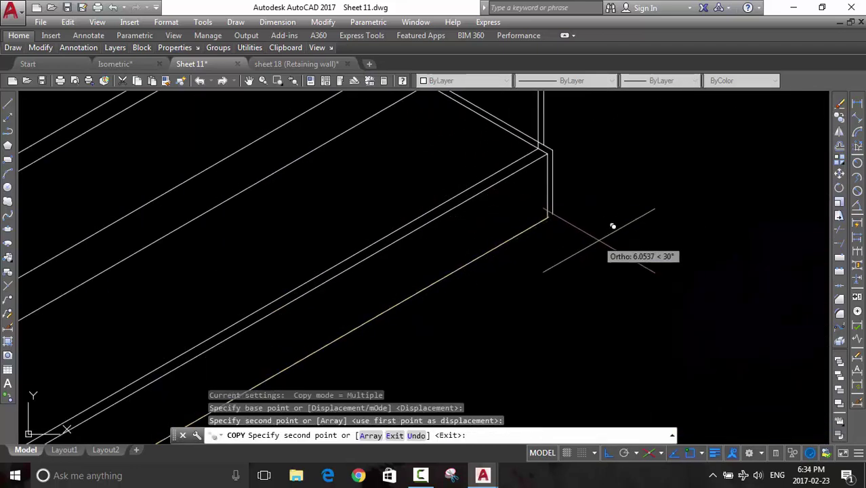
pyautogui.scroll(-1, 610, 252)
pyautogui.press('Escape')
pyautogui.moveTo(580, 179); pyautogui.dragTo(582, 310, button='middle')
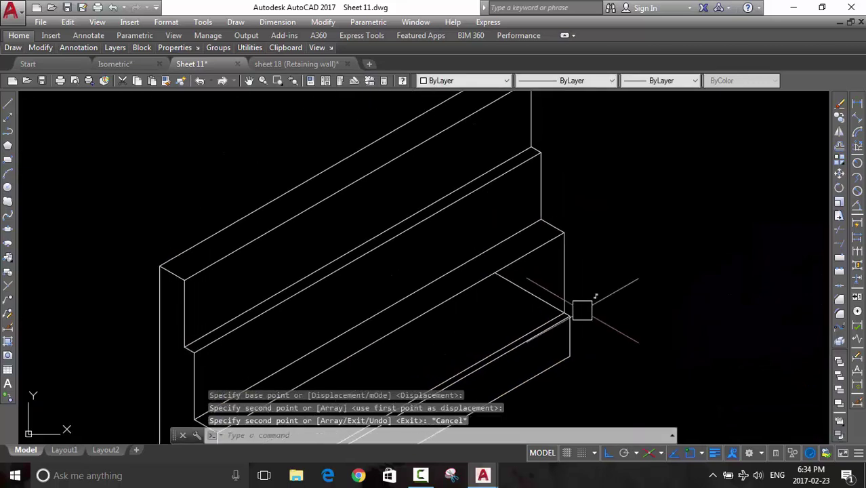
pyautogui.click(536, 299)
pyautogui.press('Return')
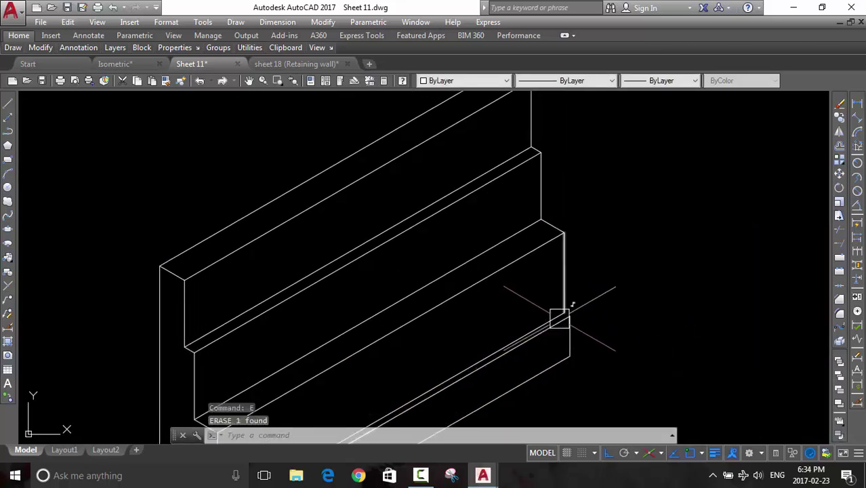
# Cancel a line begun at the wall corner and save the Sheet 11 drawing
pyautogui.scroll(3, 560, 319)
pyautogui.write('l')
pyautogui.press('Return')
pyautogui.scroll(2, 590, 328)
pyautogui.scroll(2, 594, 337)
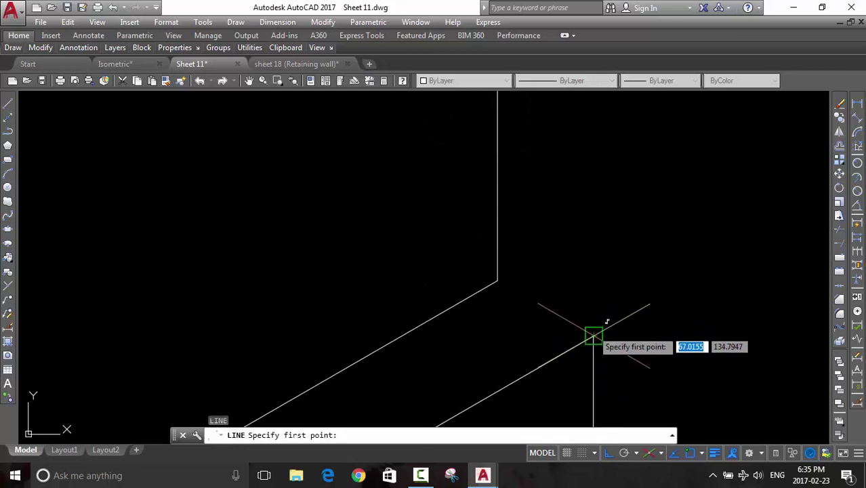
pyautogui.click(593, 337)
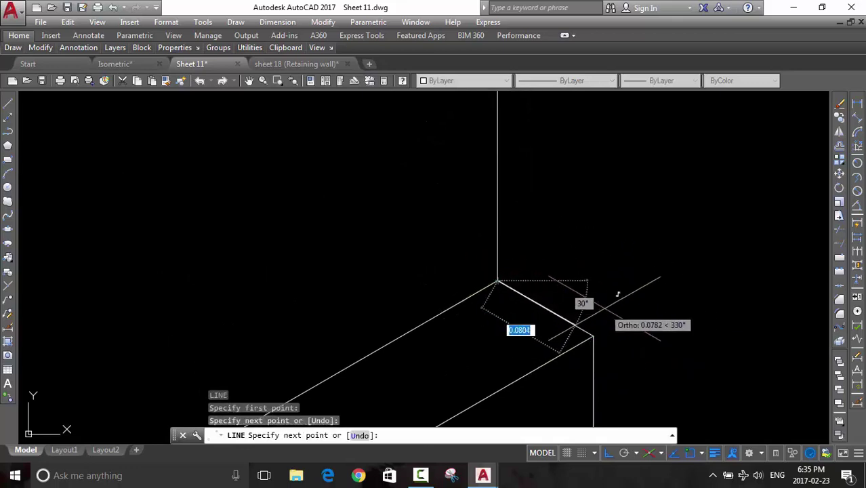
pyautogui.scroll(-4, 606, 308)
pyautogui.press('Escape')
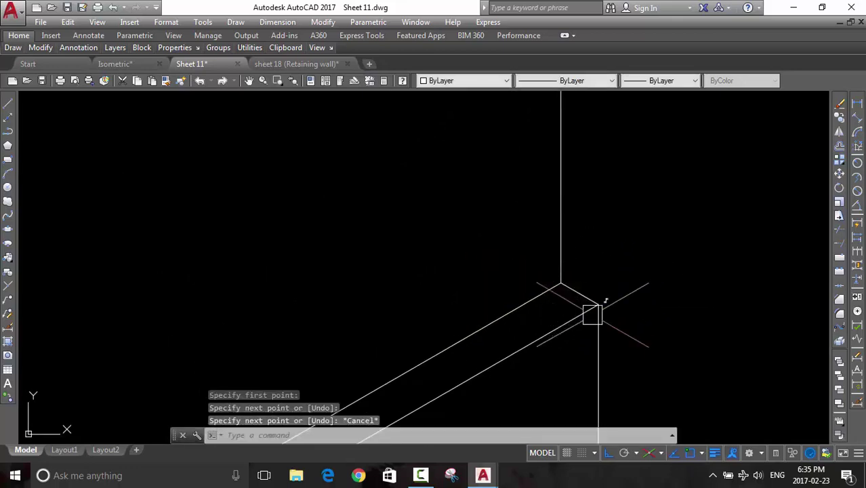
pyautogui.hotkey('ctrl', 's')
pyautogui.scroll(-3, 586, 317)
pyautogui.scroll(5, 552, 283)
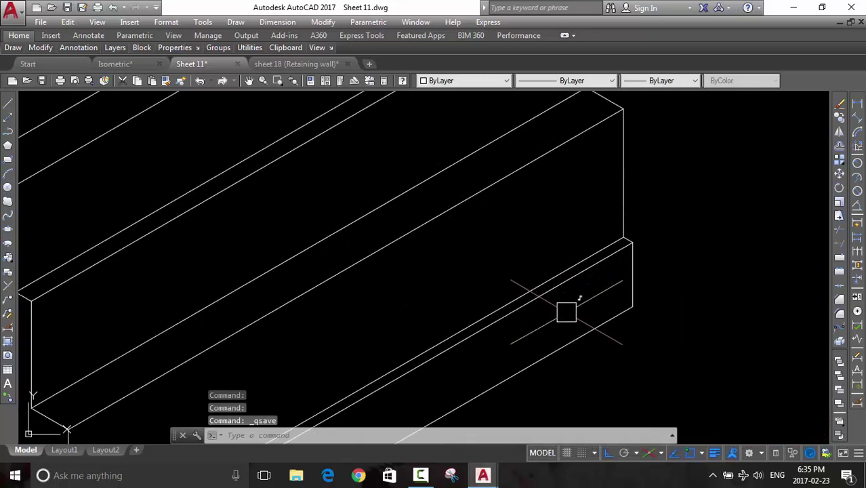
pyautogui.scroll(-4, 635, 306)
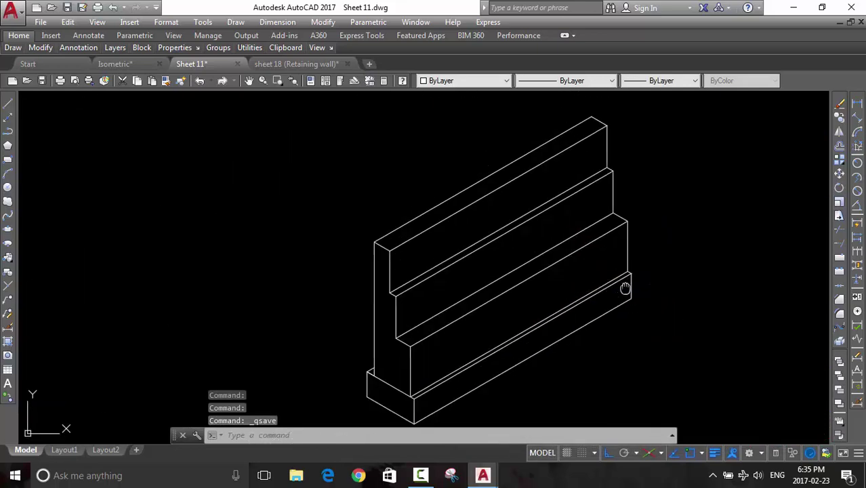
pyautogui.moveTo(624, 291); pyautogui.dragTo(323, 284, button='middle')
pyautogui.scroll(-2, 627, 263)
pyautogui.moveTo(628, 263); pyautogui.dragTo(599, 236, button='middle')
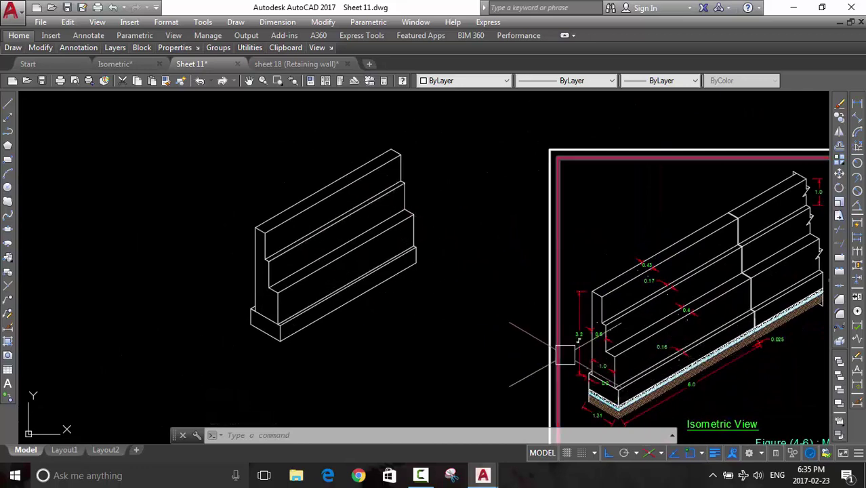
pyautogui.moveTo(651, 343); pyautogui.dragTo(603, 309, button='middle')
pyautogui.scroll(2, 604, 352)
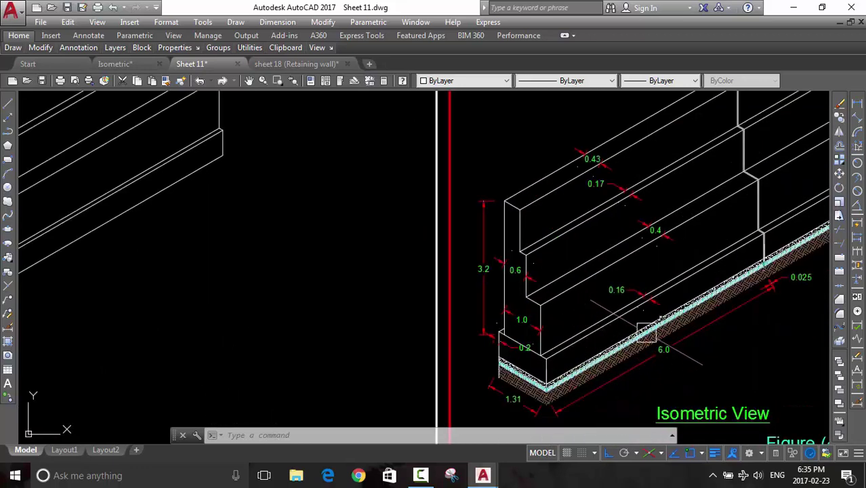
pyautogui.moveTo(654, 314); pyautogui.dragTo(549, 297, button='middle')
pyautogui.scroll(1, 627, 294)
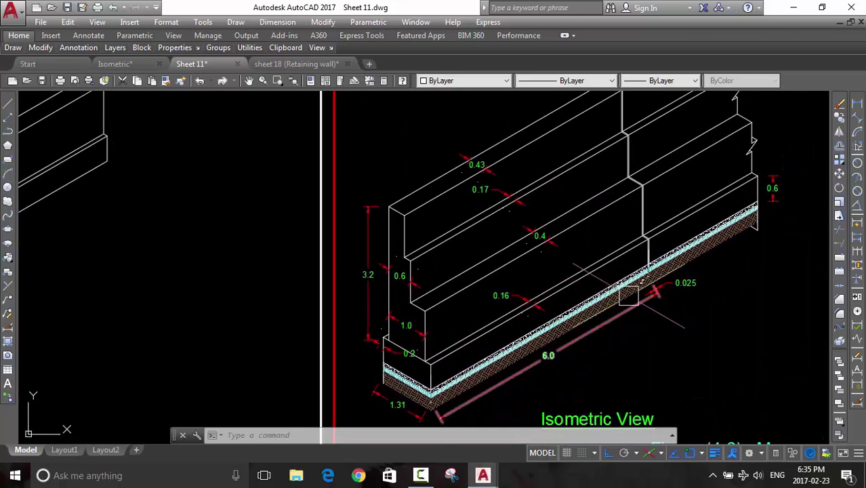
pyautogui.scroll(3, 628, 283)
pyautogui.scroll(3, 628, 283)
pyautogui.scroll(2, 575, 285)
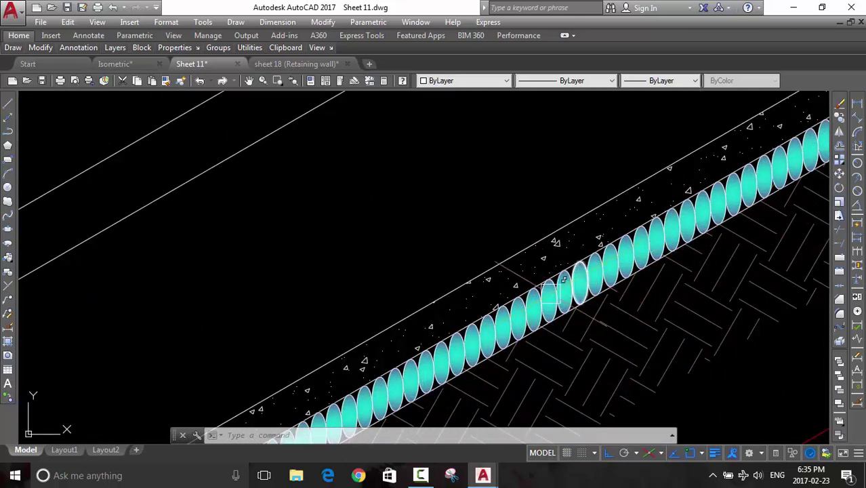
pyautogui.scroll(-2, 623, 256)
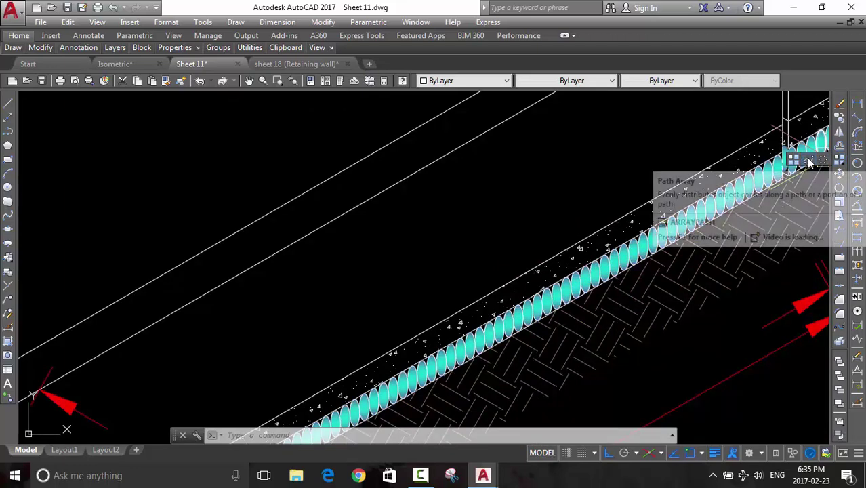
pyautogui.click(839, 160)
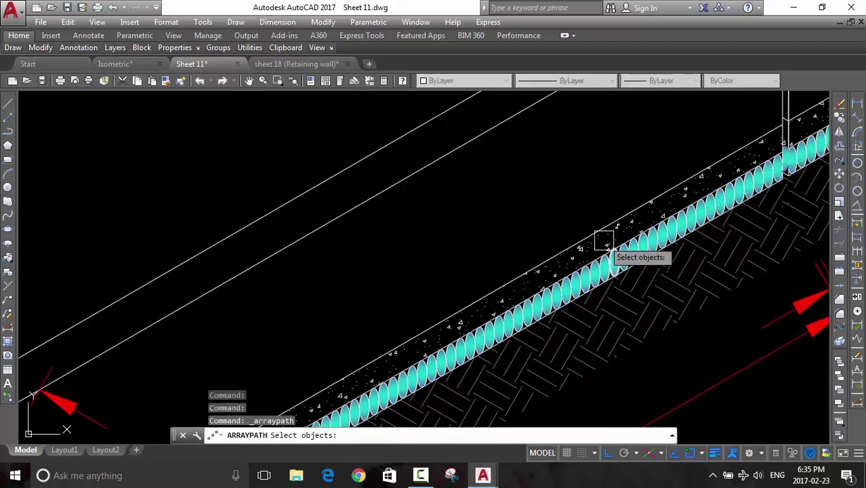
pyautogui.scroll(3, 603, 242)
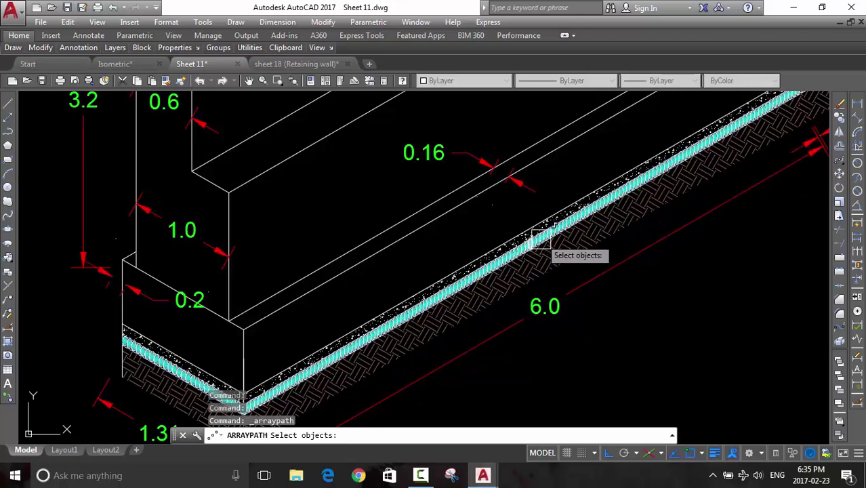
pyautogui.scroll(3, 540, 237)
pyautogui.press('Escape')
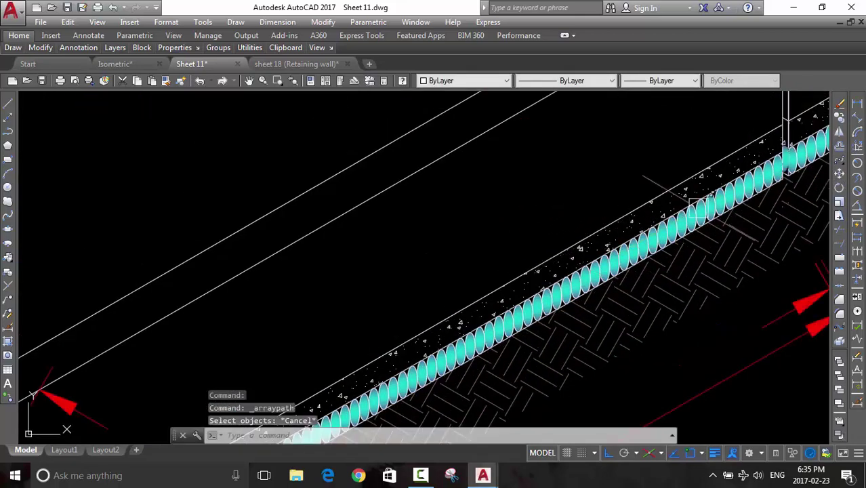
pyautogui.scroll(-3, 651, 271)
pyautogui.scroll(-2, 610, 289)
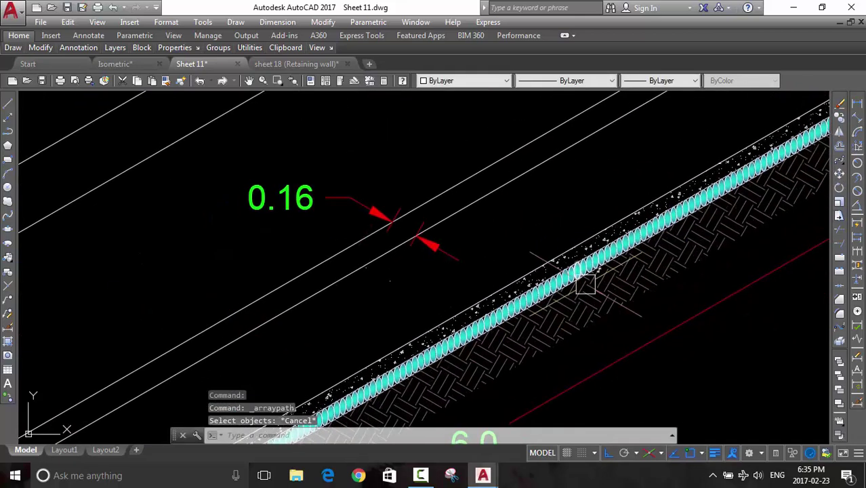
pyautogui.scroll(-3, 569, 288)
pyautogui.scroll(1, 555, 310)
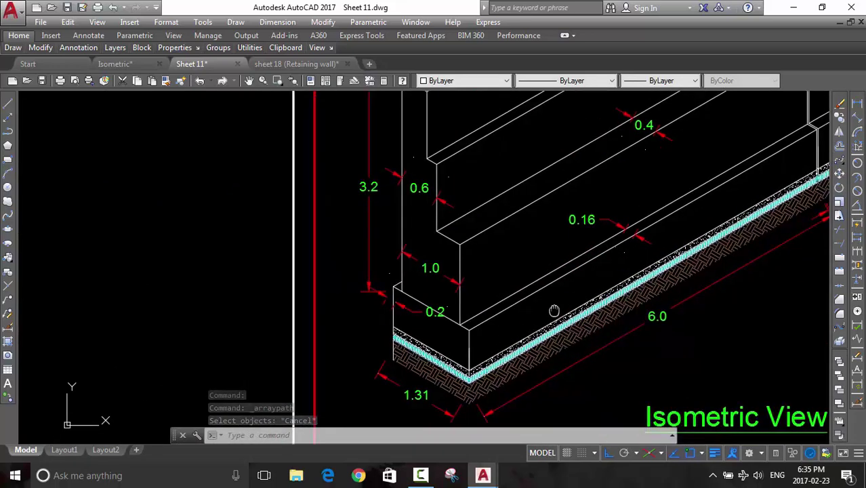
pyautogui.scroll(-1, 524, 320)
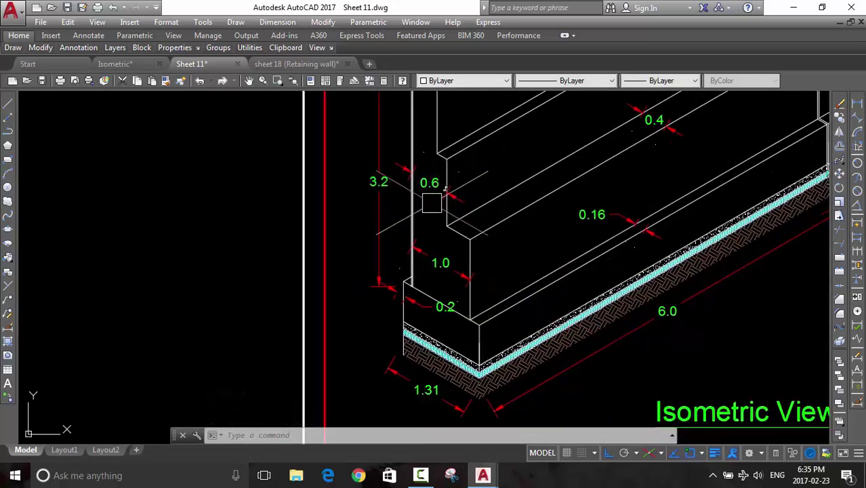
pyautogui.moveTo(465, 240); pyautogui.dragTo(540, 250, button='middle')
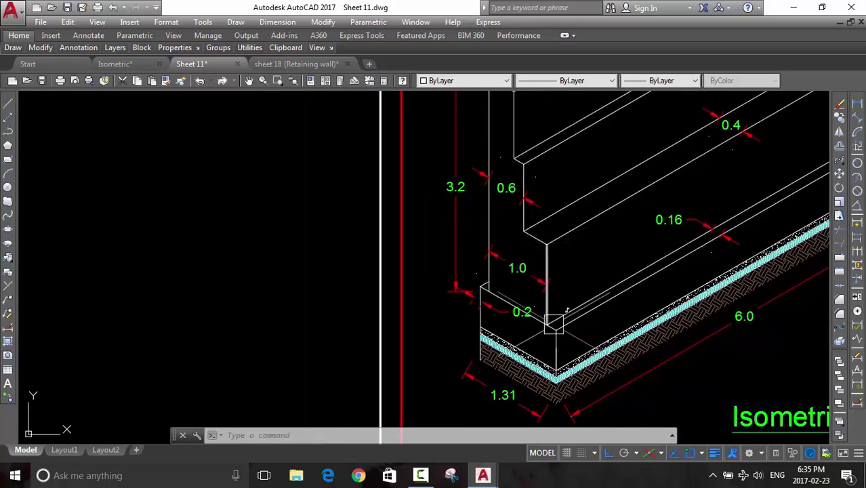
pyautogui.moveTo(554, 374); pyautogui.dragTo(547, 358, button='middle')
pyautogui.scroll(4, 509, 295)
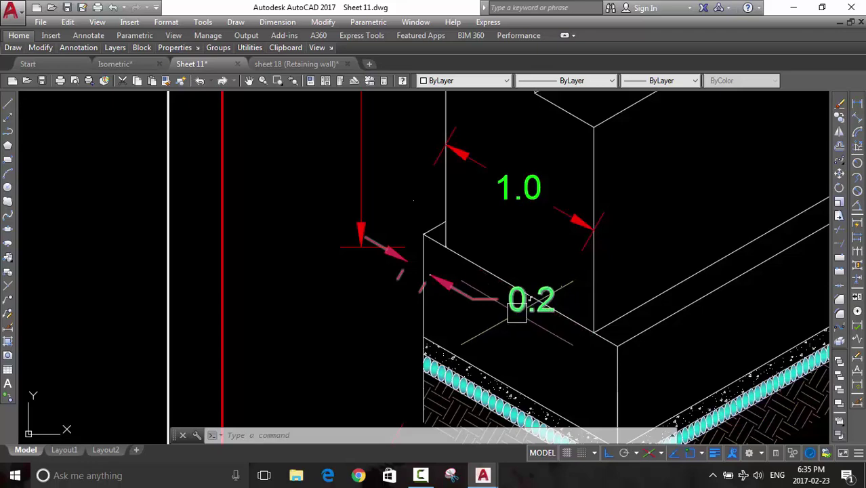
pyautogui.scroll(-2, 516, 312)
pyautogui.scroll(-3, 597, 256)
pyautogui.scroll(2, 597, 255)
pyautogui.scroll(3, 645, 266)
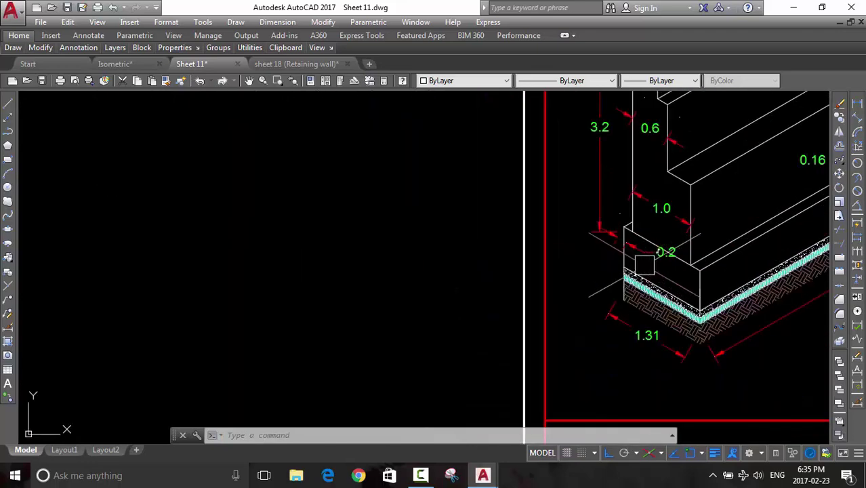
pyautogui.moveTo(645, 265); pyautogui.dragTo(552, 290, button='middle')
# Set the 0.2 footing-step dimension's Dim style to Standard via Quick Properties, so it reads 0.150
pyautogui.scroll(5, 560, 280)
pyautogui.click(573, 282)
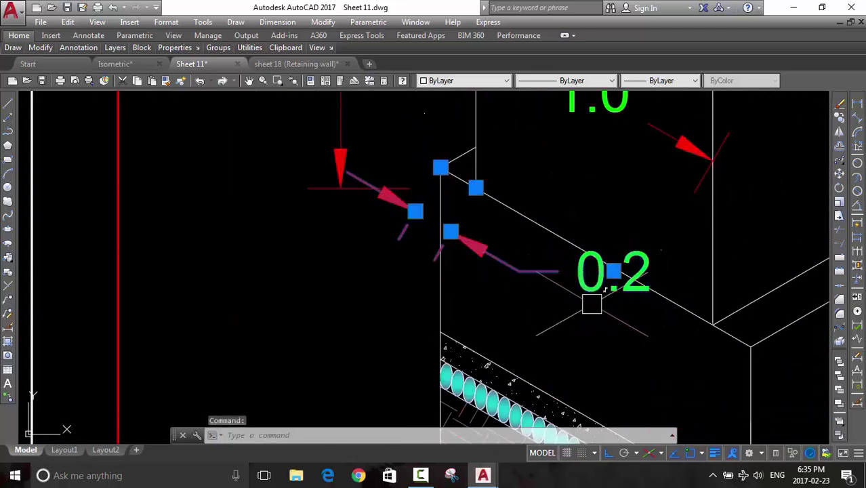
pyautogui.click(775, 454)
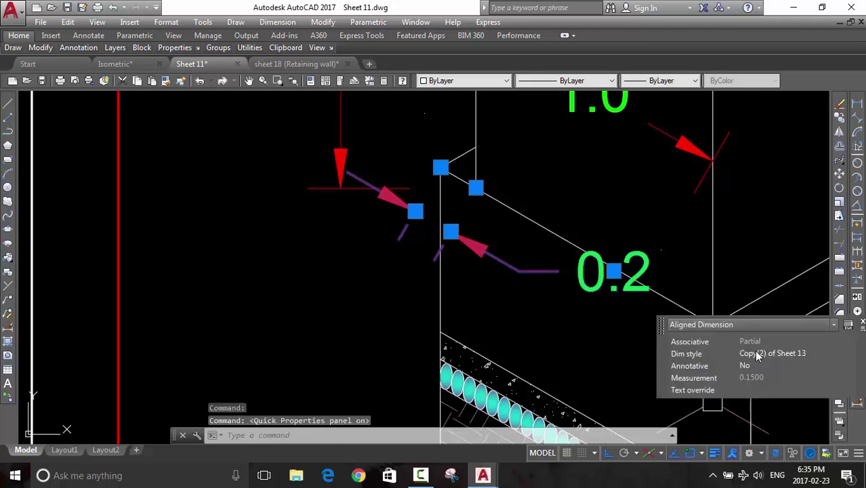
pyautogui.click(781, 354)
pyautogui.click(782, 355)
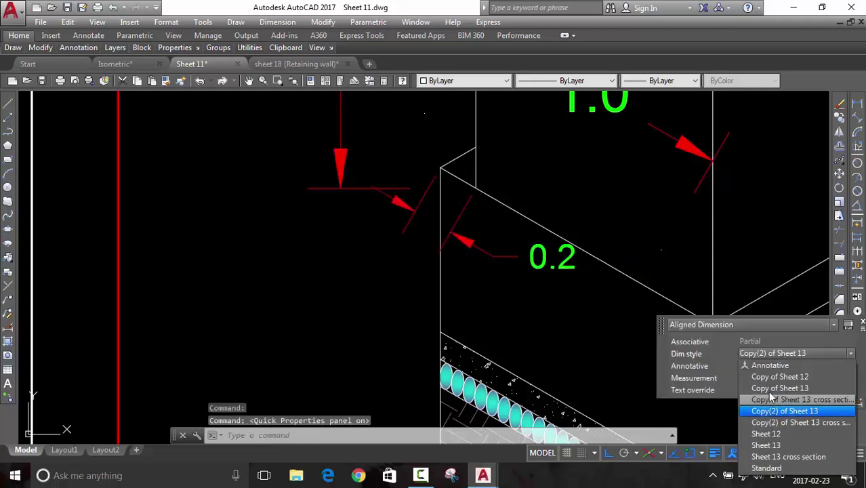
pyautogui.click(767, 469)
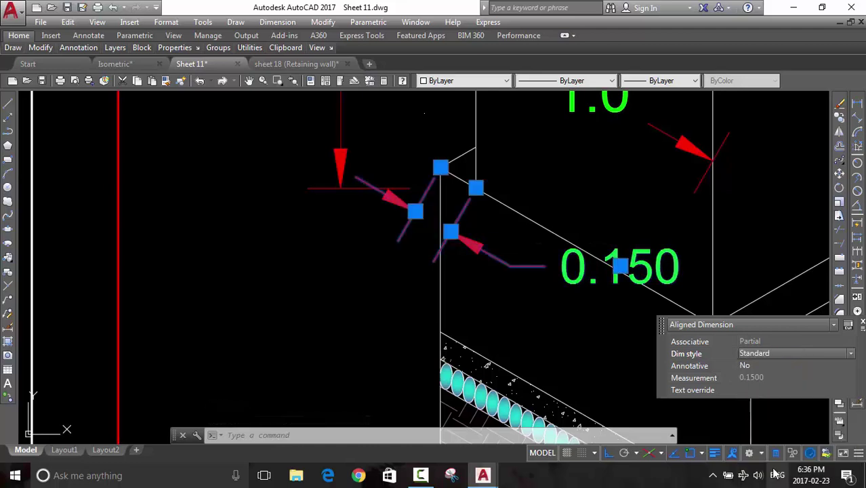
pyautogui.press('Escape')
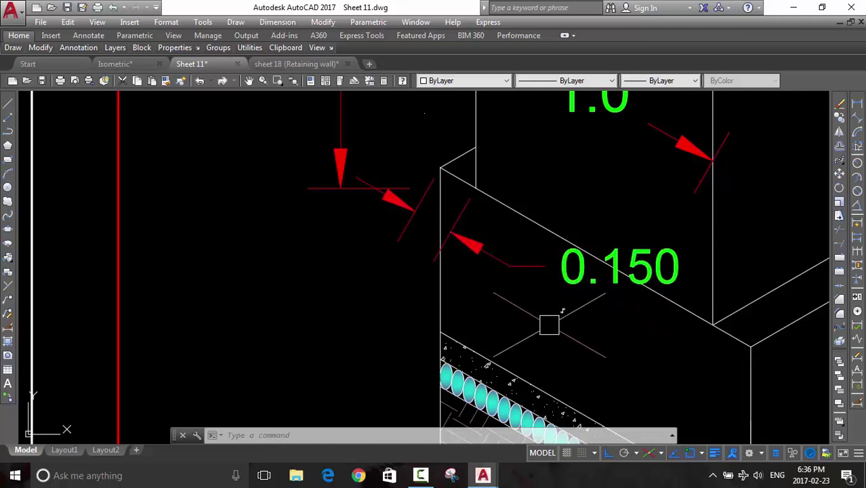
# Reselect the 0.150 dimension and review its style list without further changes
pyautogui.scroll(-2, 549, 326)
pyautogui.scroll(1, 651, 290)
pyautogui.scroll(1, 602, 270)
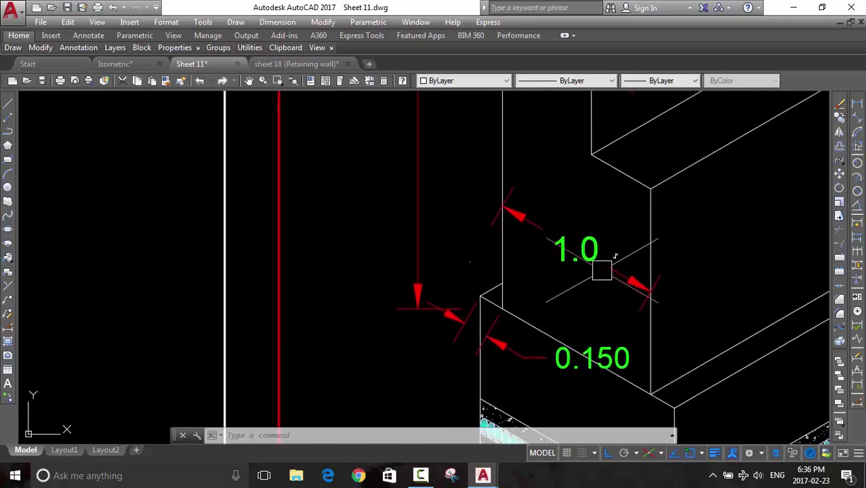
pyautogui.click(622, 360)
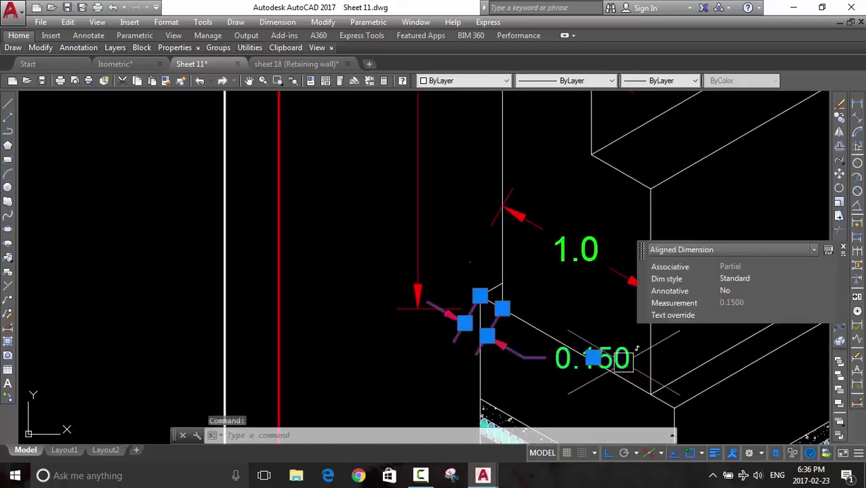
pyautogui.click(747, 278)
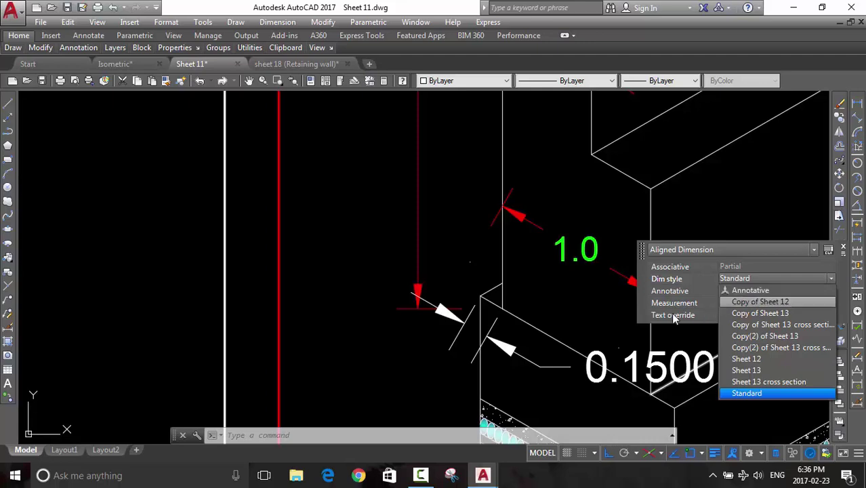
pyautogui.press('Escape')
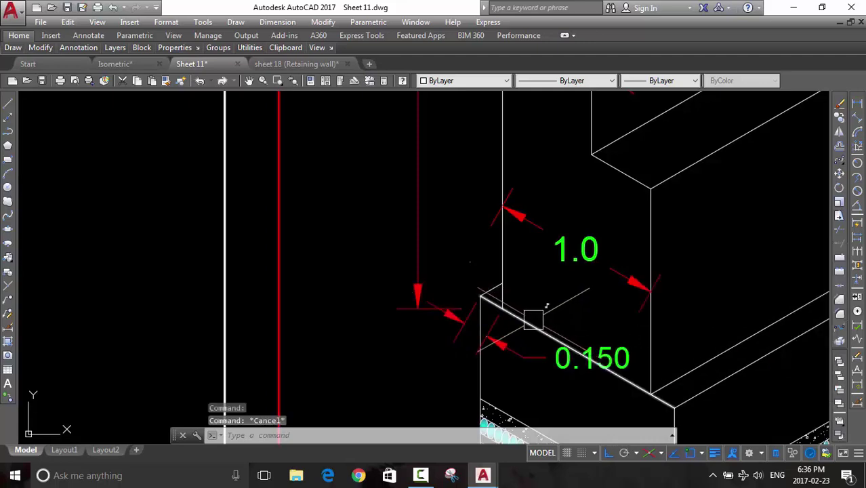
# Pan and zoom until both the drawn wall and the reference wall are in view
pyautogui.moveTo(400, 318); pyautogui.dragTo(658, 328, button='middle')
pyautogui.moveTo(285, 358); pyautogui.dragTo(493, 357, button='middle')
pyautogui.scroll(-3, 501, 339)
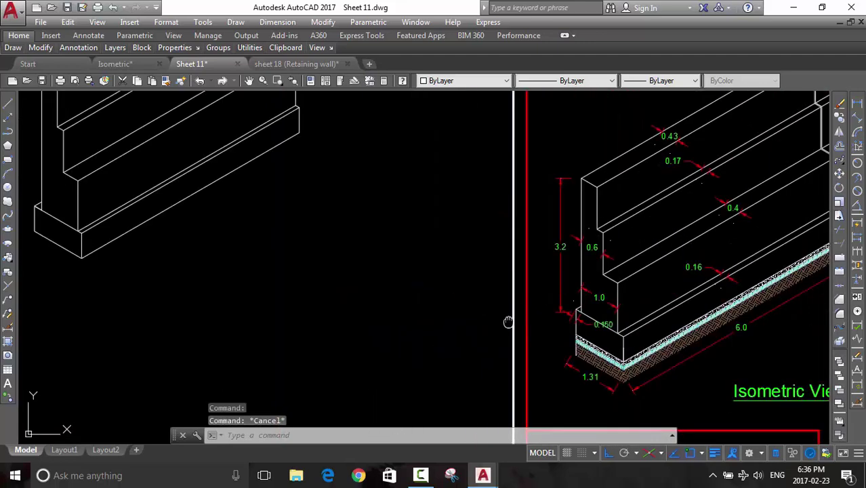
pyautogui.moveTo(507, 323)
pyautogui.mouseDown(button='middle')
pyautogui.moveTo(558, 328)
pyautogui.moveTo(597, 364)
pyautogui.mouseUp(button='middle')
pyautogui.scroll(2, 387, 258)
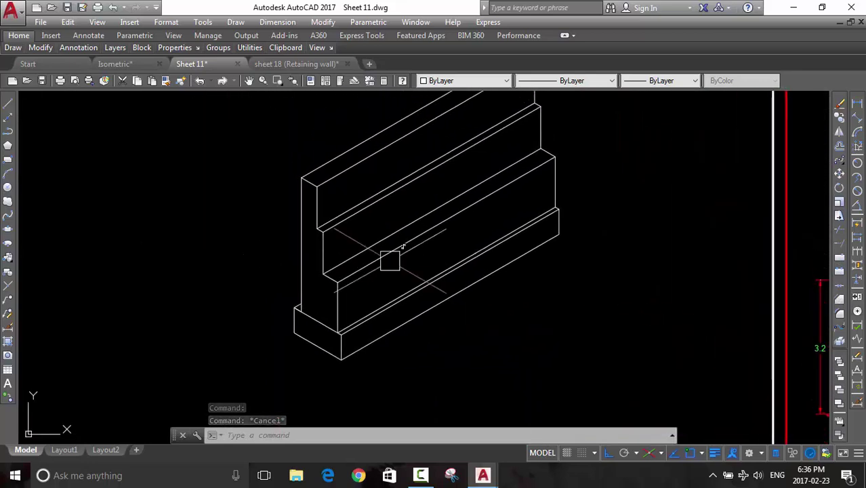
pyautogui.scroll(2, 429, 277)
pyautogui.moveTo(499, 135)
pyautogui.mouseDown(button='middle')
pyautogui.moveTo(356, 177)
pyautogui.moveTo(181, 183)
pyautogui.mouseUp(button='middle')
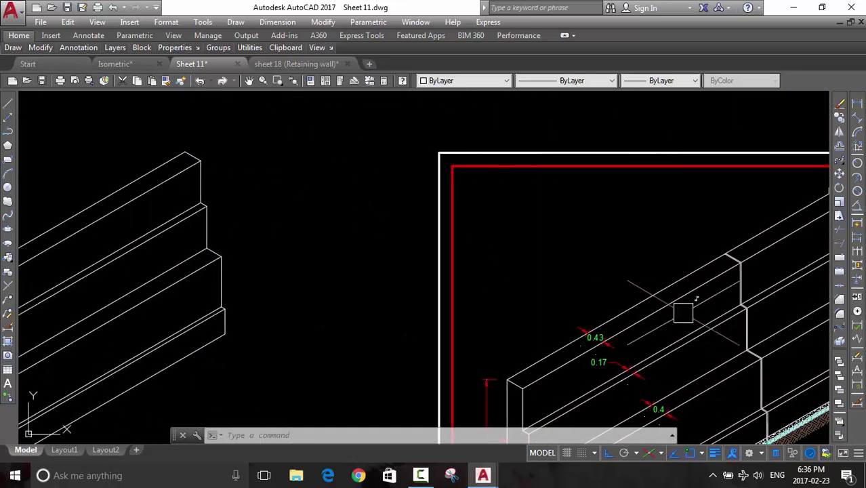
pyautogui.scroll(4, 702, 275)
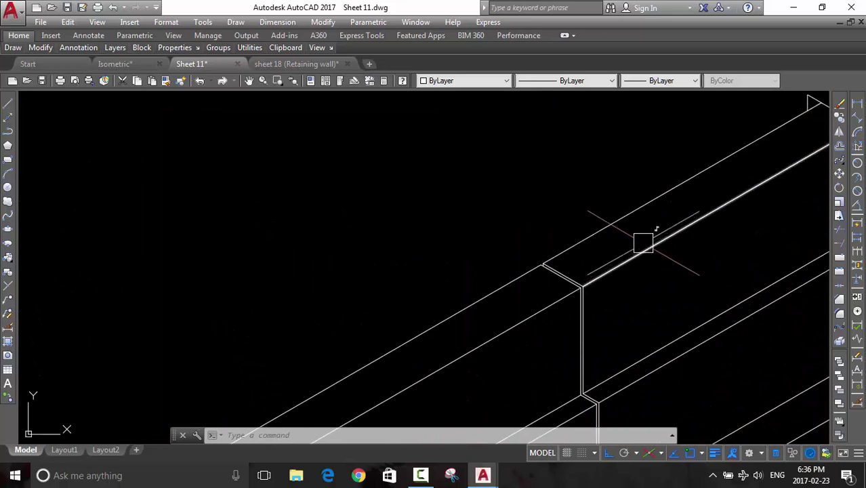
pyautogui.scroll(-5, 682, 265)
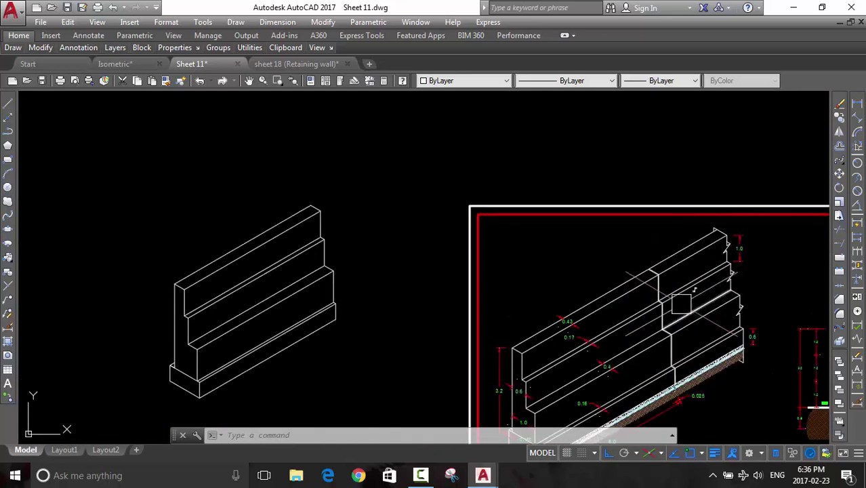
pyautogui.moveTo(532, 295); pyautogui.dragTo(648, 309, button='middle')
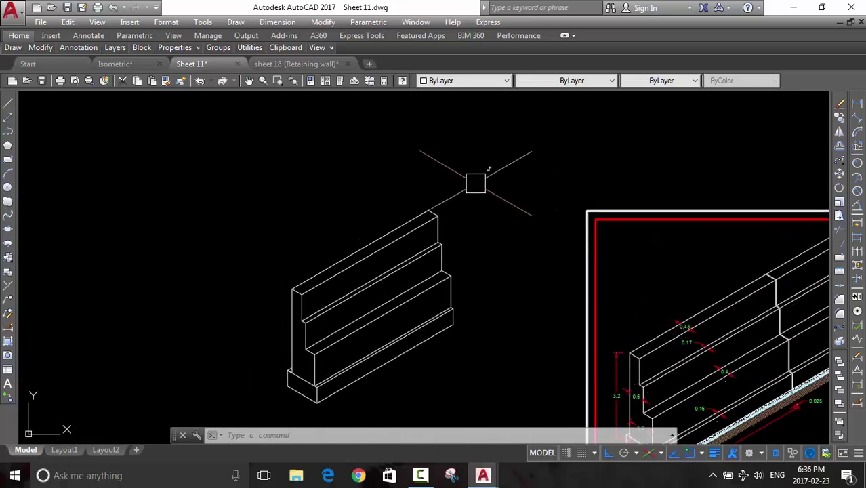
# Crossing-select the 30 wall lines and move them from the footing corner, Ortho off, into empty space
pyautogui.click(475, 182)
pyautogui.click(264, 405)
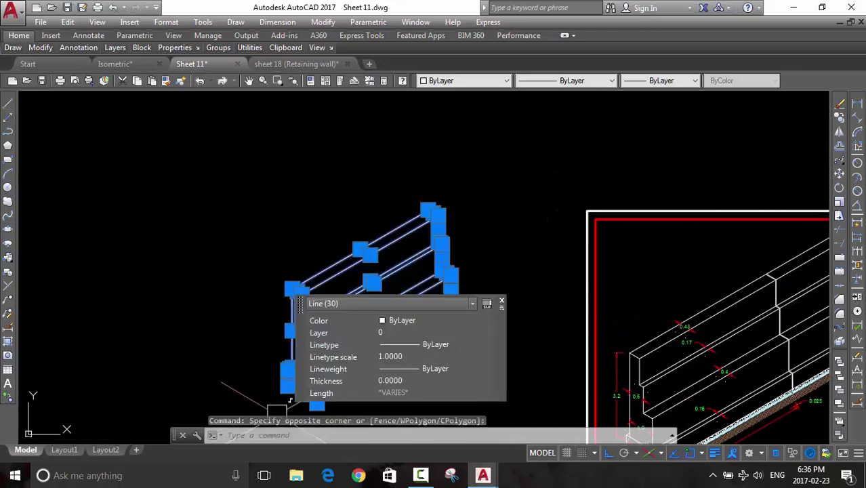
pyautogui.write('m')
pyautogui.press('Return')
pyautogui.click(324, 397)
pyautogui.moveTo(243, 343); pyautogui.dragTo(410, 259, button='middle')
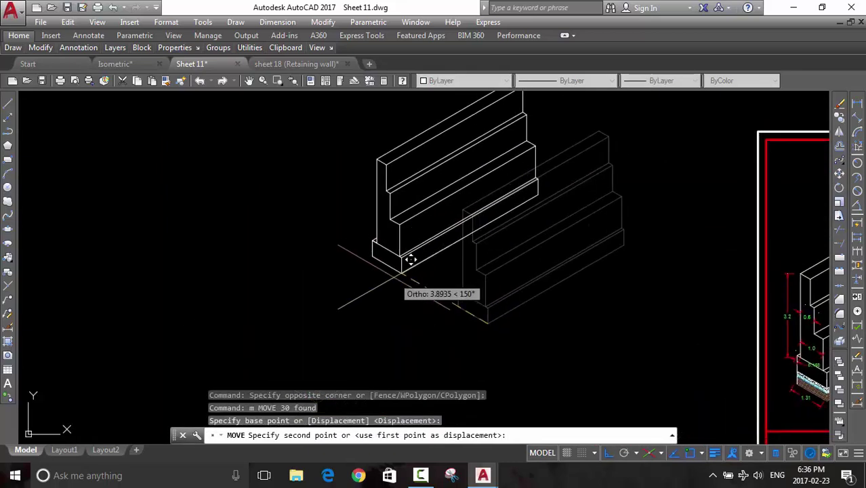
pyautogui.moveTo(276, 339); pyautogui.dragTo(448, 279, button='middle')
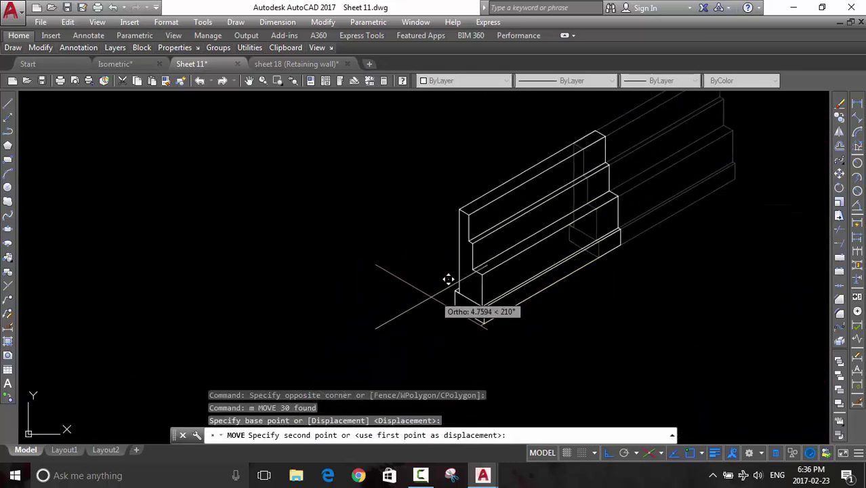
pyautogui.click(608, 454)
pyautogui.click(379, 300)
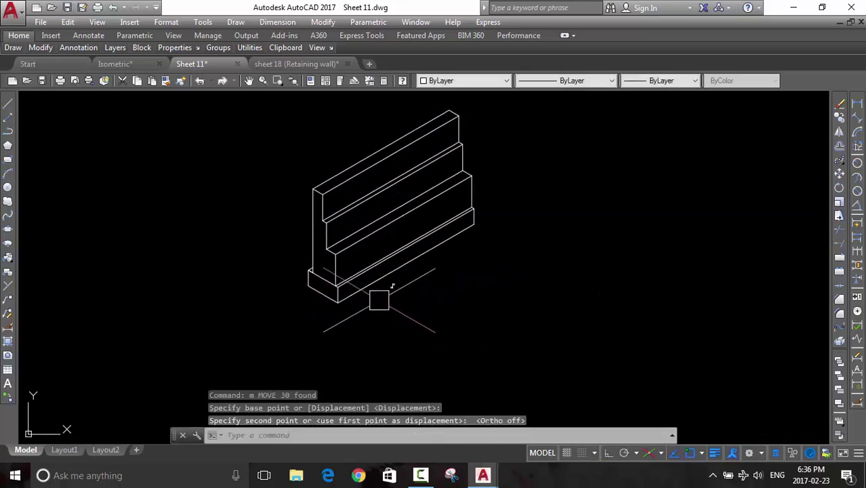
pyautogui.press('Escape')
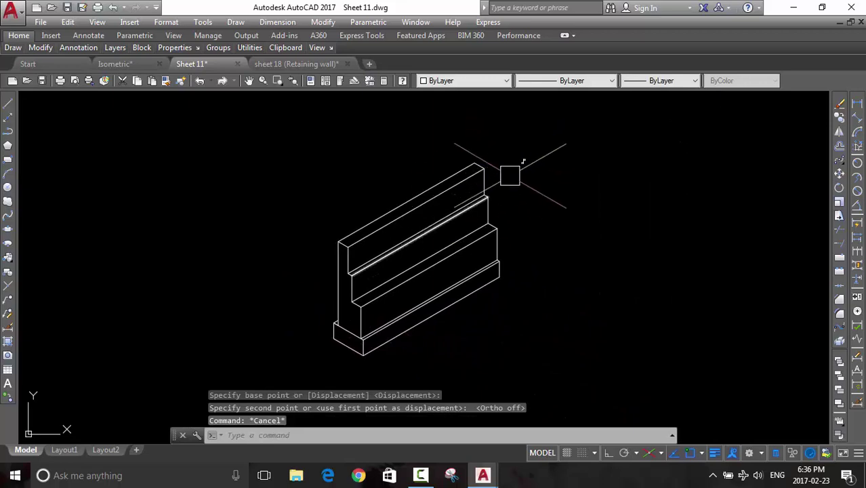
pyautogui.scroll(2, 480, 178)
pyautogui.scroll(-3, 479, 174)
pyautogui.moveTo(564, 239); pyautogui.dragTo(361, 253, button='middle')
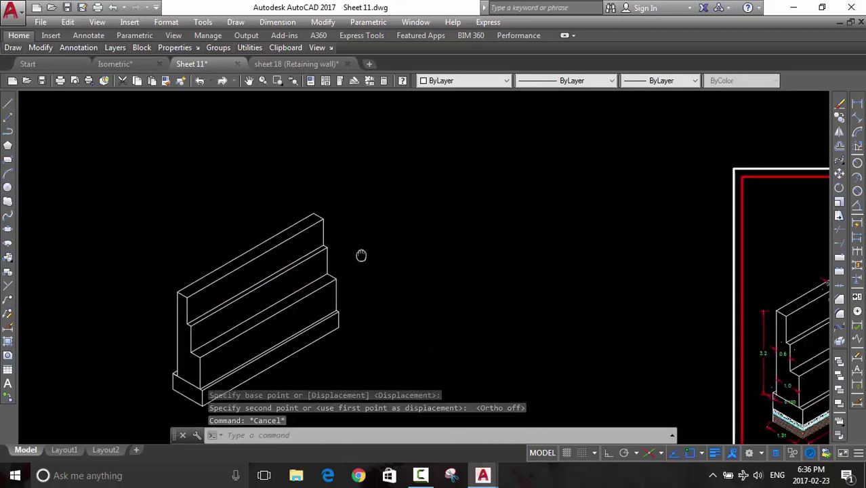
pyautogui.moveTo(813, 244); pyautogui.dragTo(573, 247, button='middle')
pyautogui.scroll(4, 750, 366)
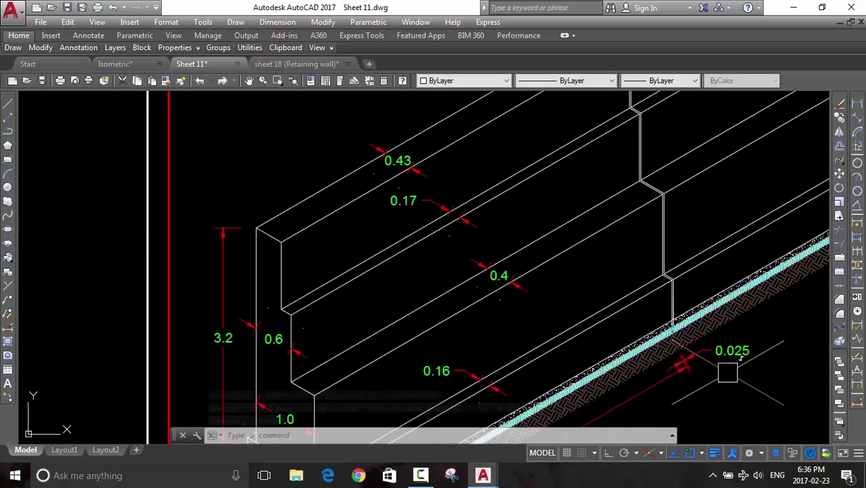
pyautogui.scroll(4, 750, 366)
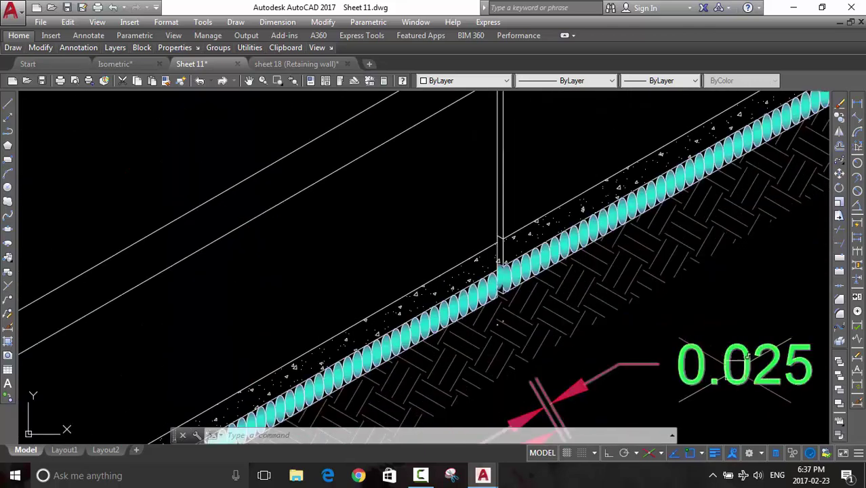
pyautogui.scroll(-5, 753, 366)
pyautogui.scroll(1, 705, 339)
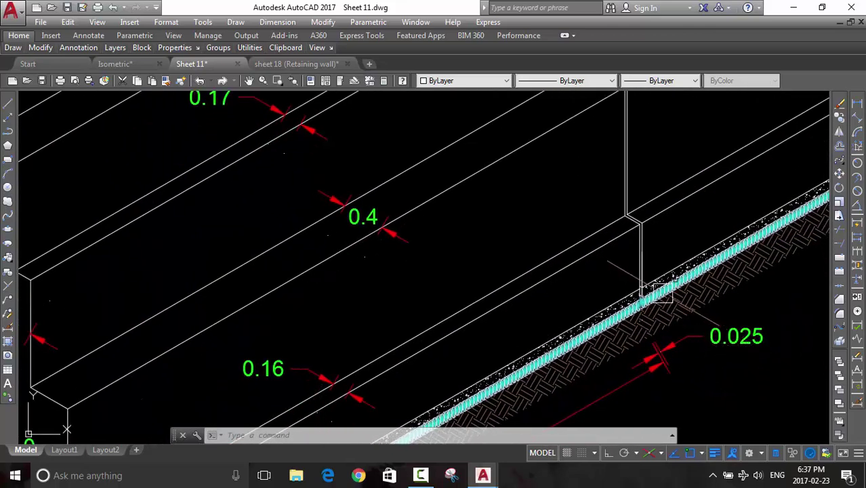
pyautogui.scroll(5, 643, 265)
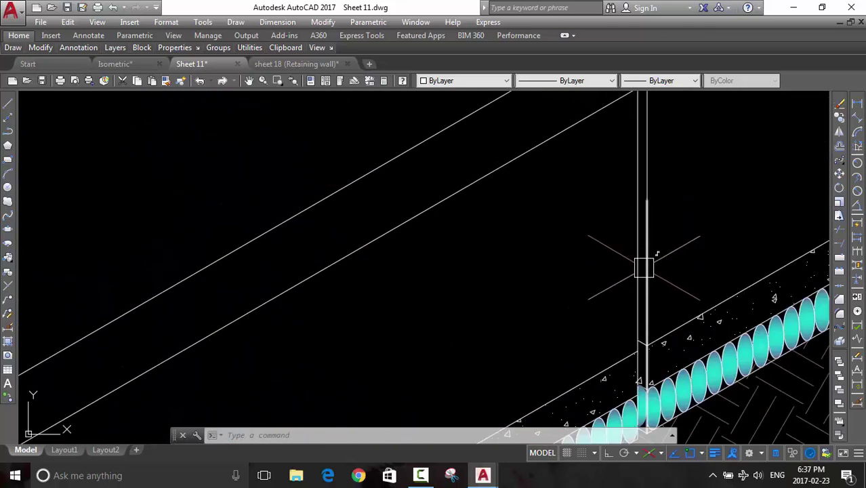
pyautogui.scroll(-3, 637, 166)
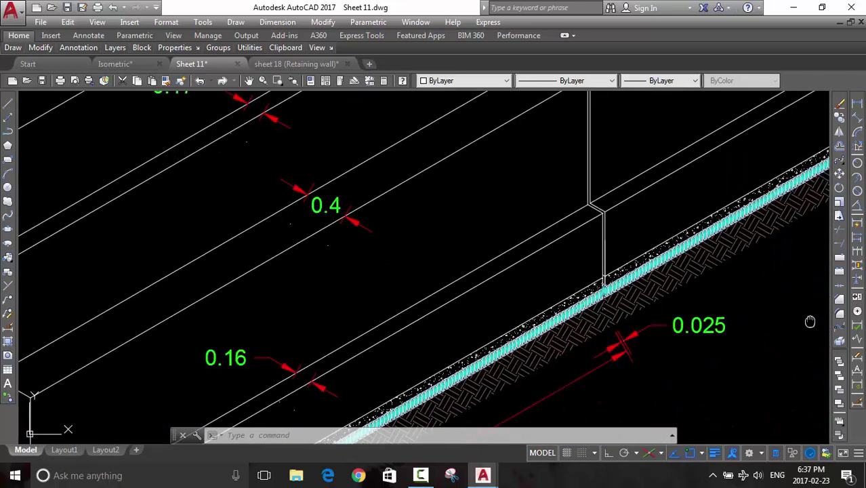
pyautogui.moveTo(274, 231); pyautogui.dragTo(661, 246, button='middle')
pyautogui.scroll(-4, 661, 246)
pyautogui.moveTo(793, 308)
pyautogui.mouseDown(button='middle')
pyautogui.moveTo(522, 232)
pyautogui.moveTo(630, 331)
pyautogui.mouseUp(button='middle')
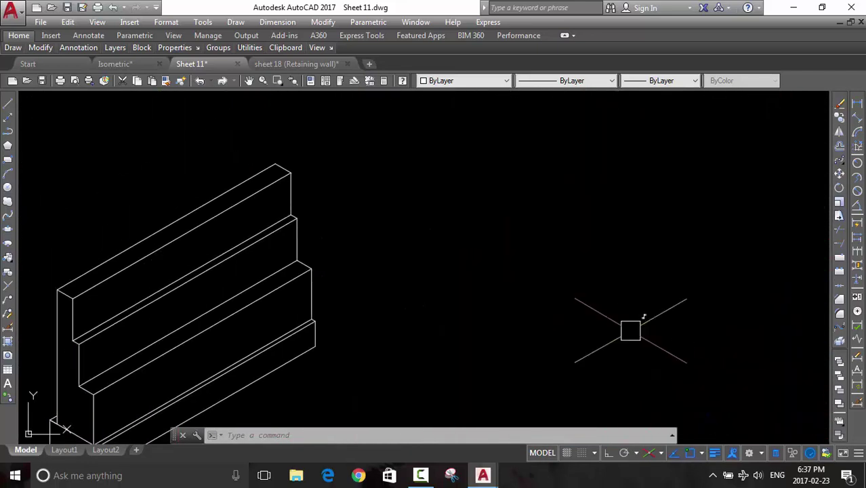
pyautogui.moveTo(362, 187); pyautogui.dragTo(441, 230, button='middle')
# Set the current drawing colour to Red
pyautogui.press('Return')
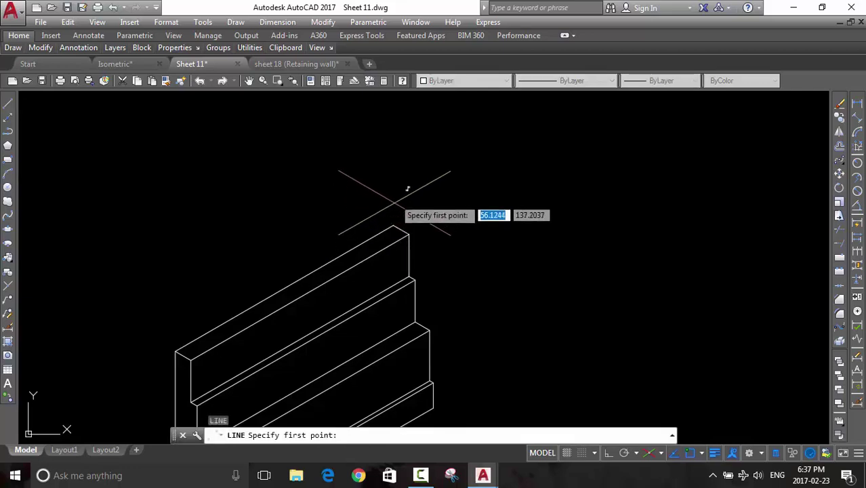
pyautogui.press('Escape')
pyautogui.click(438, 84)
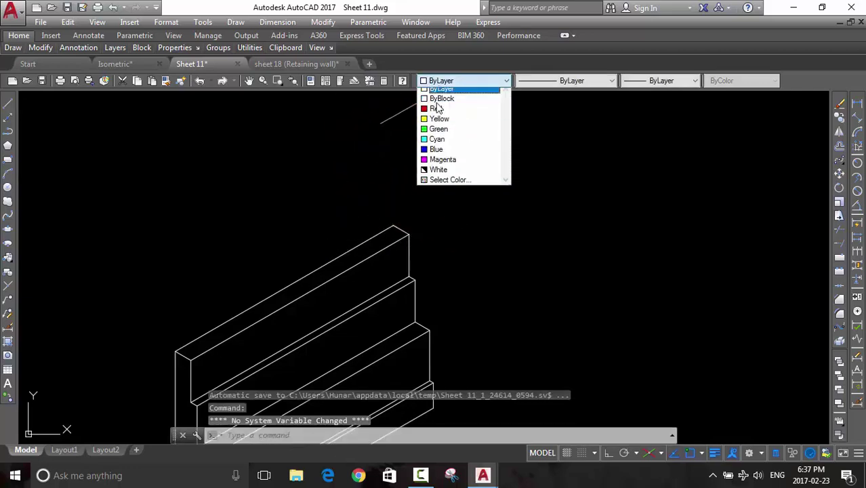
pyautogui.click(437, 107)
# Draw a 0.025-long red line from the wall's top end corner and check its properties
pyautogui.write('l')
pyautogui.press('Return')
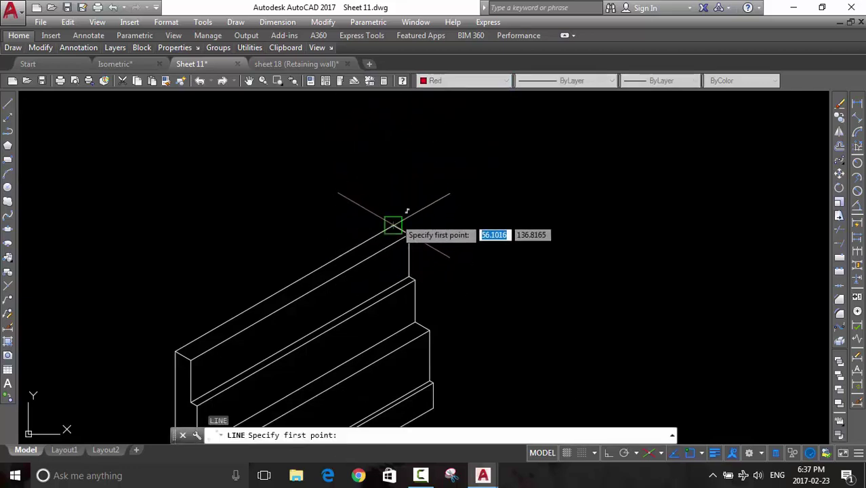
pyautogui.scroll(3, 384, 246)
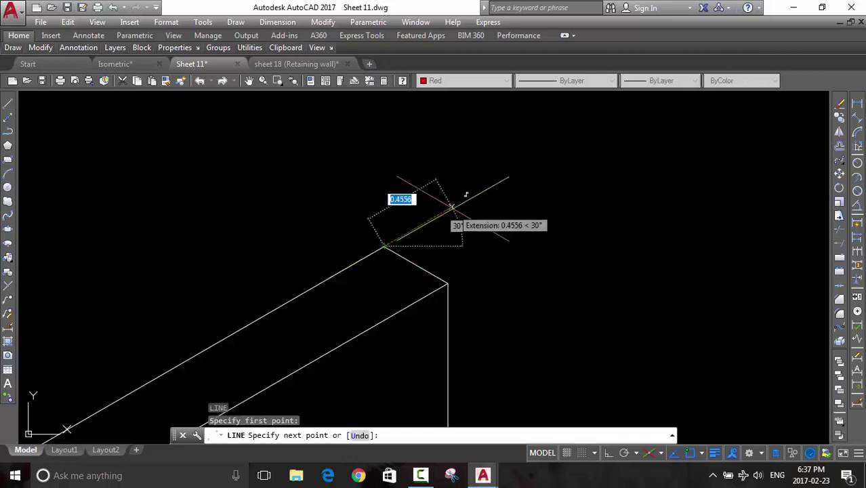
pyautogui.write('25')
pyautogui.press('Return')
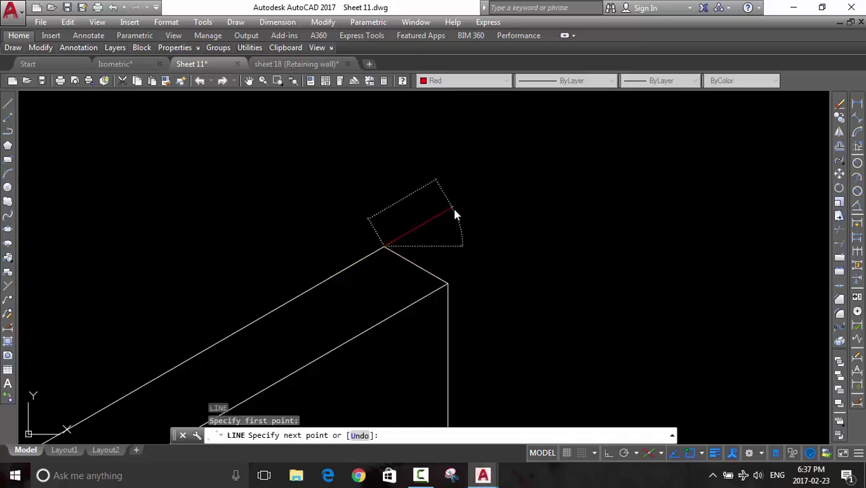
pyautogui.scroll(5, 414, 235)
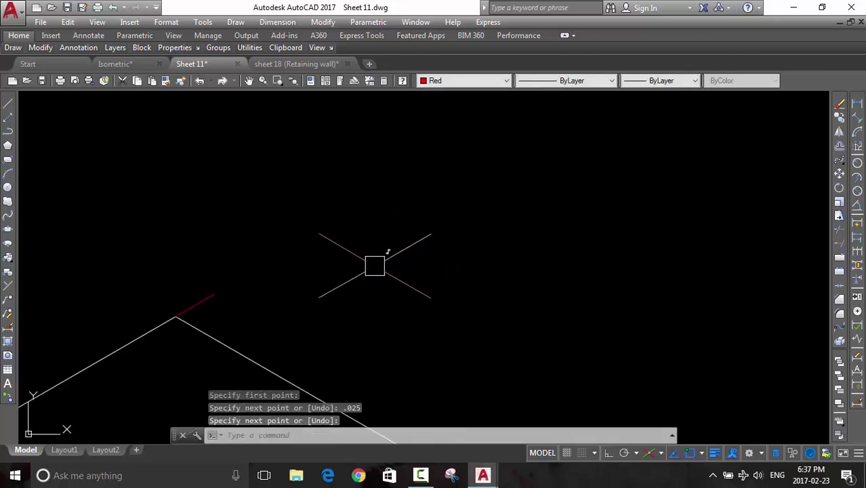
pyautogui.press('Return')
pyautogui.click(273, 258)
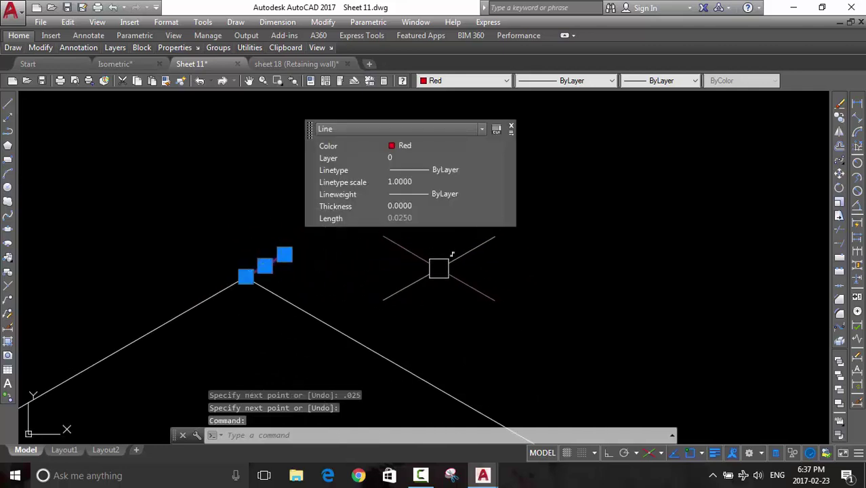
pyautogui.click(512, 127)
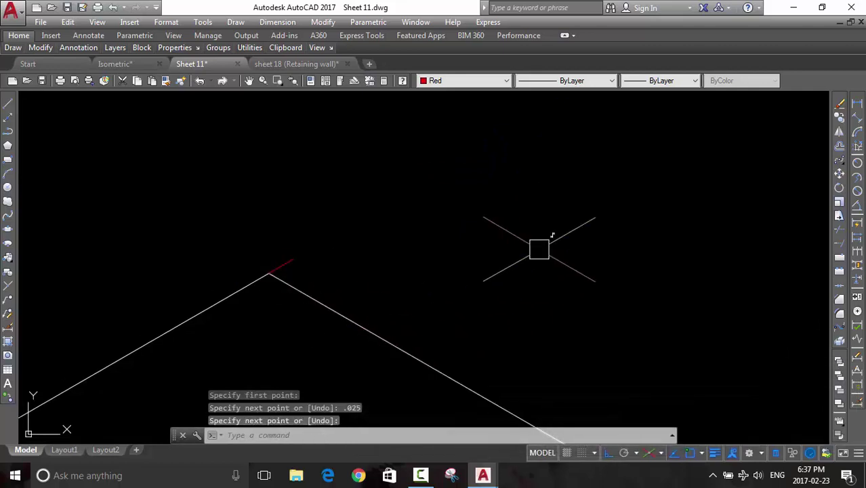
# Pan and zoom back out to show the whole wall
pyautogui.moveTo(539, 249)
pyautogui.mouseDown(button='middle')
pyautogui.moveTo(681, 178)
pyautogui.moveTo(658, 246)
pyautogui.mouseUp(button='middle')
pyautogui.scroll(-2, 657, 246)
pyautogui.scroll(-1, 637, 306)
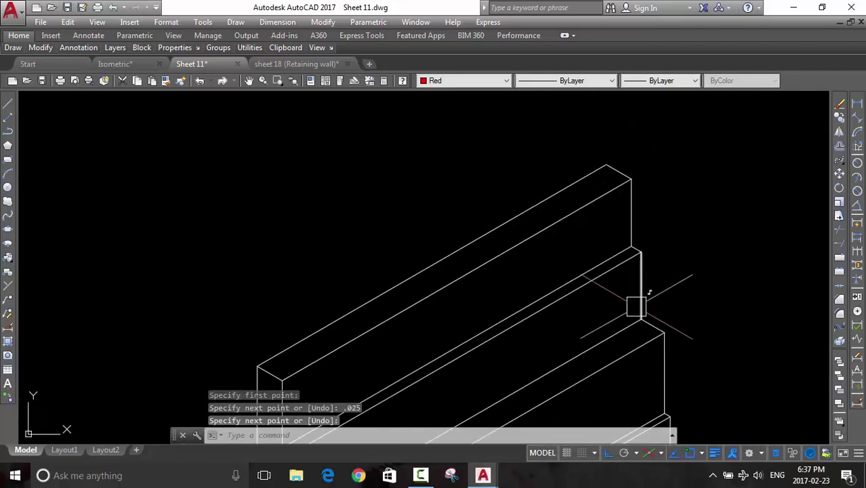
pyautogui.moveTo(636, 306); pyautogui.dragTo(606, 207, button='middle')
pyautogui.scroll(-2, 632, 247)
pyautogui.scroll(-1, 655, 242)
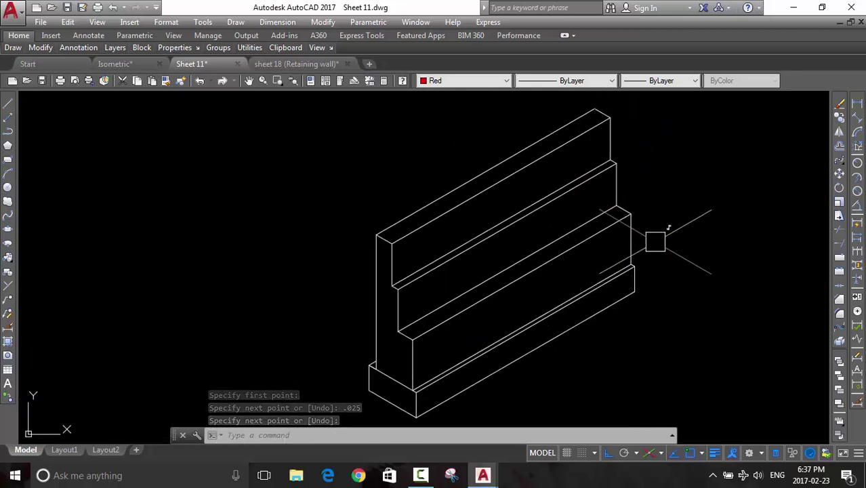
pyautogui.scroll(2, 615, 120)
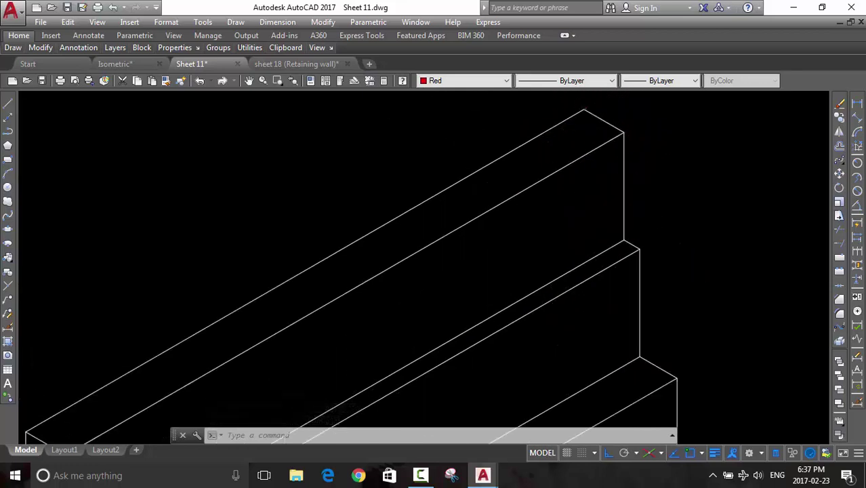
pyautogui.scroll(-2, 518, 244)
pyautogui.scroll(-1, 510, 190)
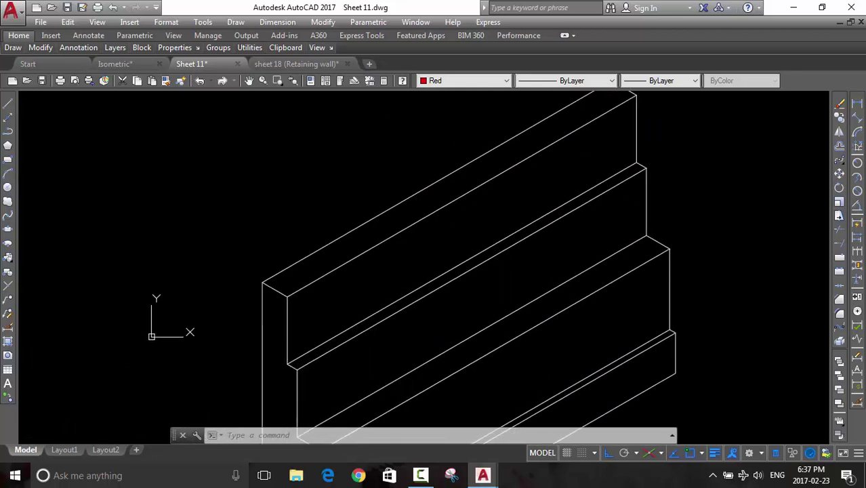
pyautogui.scroll(-1, 610, 160)
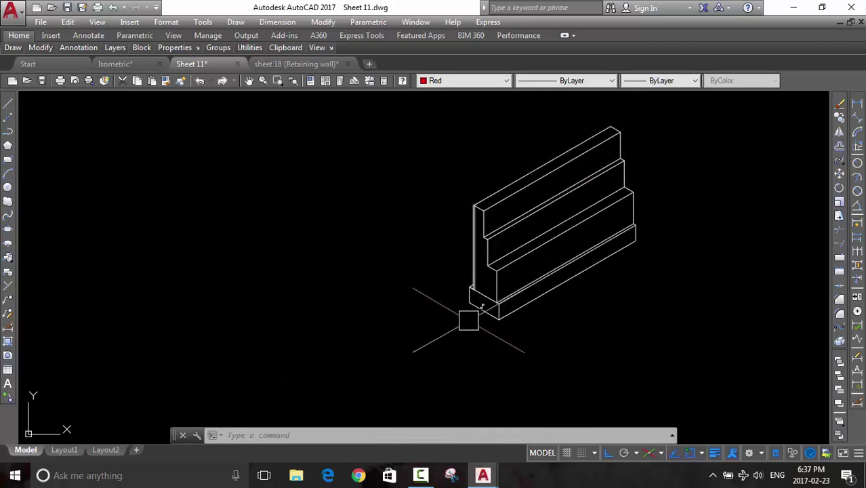
# Crossing-window the wall wireframe, then add the missing top-corner line so Quick Properties shows Line (30)
pyautogui.click(413, 352)
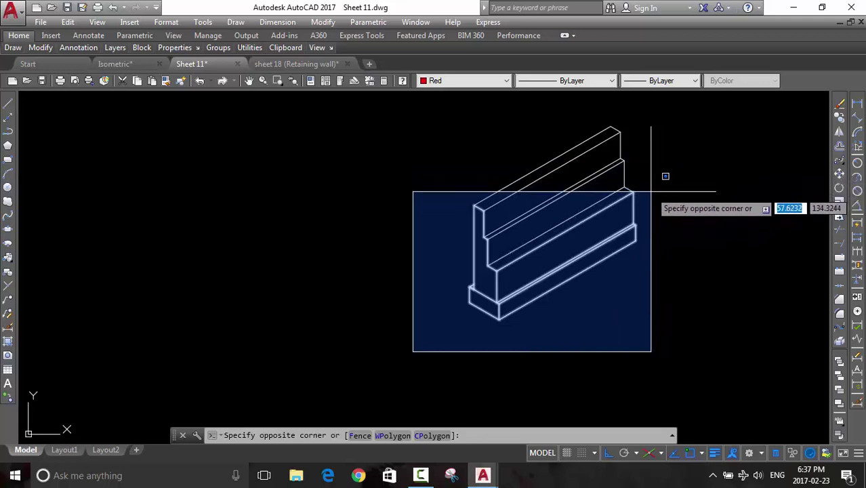
pyautogui.press('Return')
pyautogui.press('Return')
pyautogui.press('Return')
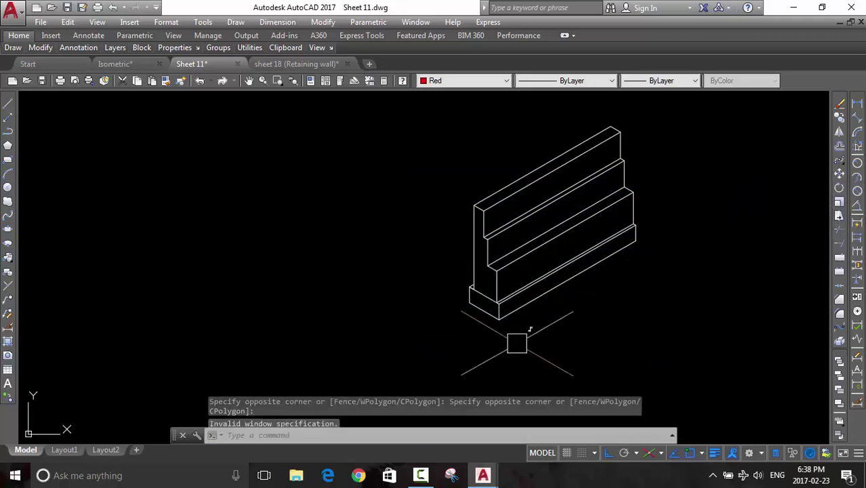
pyautogui.click(685, 224)
pyautogui.click(687, 301)
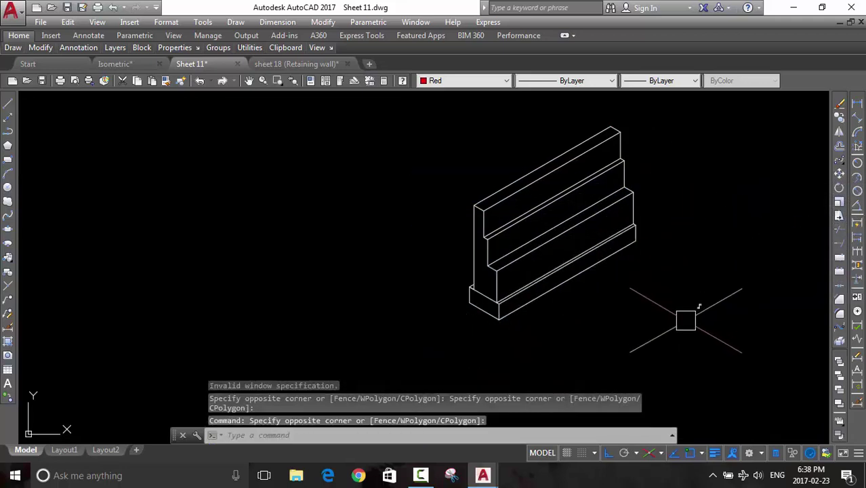
pyautogui.click(683, 319)
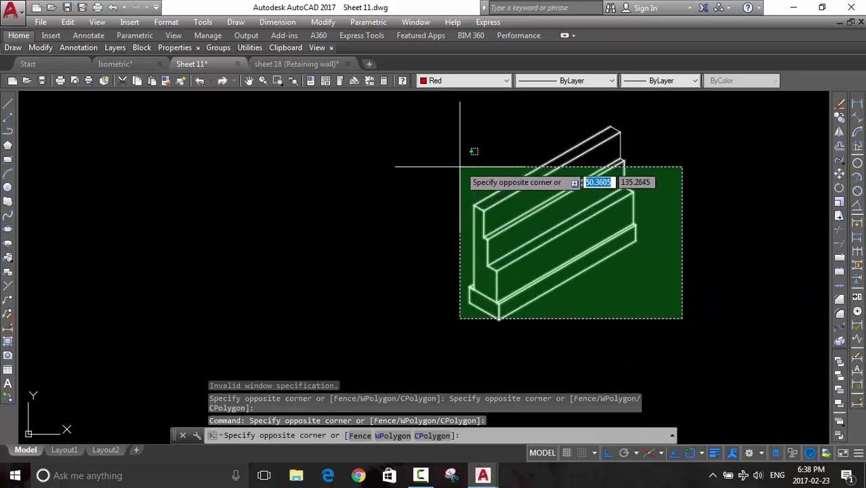
pyautogui.click(458, 145)
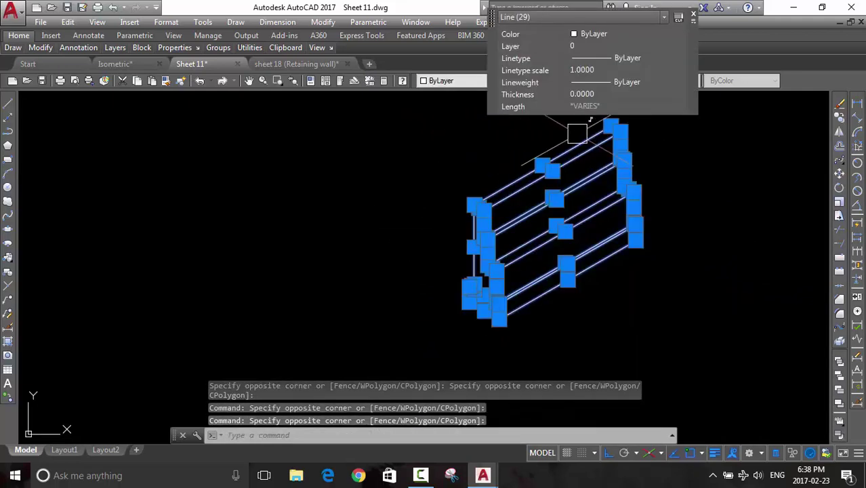
pyautogui.scroll(2, 563, 203)
pyautogui.scroll(3, 543, 176)
pyautogui.moveTo(545, 170); pyautogui.dragTo(465, 293, button='middle')
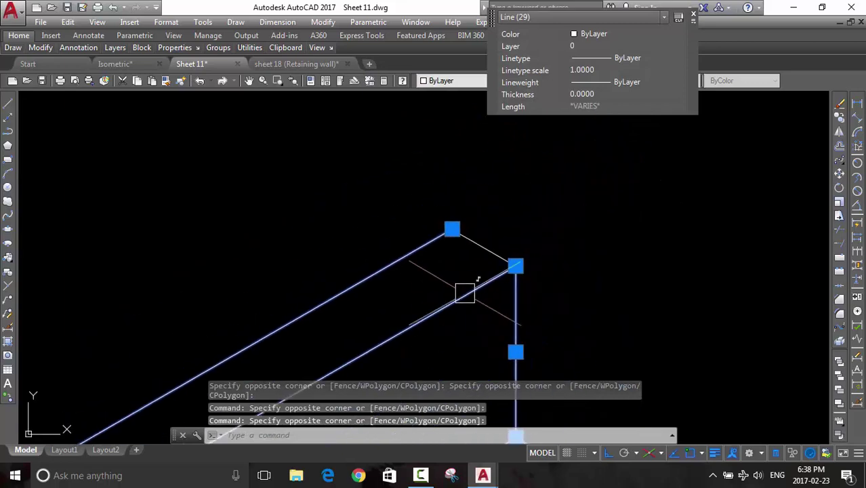
pyautogui.click(487, 235)
pyautogui.scroll(-2, 487, 235)
pyautogui.scroll(-2, 404, 257)
pyautogui.scroll(-2, 456, 324)
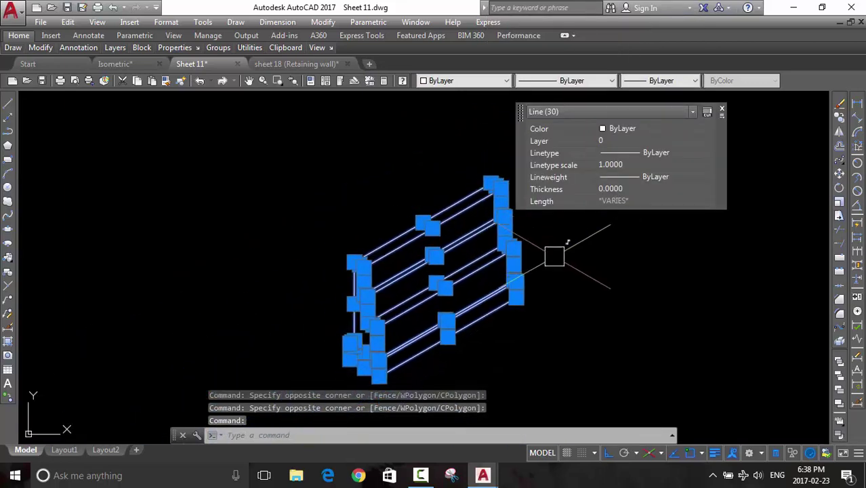
# Copy the 30-line wall from its top-left corner along the 30° axis, end-to-end past its original end
pyautogui.write('o')
pyautogui.press('Return')
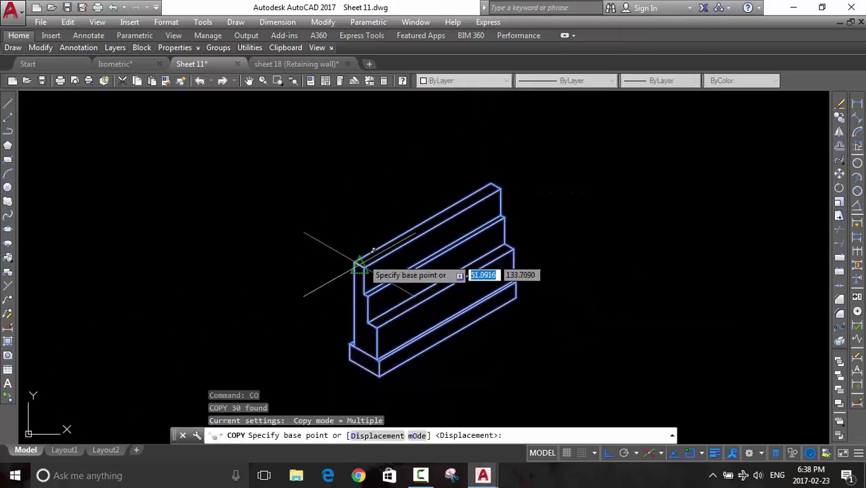
pyautogui.scroll(2, 358, 264)
pyautogui.scroll(2, 354, 233)
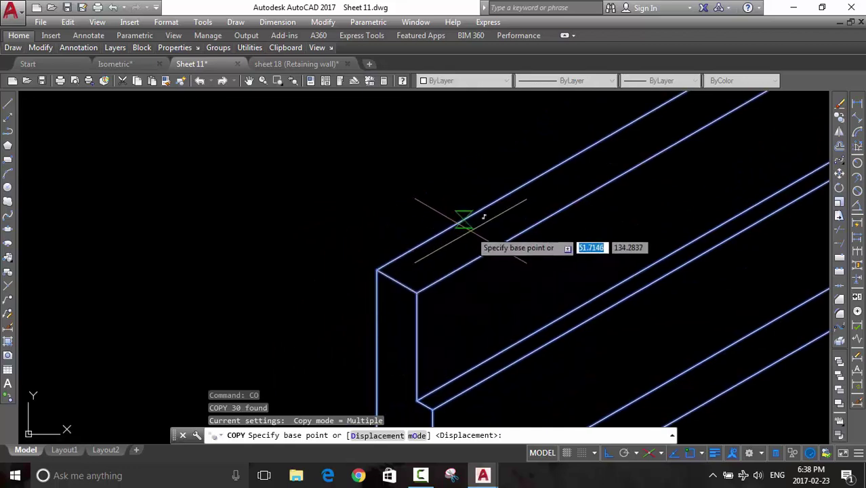
pyautogui.scroll(-2, 368, 300)
pyautogui.scroll(1, 638, 110)
pyautogui.scroll(2, 551, 194)
pyautogui.scroll(2, 481, 183)
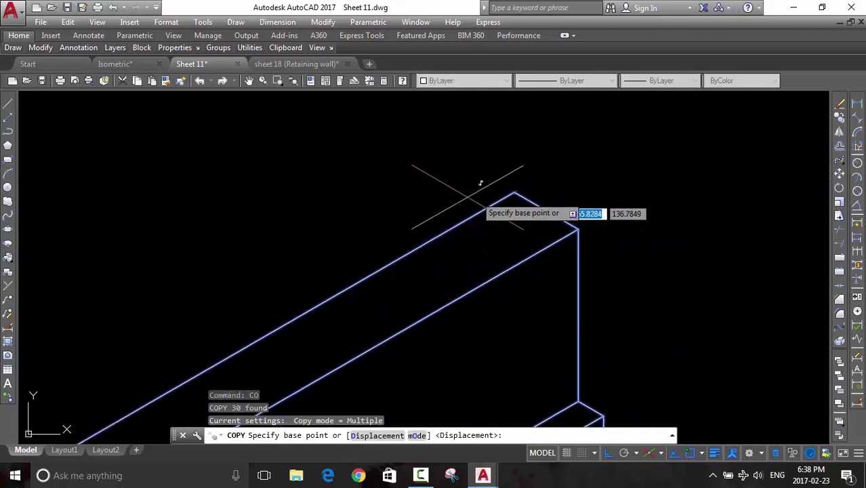
pyautogui.scroll(2, 468, 197)
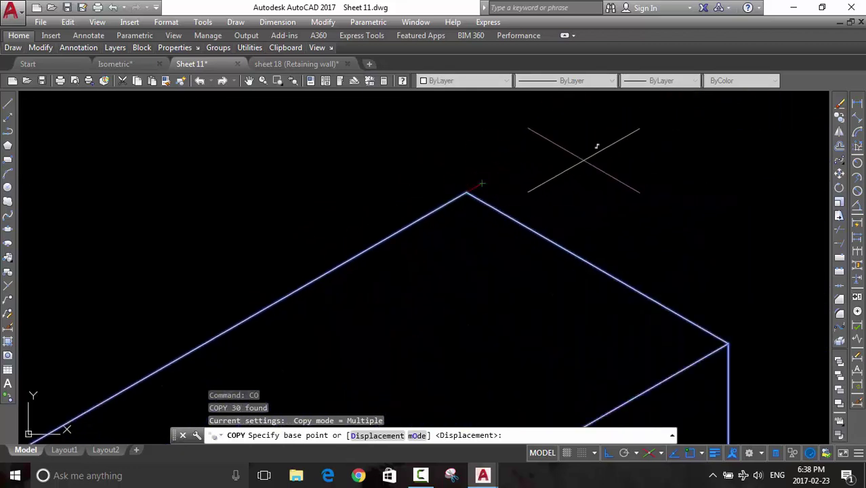
pyautogui.scroll(-2, 529, 183)
pyautogui.scroll(-2, 561, 318)
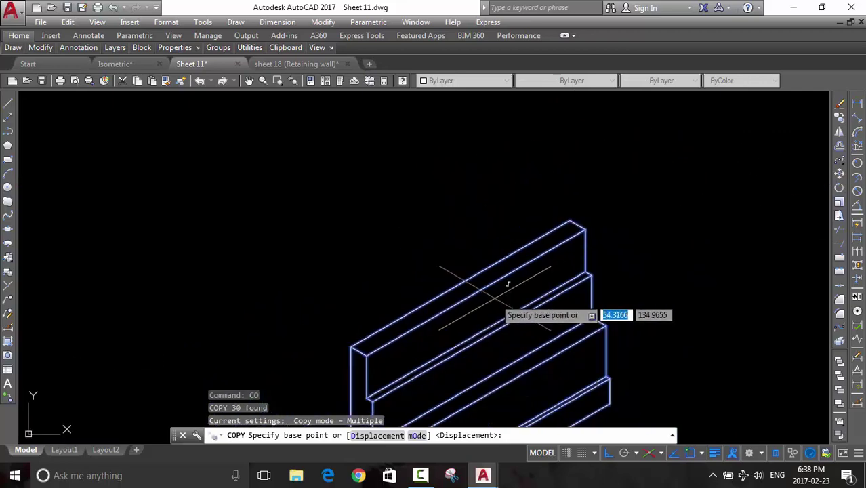
pyautogui.scroll(1, 406, 309)
pyautogui.scroll(2, 450, 293)
pyautogui.click(452, 285)
pyautogui.scroll(-2, 507, 268)
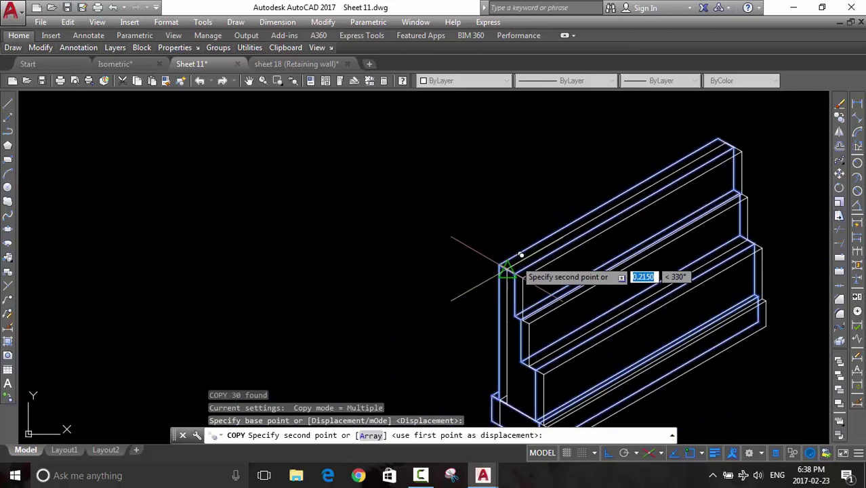
pyautogui.scroll(2, 535, 224)
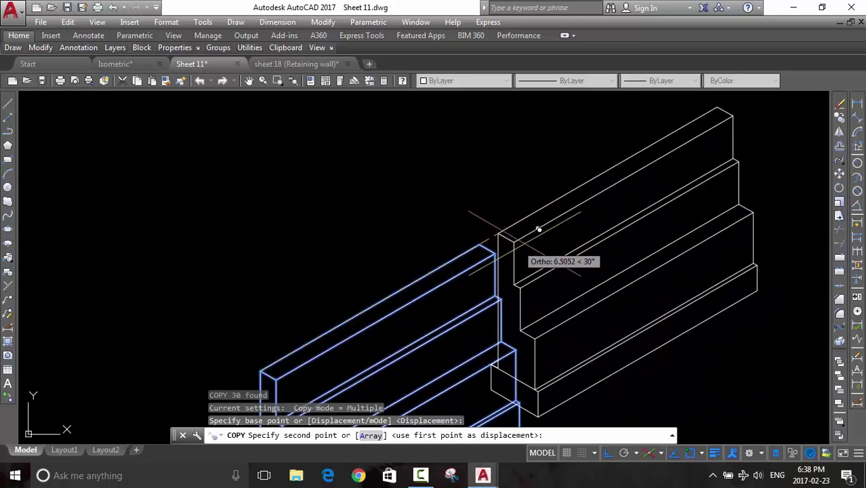
pyautogui.scroll(2, 528, 200)
pyautogui.scroll(3, 478, 193)
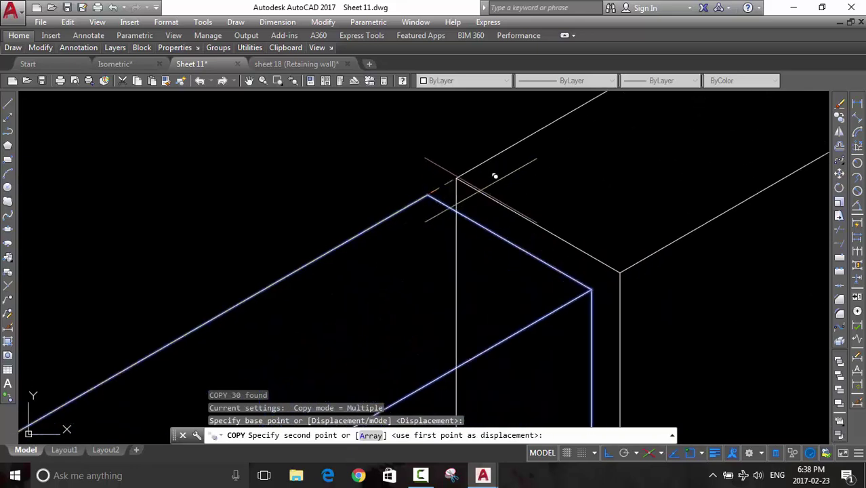
pyautogui.scroll(-1, 461, 173)
pyautogui.scroll(2, 435, 194)
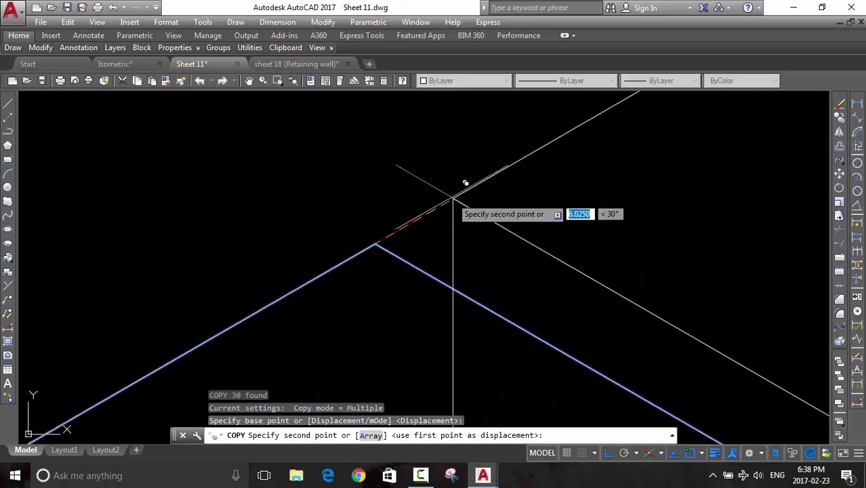
pyautogui.scroll(2, 458, 193)
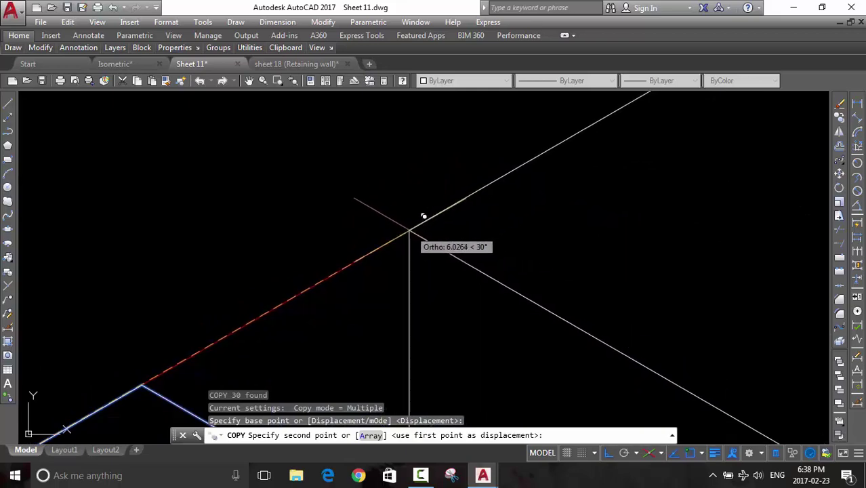
pyautogui.scroll(-3, 522, 233)
# End the copy and zoom in on the junction of the two wall pieces
pyautogui.press('Escape')
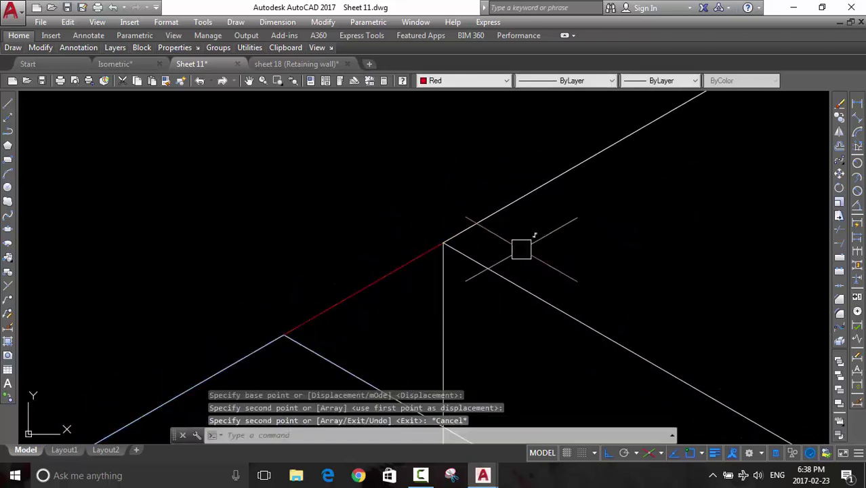
pyautogui.scroll(2, 568, 274)
pyautogui.scroll(-3, 568, 273)
pyautogui.scroll(3, 580, 261)
pyautogui.scroll(1, 473, 132)
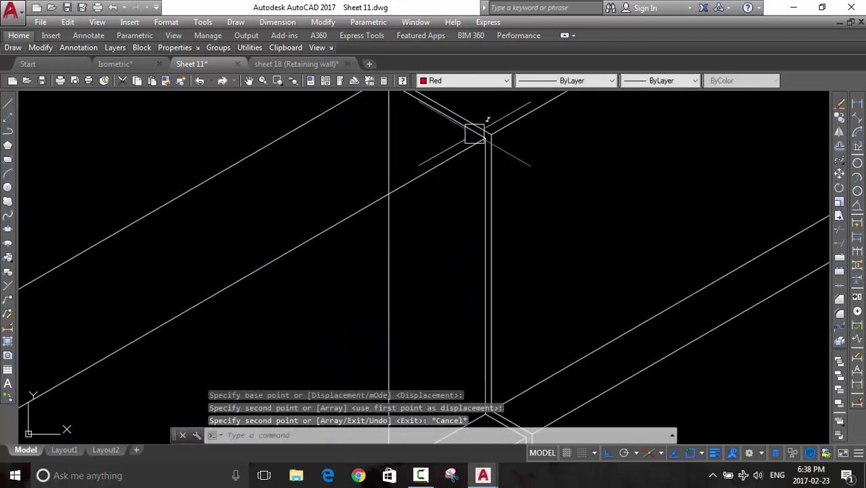
pyautogui.scroll(-1, 579, 267)
pyautogui.scroll(1, 485, 139)
pyautogui.scroll(-3, 560, 247)
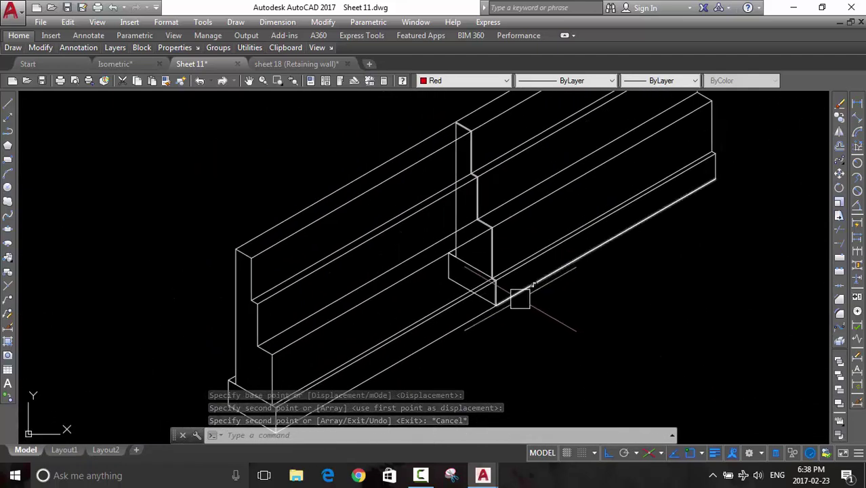
pyautogui.scroll(-1, 497, 269)
pyautogui.scroll(3, 468, 265)
# Erase the four doubled end-face lines at the junction plus the leftover short line
pyautogui.click(478, 243)
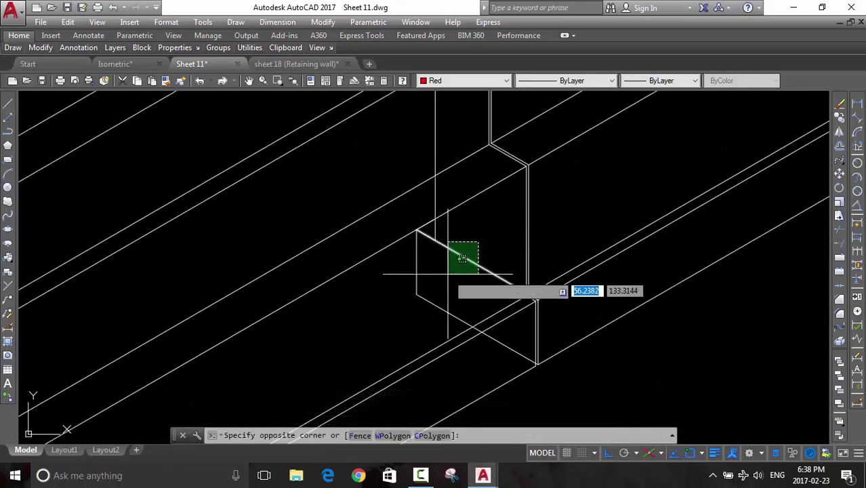
pyautogui.click(424, 270)
pyautogui.click(443, 305)
pyautogui.click(397, 159)
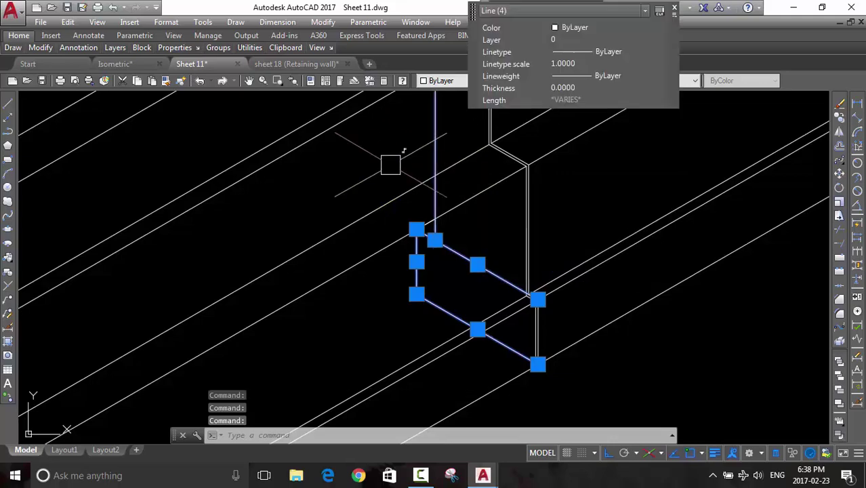
pyautogui.scroll(-1, 393, 161)
pyautogui.moveTo(392, 160)
pyautogui.mouseDown(button='middle')
pyautogui.moveTo(365, 242)
pyautogui.moveTo(402, 296)
pyautogui.mouseUp(button='middle')
pyautogui.scroll(3, 402, 296)
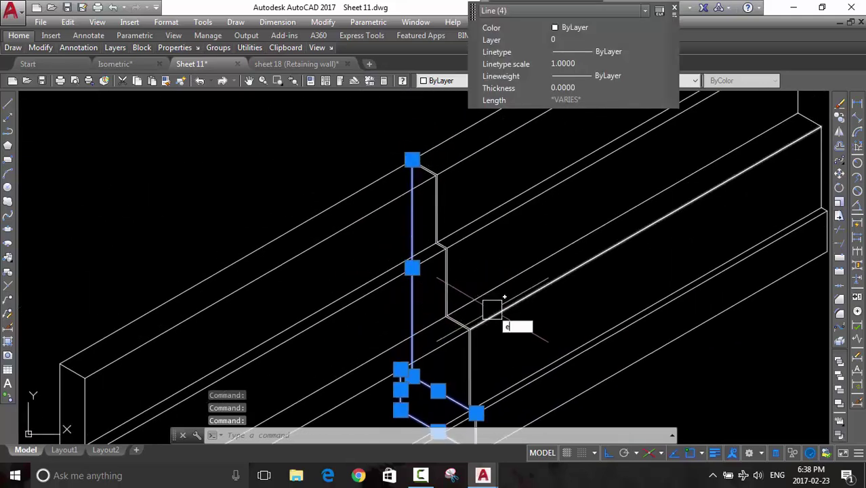
pyautogui.press('Return')
pyautogui.click(407, 374)
pyautogui.press('Return')
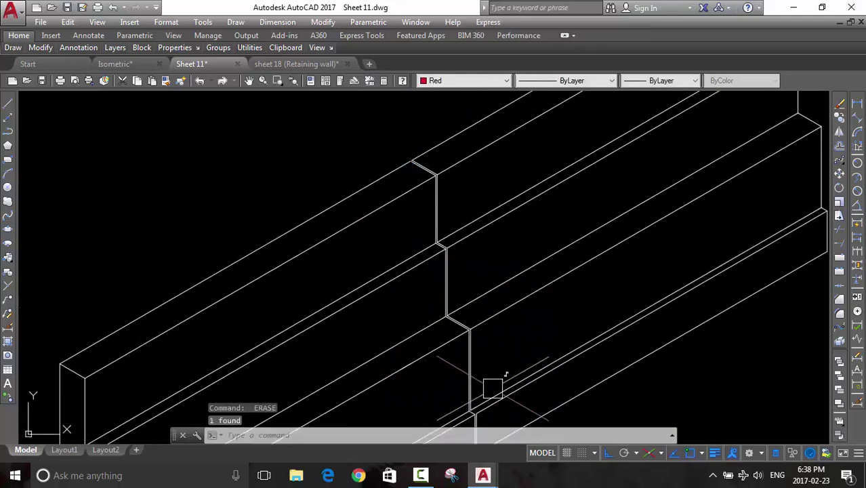
pyautogui.scroll(-2, 519, 347)
pyautogui.scroll(2, 486, 390)
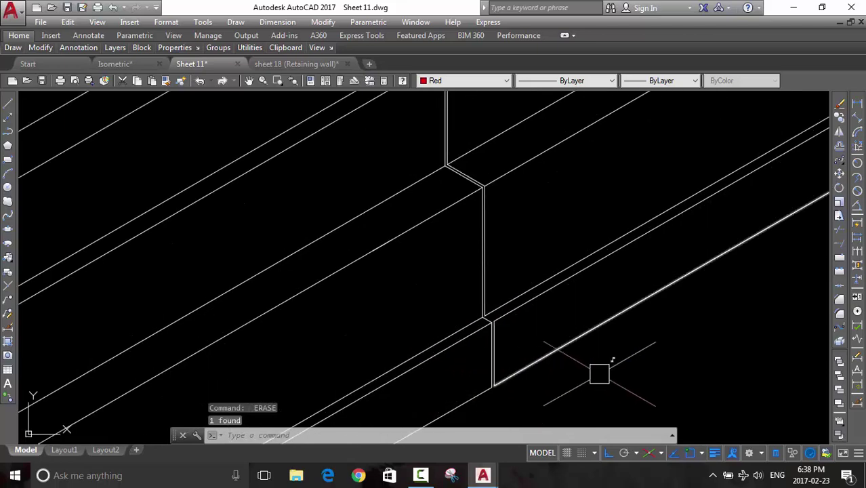
pyautogui.scroll(-2, 638, 290)
pyautogui.moveTo(638, 267); pyautogui.dragTo(426, 240, button='middle')
# Pan and zoom to the reference Isometric View's hatched footing corner showing 0.150 and 1.31
pyautogui.moveTo(499, 352); pyautogui.dragTo(214, 340, button='middle')
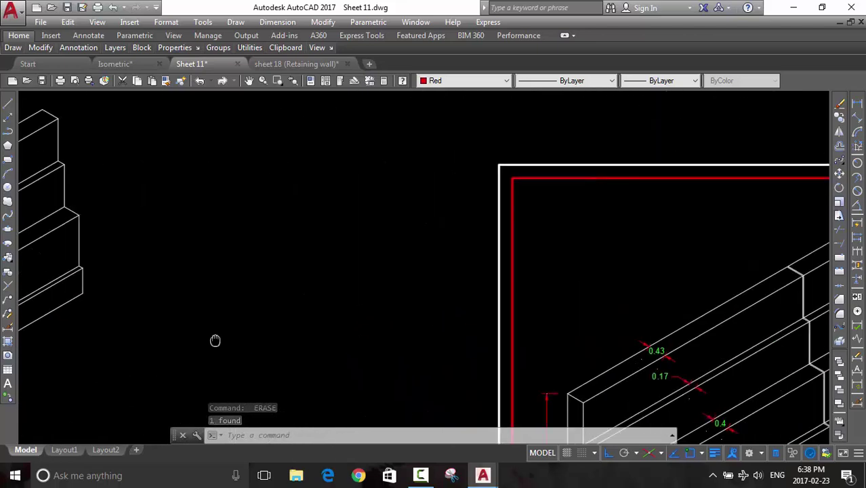
pyautogui.scroll(2, 694, 273)
pyautogui.scroll(2, 639, 227)
pyautogui.scroll(2, 639, 227)
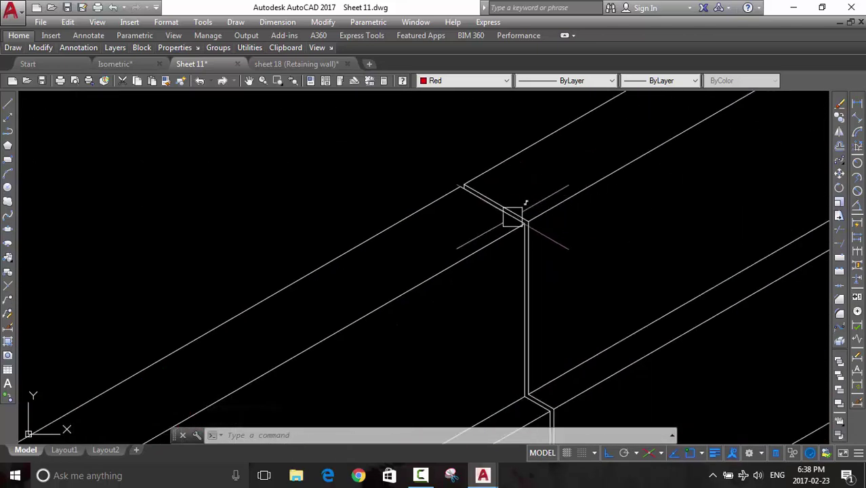
pyautogui.scroll(-3, 585, 221)
pyautogui.scroll(2, 415, 278)
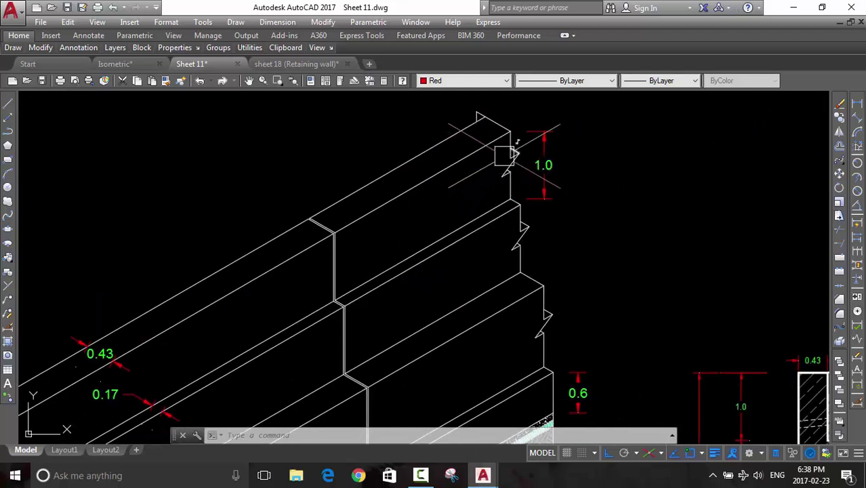
pyautogui.scroll(3, 540, 155)
pyautogui.scroll(-1, 497, 189)
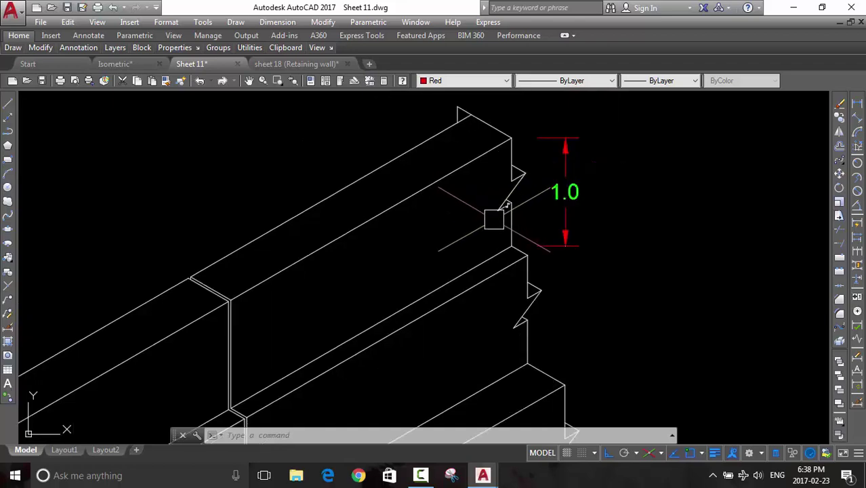
pyautogui.scroll(-2, 494, 219)
pyautogui.scroll(-2, 498, 271)
pyautogui.scroll(-1, 505, 319)
pyautogui.scroll(4, 501, 326)
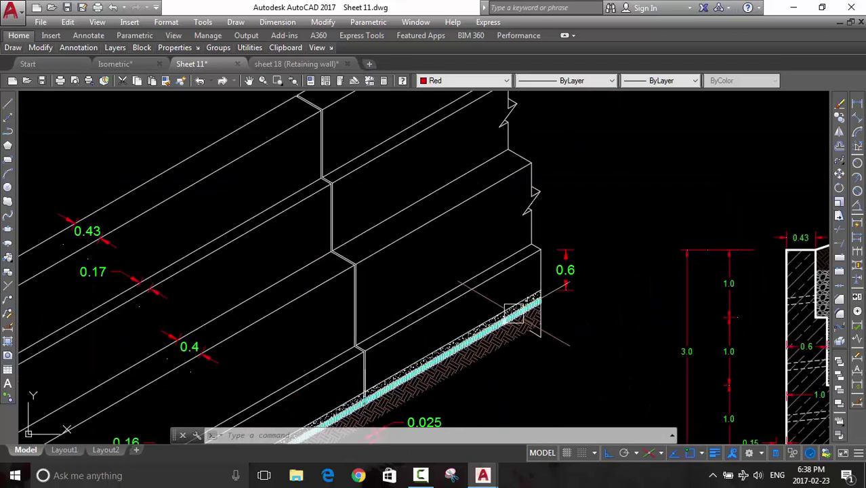
pyautogui.scroll(-1, 512, 309)
pyautogui.scroll(-1, 644, 268)
pyautogui.scroll(-1, 498, 366)
pyautogui.scroll(-1, 498, 366)
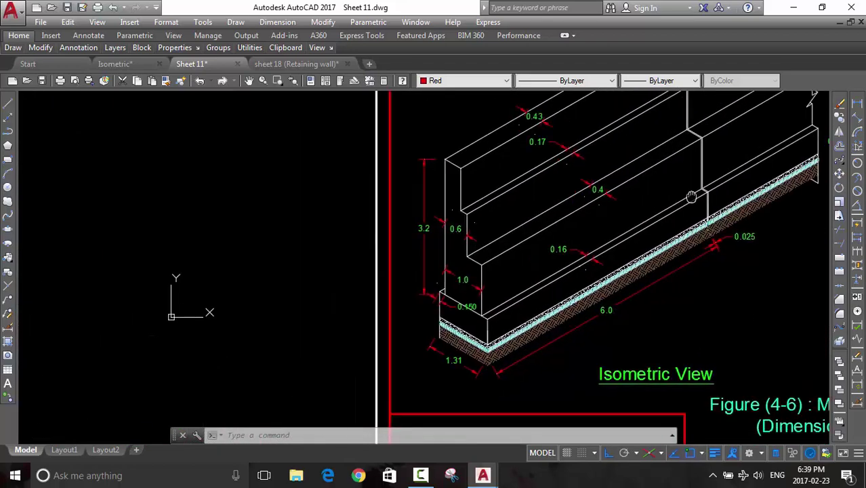
pyautogui.scroll(3, 488, 346)
pyautogui.scroll(4, 490, 339)
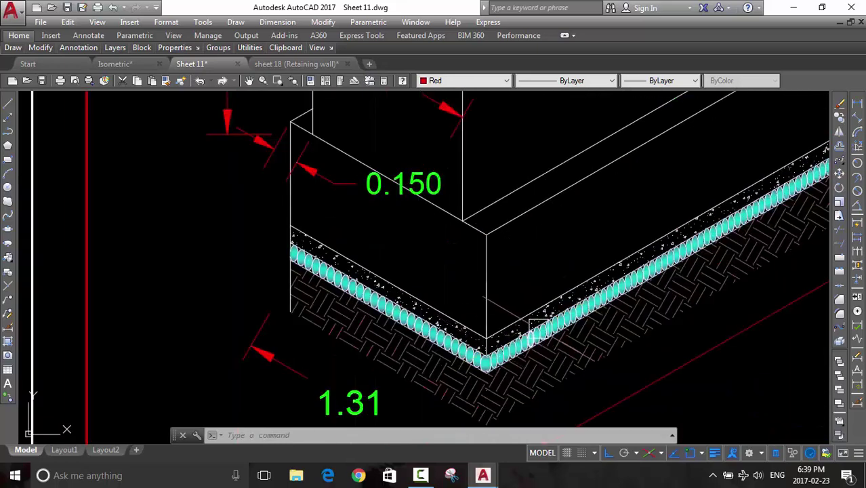
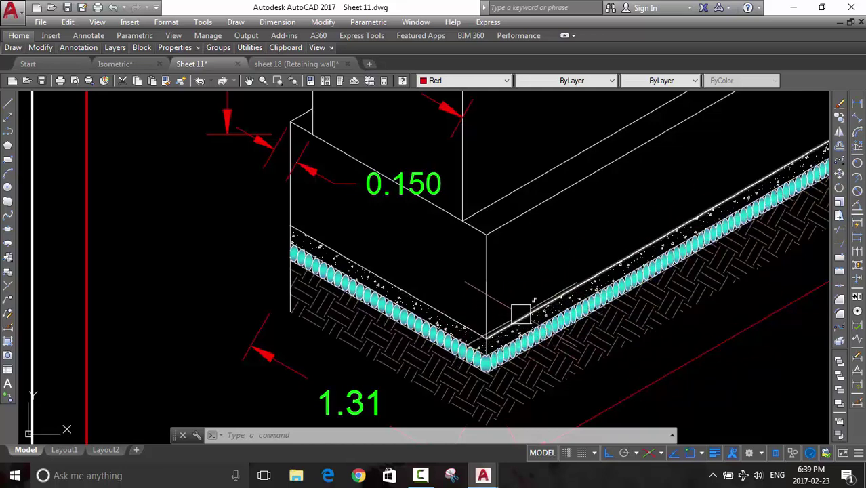
# Select the footing's two bottom edges, the short lower-left and the long lower-right
pyautogui.scroll(-3, 498, 336)
pyautogui.moveTo(372, 345); pyautogui.dragTo(769, 309, button='middle')
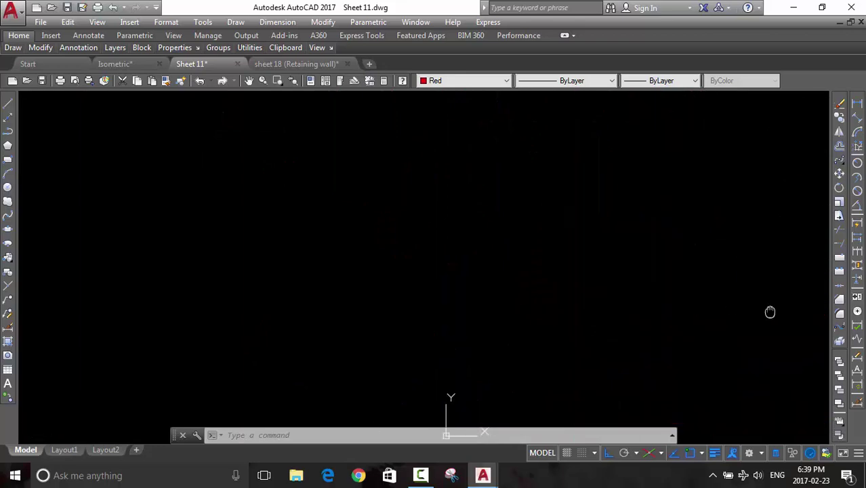
pyautogui.scroll(-3, 770, 309)
pyautogui.scroll(-2, 413, 286)
pyautogui.scroll(1, 387, 286)
pyautogui.scroll(3, 449, 299)
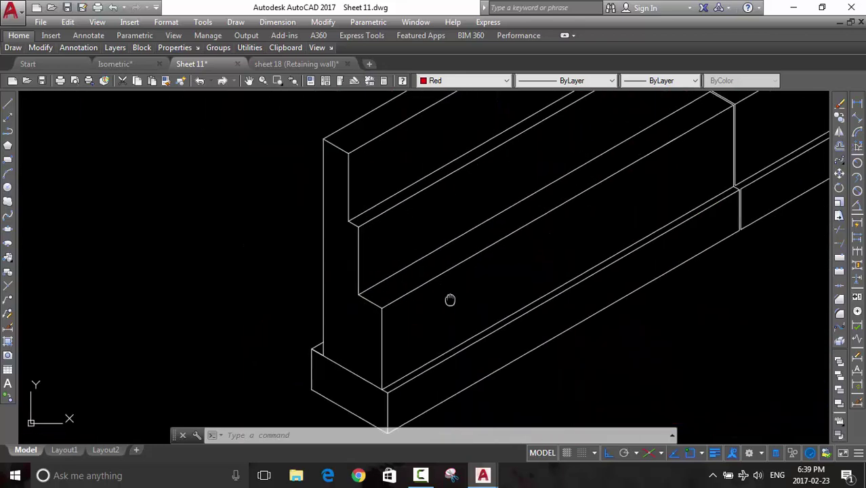
pyautogui.scroll(2, 445, 300)
pyautogui.scroll(-2, 445, 300)
pyautogui.scroll(1, 425, 341)
pyautogui.click(433, 335)
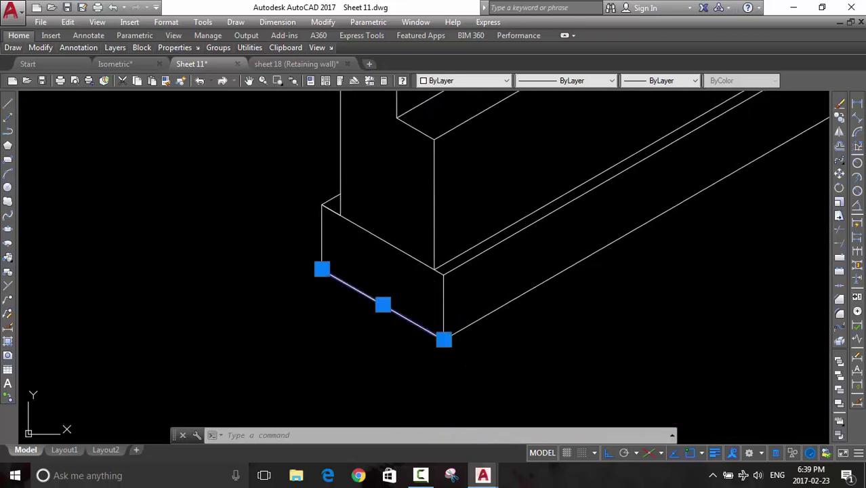
pyautogui.click(489, 312)
pyautogui.moveTo(549, 369); pyautogui.dragTo(479, 333, button='middle')
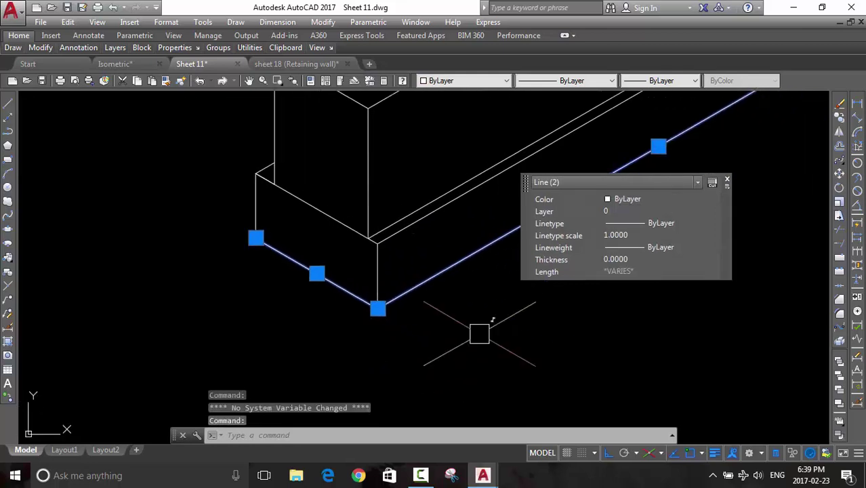
# Copy both edges 0.1 units downward, using the footing's bottom corner as base point
pyautogui.write('co')
pyautogui.press('Return')
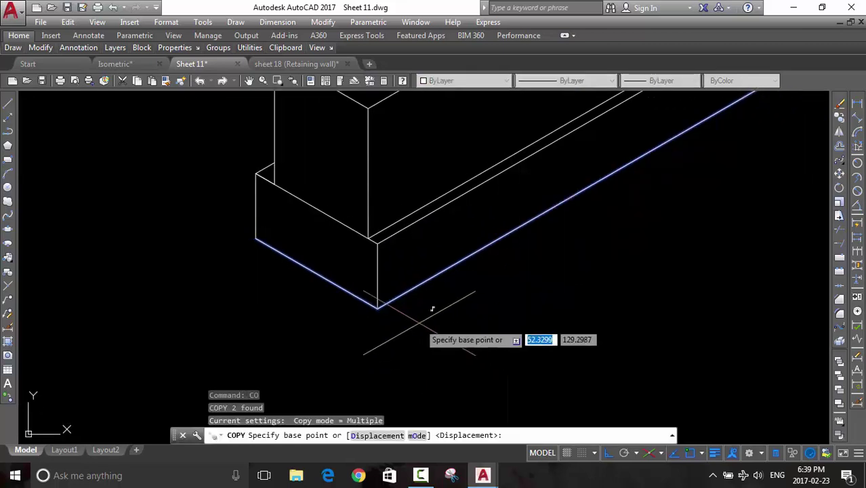
pyautogui.click(255, 239)
pyautogui.write('.1')
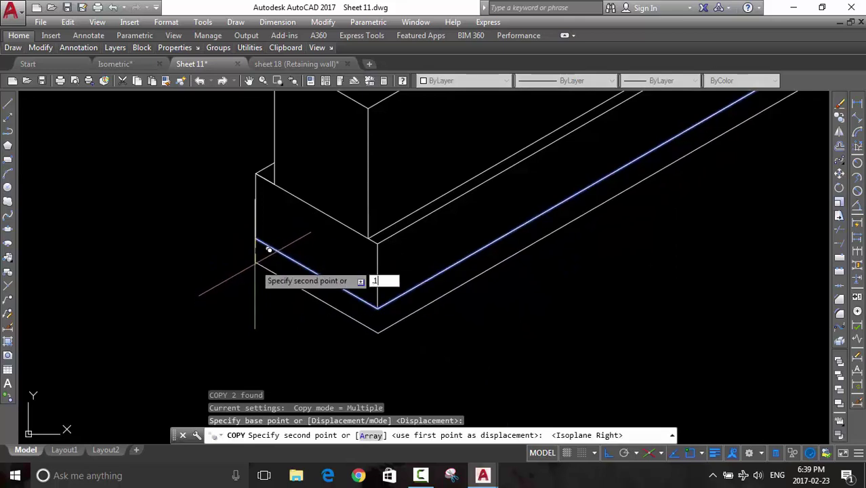
pyautogui.press('Return')
pyautogui.press('Return')
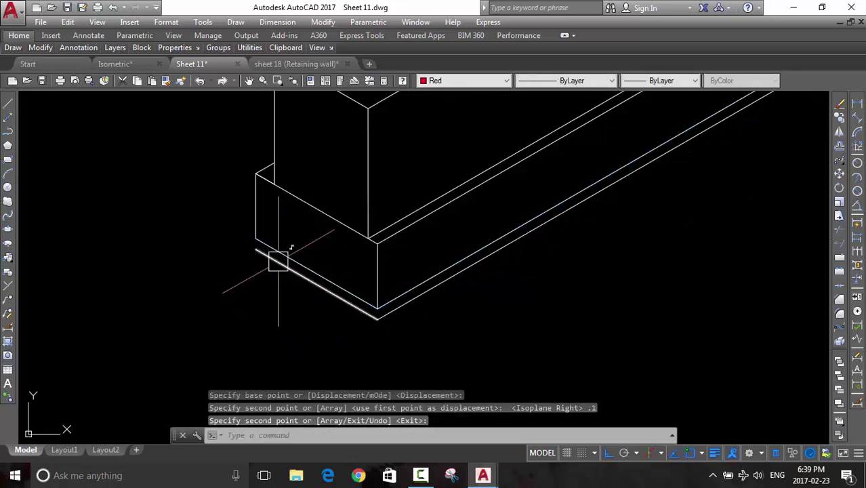
pyautogui.scroll(2, 391, 280)
pyautogui.scroll(2, 338, 323)
pyautogui.scroll(1, 493, 315)
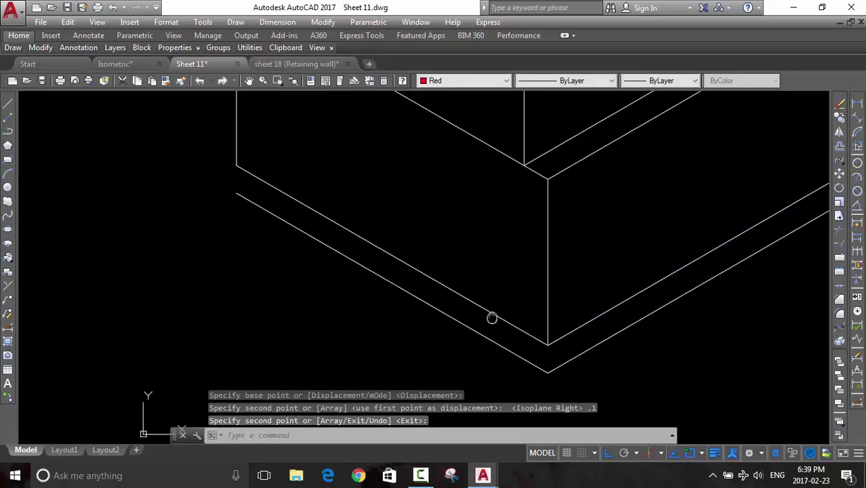
pyautogui.scroll(1, 440, 334)
# Draw a short red vertical line closing the strip's left end
pyautogui.write('l')
pyautogui.press('Return')
pyautogui.click(238, 195)
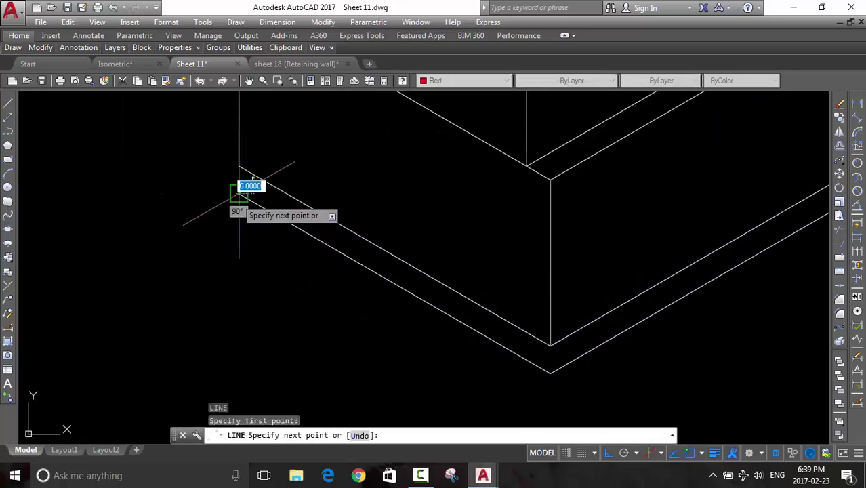
pyautogui.click(239, 167)
pyautogui.press('Return')
pyautogui.press('Return')
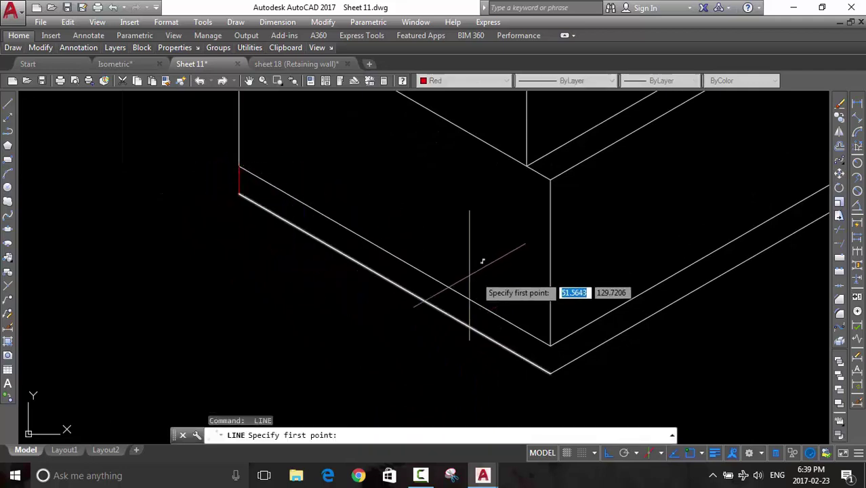
# Close the strip's far right end with a short vertical line to the copied edge
pyautogui.scroll(-2, 685, 299)
pyautogui.moveTo(141, 308)
pyautogui.mouseDown(button='middle')
pyautogui.moveTo(465, 236)
pyautogui.moveTo(455, 178)
pyautogui.moveTo(426, 203)
pyautogui.mouseUp(button='middle')
pyautogui.click(434, 220)
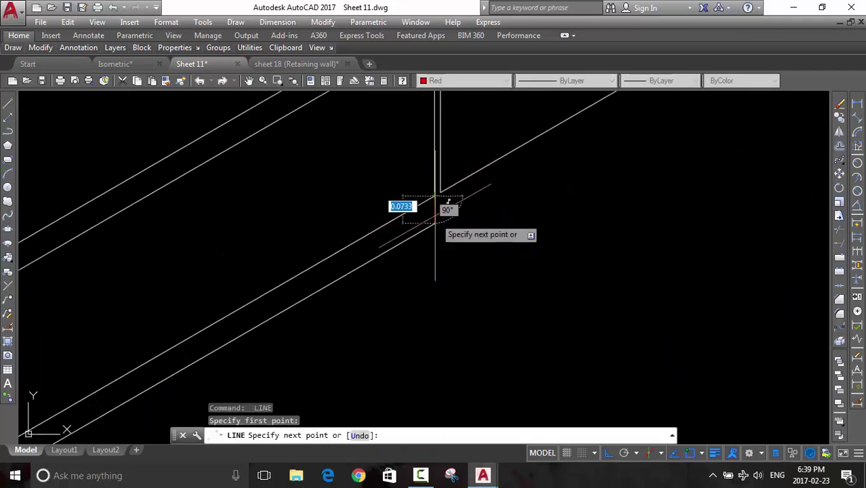
pyautogui.click(434, 221)
pyautogui.press('Return')
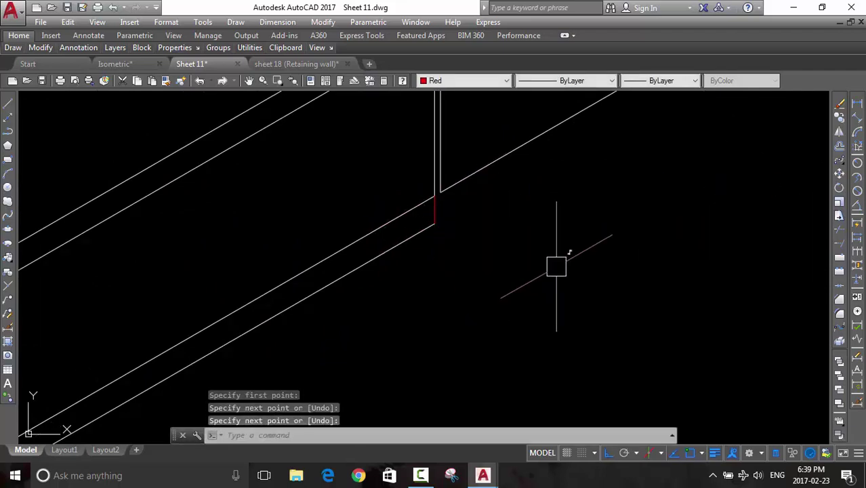
pyautogui.scroll(-2, 464, 309)
pyautogui.moveTo(464, 309); pyautogui.dragTo(719, 253, button='middle')
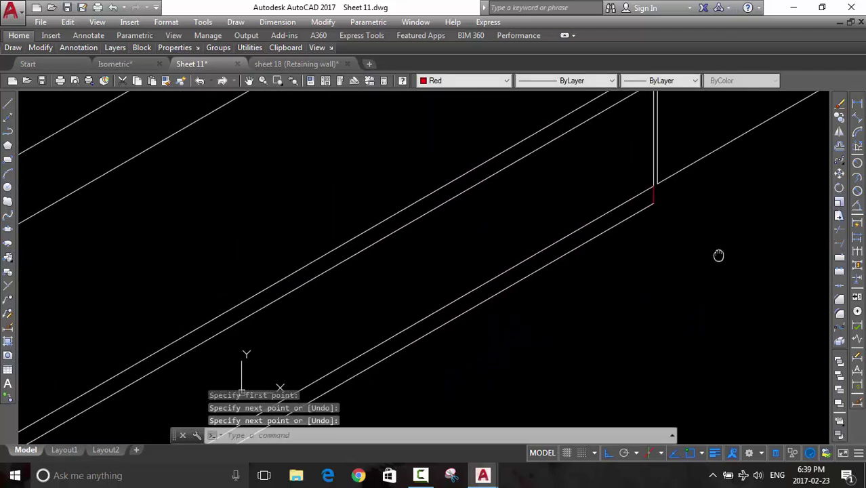
pyautogui.scroll(-2, 539, 283)
pyautogui.scroll(2, 480, 318)
pyautogui.scroll(-2, 531, 270)
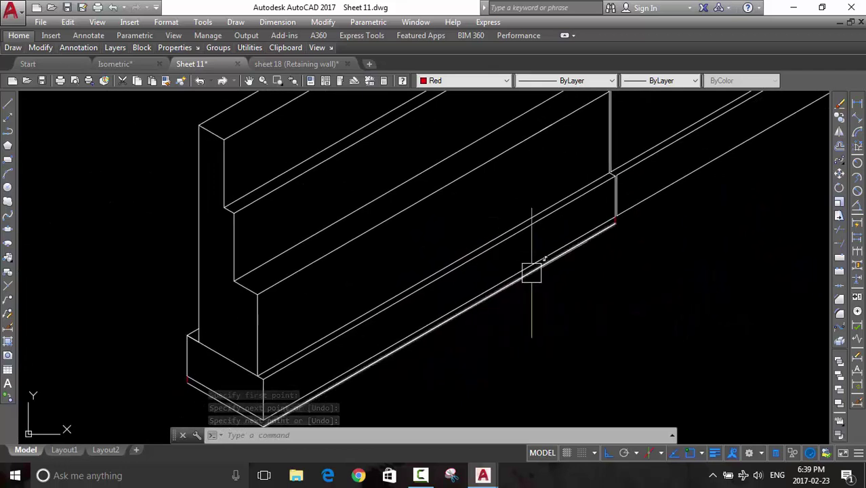
pyautogui.scroll(2, 364, 353)
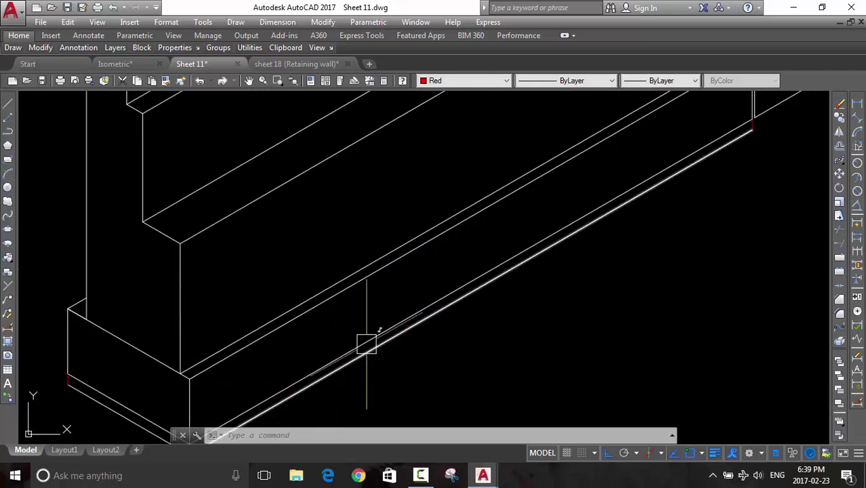
pyautogui.scroll(-1, 370, 347)
pyautogui.scroll(-1, 400, 339)
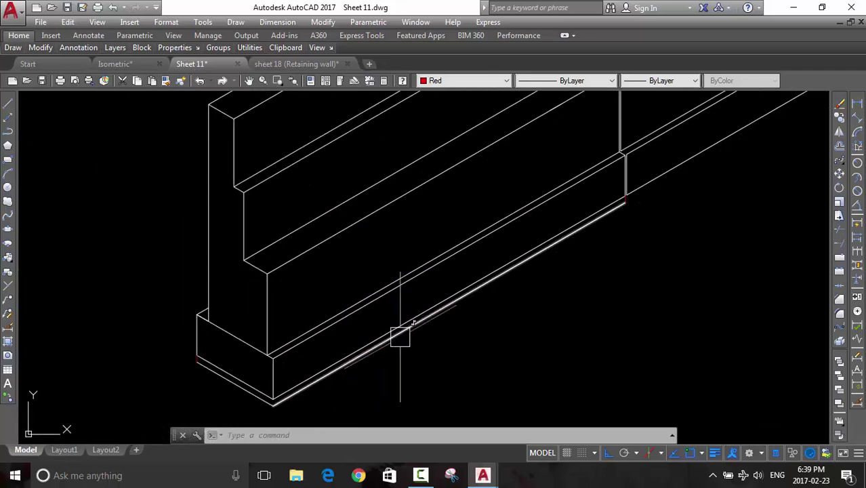
pyautogui.moveTo(300, 366); pyautogui.dragTo(318, 337, button='middle')
# Draw a short red vertical line at the footing's bottom corner
pyautogui.write('l')
pyautogui.press('Return')
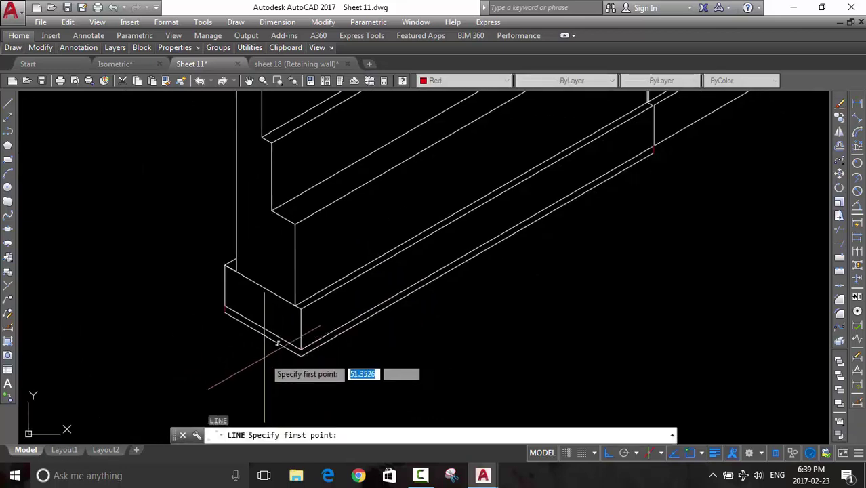
pyautogui.scroll(1, 329, 339)
pyautogui.scroll(1, 381, 391)
pyautogui.moveTo(368, 400)
pyautogui.mouseDown(button='middle')
pyautogui.moveTo(409, 283)
pyautogui.moveTo(404, 301)
pyautogui.mouseUp(button='middle')
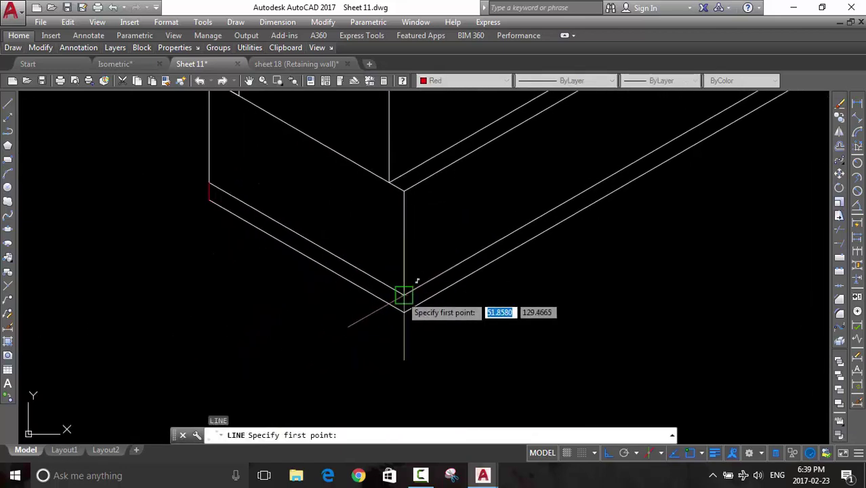
pyautogui.press('Return')
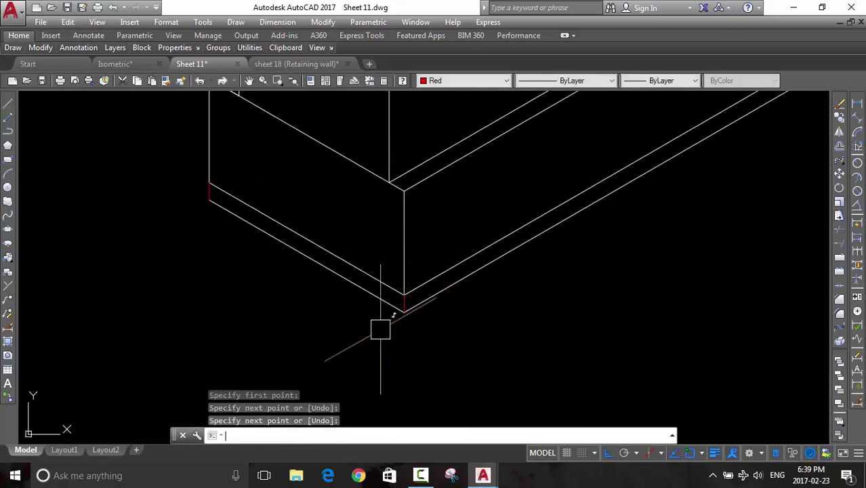
pyautogui.press('Return')
pyautogui.scroll(3, 404, 312)
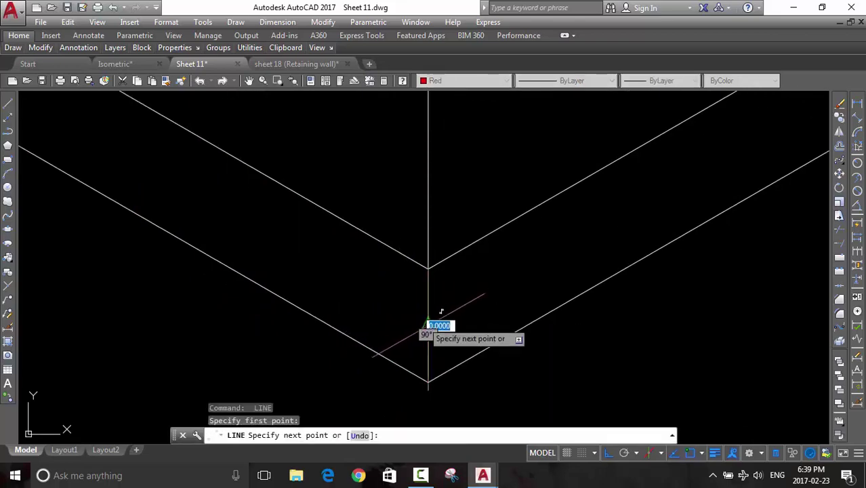
pyautogui.scroll(-2, 428, 324)
pyautogui.scroll(-3, 344, 232)
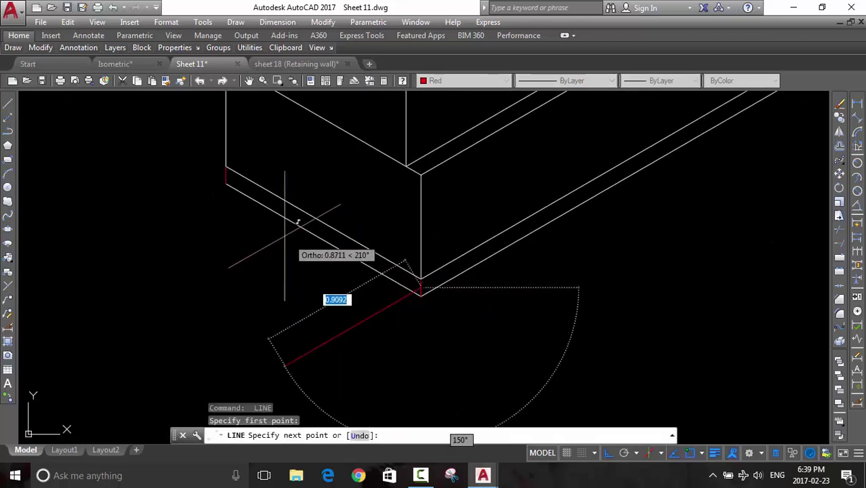
pyautogui.scroll(3, 224, 186)
pyautogui.scroll(-5, 223, 172)
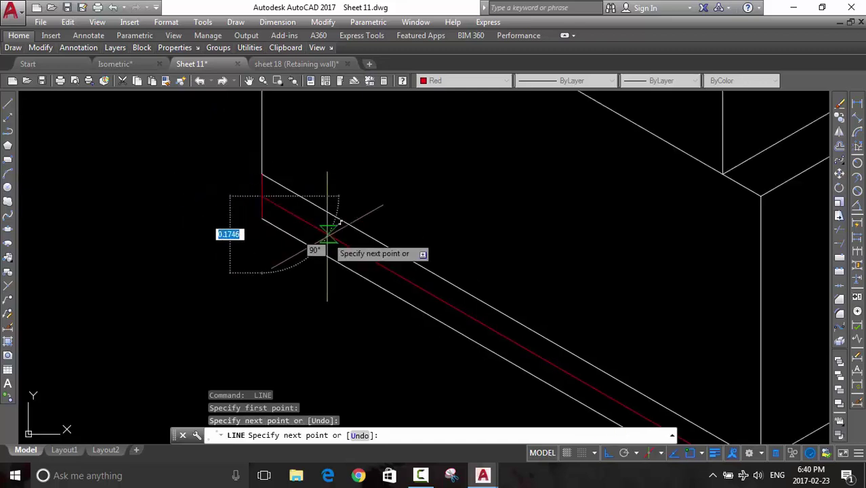
pyautogui.moveTo(318, 242); pyautogui.dragTo(561, 222, button='middle')
pyautogui.press('Escape')
# Draw a red line through the middle of the strip from the corner to its far end
pyautogui.press('Return')
pyautogui.scroll(3, 571, 323)
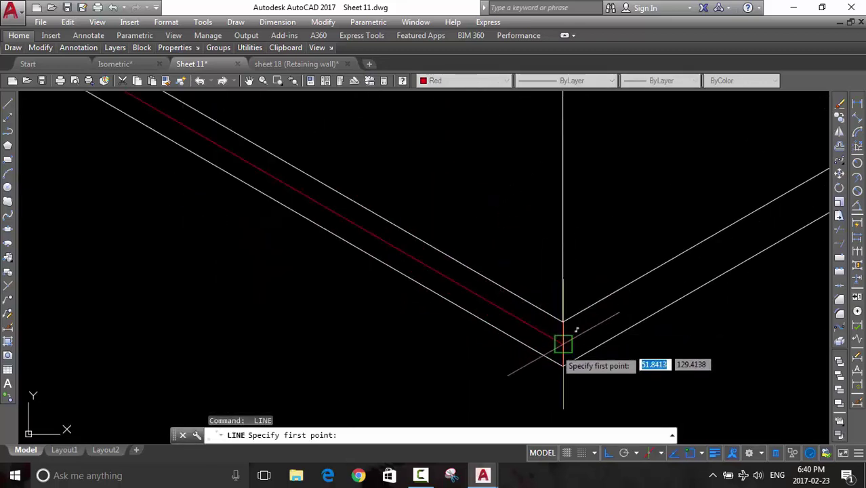
pyautogui.click(562, 341)
pyautogui.scroll(-3, 597, 318)
pyautogui.scroll(3, 583, 319)
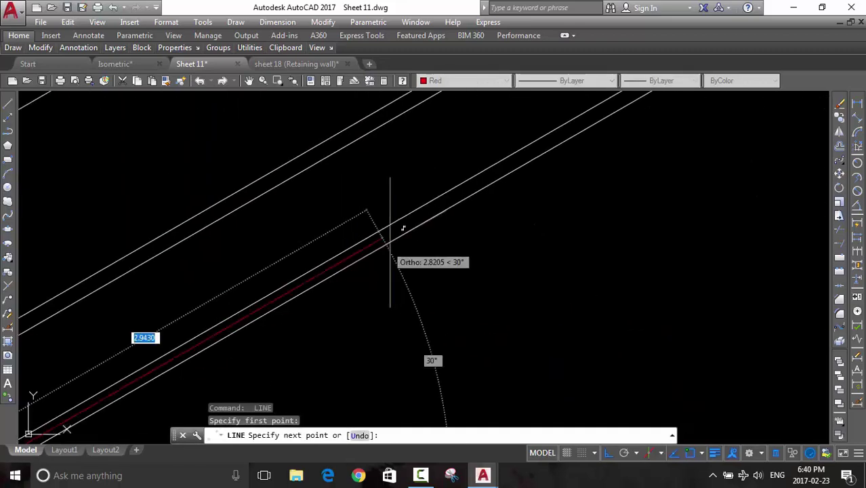
pyautogui.scroll(-2, 542, 325)
pyautogui.scroll(3, 533, 332)
pyautogui.scroll(2, 546, 318)
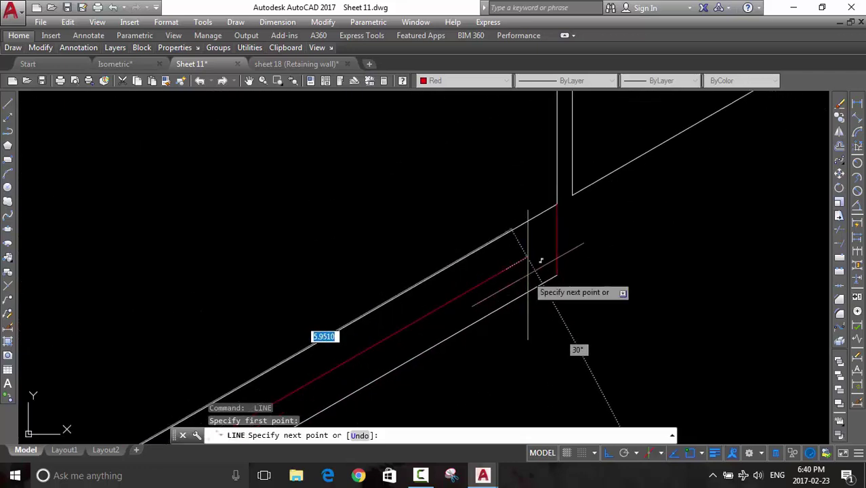
pyautogui.scroll(2, 542, 224)
pyautogui.click(605, 178)
pyautogui.scroll(-3, 605, 193)
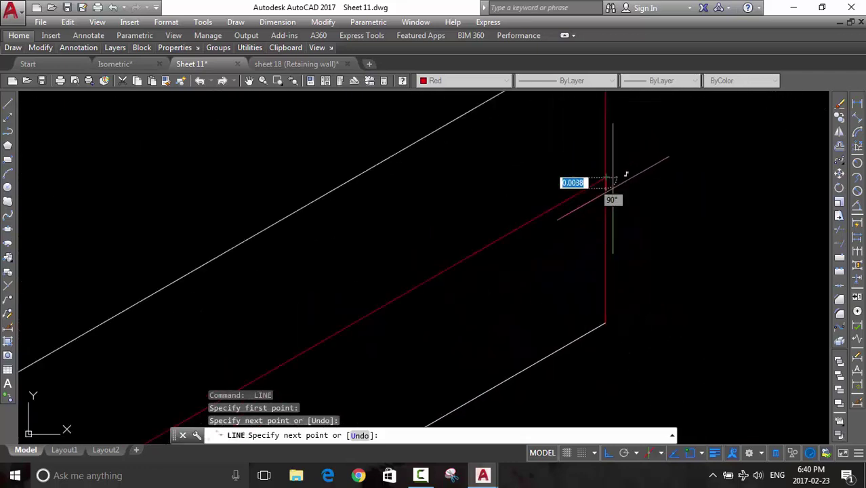
pyautogui.press('Return')
pyautogui.moveTo(627, 247); pyautogui.dragTo(741, 180, button='middle')
pyautogui.scroll(3, 570, 307)
pyautogui.scroll(-3, 570, 307)
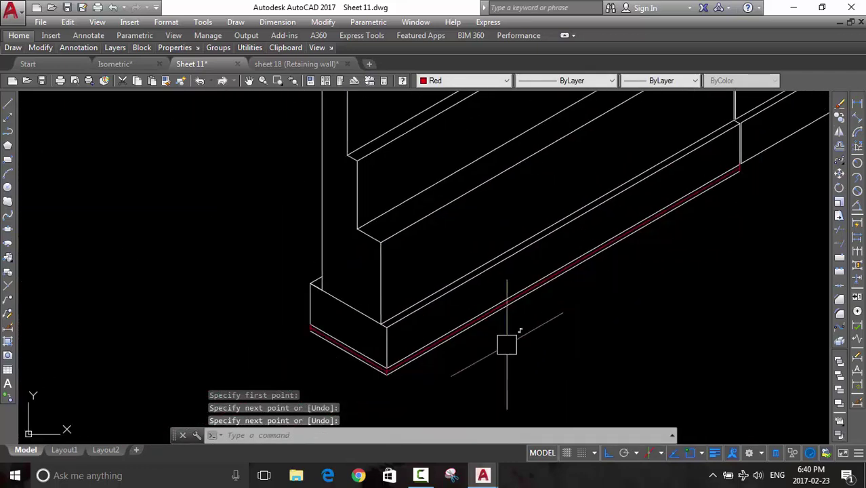
pyautogui.moveTo(410, 367); pyautogui.dragTo(658, 378, button='middle')
pyautogui.scroll(2, 87, 153)
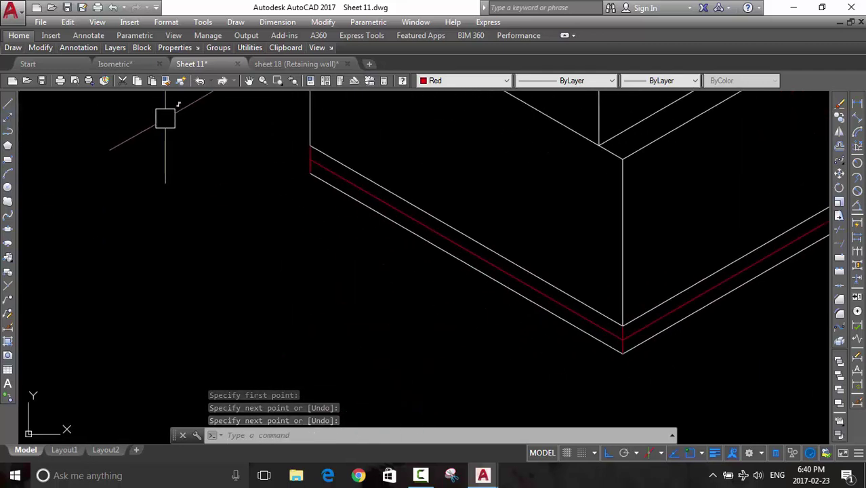
# Draw a tall red ellipse whose long axis spans the vertical red edge at the footing's corner
pyautogui.click(9, 234)
pyautogui.moveTo(232, 242); pyautogui.dragTo(271, 278, button='middle')
pyautogui.scroll(3, 345, 197)
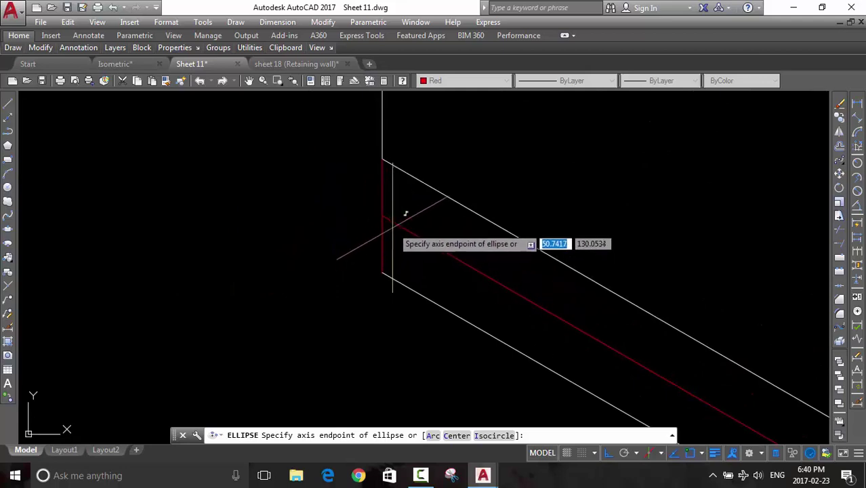
pyautogui.click(383, 217)
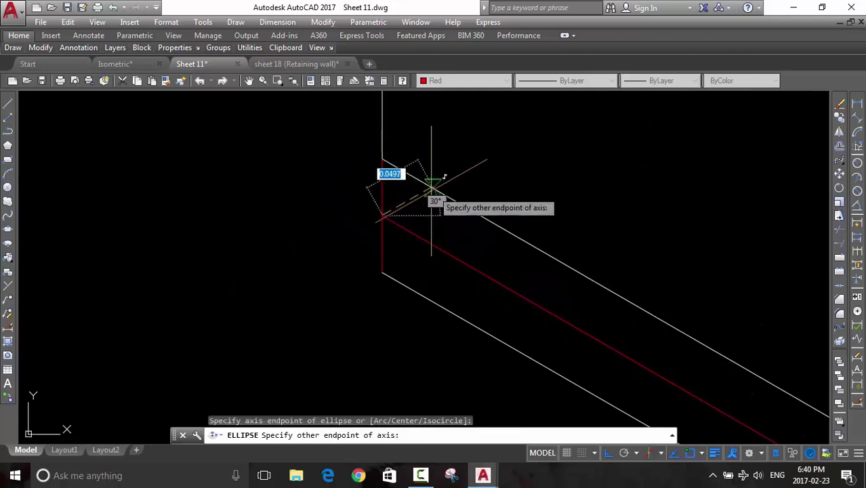
pyautogui.click(383, 158)
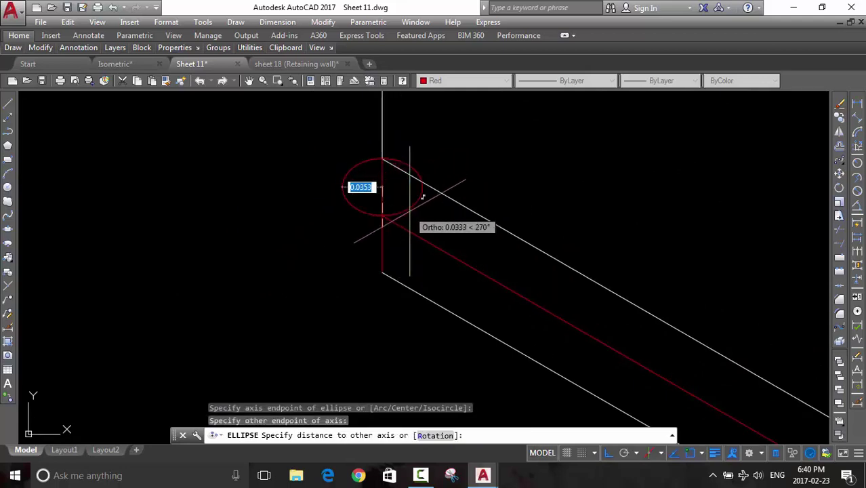
pyautogui.click(381, 190)
pyautogui.click(379, 190)
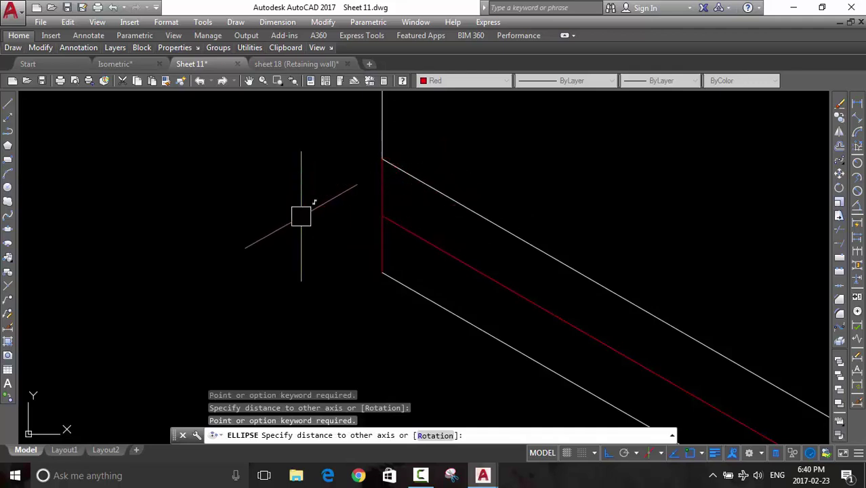
pyautogui.press('Escape')
pyautogui.press('Return')
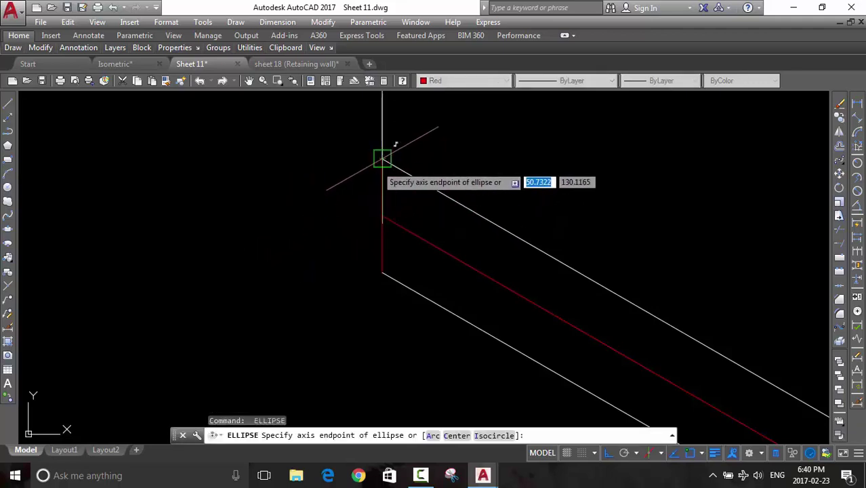
pyautogui.click(383, 158)
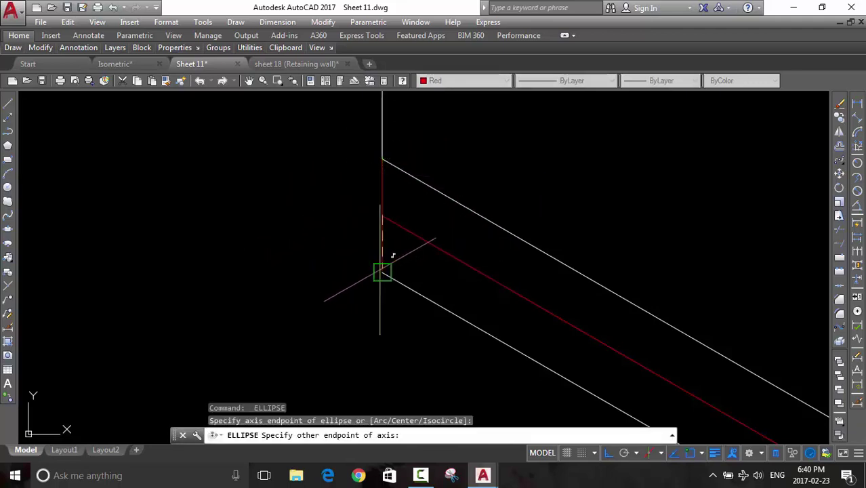
pyautogui.click(382, 271)
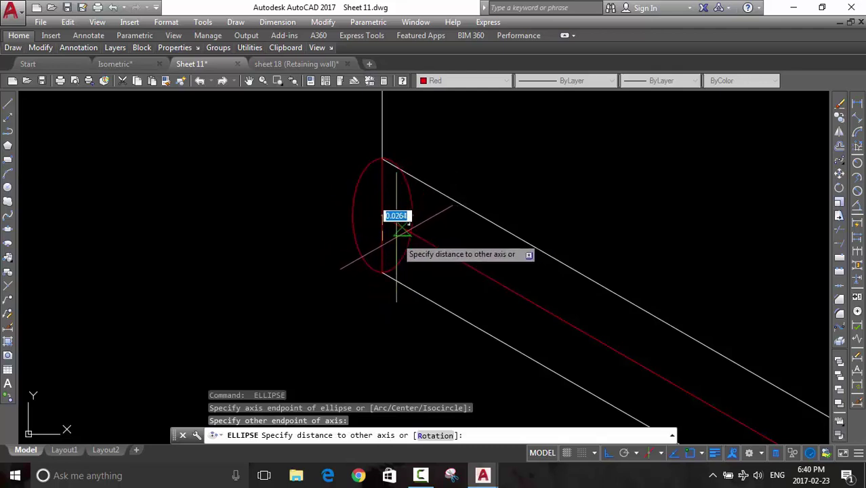
pyautogui.click(404, 229)
pyautogui.scroll(4, 402, 209)
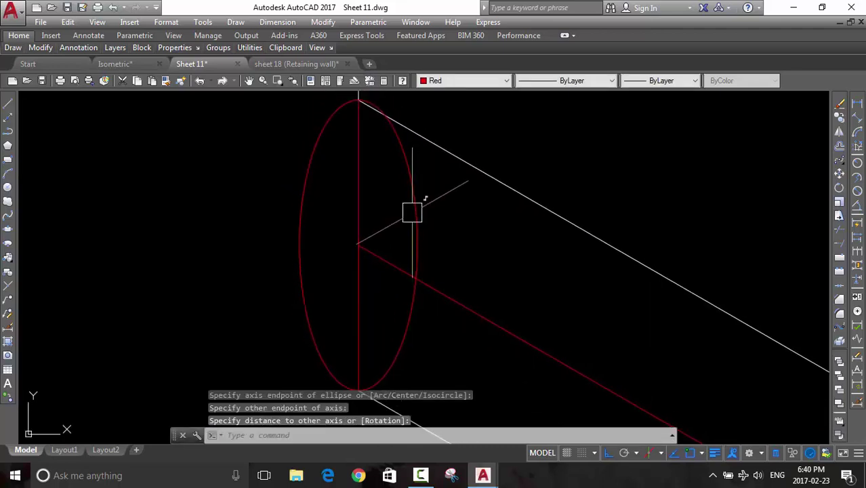
# Try reshaping the ellipse from its top grip, then undo and cancel the change
pyautogui.click(414, 209)
pyautogui.click(360, 100)
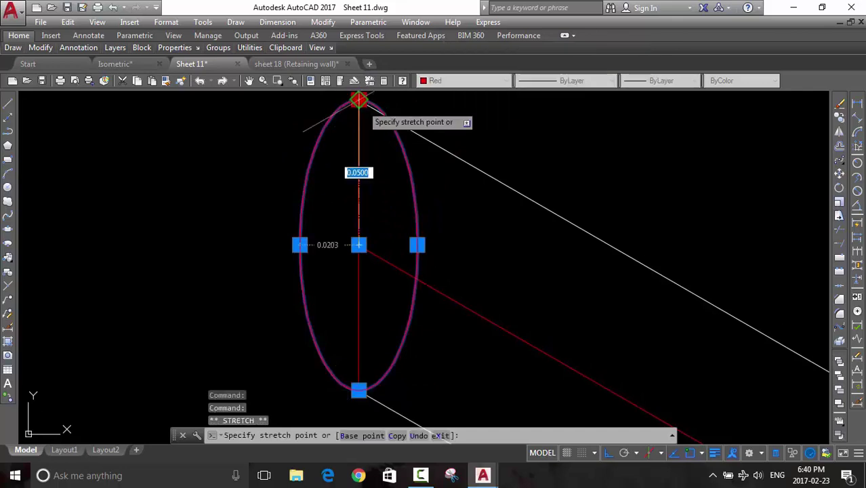
pyautogui.click(359, 112)
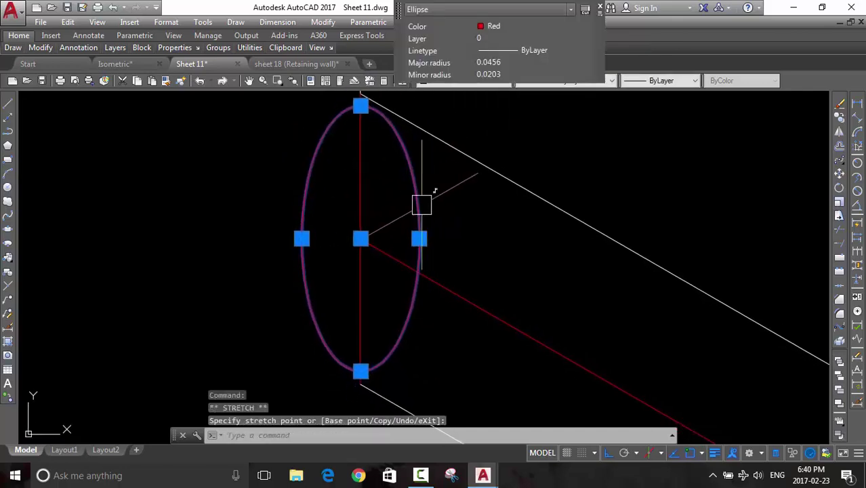
pyautogui.hotkey('ctrl', 'z')
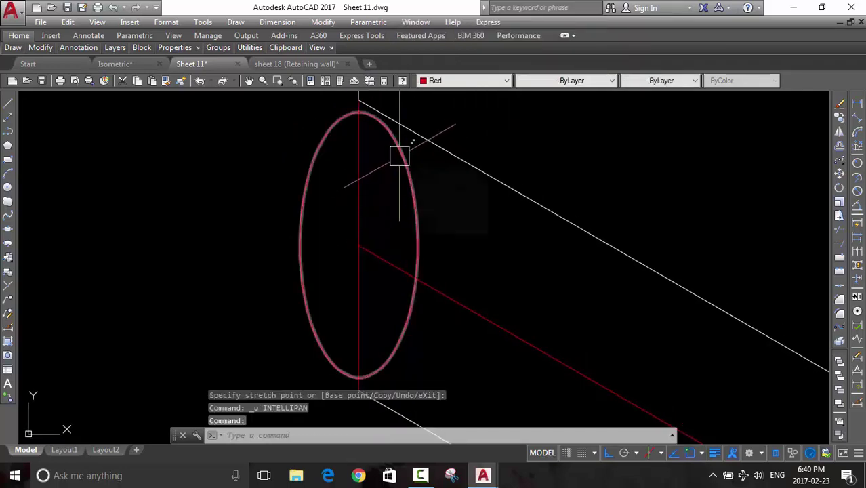
pyautogui.click(400, 155)
pyautogui.click(359, 110)
pyautogui.scroll(5, 366, 108)
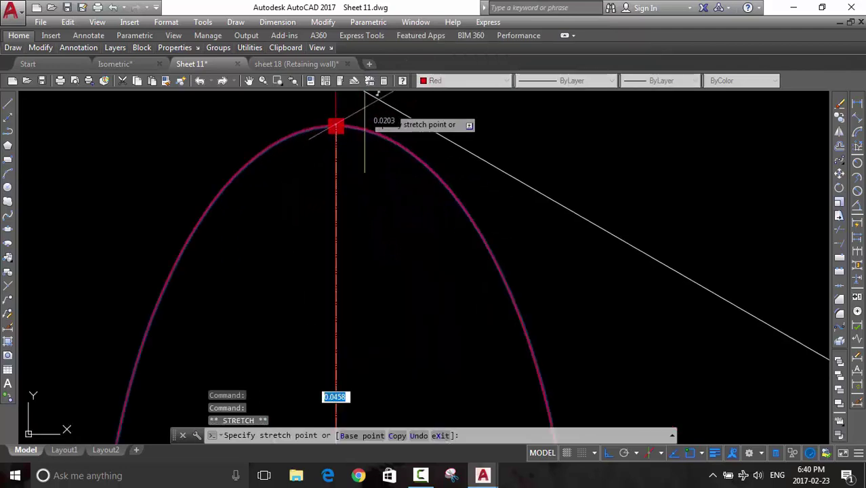
pyautogui.moveTo(368, 142); pyautogui.dragTo(376, 213, button='middle')
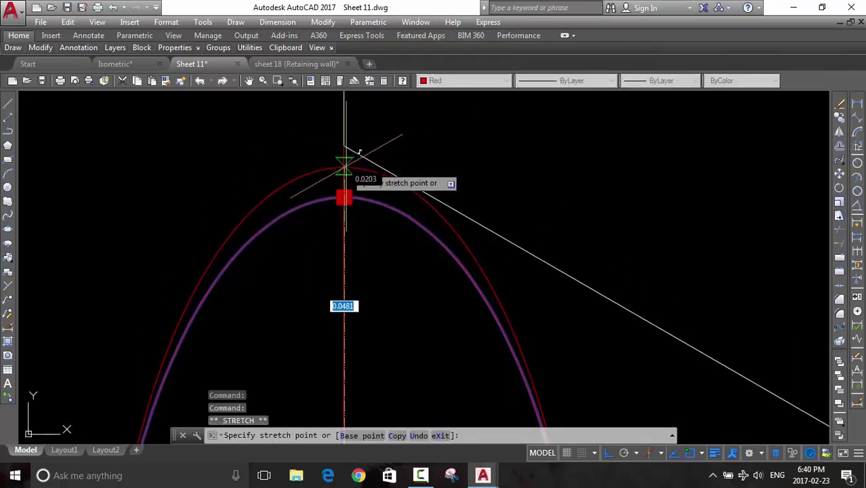
pyautogui.press('Escape')
pyautogui.press('Escape')
pyautogui.click(336, 195)
pyautogui.scroll(-2, 325, 148)
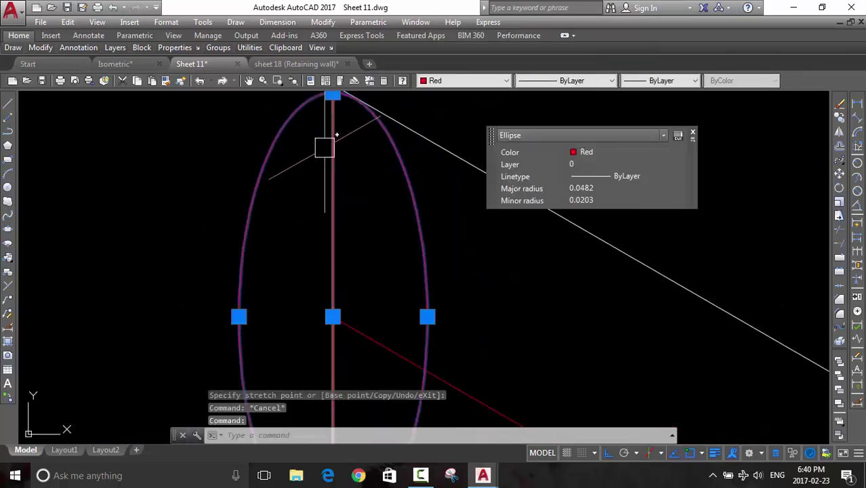
# Start moving the ellipse, then cancel it and briefly try extending the red line
pyautogui.write('m')
pyautogui.press('Return')
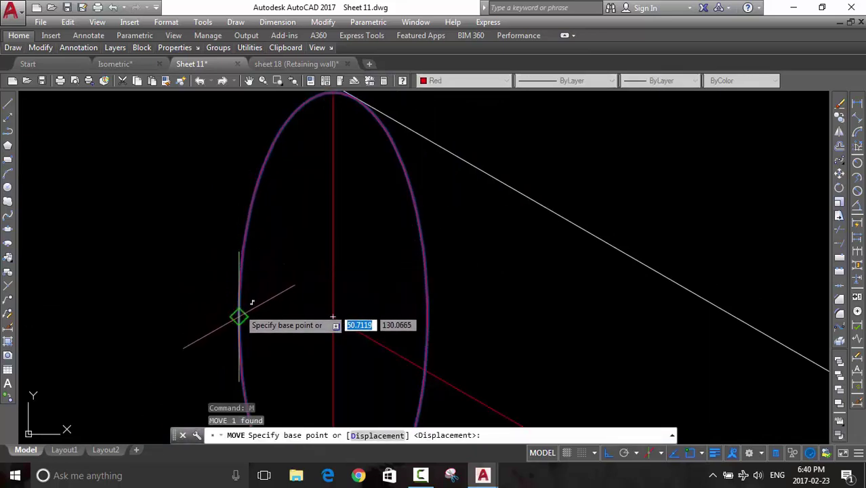
pyautogui.click(333, 316)
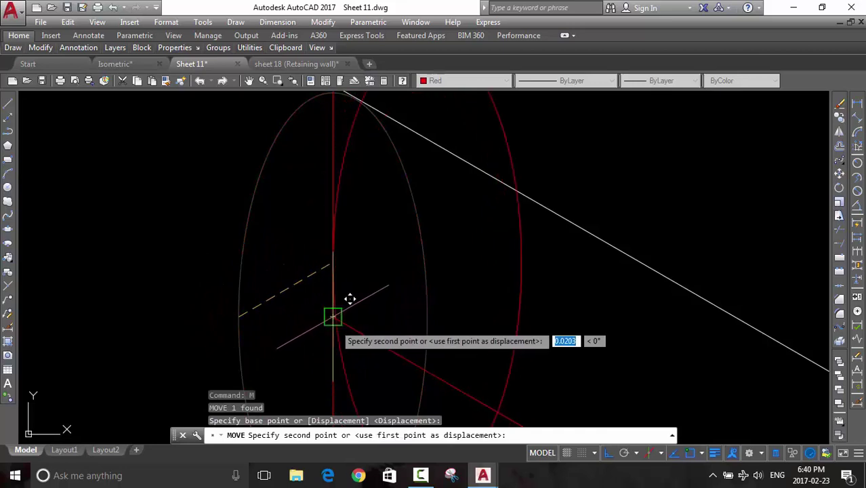
pyautogui.scroll(-2, 345, 302)
pyautogui.scroll(-2, 395, 228)
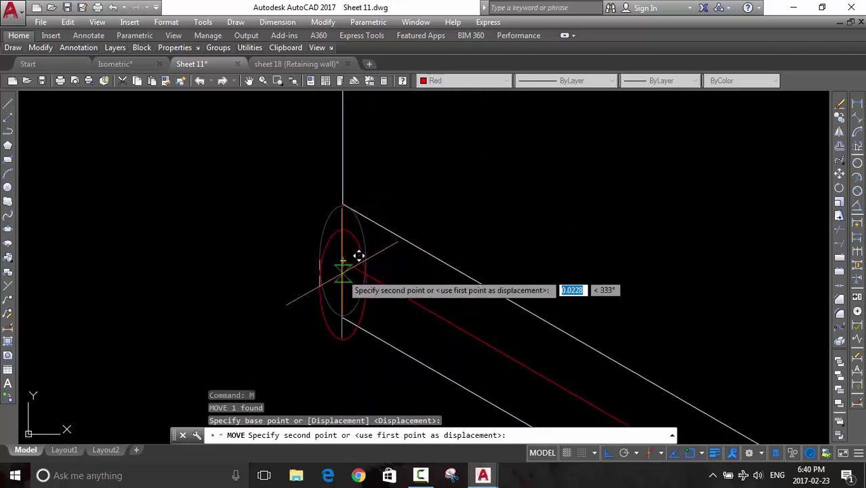
pyautogui.press('Escape')
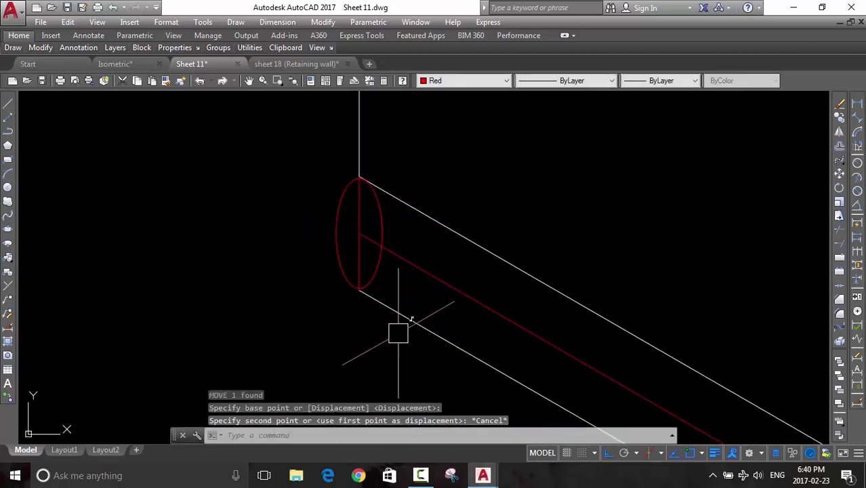
pyautogui.click(428, 266)
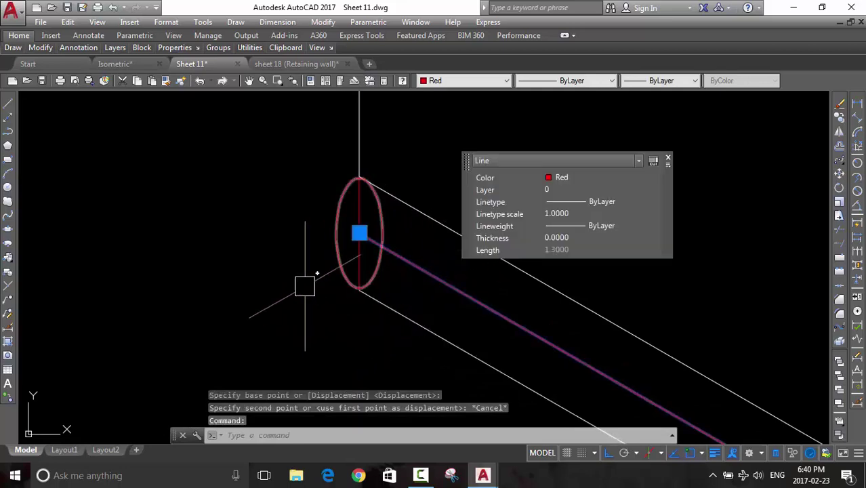
pyautogui.press('Escape')
pyautogui.write('ex')
pyautogui.press('Return')
pyautogui.press('Return')
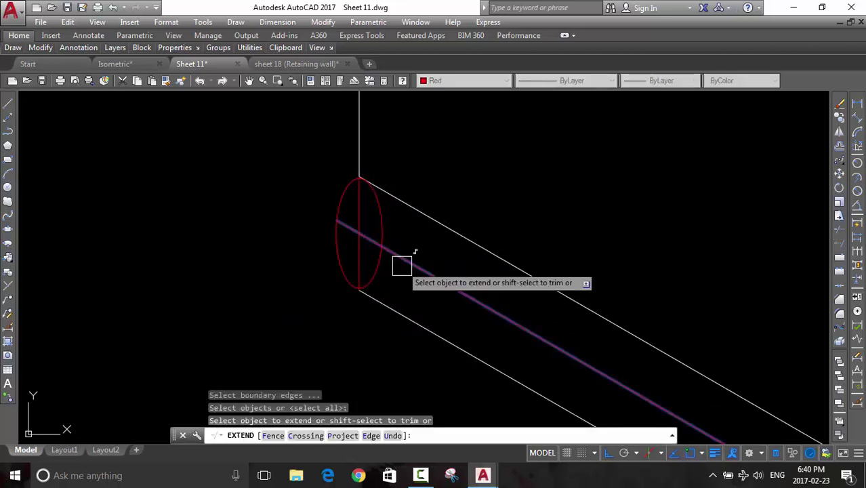
pyautogui.press('Escape')
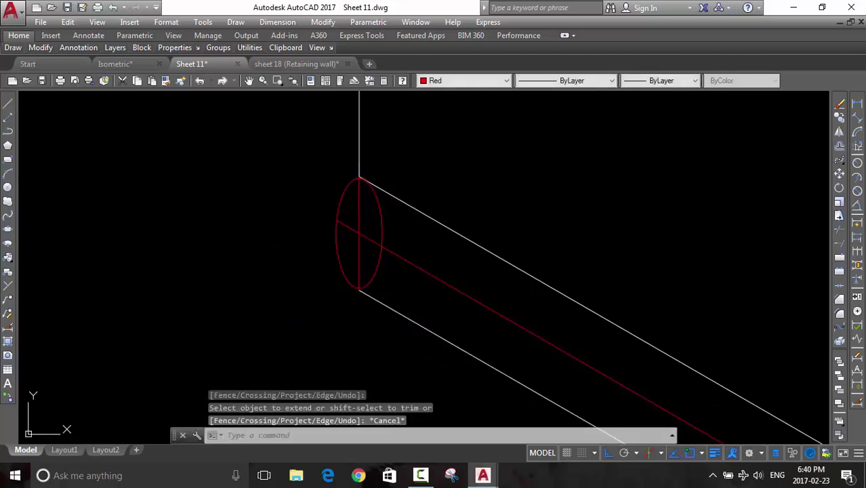
# Move the ellipse right so its left side rests on the vertical red edge
pyautogui.click(337, 214)
pyautogui.press('Return')
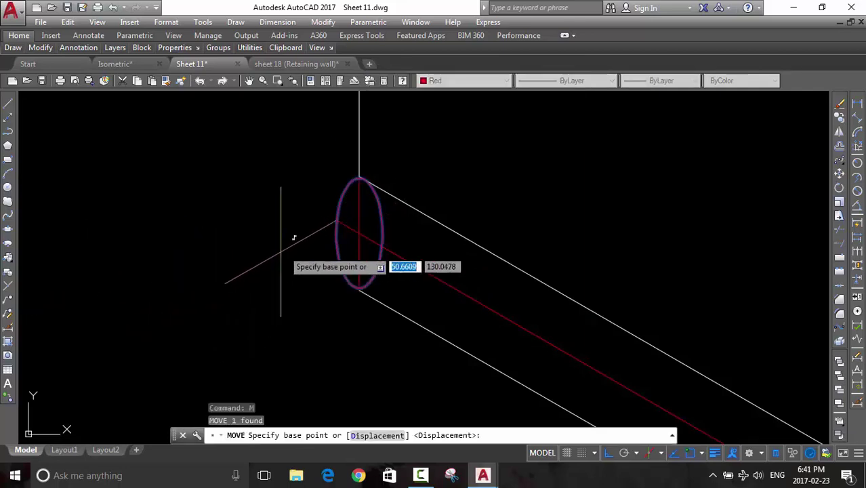
pyautogui.scroll(5, 345, 221)
pyautogui.click(310, 215)
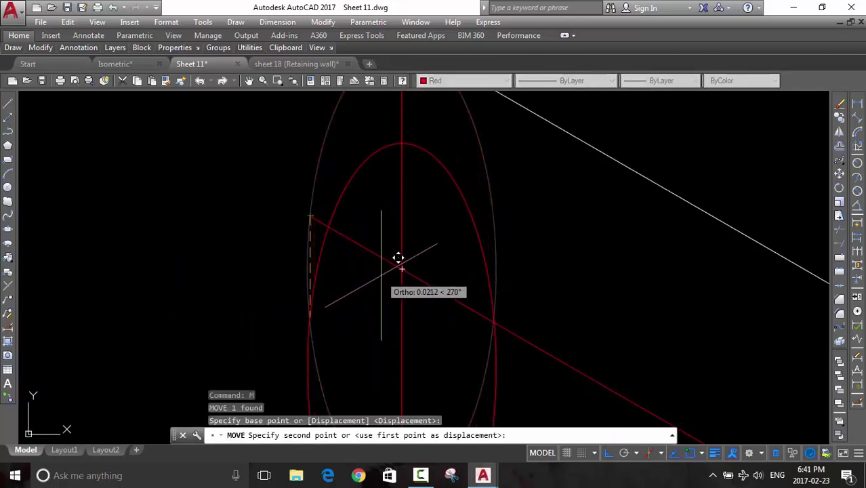
pyautogui.click(402, 269)
pyautogui.press('Escape')
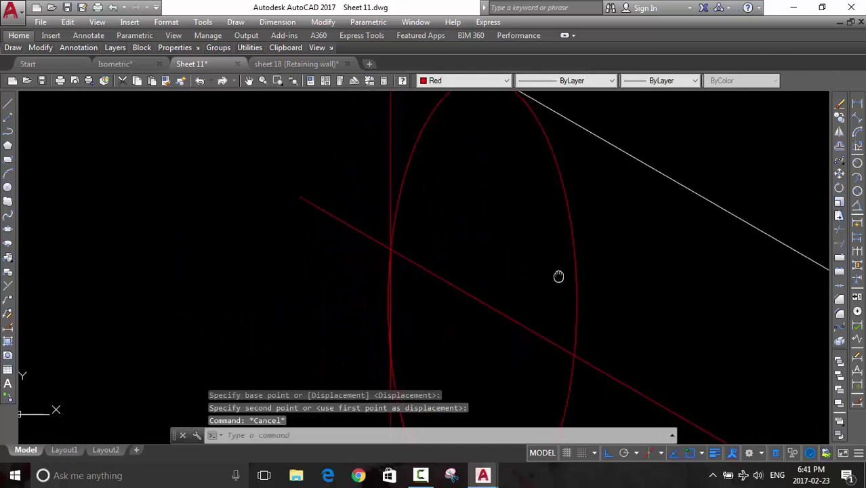
pyautogui.moveTo(559, 277); pyautogui.dragTo(543, 247, button='middle')
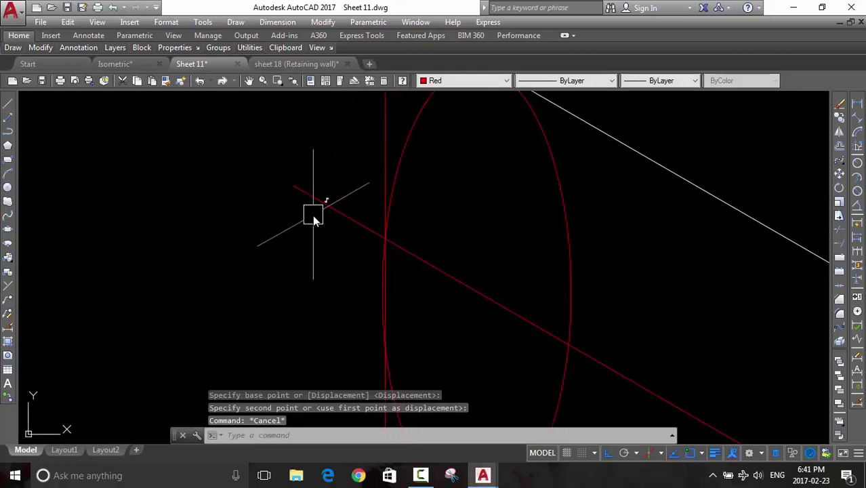
# Cancel a trim attempt and launch the HATCH command
pyautogui.write('tr')
pyautogui.press('Return')
pyautogui.press('Return')
pyautogui.scroll(-3, 407, 301)
pyautogui.press('Escape')
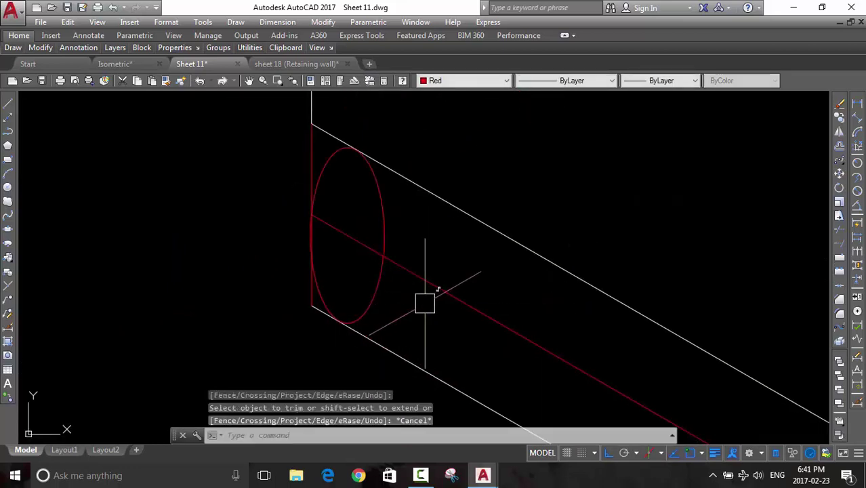
pyautogui.scroll(-4, 400, 234)
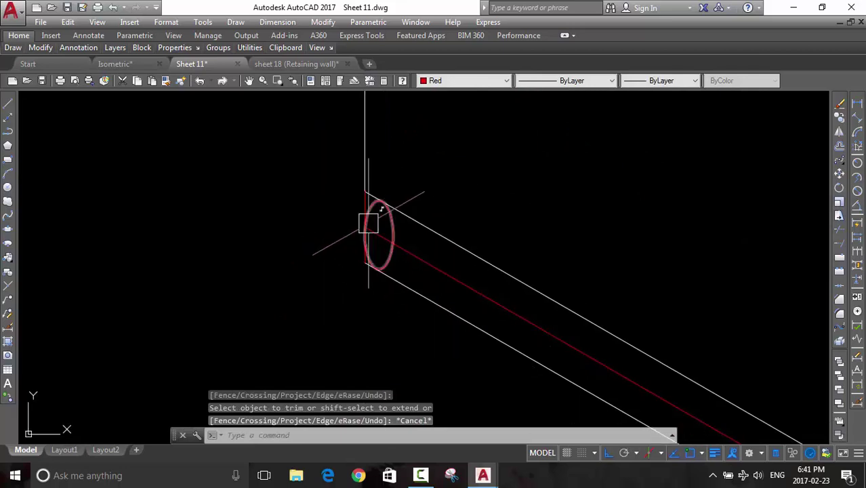
pyautogui.scroll(5, 368, 224)
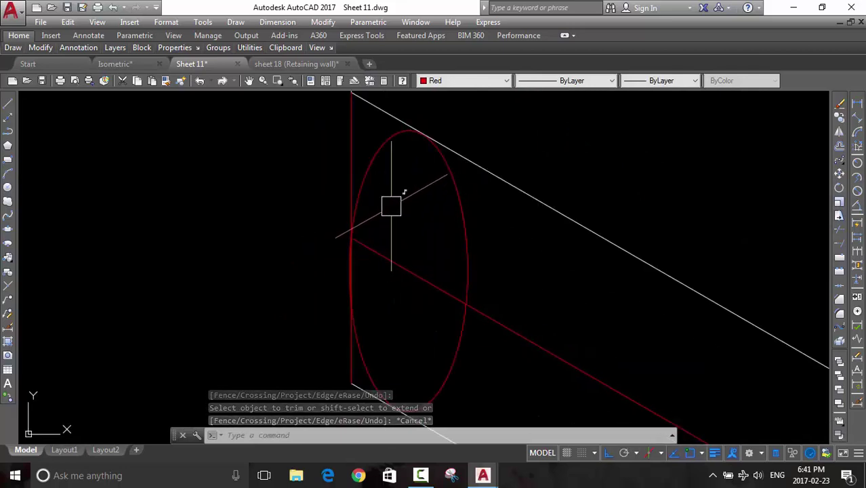
pyautogui.scroll(-2, 566, 290)
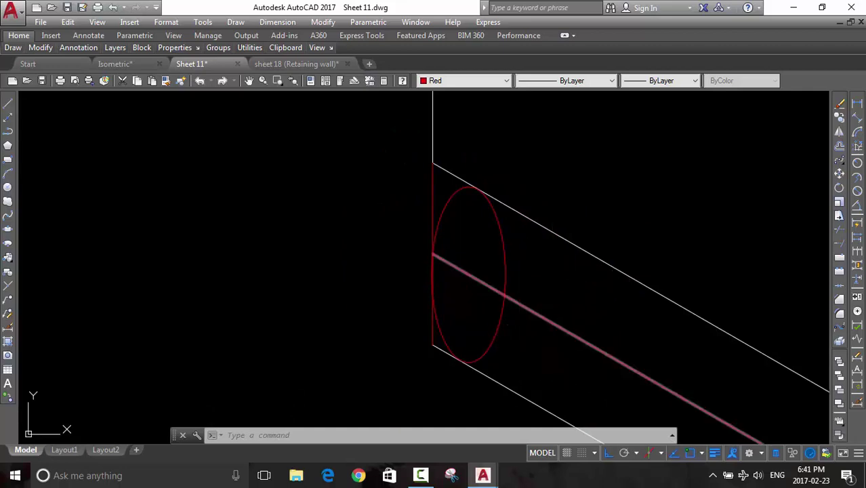
pyautogui.write('h')
pyautogui.press('Return')
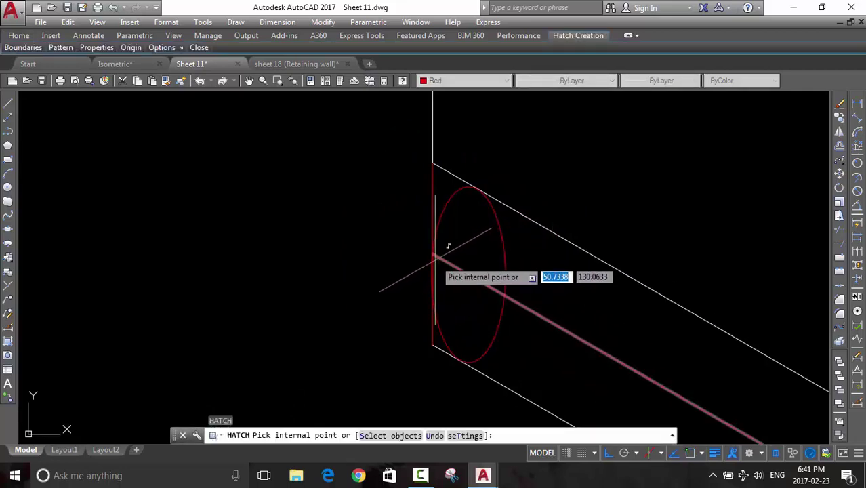
# Fill the ellipse's interior with a solid hatch and restore the ribbon's insertion tools
pyautogui.click(474, 288)
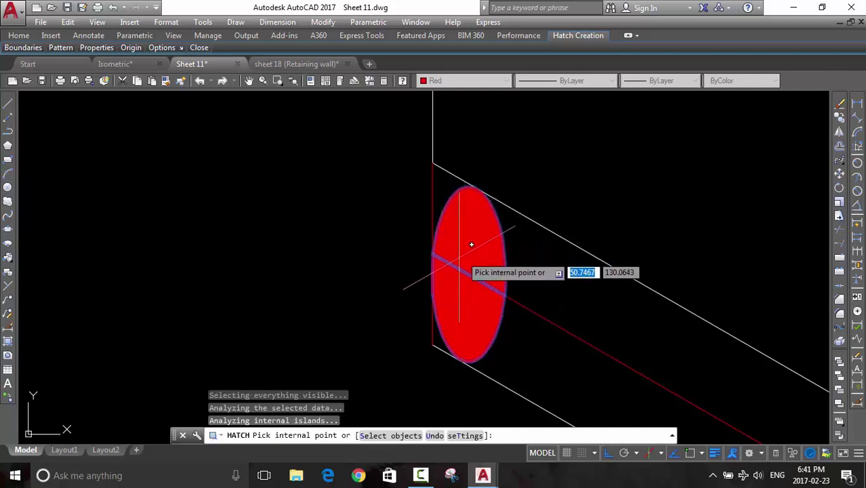
pyautogui.click(54, 37)
pyautogui.click(54, 37)
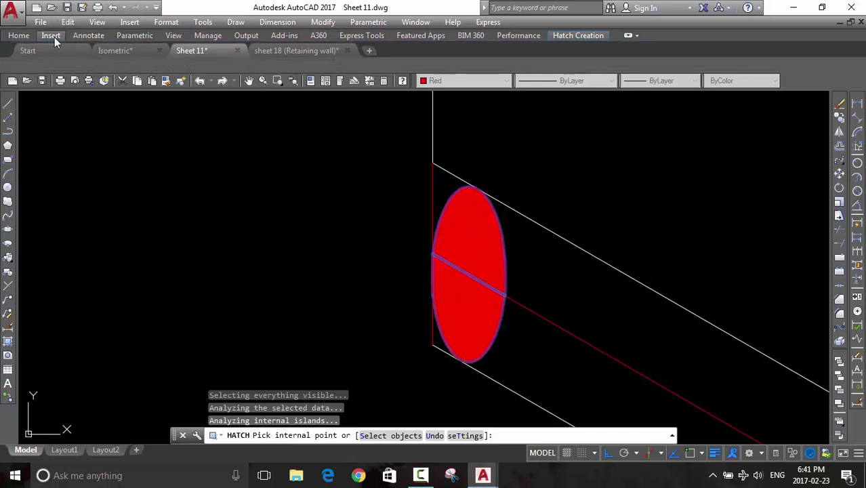
pyautogui.click(55, 35)
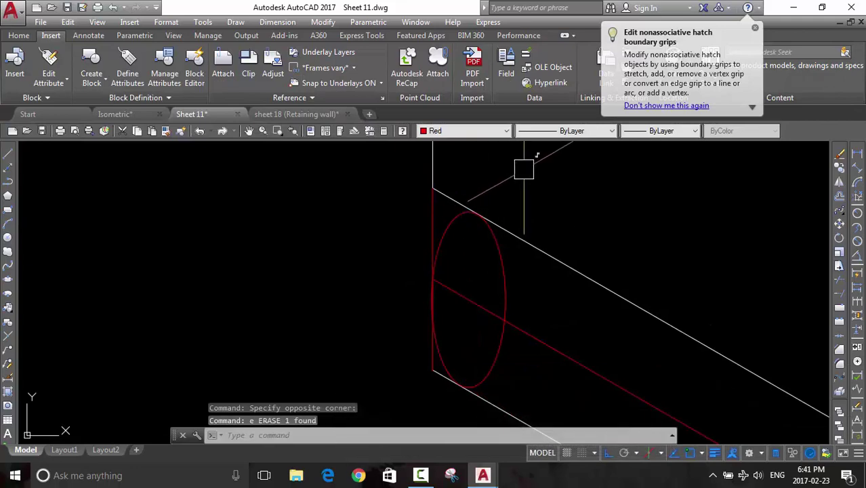
# Hatch both halves of the ellipse with a blue-to-yellow gradient fill
pyautogui.write('h')
pyautogui.press('Return')
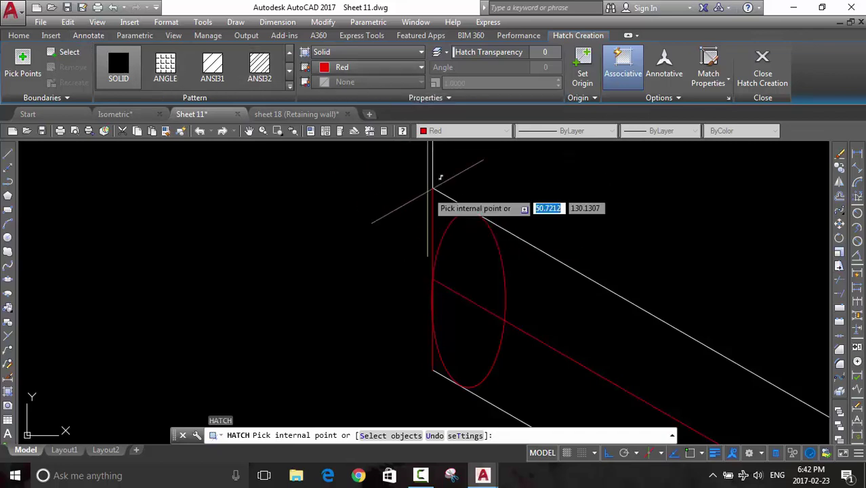
pyautogui.click(459, 260)
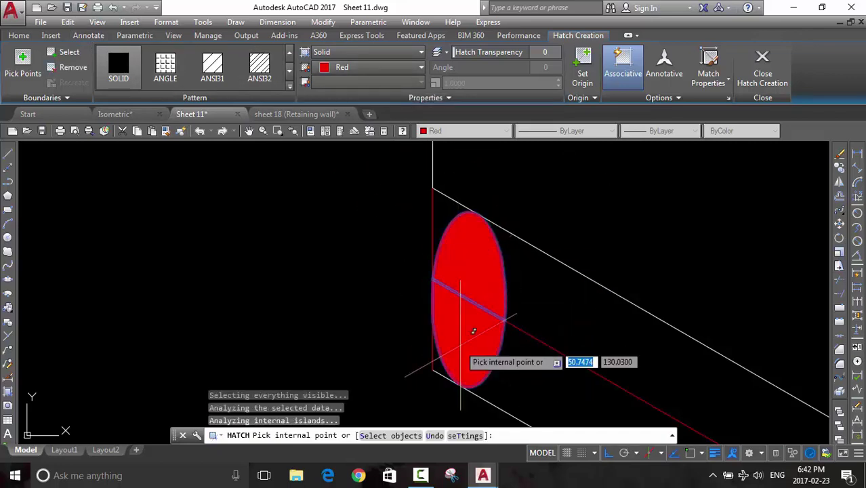
pyautogui.click(473, 331)
pyautogui.click(385, 52)
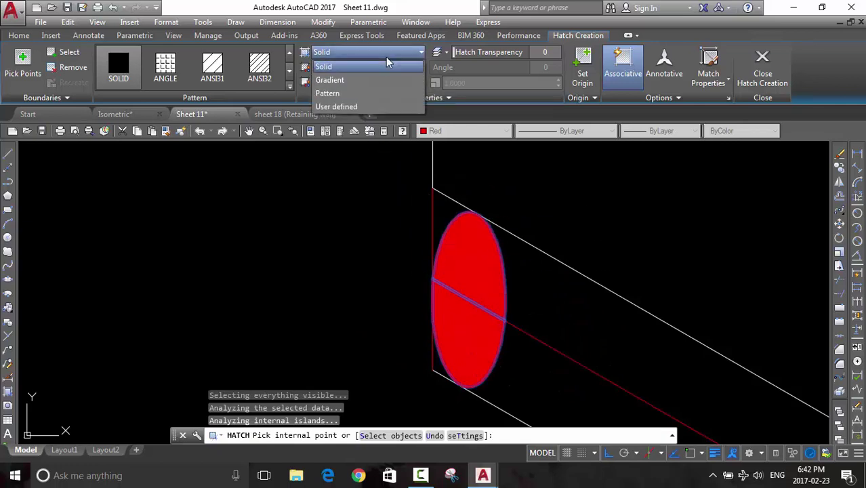
pyautogui.click(332, 80)
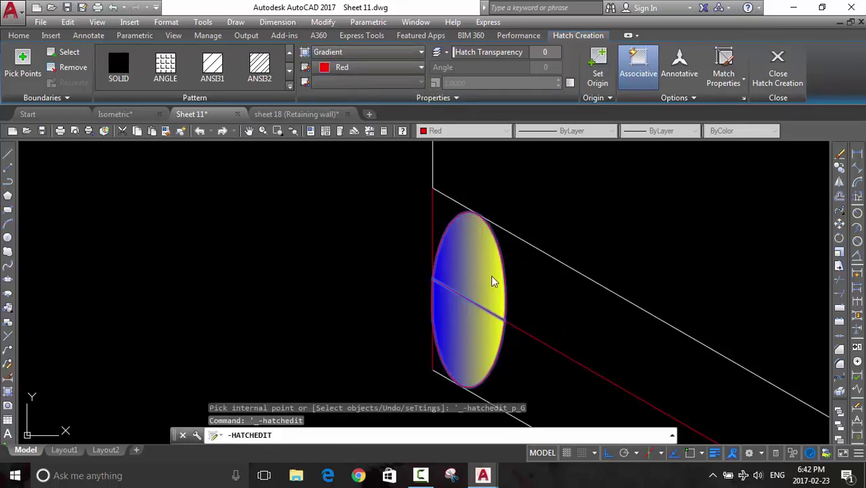
pyautogui.press('Return')
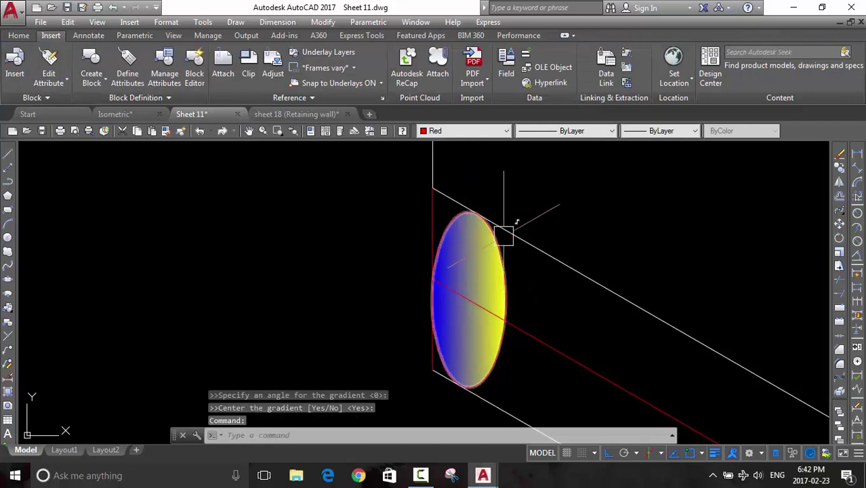
pyautogui.scroll(-2, 473, 283)
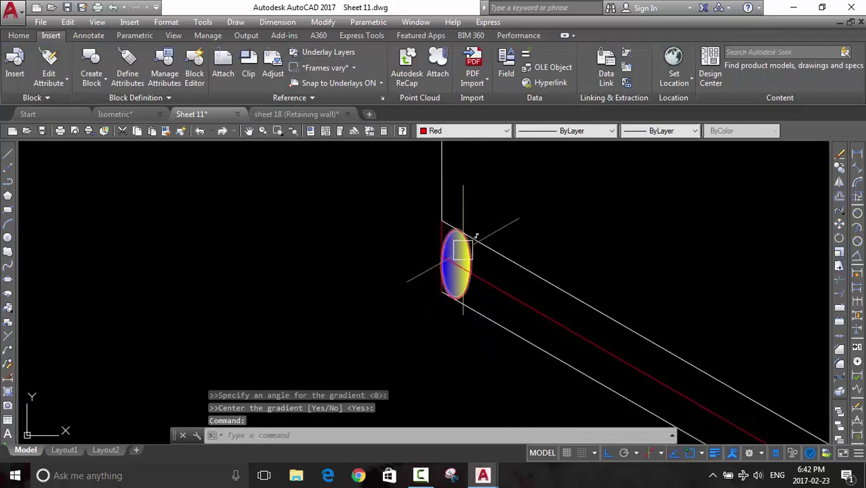
pyautogui.scroll(2, 488, 274)
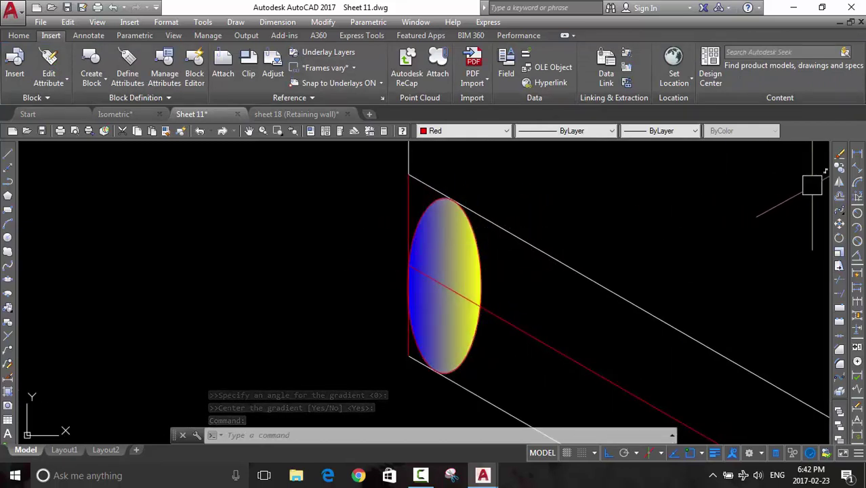
# Path-array the gradient ellipse and its fill along the red line
pyautogui.click(839, 225)
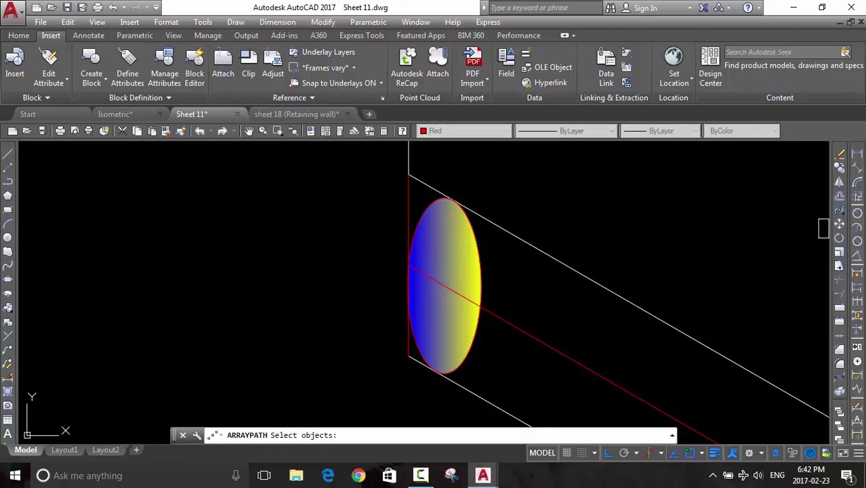
pyautogui.moveTo(619, 310); pyautogui.dragTo(613, 268, button='middle')
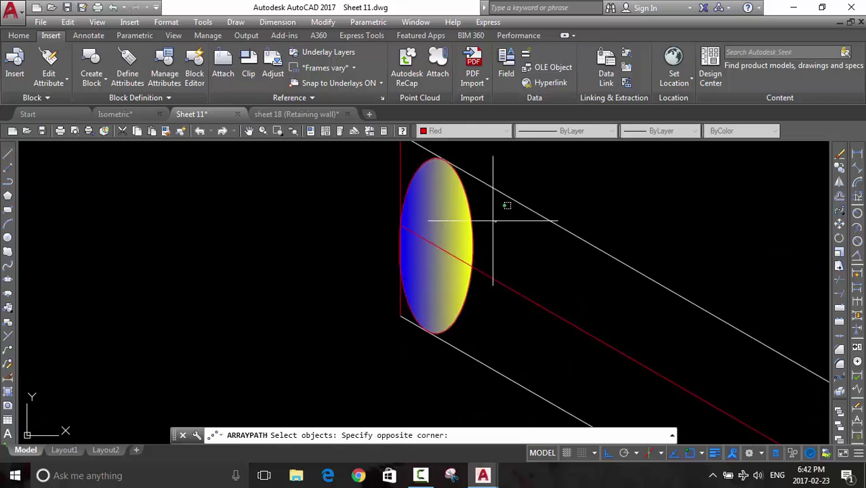
pyautogui.click(472, 238)
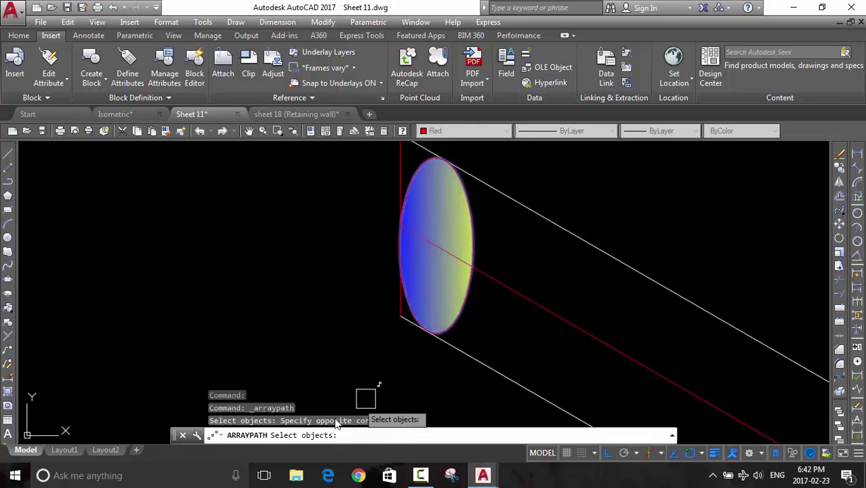
pyautogui.click(450, 216)
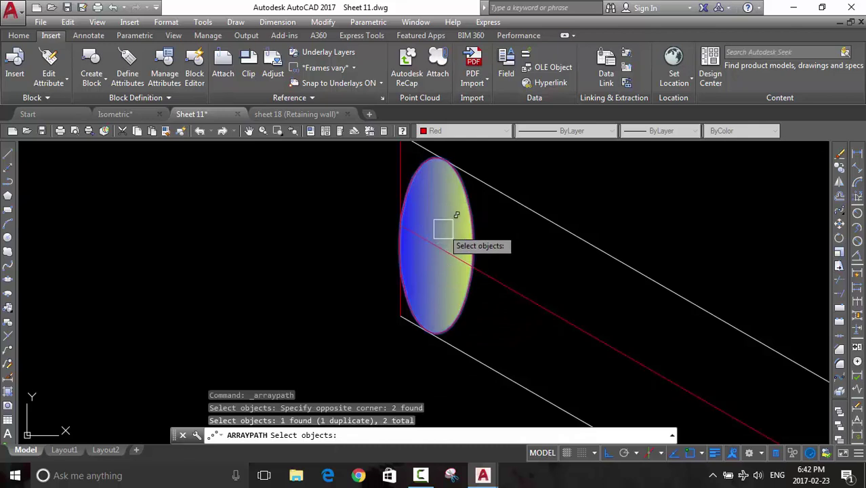
pyautogui.scroll(2, 444, 229)
pyautogui.press('Return')
pyautogui.moveTo(457, 214); pyautogui.dragTo(427, 161, button='middle')
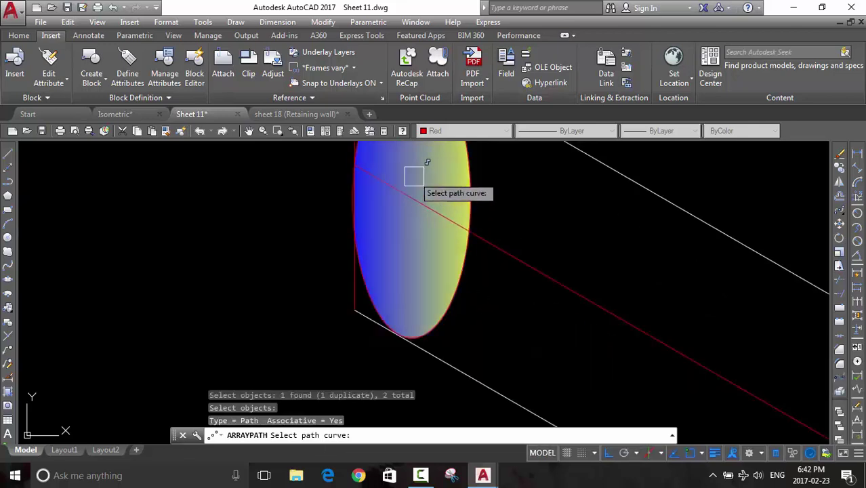
pyautogui.click(523, 269)
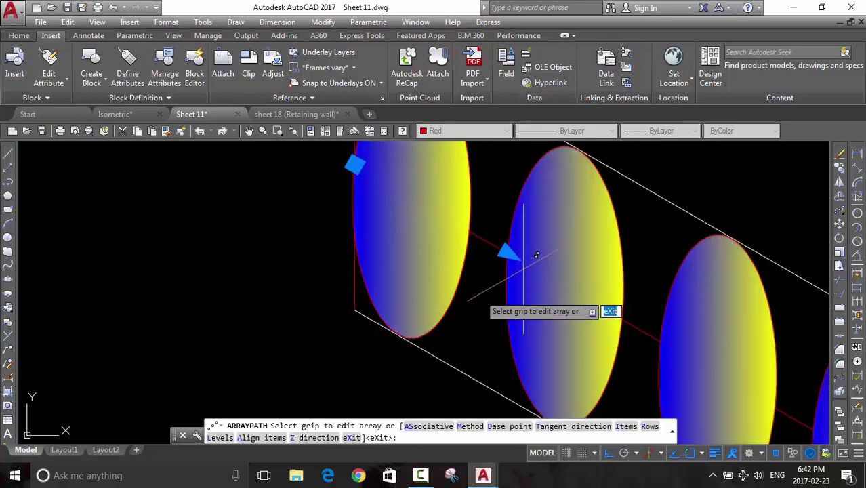
pyautogui.scroll(-2, 508, 285)
pyautogui.scroll(1, 452, 259)
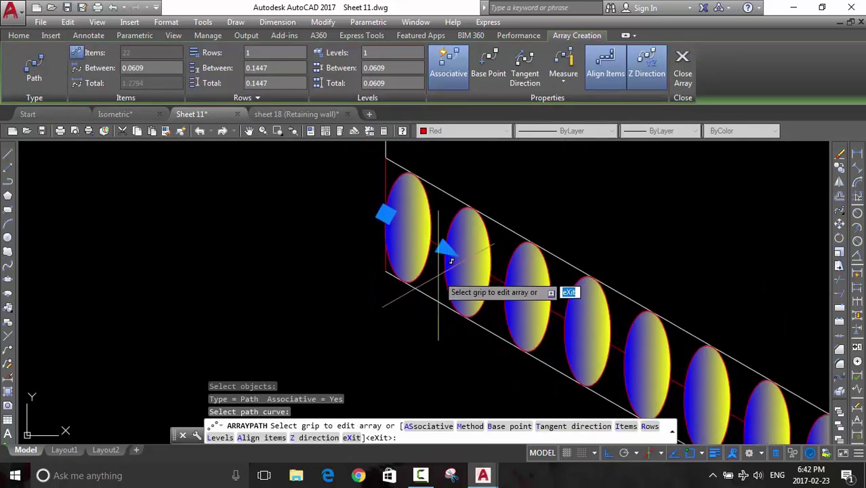
pyautogui.press('Escape')
# Drag the array's spacing grip so the 29 ellipses sit 0.0456 apart
pyautogui.scroll(3, 477, 242)
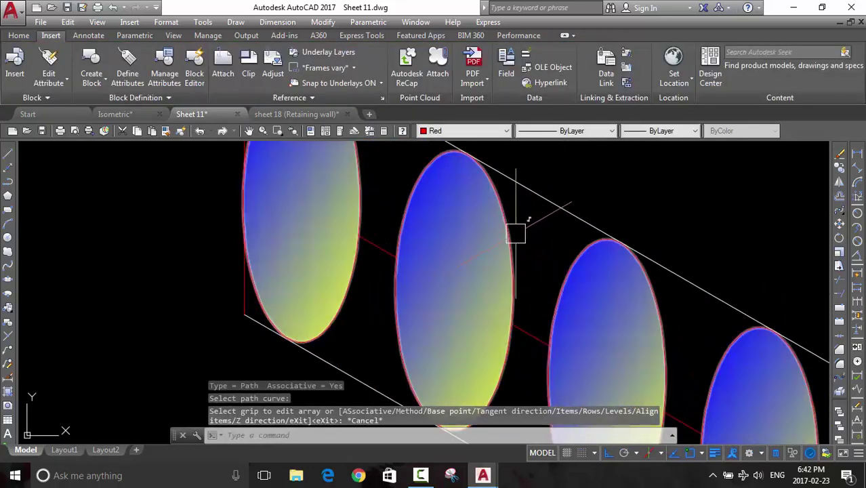
pyautogui.click(532, 234)
pyautogui.click(478, 231)
pyautogui.click(397, 257)
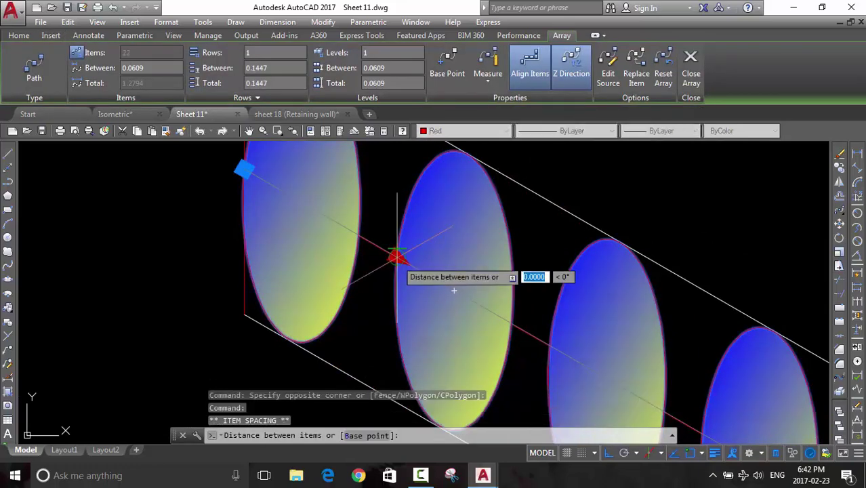
pyautogui.click(377, 222)
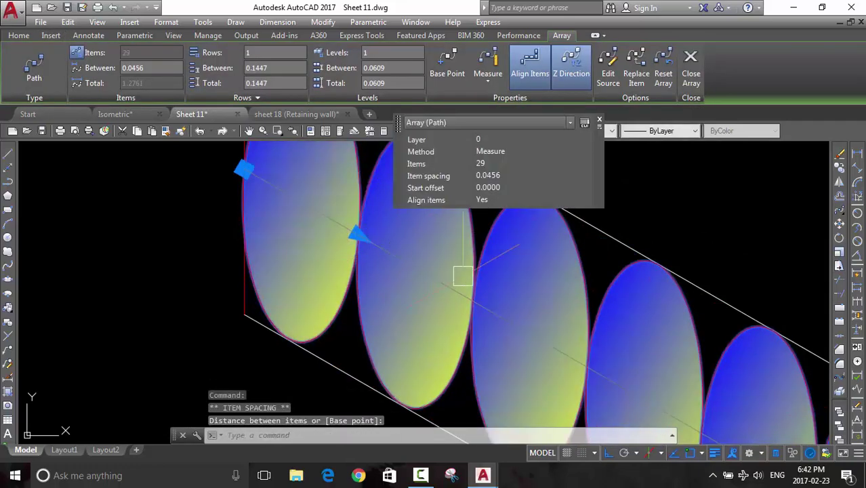
pyautogui.scroll(-2, 517, 281)
pyautogui.scroll(-2, 360, 210)
# Move to the array's end and attempt a TRIM of the last ellipse at the corner
pyautogui.press('Escape')
pyautogui.scroll(-2, 590, 333)
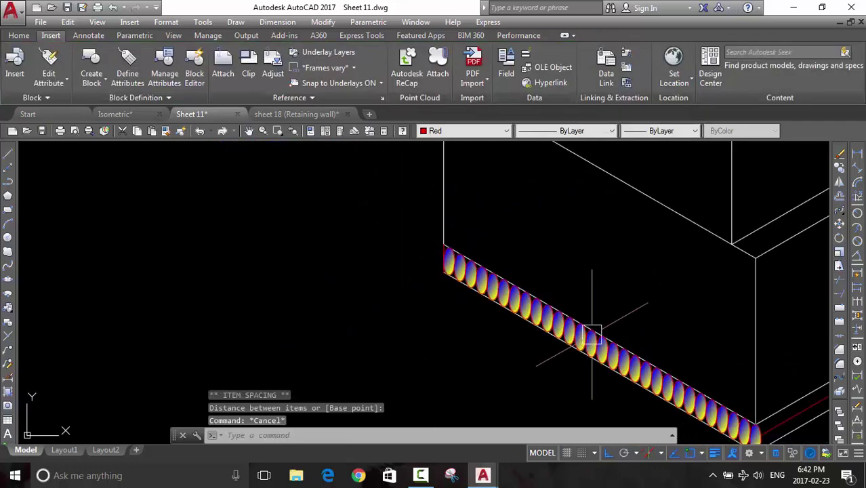
pyautogui.scroll(-1, 474, 275)
pyautogui.scroll(4, 592, 358)
pyautogui.moveTo(573, 269); pyautogui.dragTo(557, 305, button='middle')
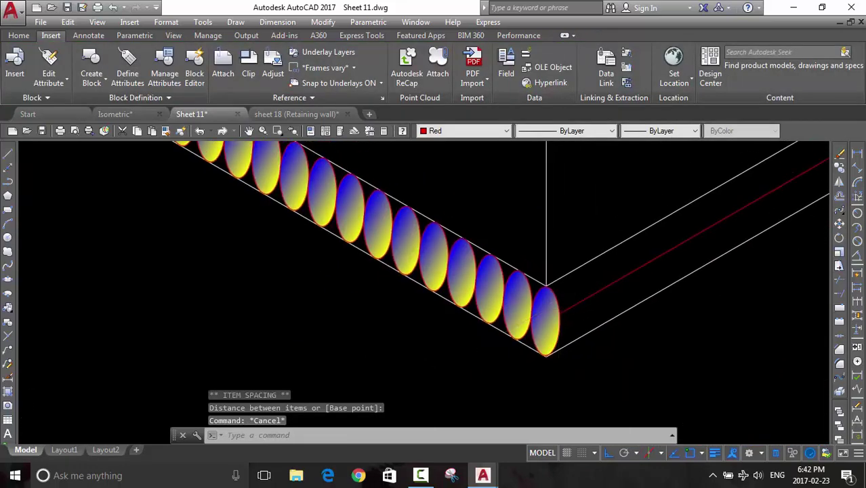
pyautogui.scroll(5, 533, 321)
pyautogui.scroll(1, 526, 375)
pyautogui.scroll(-2, 522, 289)
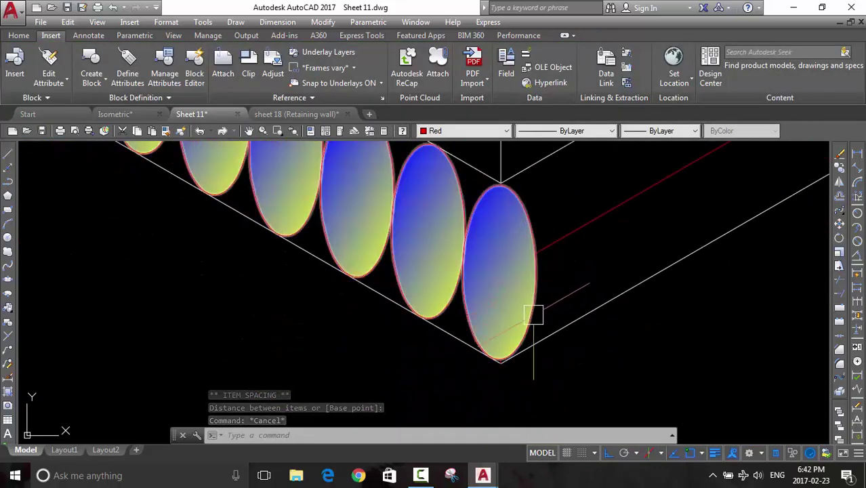
pyautogui.write('tr')
pyautogui.press('Return')
pyautogui.press('Return')
pyautogui.moveTo(554, 280); pyautogui.dragTo(519, 290)
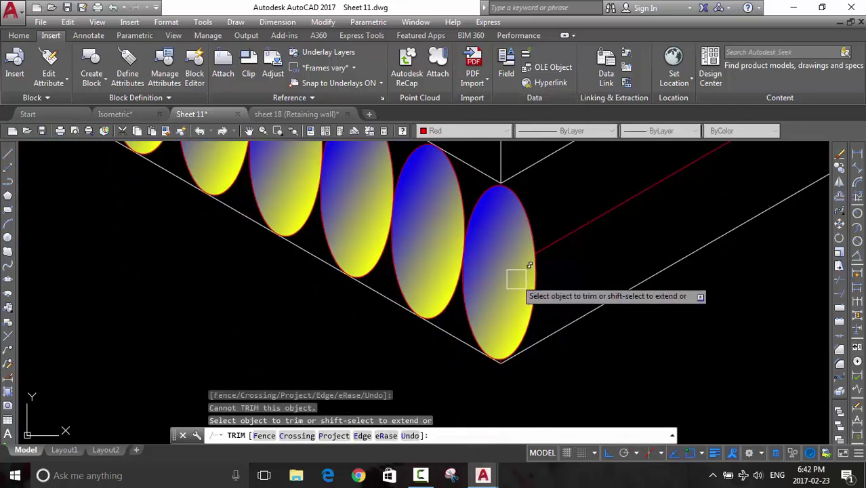
pyautogui.press('Escape')
pyautogui.press('Escape')
# Reposition the view and retry trimming the last ellipse past the corner, then cancel
pyautogui.scroll(5, 534, 315)
pyautogui.scroll(-6, 491, 252)
pyautogui.scroll(1, 515, 292)
pyautogui.moveTo(526, 319); pyautogui.dragTo(572, 378, button='middle')
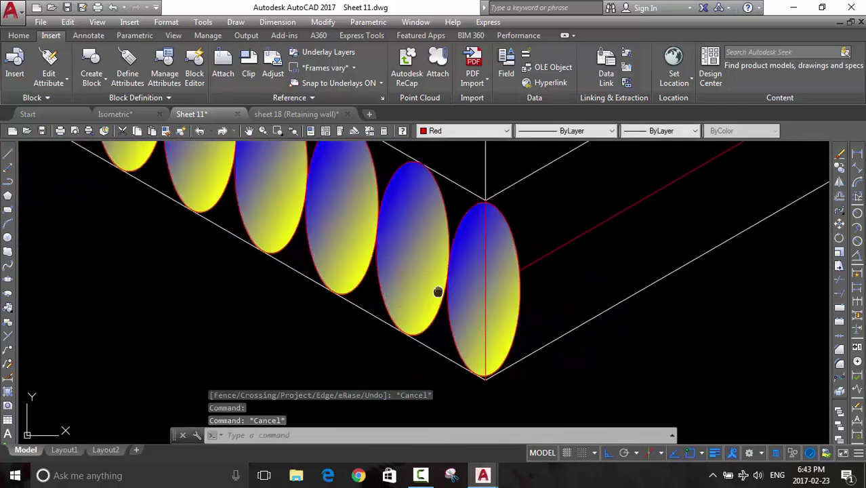
pyautogui.moveTo(575, 335); pyautogui.dragTo(560, 313, button='middle')
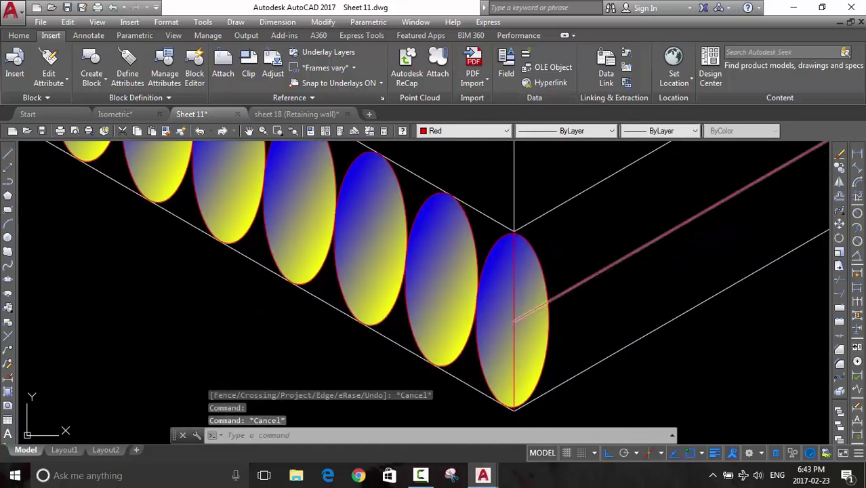
pyautogui.press('Return')
pyautogui.press('Return')
pyautogui.click(530, 344)
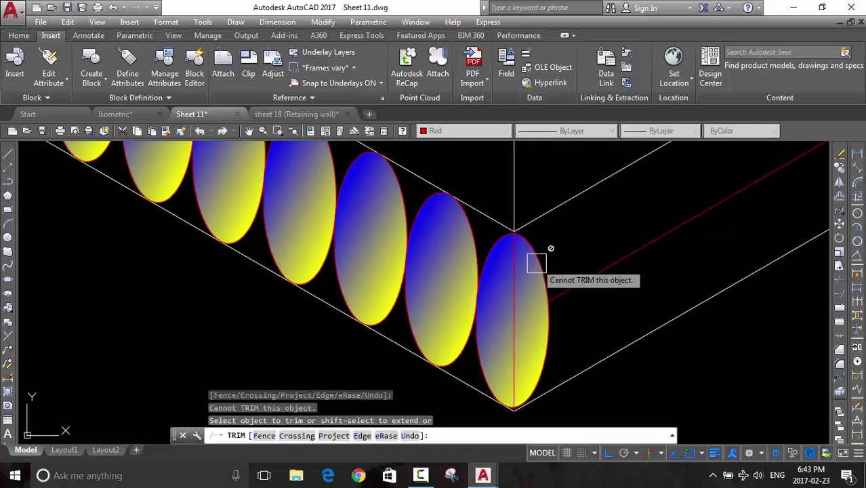
pyautogui.press('Escape')
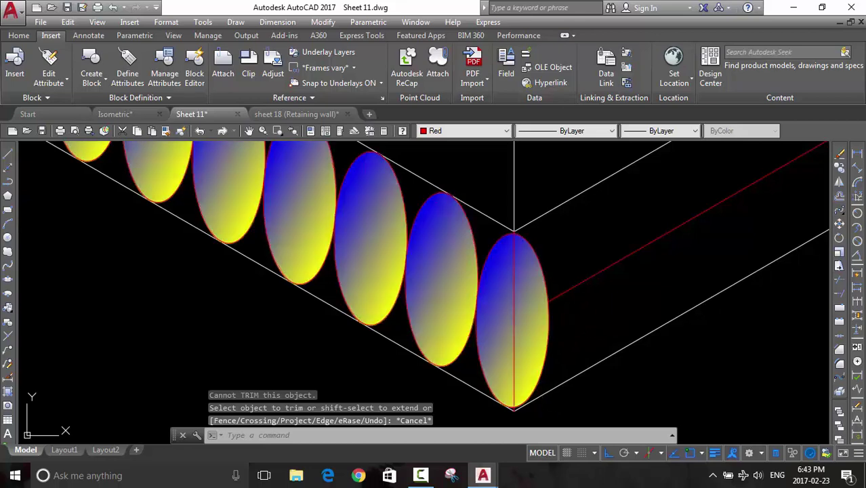
# Explode the ellipse array and trim the last ellipse's overhang past the corner line
pyautogui.click(537, 325)
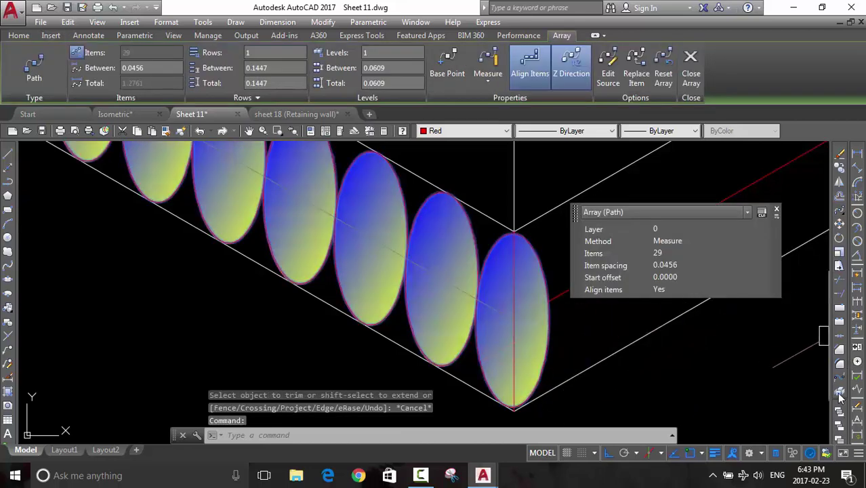
pyautogui.write('x')
pyautogui.press('Return')
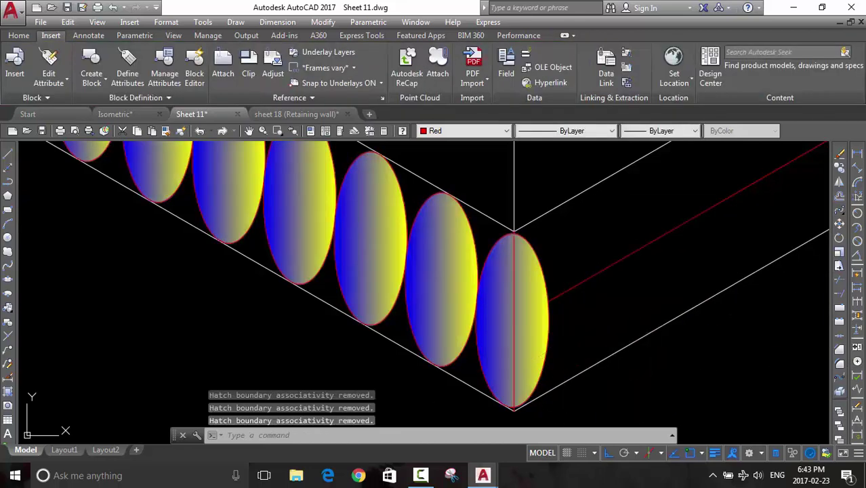
pyautogui.write('tr')
pyautogui.press('Return')
pyautogui.press('Return')
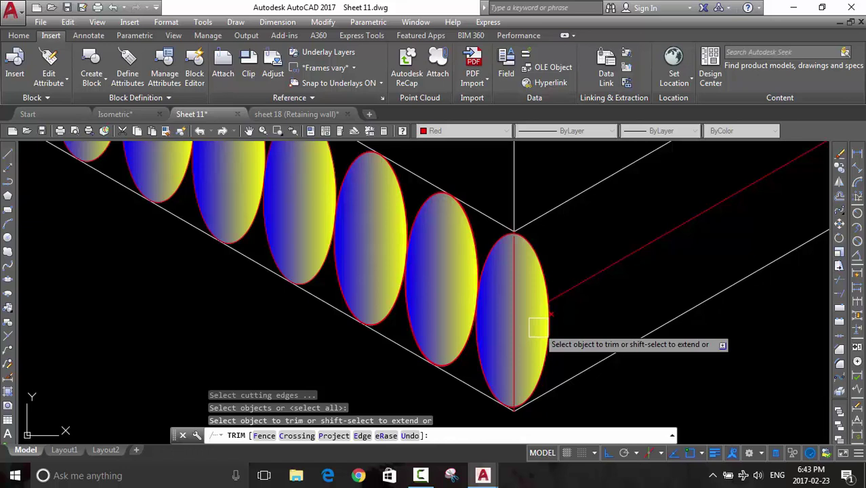
pyautogui.click(530, 352)
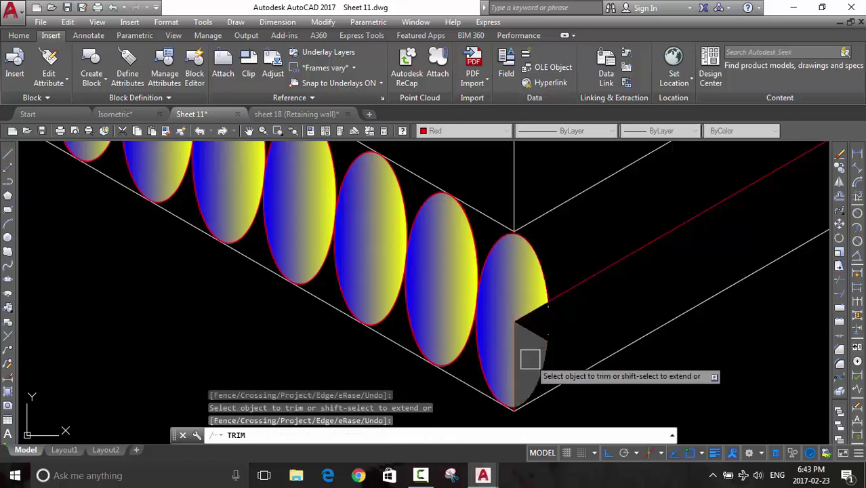
pyautogui.click(539, 280)
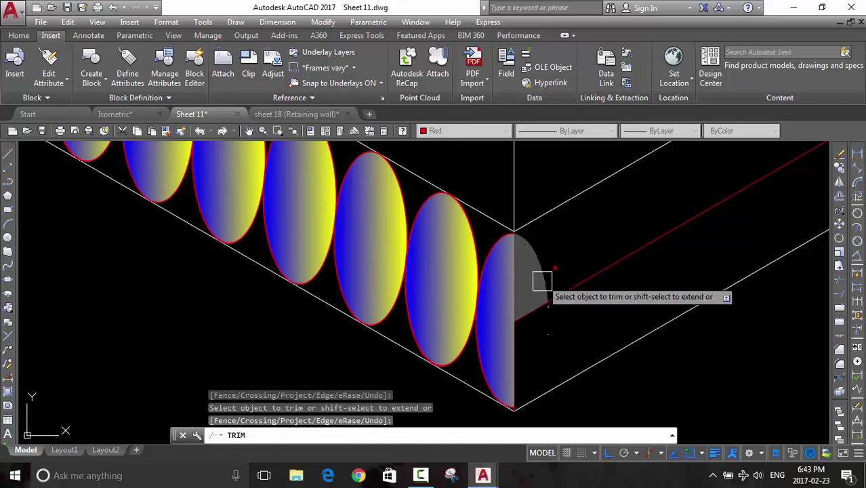
pyautogui.press('Escape')
# Try trimming and erasing the leftover half-ellipse hatch, then undo the erase
pyautogui.click(547, 326)
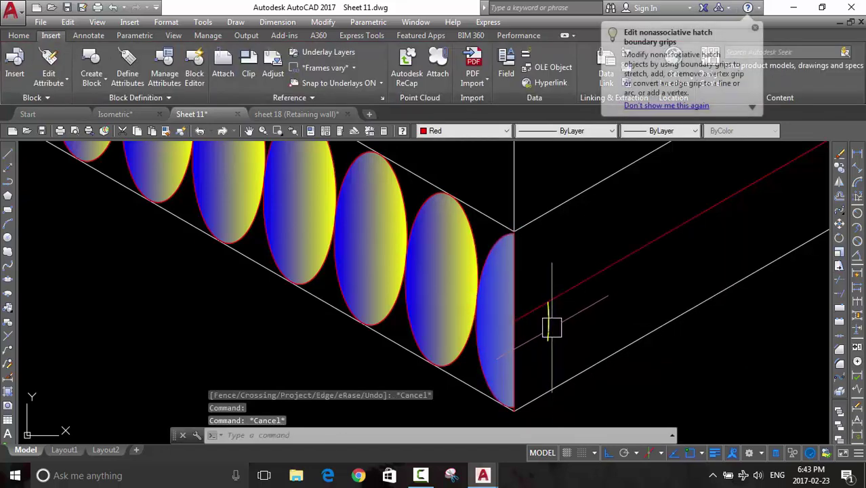
pyautogui.press('Escape')
pyautogui.press('Return')
pyautogui.press('Return')
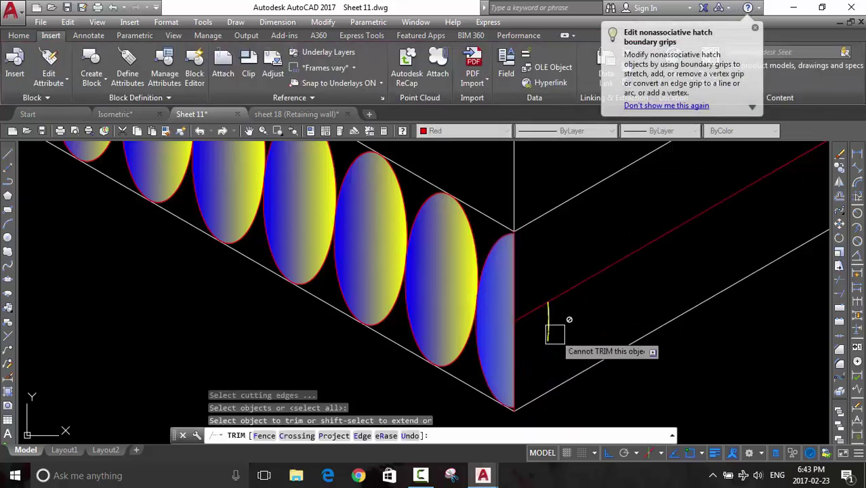
pyautogui.click(549, 327)
pyautogui.press('Escape')
pyautogui.click(550, 322)
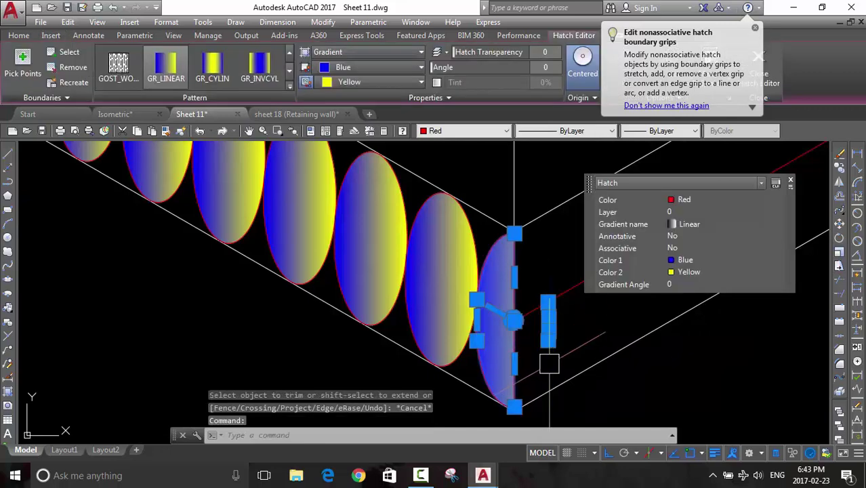
pyautogui.press('e')
pyautogui.press('Return')
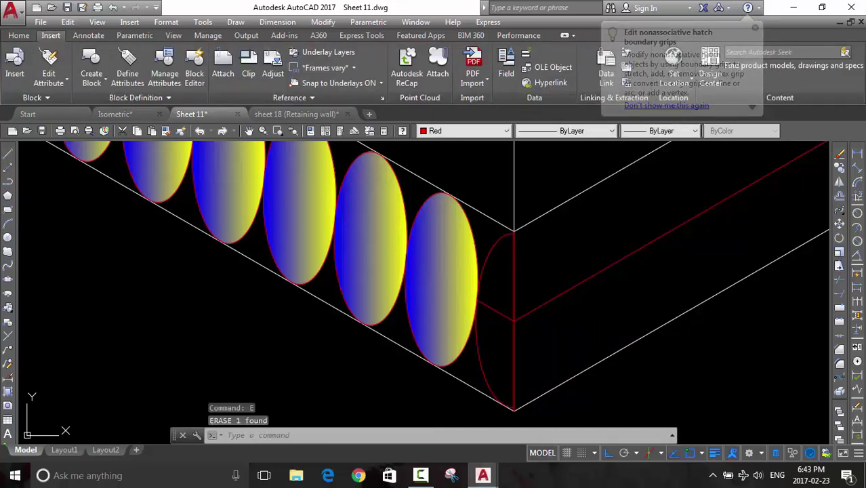
pyautogui.hotkey('ctrl', 'z')
# Undo the last trim to restore the gradient ellipse, then clear the selection
pyautogui.click(549, 318)
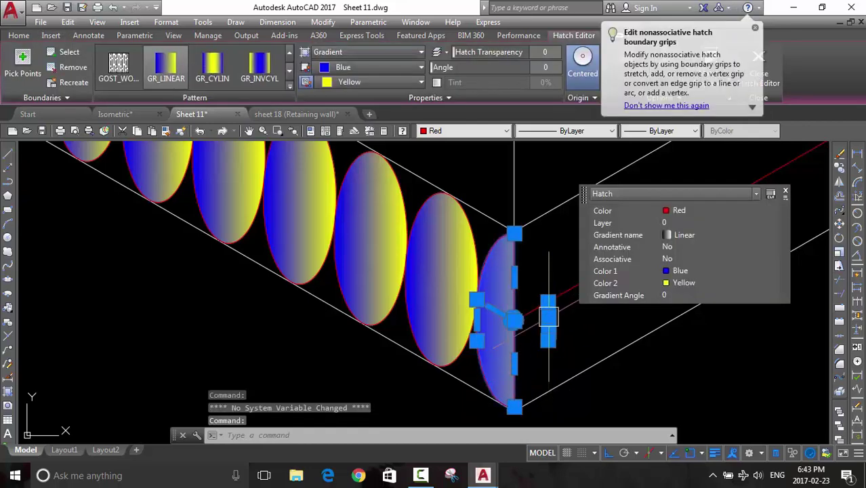
pyautogui.scroll(3, 549, 319)
pyautogui.moveTo(560, 337); pyautogui.dragTo(543, 299, button='middle')
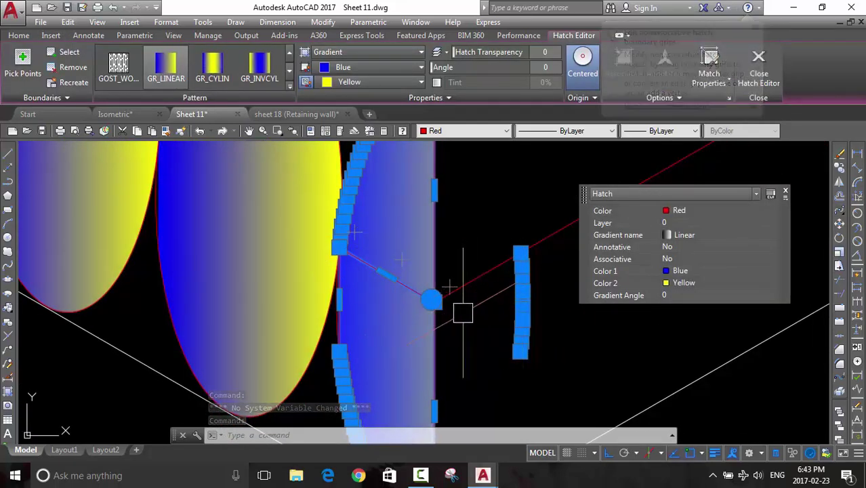
pyautogui.hotkey('ctrl', 'z')
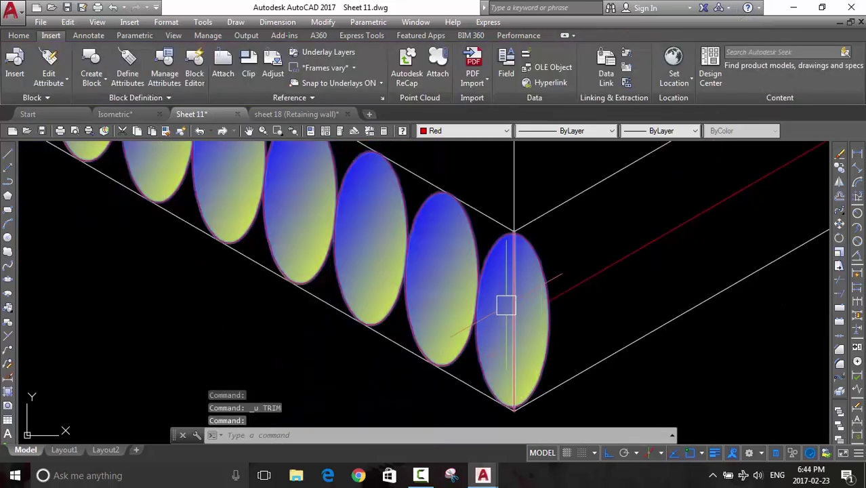
pyautogui.click(529, 320)
pyautogui.press('Escape')
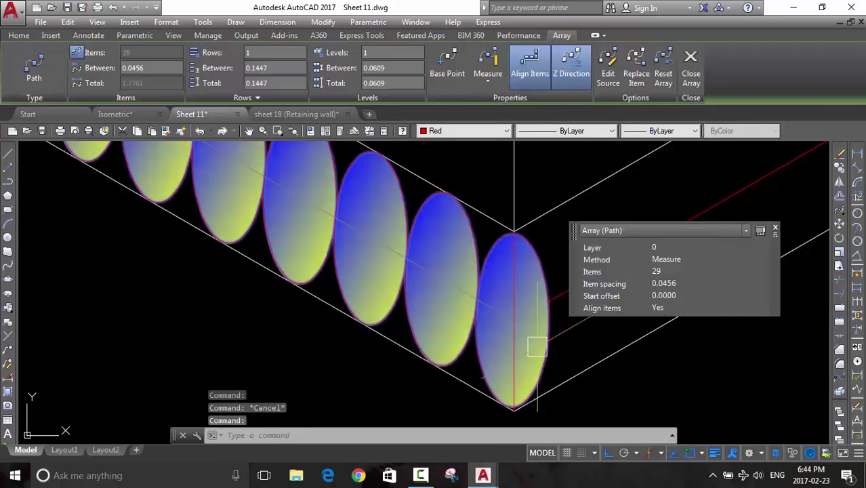
pyautogui.press('Escape')
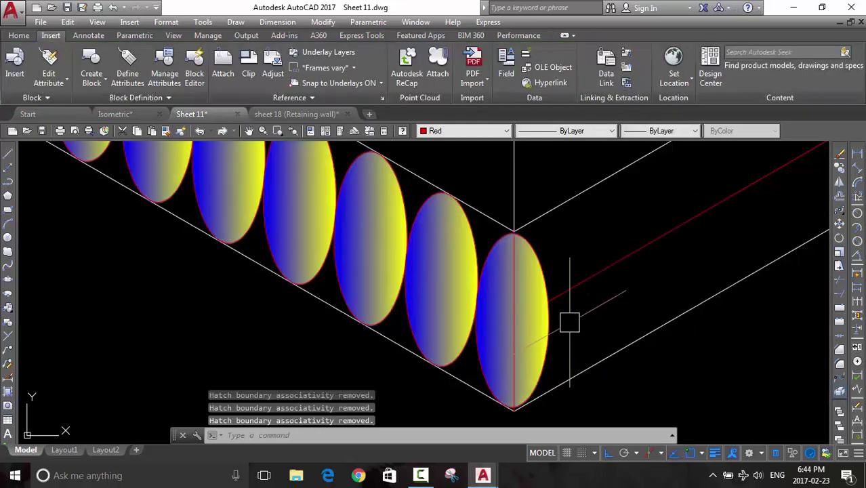
# Trim the last ellipse's parts beyond the corner line, including the lower yellow part
pyautogui.write('tr')
pyautogui.press('Return')
pyautogui.press('Return')
pyautogui.scroll(3, 547, 305)
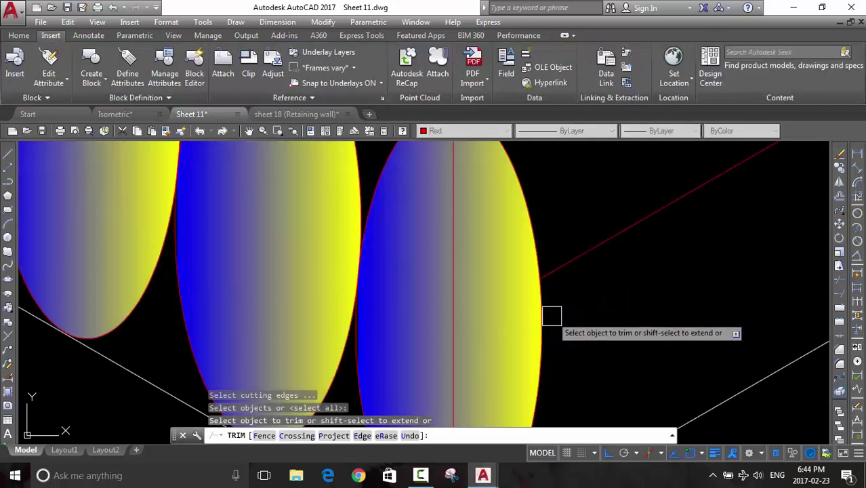
pyautogui.click(543, 310)
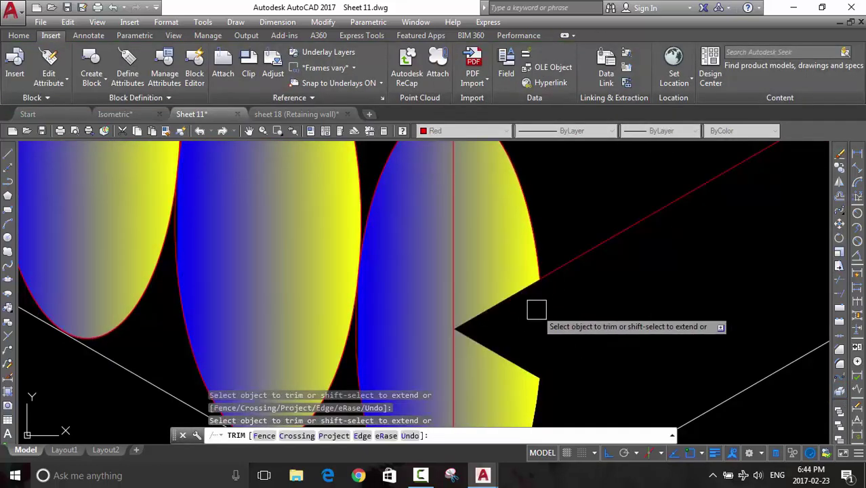
pyautogui.moveTo(541, 358); pyautogui.dragTo(583, 253, button='middle')
pyautogui.click(583, 253)
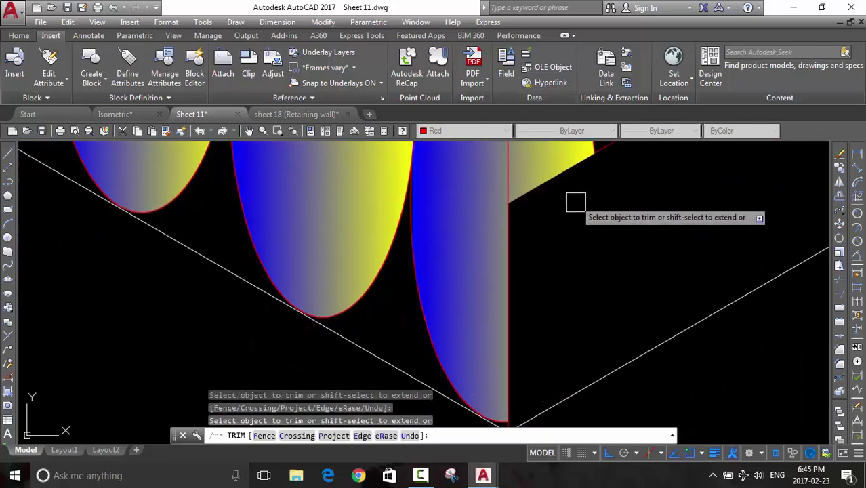
pyautogui.scroll(-2, 574, 199)
pyautogui.moveTo(574, 199); pyautogui.dragTo(560, 290, button='middle')
pyautogui.scroll(-2, 561, 231)
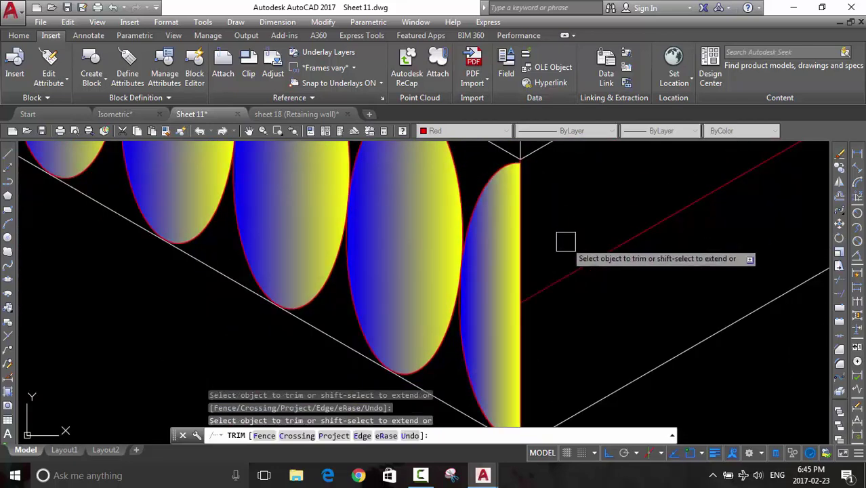
pyautogui.scroll(-3, 566, 240)
pyautogui.press('Escape')
# Pan and zoom to check the band's trimmed corner end
pyautogui.scroll(-3, 555, 290)
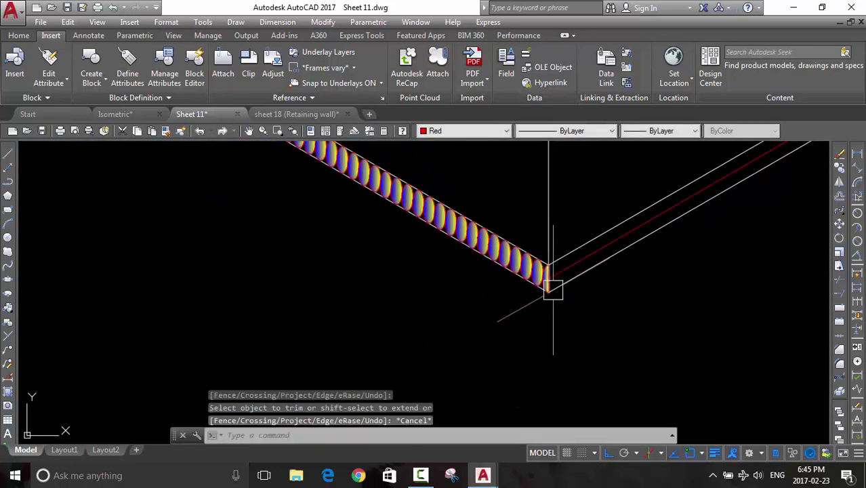
pyautogui.scroll(2, 543, 305)
pyautogui.moveTo(393, 236); pyautogui.dragTo(414, 274, button='middle')
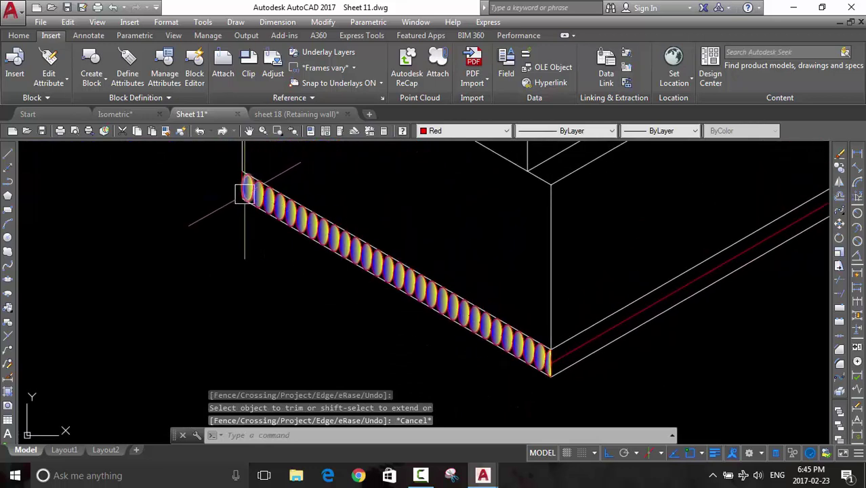
pyautogui.moveTo(574, 360); pyautogui.dragTo(519, 365, button='middle')
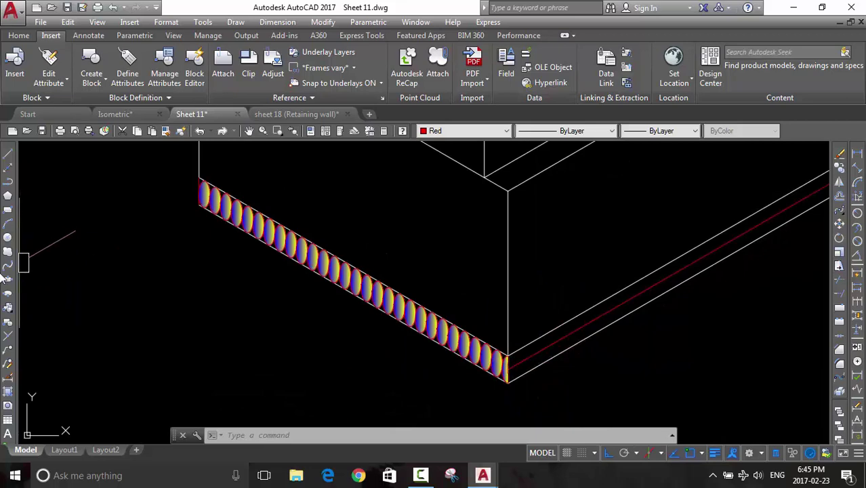
# Draw a full ellipse spanning the wall corner from top to lower corner point
pyautogui.click(8, 301)
pyautogui.click(8, 280)
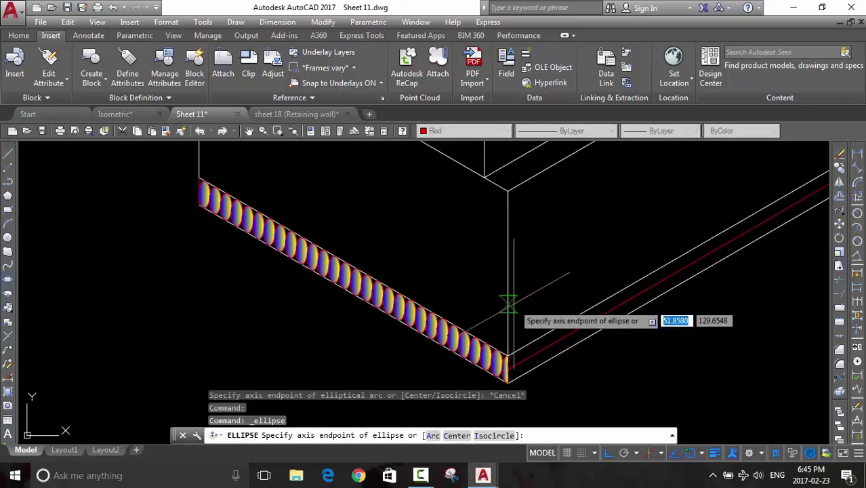
pyautogui.scroll(5, 511, 351)
pyautogui.moveTo(511, 368); pyautogui.dragTo(427, 226, button='middle')
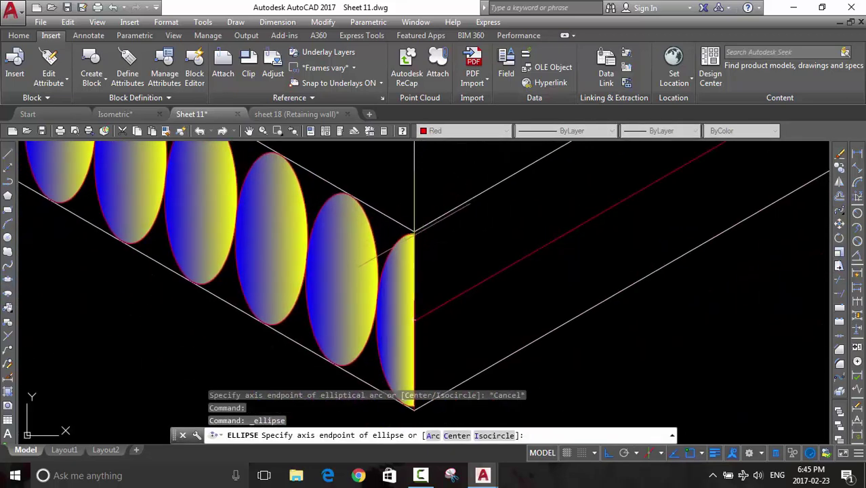
pyautogui.click(414, 234)
pyautogui.click(414, 404)
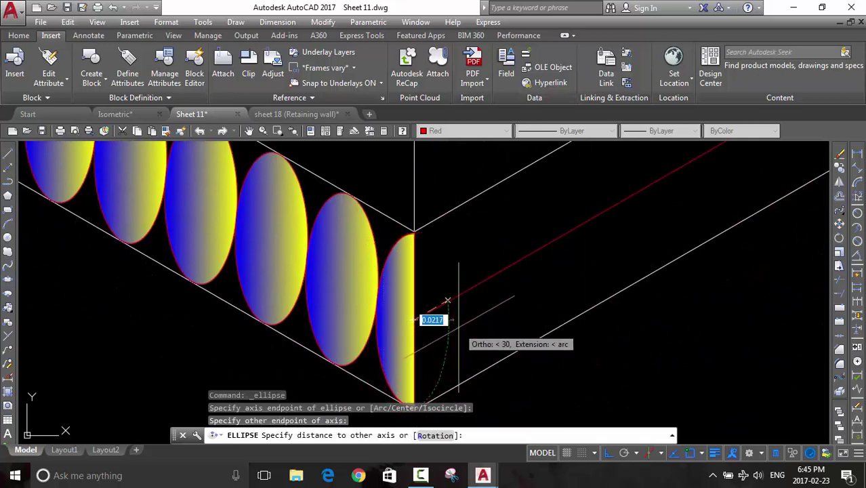
pyautogui.click(447, 300)
pyautogui.press('Escape')
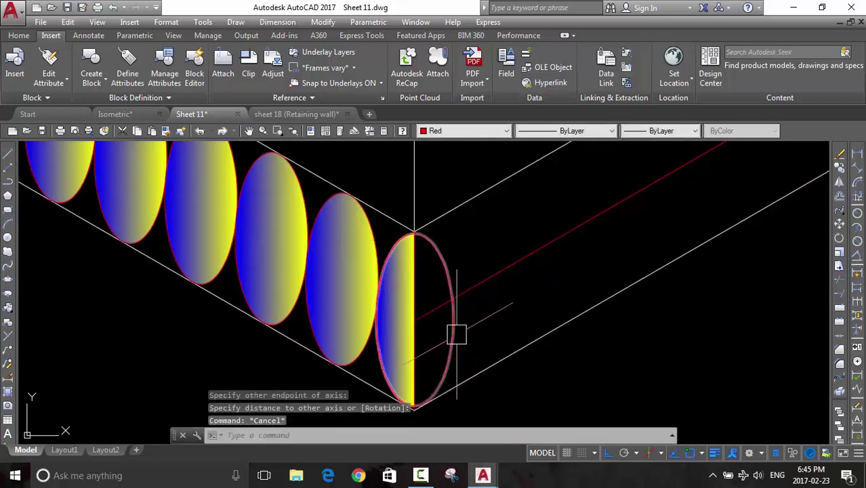
# Try moving the new ellipse further along the wall, then undo the move
pyautogui.click(453, 332)
pyautogui.write('M')
pyautogui.press('Return')
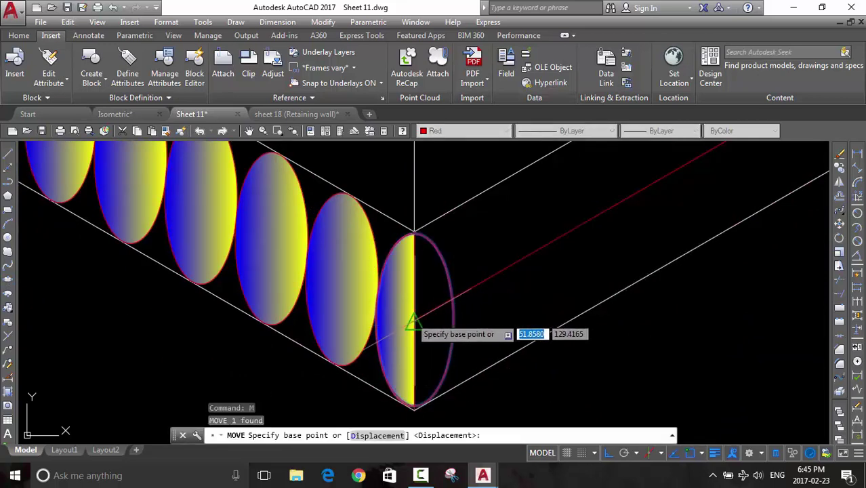
pyautogui.click(414, 320)
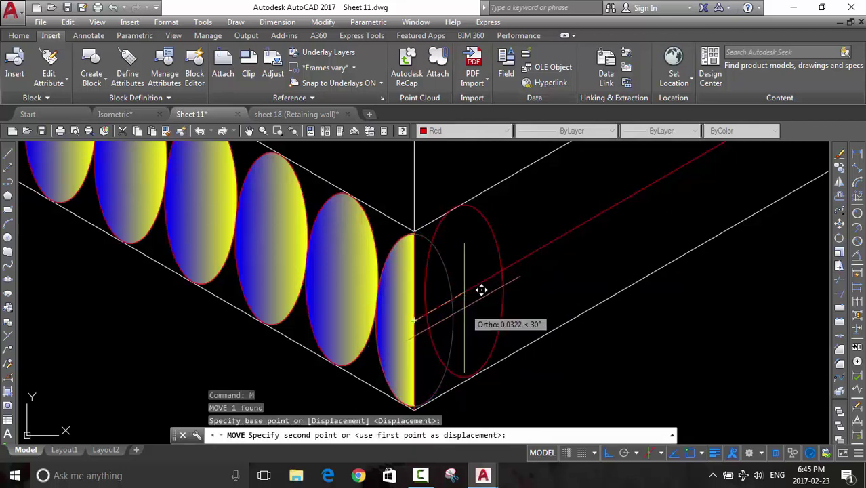
pyautogui.press('Escape')
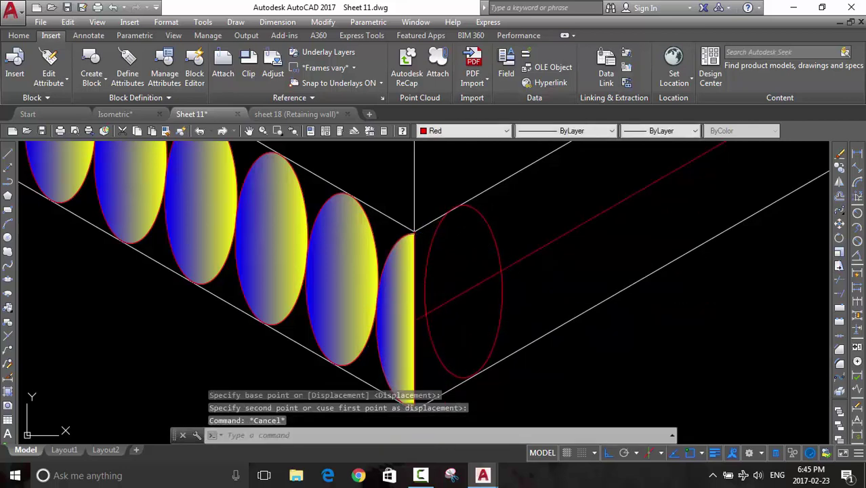
pyautogui.click(507, 305)
pyautogui.press('Return')
pyautogui.click(437, 310)
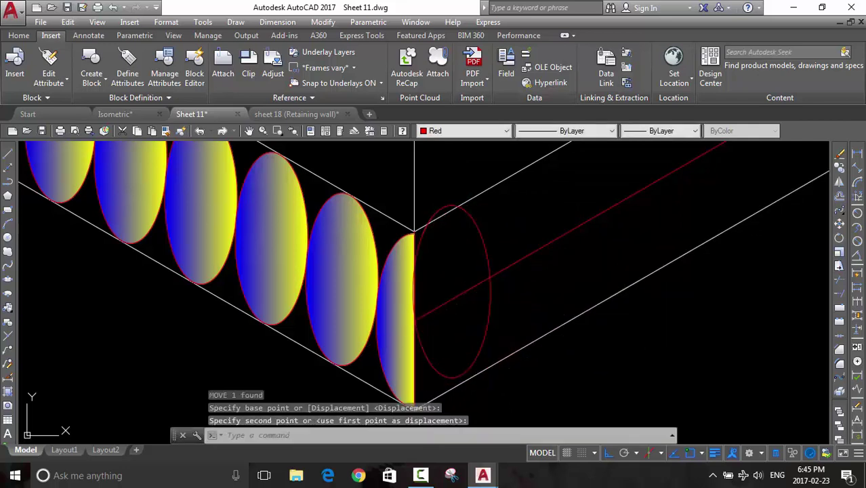
pyautogui.click(523, 335)
pyautogui.hotkey('ctrl', 'z')
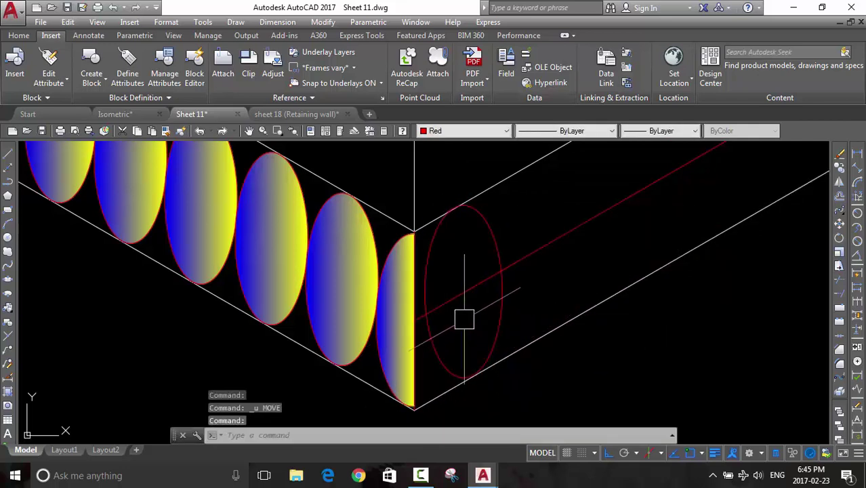
# Begin another move of the red ellipse, cancel it, and pan toward the band's end
pyautogui.click(431, 249)
pyautogui.write('M')
pyautogui.press('Return')
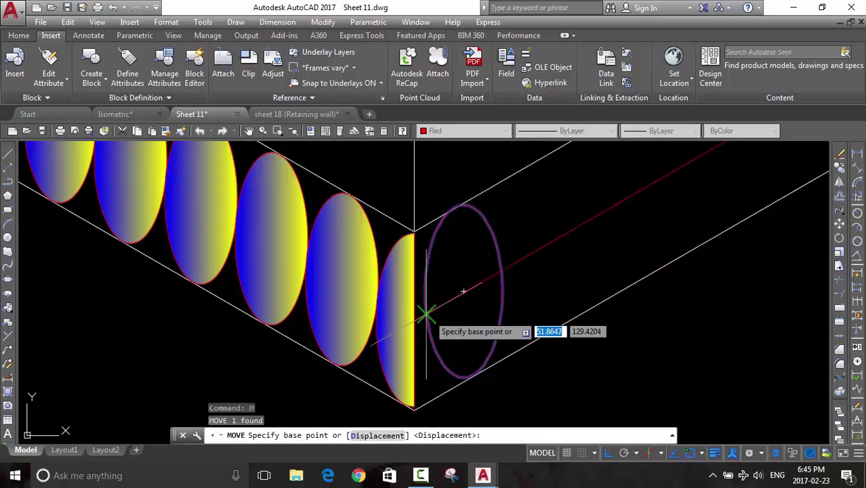
pyautogui.click(423, 317)
pyautogui.press('Escape')
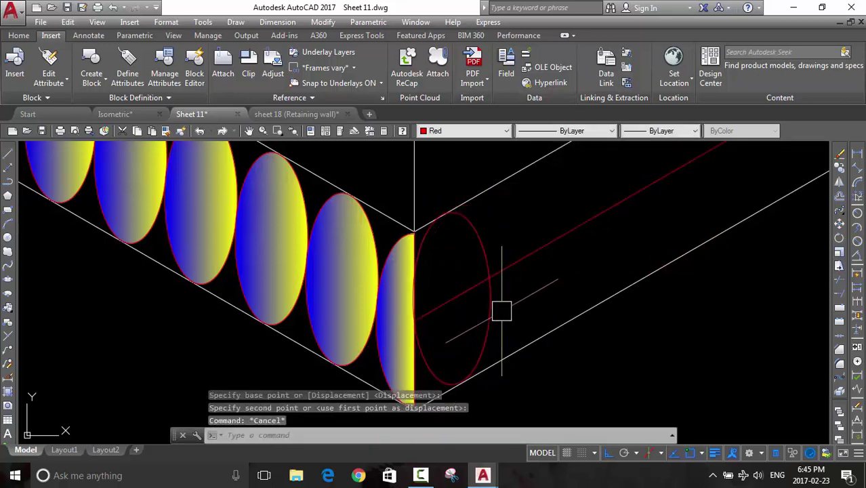
pyautogui.moveTo(501, 309); pyautogui.dragTo(562, 335, button='middle')
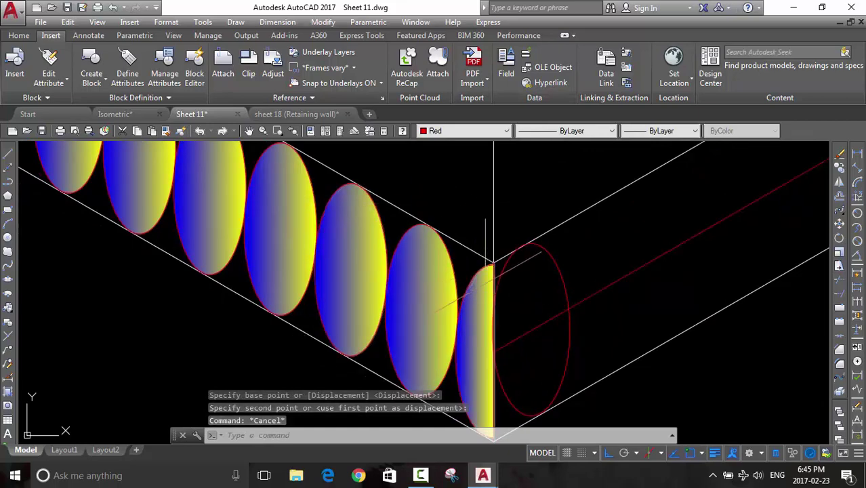
# Hatch-fill the inside of the last ellipse
pyautogui.write('h')
pyautogui.press('Return')
pyautogui.click(522, 305)
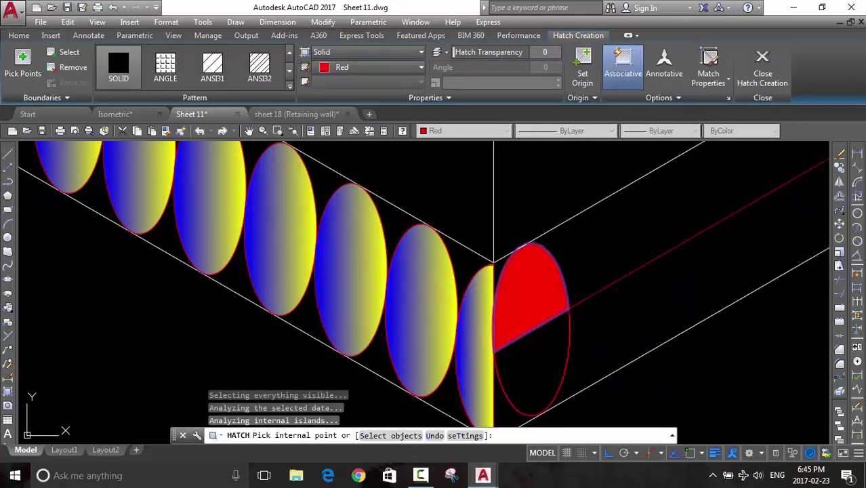
pyautogui.press('Return')
pyautogui.click(420, 298)
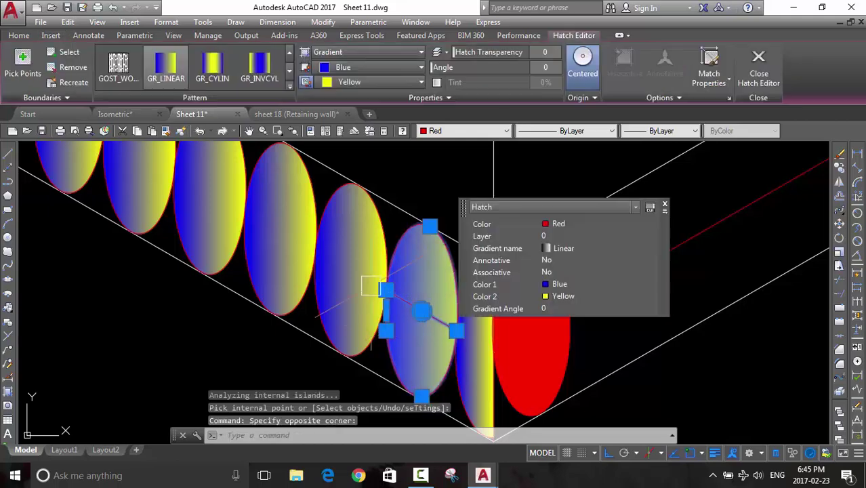
pyautogui.click(20, 37)
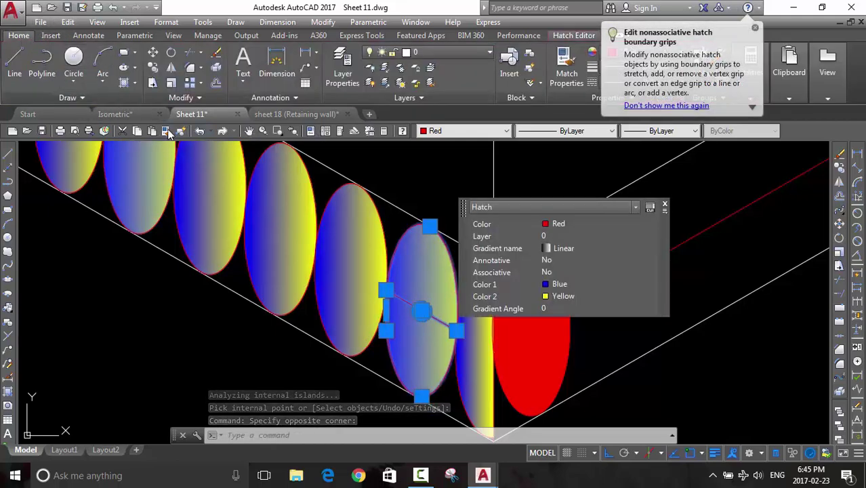
# Use MATCHPROP to give the red-filled ellipse the blue-to-yellow gradient of its neighbours
pyautogui.write('ma')
pyautogui.press('Return')
pyautogui.click(520, 292)
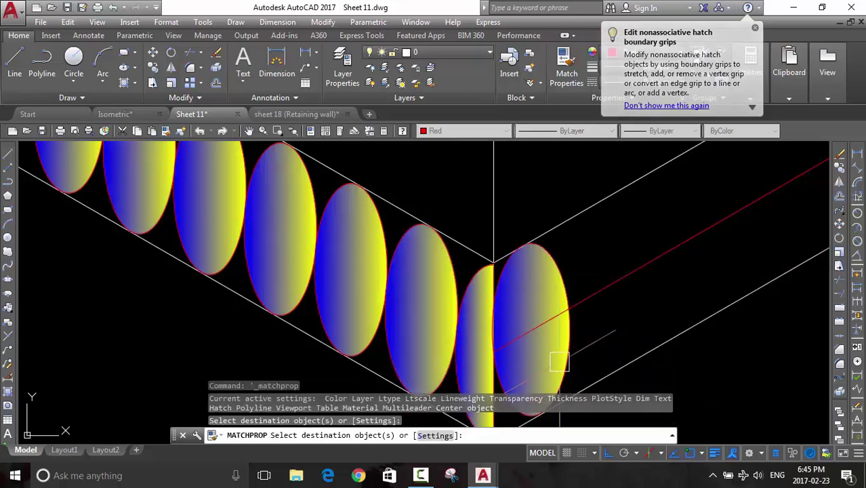
pyautogui.press('Escape')
pyautogui.scroll(-2, 705, 356)
pyautogui.scroll(-2, 651, 342)
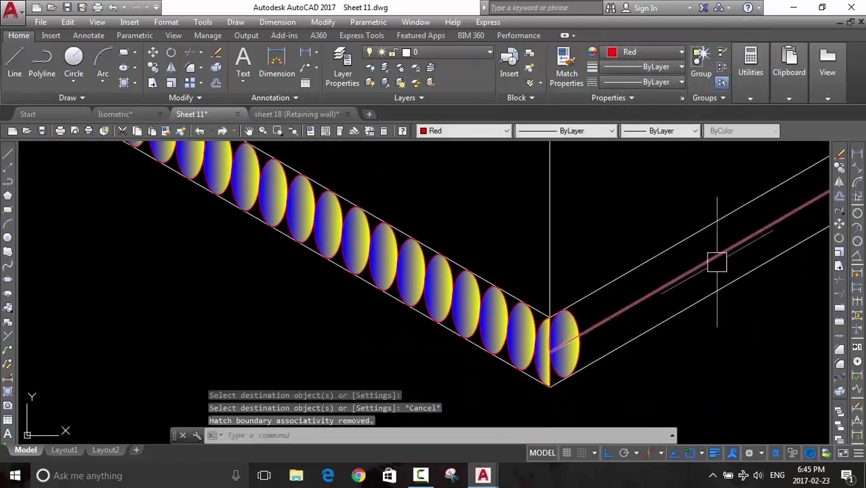
# Path-array the two corner ellipses along the red footing edge line
pyautogui.click(840, 212)
pyautogui.scroll(1, 570, 331)
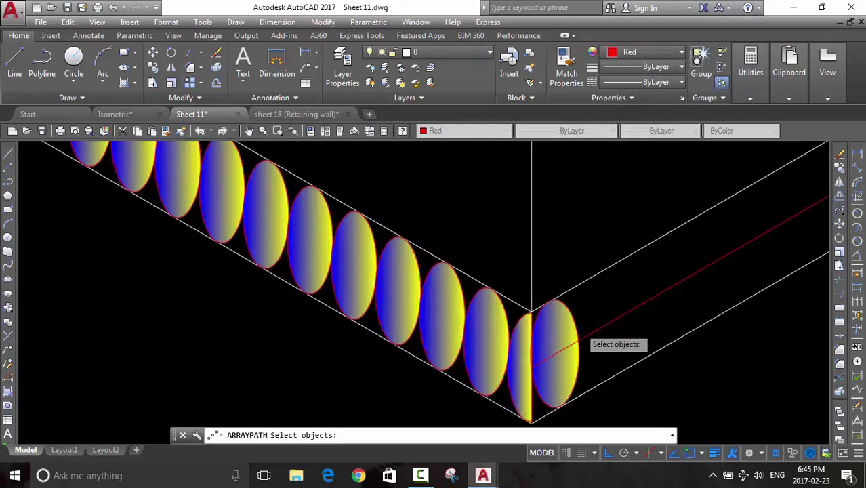
pyautogui.scroll(3, 583, 319)
pyautogui.moveTo(583, 298); pyautogui.dragTo(534, 312)
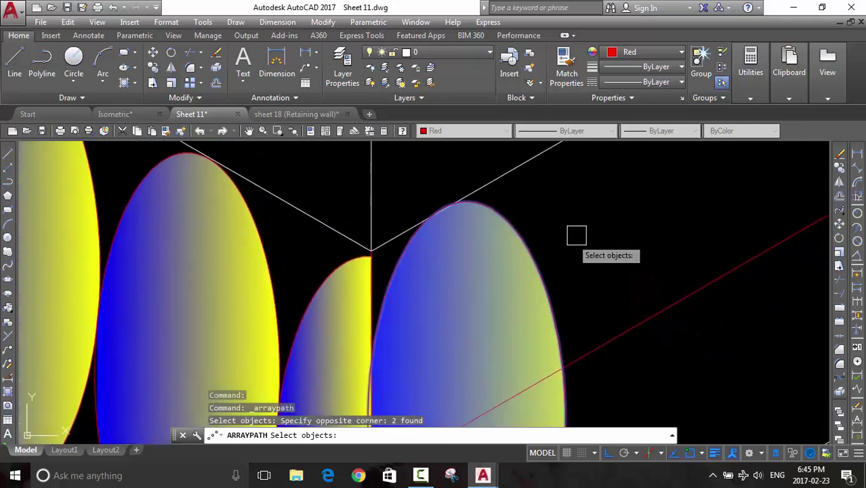
pyautogui.moveTo(596, 249); pyautogui.dragTo(576, 234, button='middle')
pyautogui.press('Return')
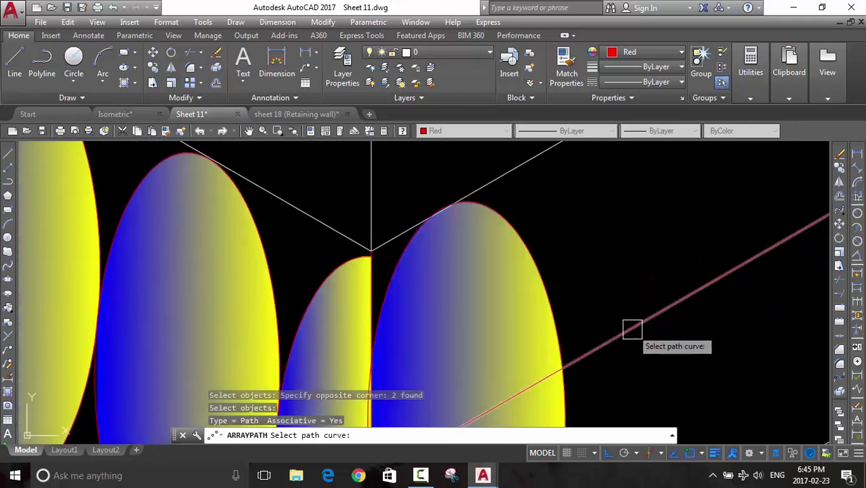
pyautogui.click(632, 330)
pyautogui.scroll(2, 610, 332)
pyautogui.scroll(1, 425, 337)
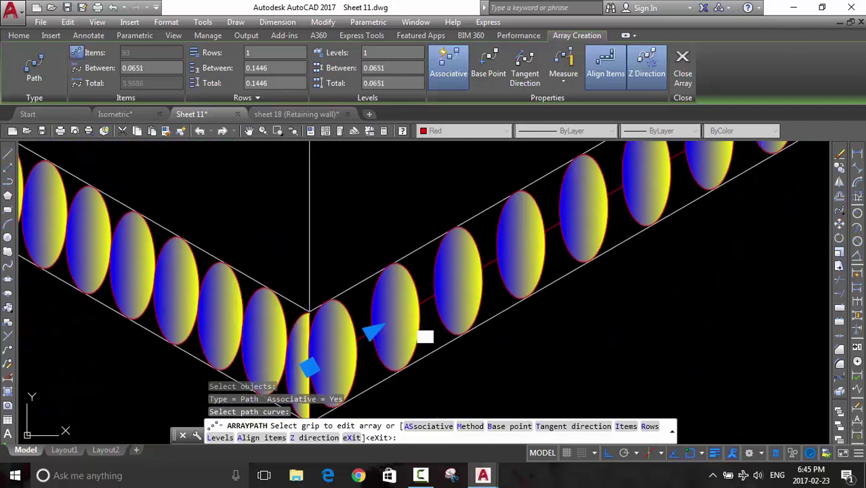
pyautogui.press('Return')
# Tighten the path array spacing to 0.0485 so 124 ellipses fit along the strip
pyautogui.scroll(3, 458, 229)
pyautogui.scroll(2, 458, 228)
pyautogui.click(475, 248)
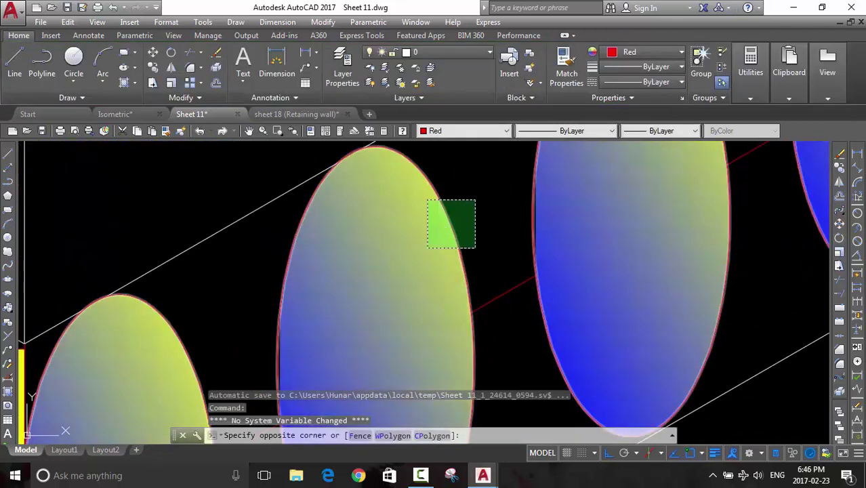
pyautogui.click(428, 201)
pyautogui.scroll(-3, 329, 377)
pyautogui.scroll(-2, 449, 295)
pyautogui.scroll(5, 393, 286)
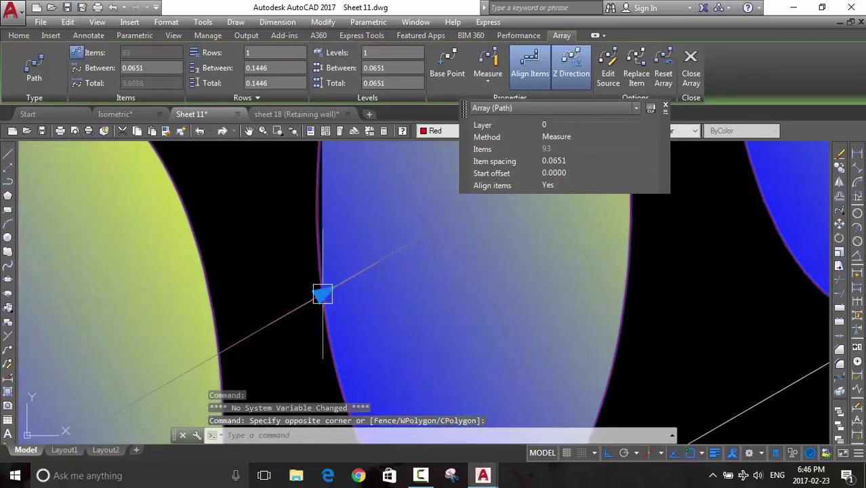
pyautogui.click(323, 294)
pyautogui.click(221, 352)
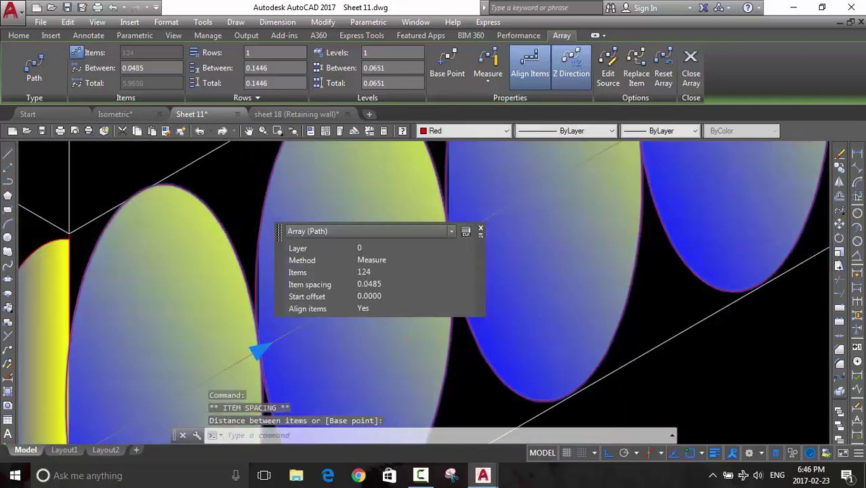
pyautogui.scroll(-2, 260, 351)
pyautogui.press('Escape')
# Pan along the wall to inspect the ellipse array and reselect it
pyautogui.scroll(-2, 632, 296)
pyautogui.moveTo(632, 296); pyautogui.dragTo(314, 383, button='middle')
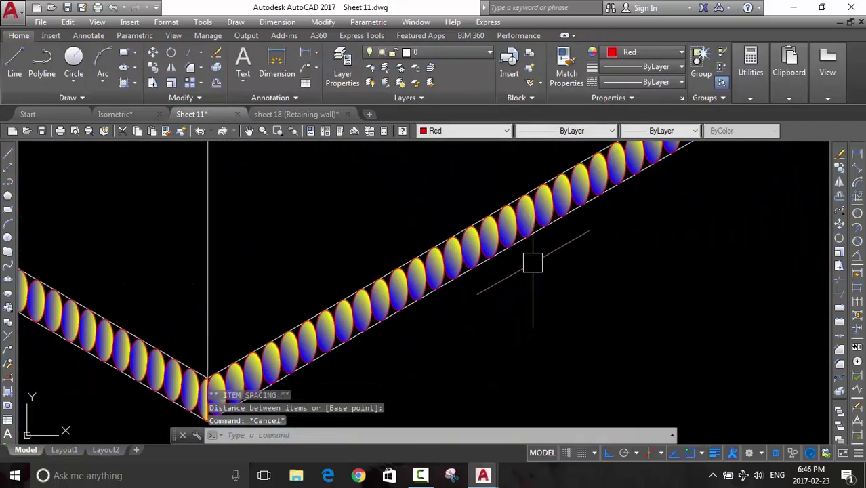
pyautogui.scroll(-2, 563, 262)
pyautogui.scroll(-2, 631, 240)
pyautogui.scroll(3, 630, 239)
pyautogui.moveTo(610, 247); pyautogui.dragTo(471, 279, button='middle')
pyautogui.scroll(-2, 329, 371)
pyautogui.scroll(-2, 329, 372)
pyautogui.scroll(-2, 508, 259)
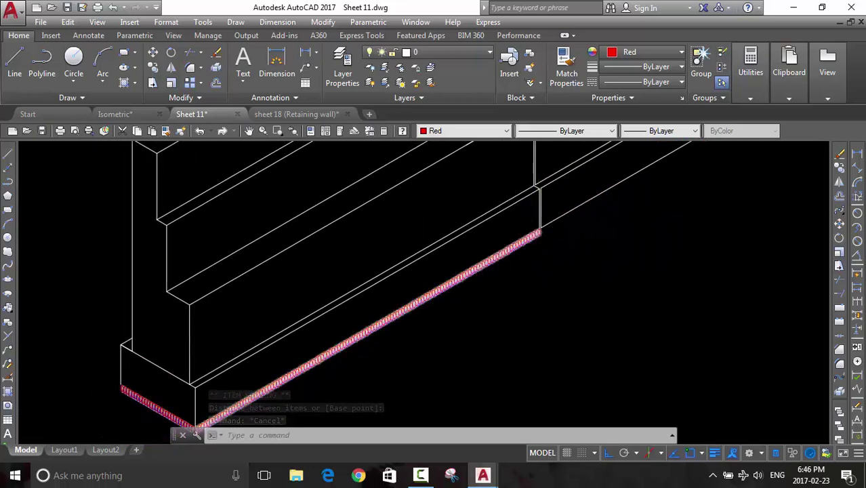
pyautogui.scroll(3, 539, 236)
pyautogui.scroll(3, 540, 242)
pyautogui.moveTo(539, 242); pyautogui.dragTo(558, 265, button='middle')
pyautogui.scroll(1, 558, 265)
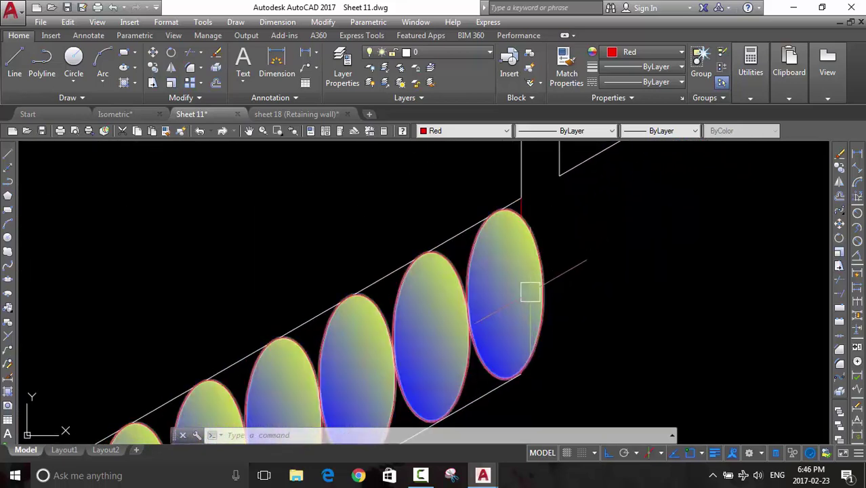
pyautogui.click(530, 292)
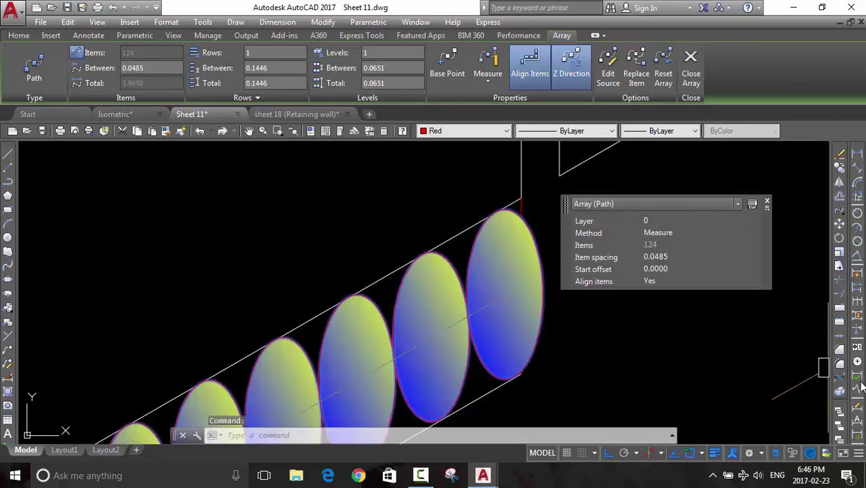
# Explode the ellipse array and trim the end ellipse flush at the wall's vertical edge
pyautogui.write('x')
pyautogui.press('Return')
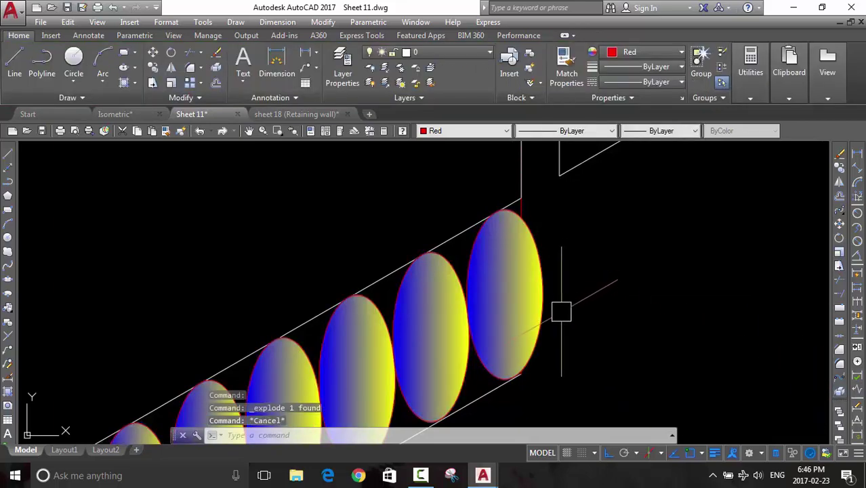
pyautogui.write('r')
pyautogui.press('Return')
pyautogui.press('Return')
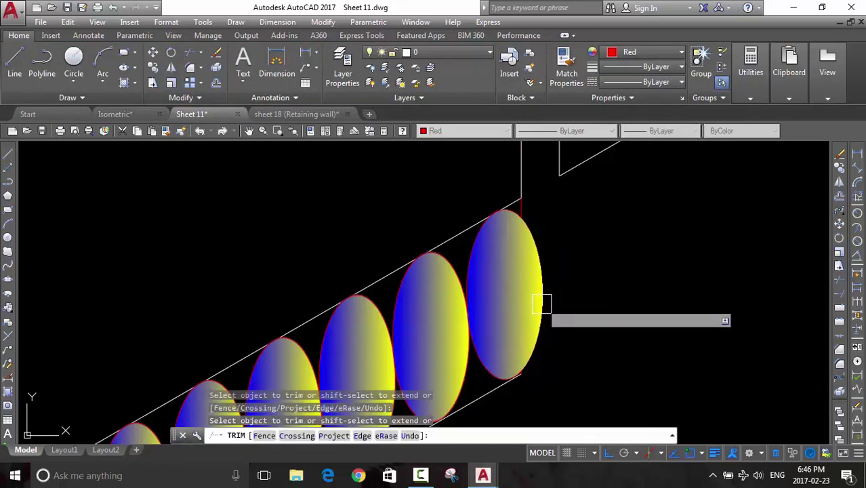
pyautogui.click(541, 299)
pyautogui.click(536, 261)
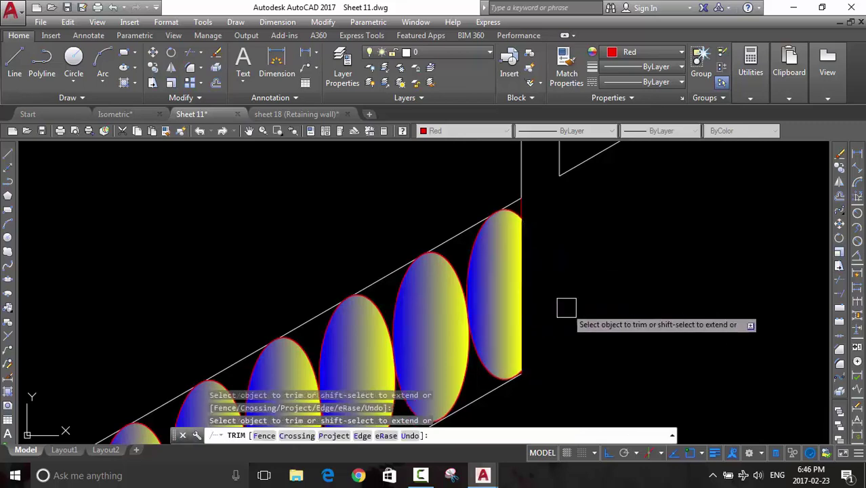
pyautogui.scroll(-2, 567, 306)
pyautogui.moveTo(576, 291); pyautogui.dragTo(604, 269, button='middle')
pyautogui.scroll(-1, 589, 281)
pyautogui.scroll(-1, 581, 288)
pyautogui.press('Escape')
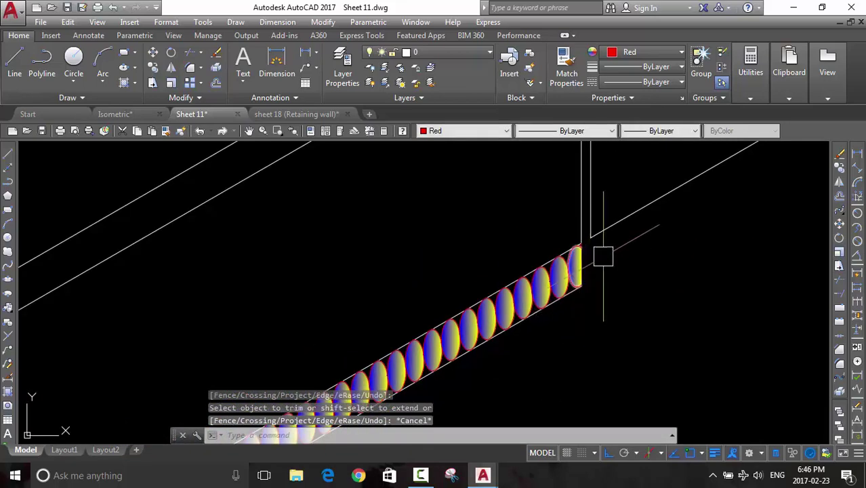
# Zoom out to view the whole wall with the trimmed ellipse strip
pyautogui.scroll(-2, 675, 251)
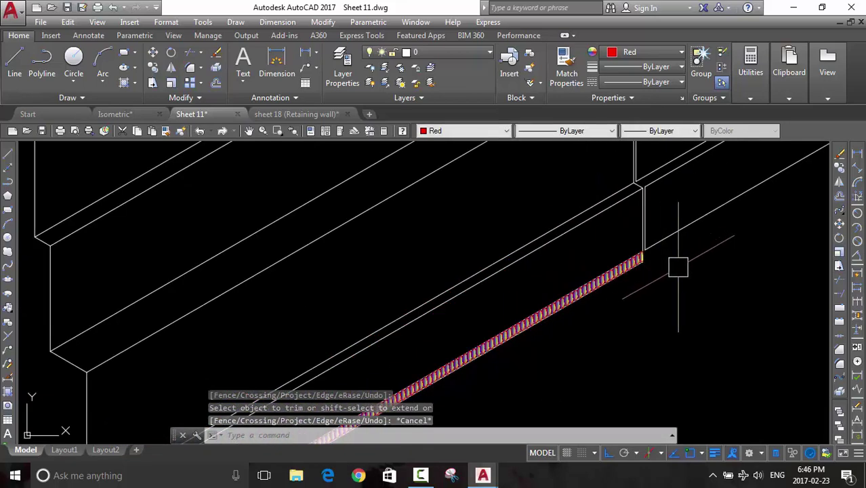
pyautogui.scroll(-2, 476, 254)
pyautogui.scroll(-3, 526, 267)
pyautogui.moveTo(526, 267)
pyautogui.mouseDown(button='middle')
pyautogui.moveTo(542, 318)
pyautogui.moveTo(574, 308)
pyautogui.mouseUp(button='middle')
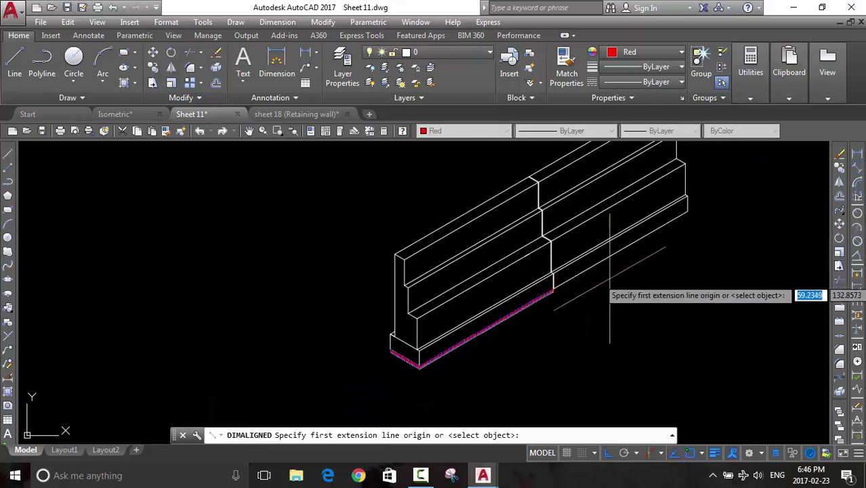
# Pick the footing edge point and the wall corner as the aligned dimension's endpoints
pyautogui.scroll(2, 529, 318)
pyautogui.scroll(2, 468, 343)
pyautogui.moveTo(467, 342)
pyautogui.mouseDown(button='middle')
pyautogui.moveTo(517, 255)
pyautogui.moveTo(478, 248)
pyautogui.mouseUp(button='middle')
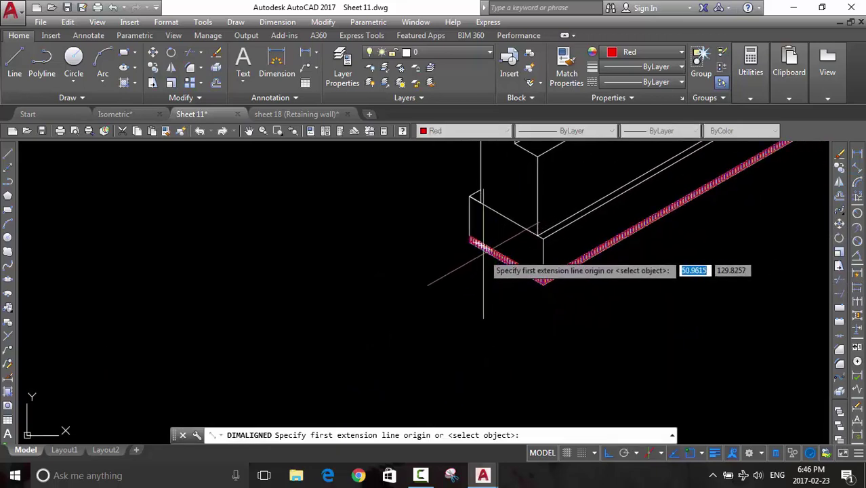
pyautogui.scroll(3, 470, 238)
pyautogui.scroll(2, 499, 209)
pyautogui.click(493, 192)
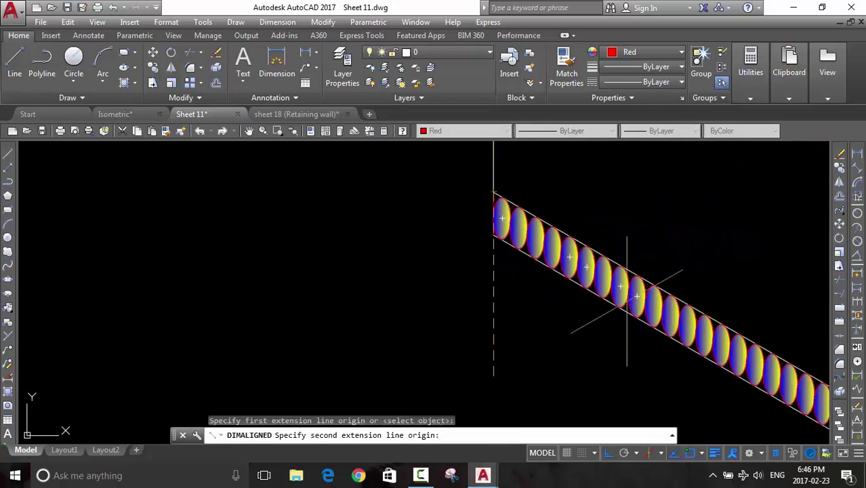
pyautogui.scroll(-3, 667, 309)
pyautogui.scroll(2, 574, 303)
pyautogui.scroll(2, 575, 319)
pyautogui.scroll(1, 575, 319)
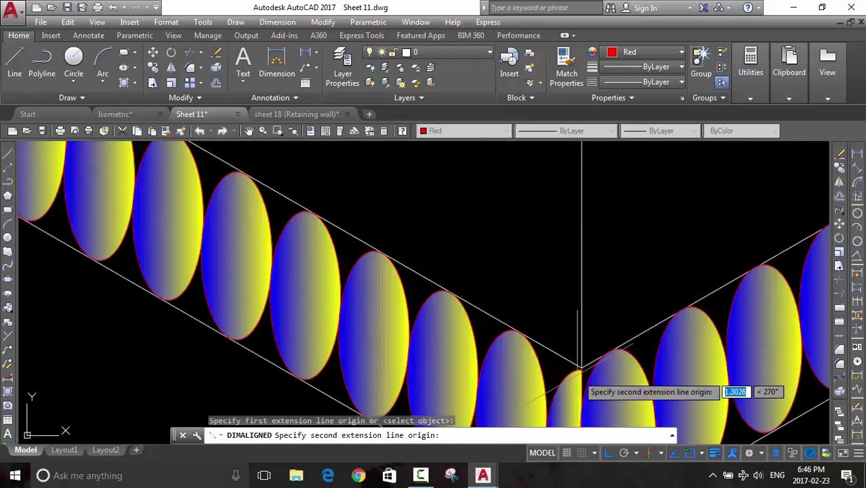
pyautogui.click(581, 364)
# Place the 1.3 dimension line beside the footing's short edge and select it
pyautogui.scroll(-1, 529, 386)
pyautogui.scroll(-1, 608, 270)
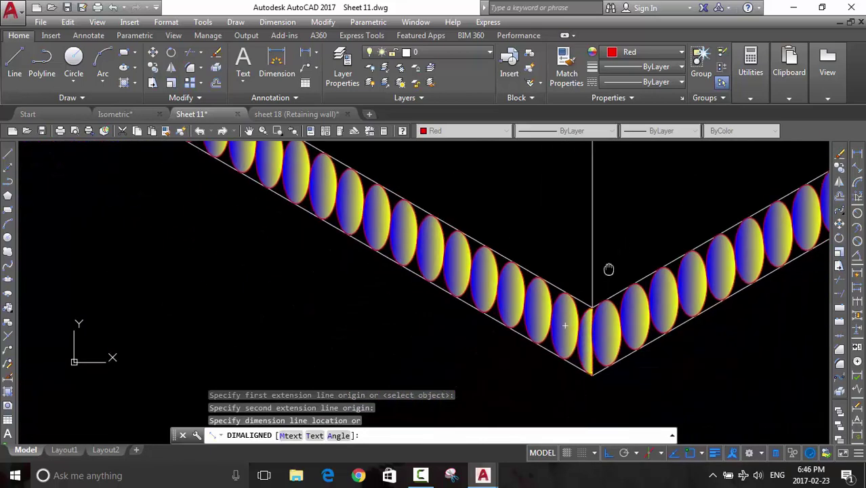
pyautogui.scroll(-2, 506, 330)
pyautogui.scroll(1, 560, 294)
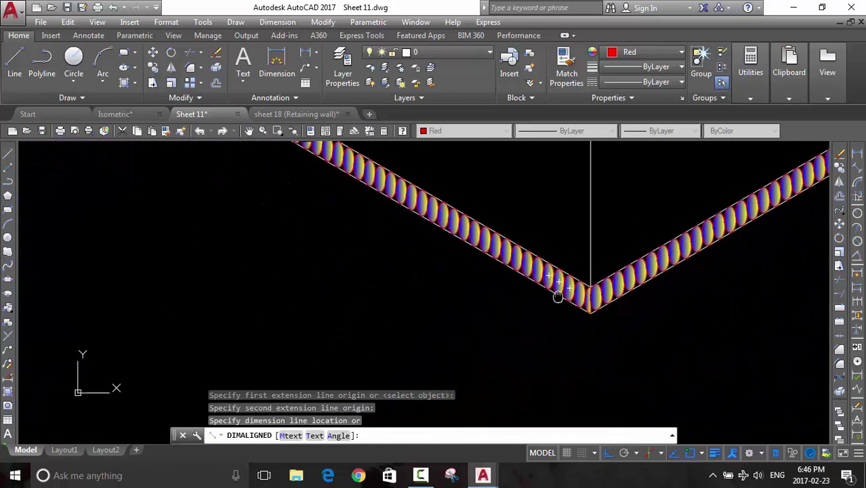
pyautogui.click(499, 346)
pyautogui.press('Escape')
pyautogui.click(417, 298)
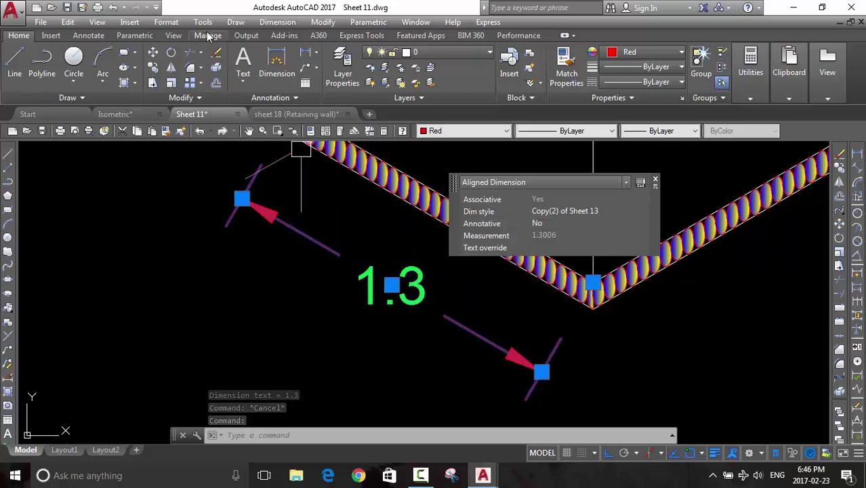
# Set the Copy(2) of Sheet 13 dimension style's primary unit precision to 0.00
pyautogui.click(166, 22)
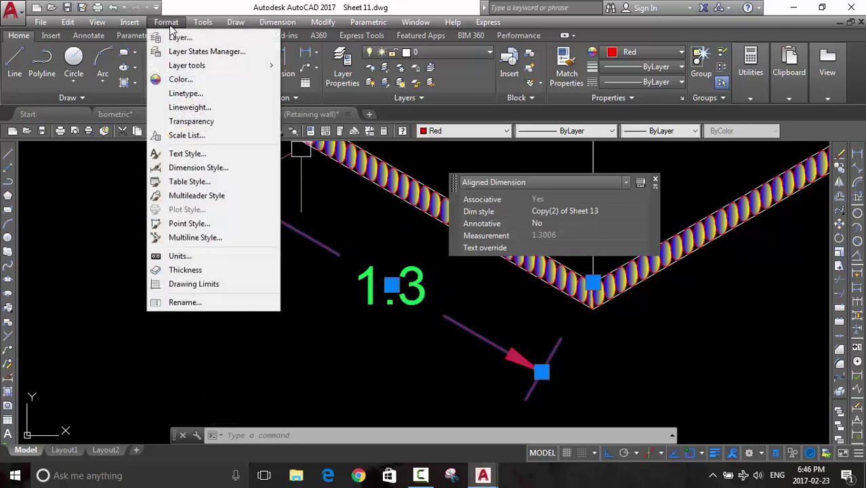
pyautogui.click(186, 168)
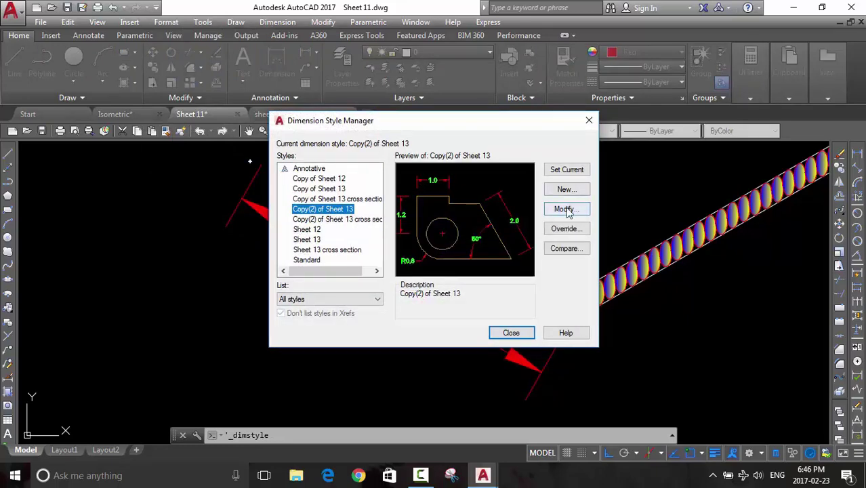
pyautogui.hotkey('alt', 'm')
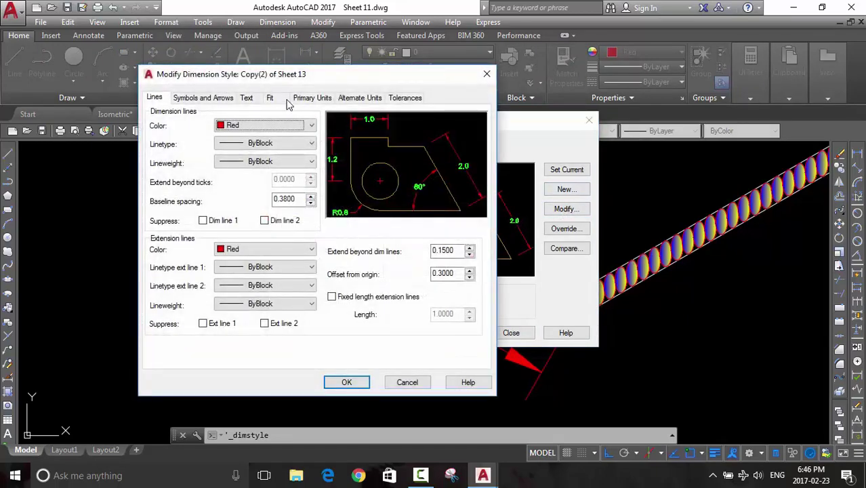
pyautogui.click(313, 99)
pyautogui.click(278, 145)
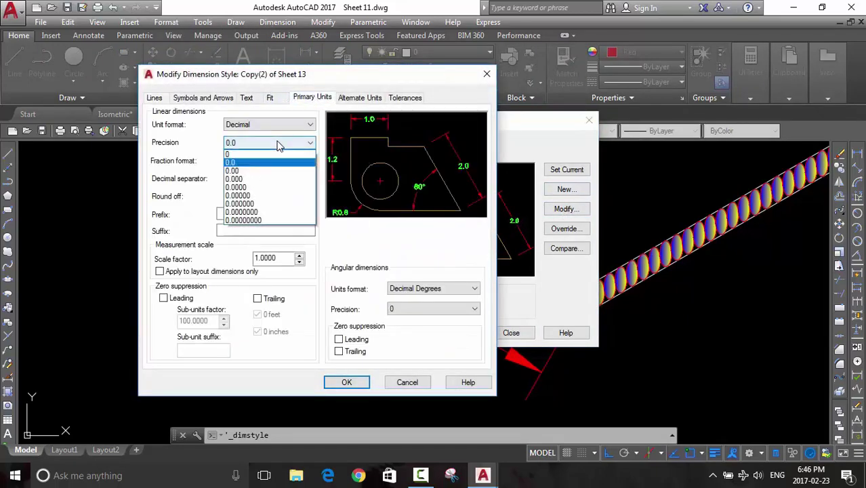
pyautogui.click(248, 171)
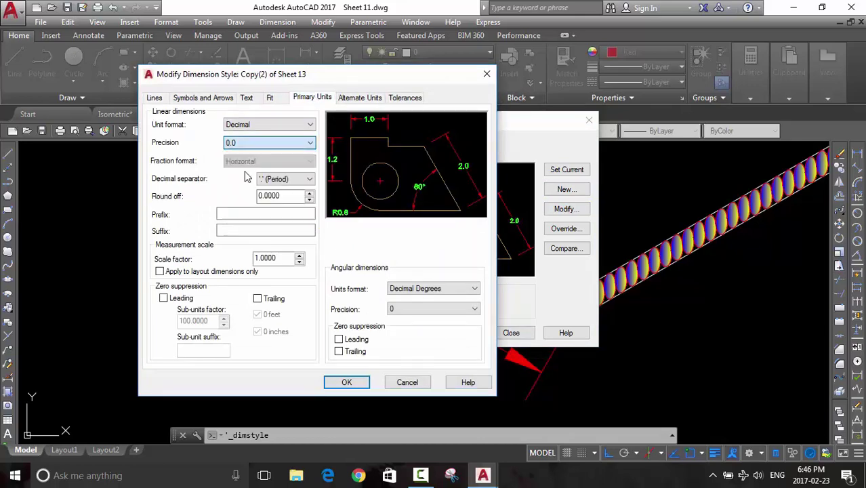
pyautogui.click(345, 384)
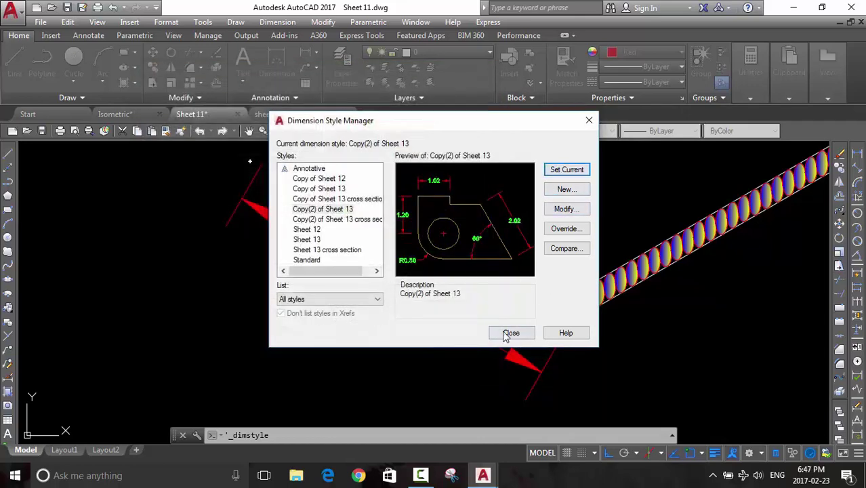
pyautogui.click(509, 333)
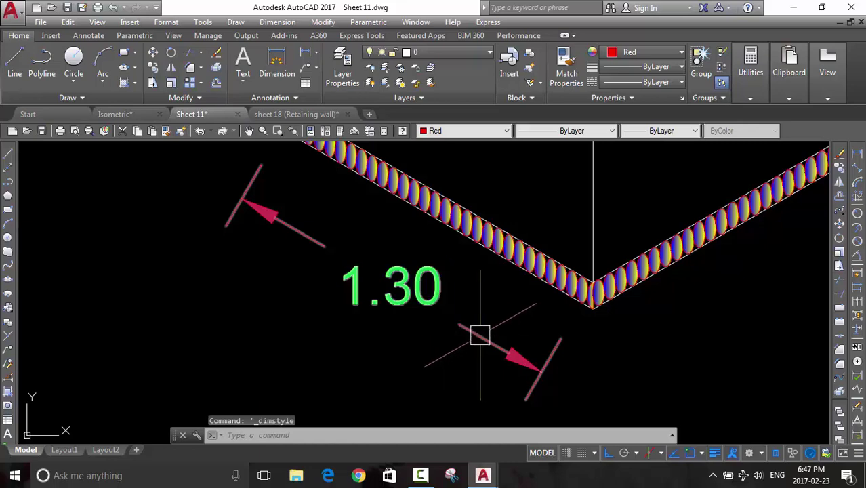
# Cancel the pending command and bring the footing's front corner to the view centre
pyautogui.scroll(-3, 510, 359)
pyautogui.scroll(-2, 503, 295)
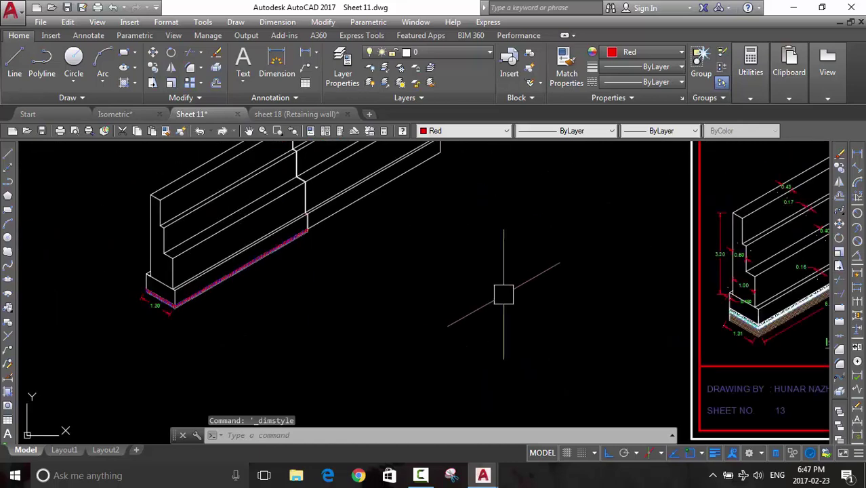
pyautogui.scroll(3, 719, 347)
pyautogui.scroll(2, 732, 344)
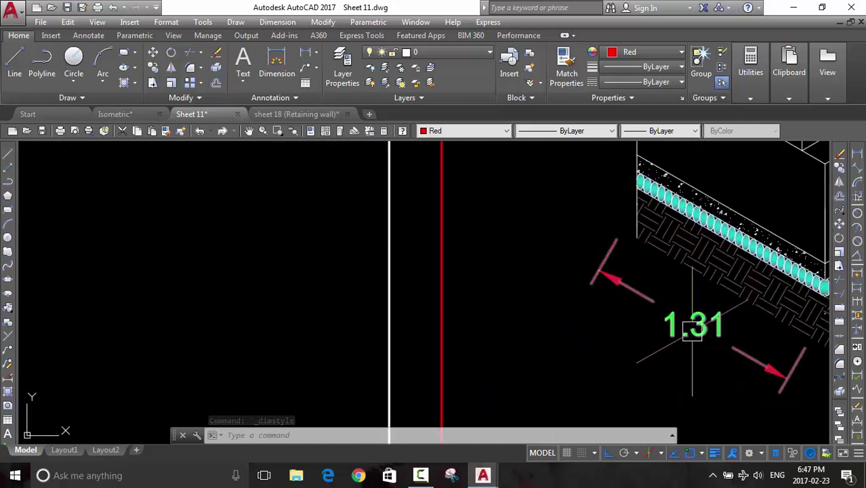
pyautogui.scroll(-3, 614, 323)
pyautogui.scroll(-4, 528, 316)
pyautogui.scroll(4, 450, 330)
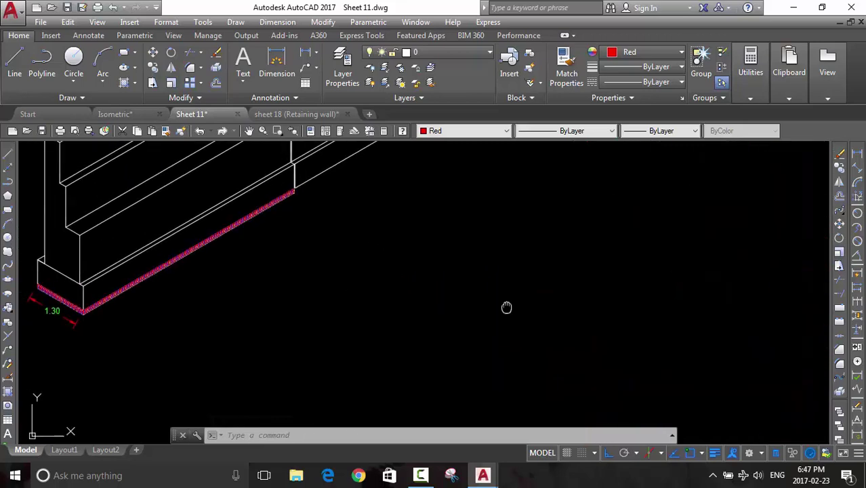
pyautogui.scroll(-2, 505, 309)
pyautogui.scroll(2, 554, 308)
pyautogui.scroll(3, 276, 316)
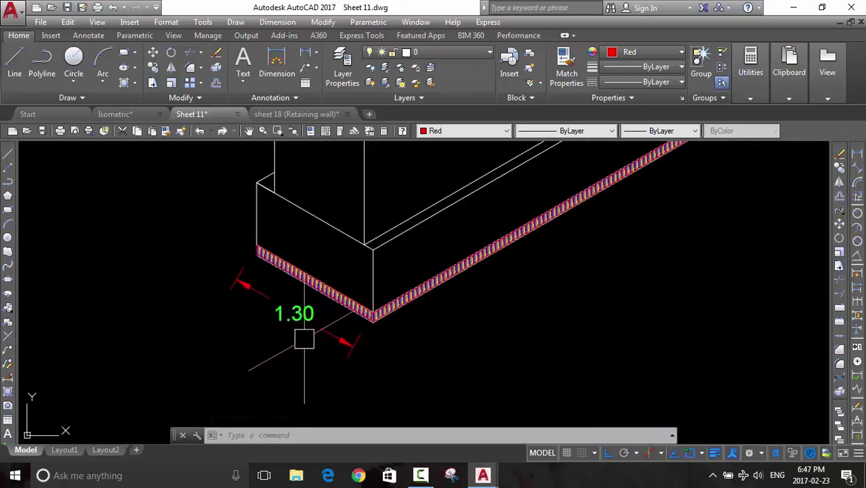
pyautogui.scroll(3, 351, 317)
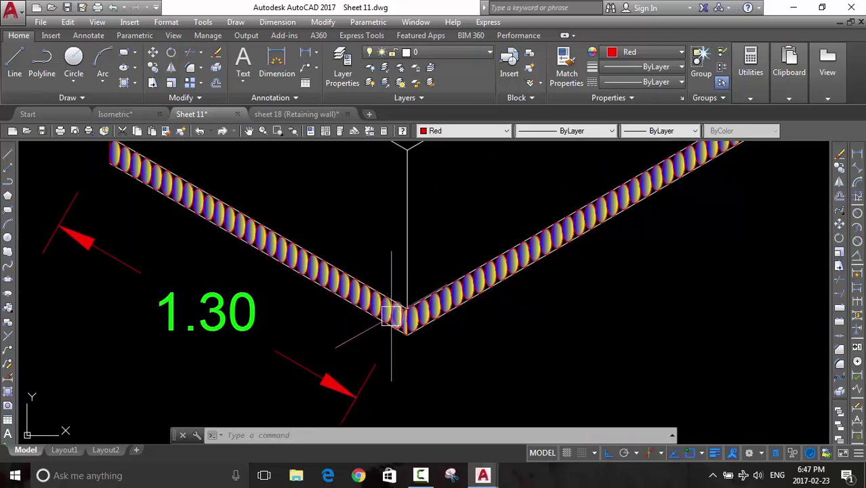
pyautogui.press('Escape')
pyautogui.moveTo(421, 300)
pyautogui.mouseDown(button='middle')
pyautogui.moveTo(425, 308)
pyautogui.moveTo(793, 362)
pyautogui.mouseUp(button='middle')
pyautogui.scroll(3, 244, 277)
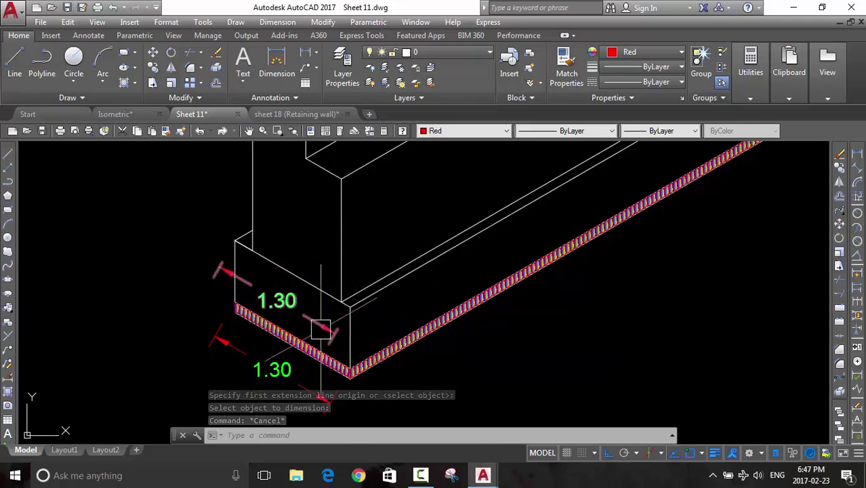
pyautogui.moveTo(286, 271); pyautogui.dragTo(418, 324, button='middle')
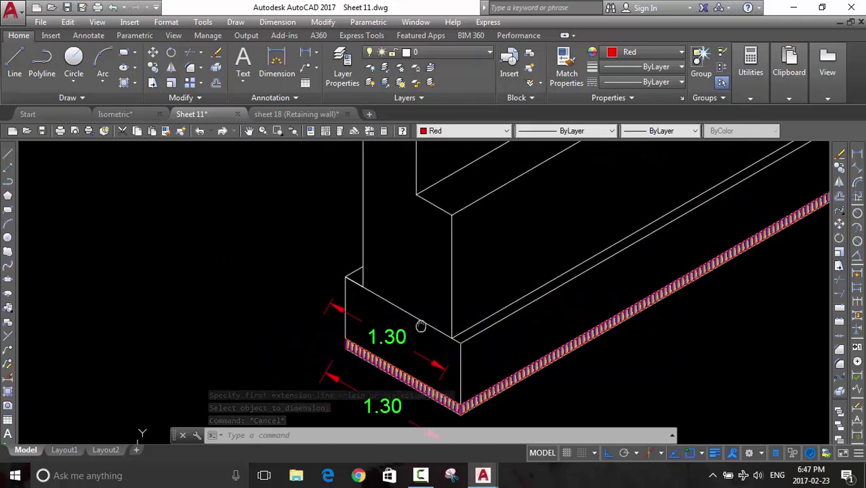
# Add a 1.20 aligned dimension up the wall edge above the footing corner
pyautogui.click(858, 171)
pyautogui.click(473, 349)
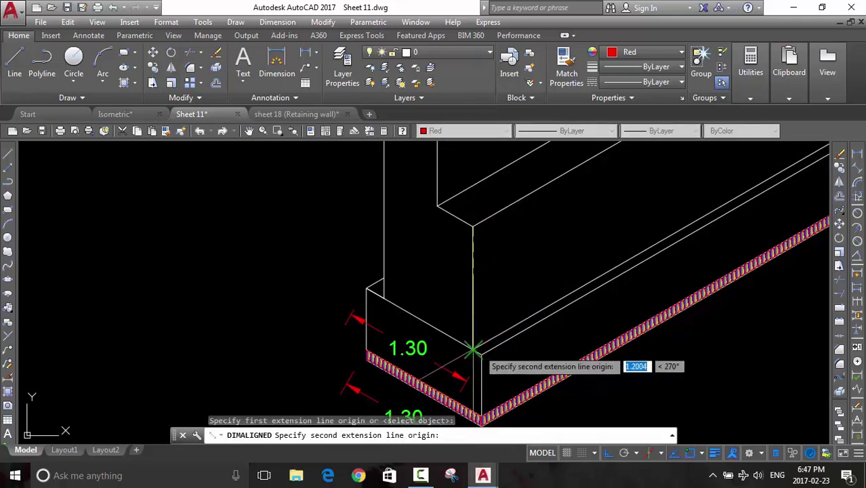
pyautogui.click(473, 349)
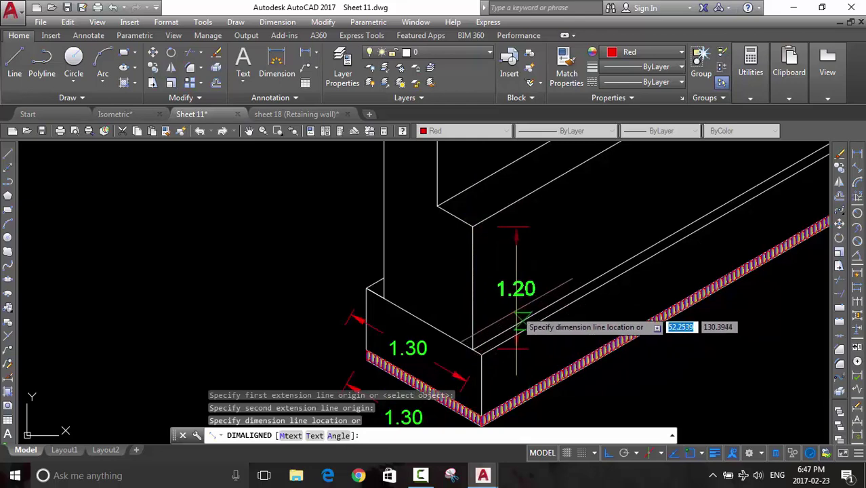
pyautogui.click(510, 349)
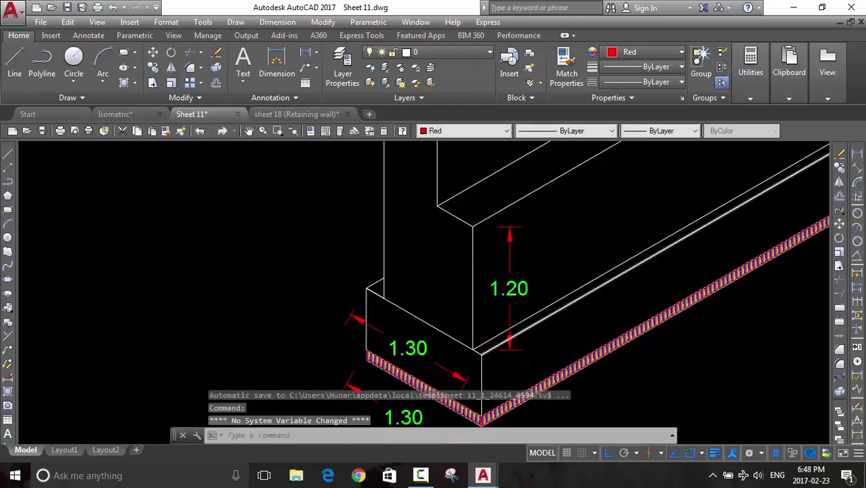
pyautogui.scroll(-5, 294, 314)
pyautogui.scroll(5, 497, 292)
pyautogui.scroll(-5, 497, 292)
# Zoom in on the right end of the framed isometric wall
pyautogui.scroll(5, 747, 331)
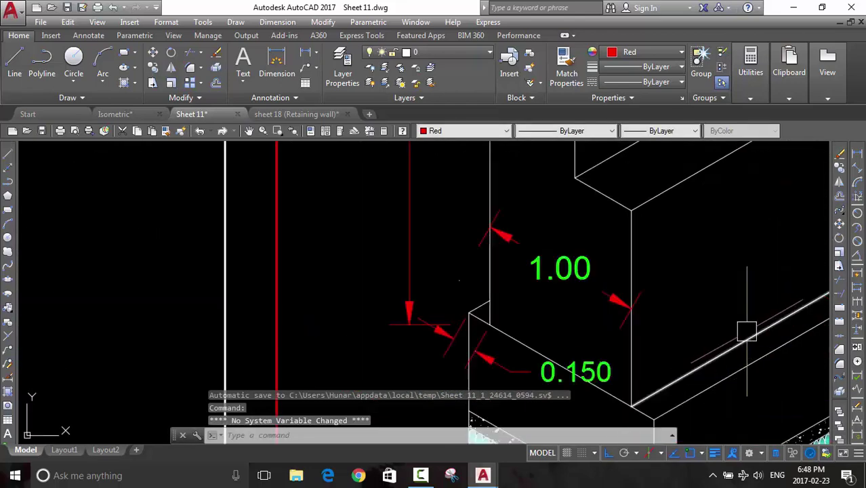
pyautogui.scroll(-3, 670, 348)
pyautogui.moveTo(687, 332)
pyautogui.mouseDown(button='middle')
pyautogui.moveTo(286, 352)
pyautogui.moveTo(422, 335)
pyautogui.mouseUp(button='middle')
pyautogui.scroll(3, 542, 258)
pyautogui.scroll(2, 521, 276)
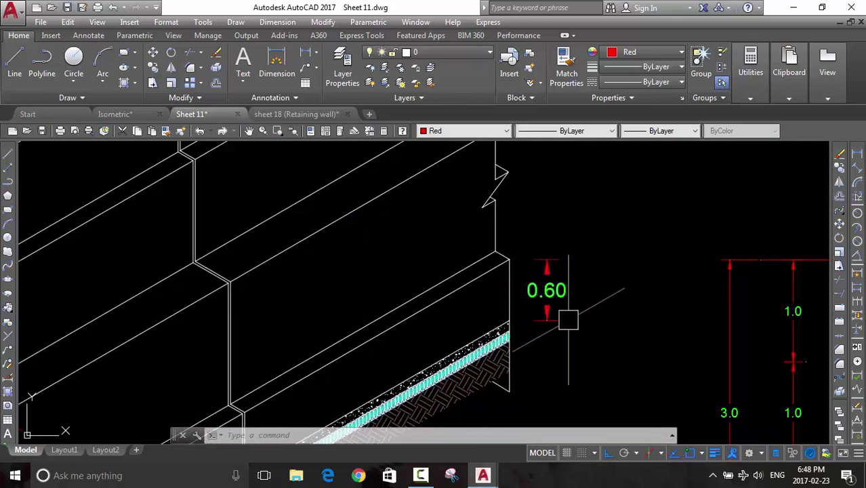
pyautogui.scroll(-5, 505, 244)
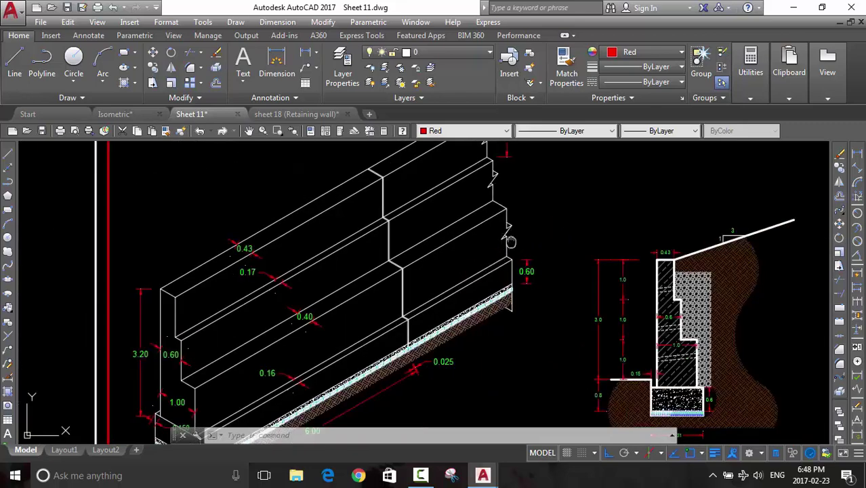
pyautogui.scroll(3, 507, 233)
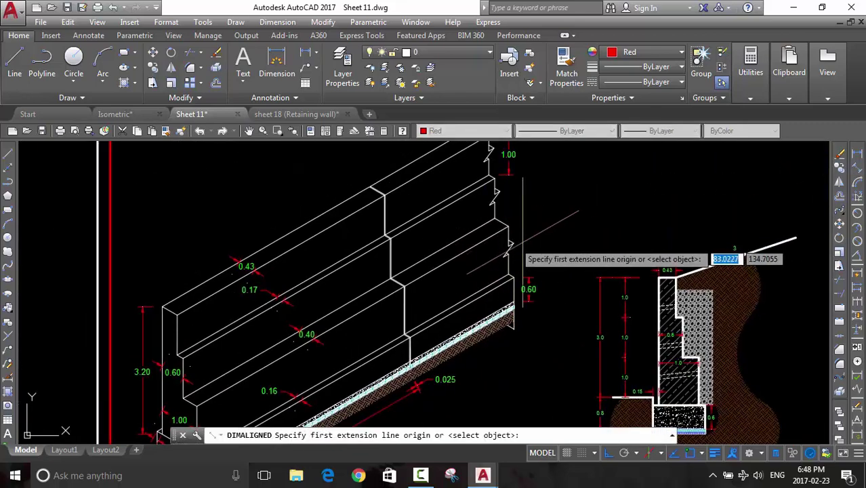
# Add a 1.20 aligned dimension at the wall's right end, between the 1.00 and 0.60 dimensions
pyautogui.click(857, 170)
pyautogui.scroll(3, 511, 224)
pyautogui.click(511, 224)
pyautogui.scroll(-2, 522, 358)
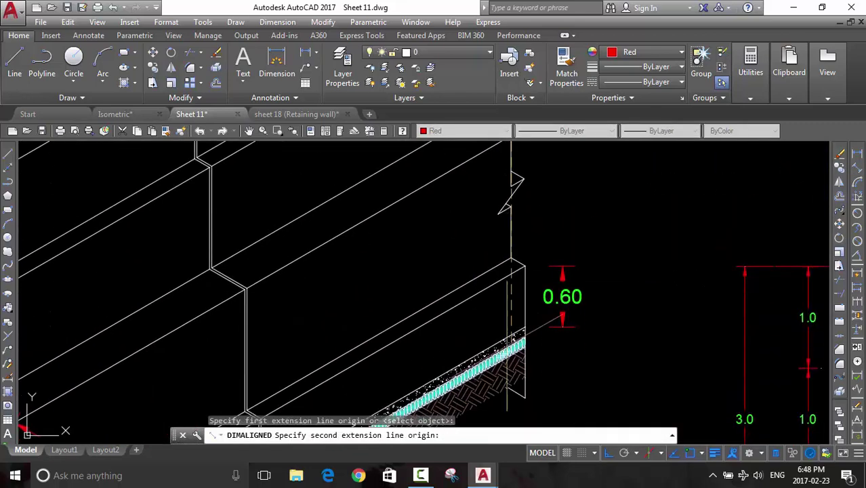
pyautogui.click(512, 258)
pyautogui.click(552, 234)
pyautogui.scroll(-4, 599, 213)
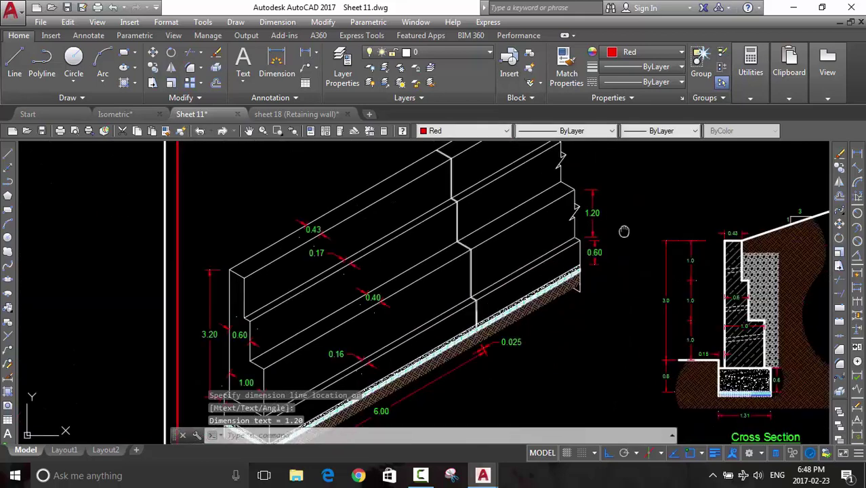
pyautogui.scroll(2, 593, 325)
pyautogui.scroll(-2, 492, 294)
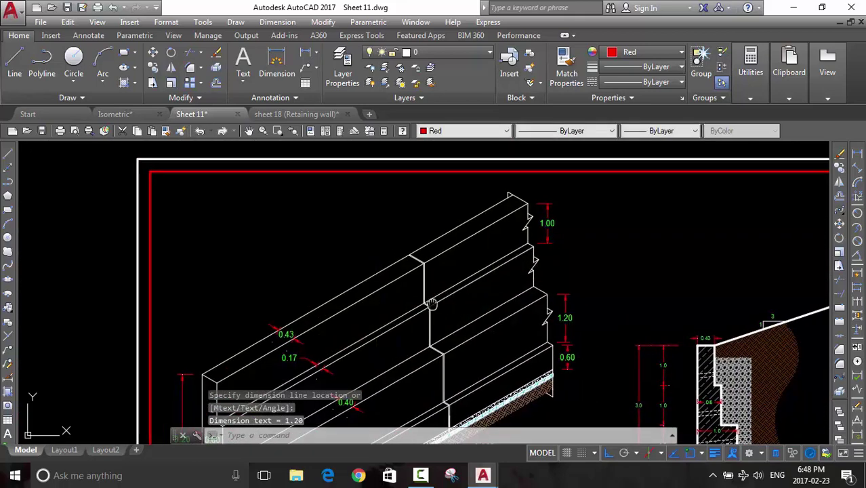
pyautogui.scroll(-1, 678, 285)
pyautogui.moveTo(580, 252)
pyautogui.mouseDown(button='middle')
pyautogui.moveTo(661, 319)
pyautogui.moveTo(743, 322)
pyautogui.mouseUp(button='middle')
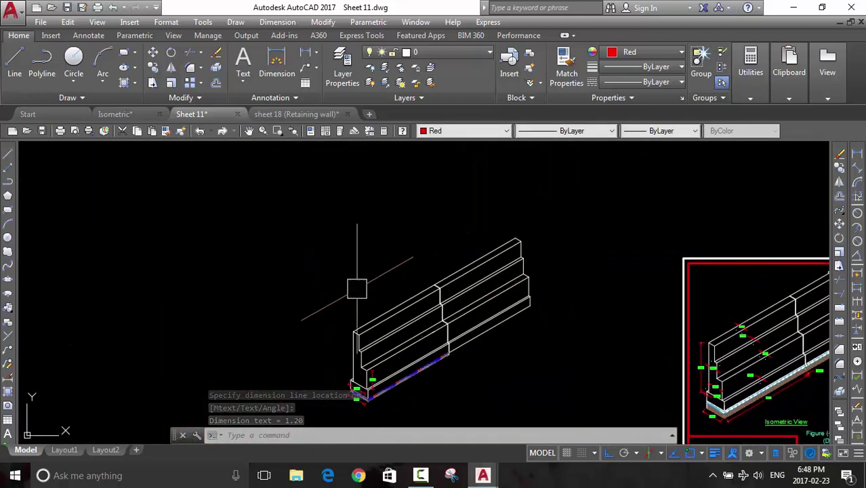
pyautogui.click(858, 170)
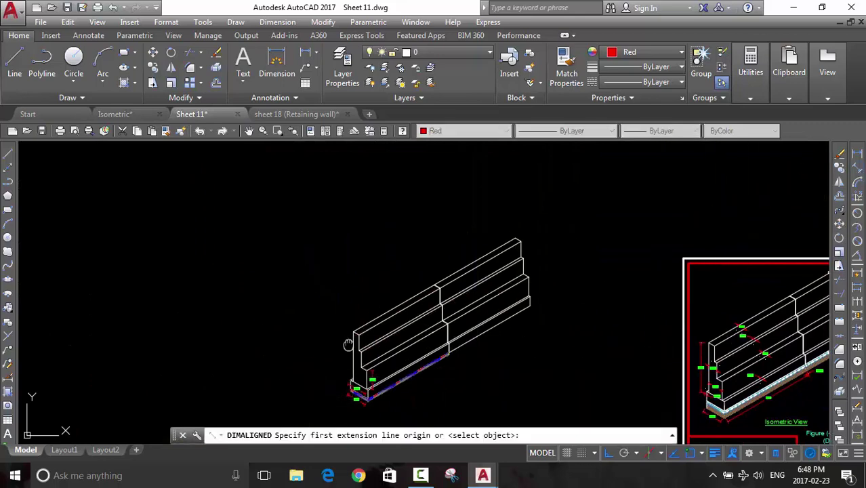
pyautogui.scroll(3, 366, 339)
pyautogui.scroll(1, 427, 298)
pyautogui.click(454, 252)
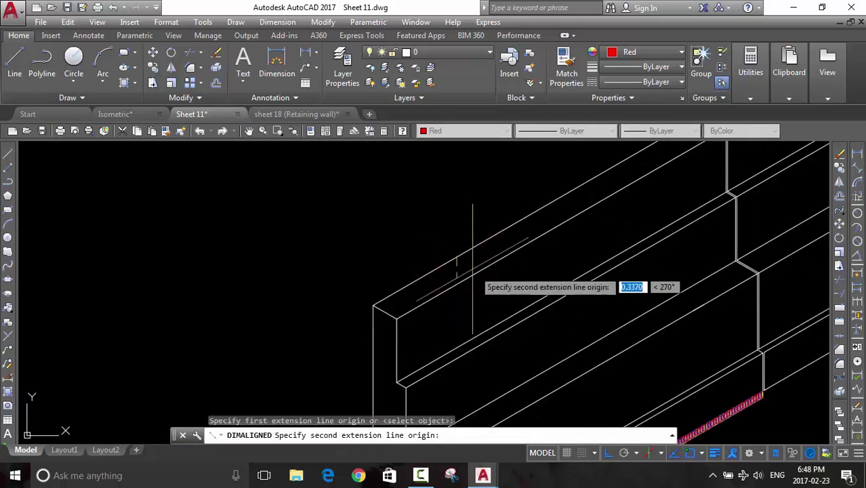
pyautogui.click(475, 273)
pyautogui.click(492, 263)
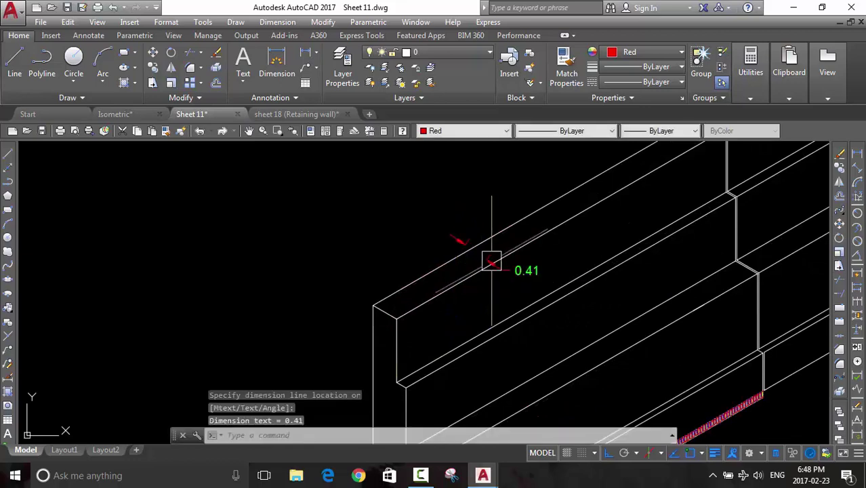
pyautogui.scroll(2, 537, 305)
pyautogui.scroll(-2, 511, 289)
pyautogui.scroll(-1, 508, 287)
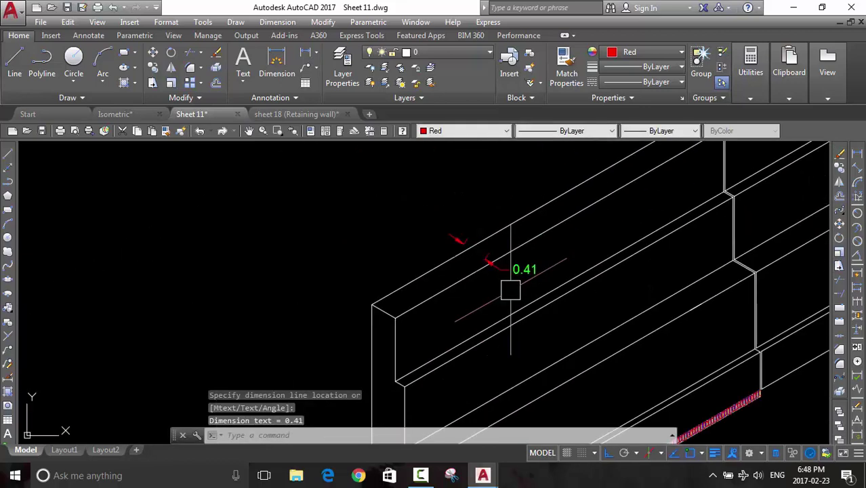
pyautogui.moveTo(509, 287); pyautogui.dragTo(440, 249, button='middle')
pyautogui.scroll(-2, 532, 280)
pyautogui.scroll(-1, 407, 286)
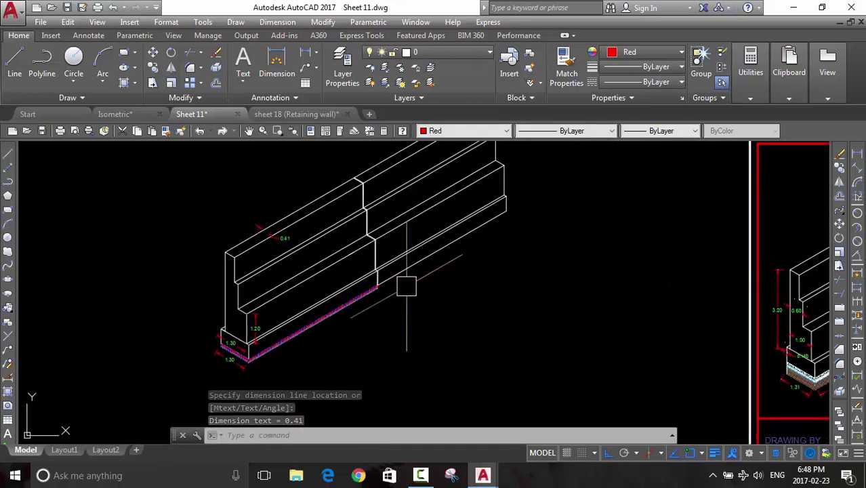
pyautogui.scroll(-2, 295, 310)
pyautogui.scroll(-1, 464, 317)
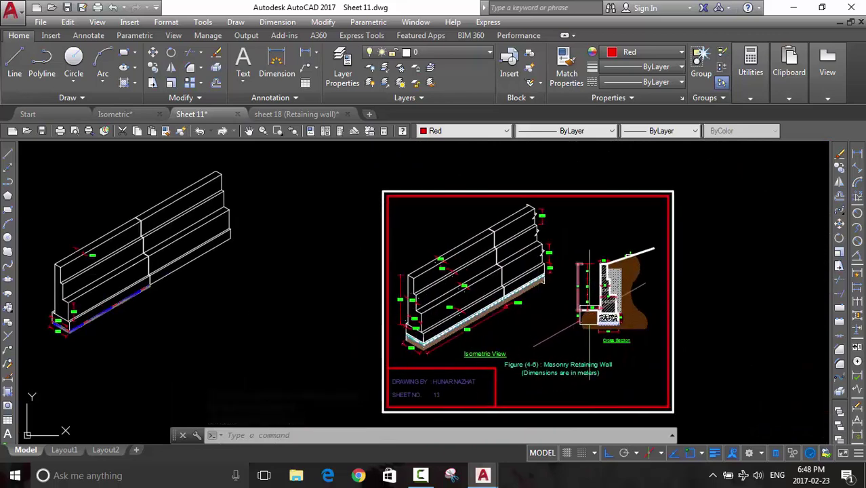
pyautogui.scroll(3, 588, 286)
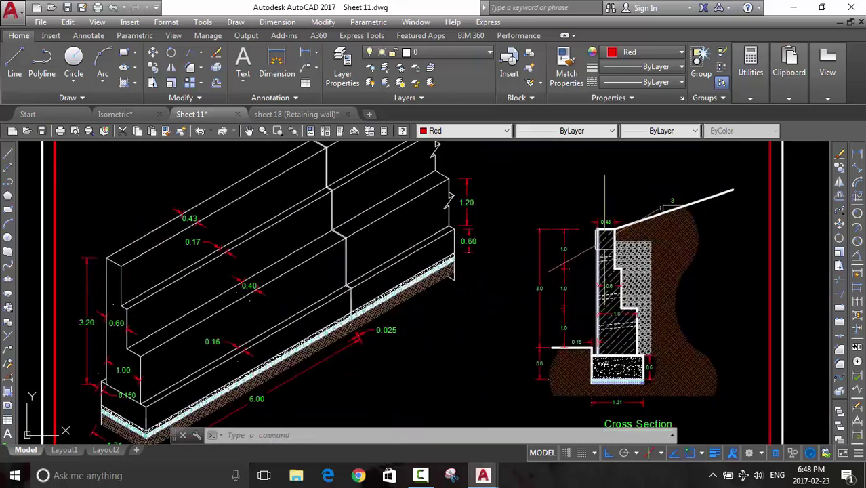
pyautogui.scroll(2, 618, 313)
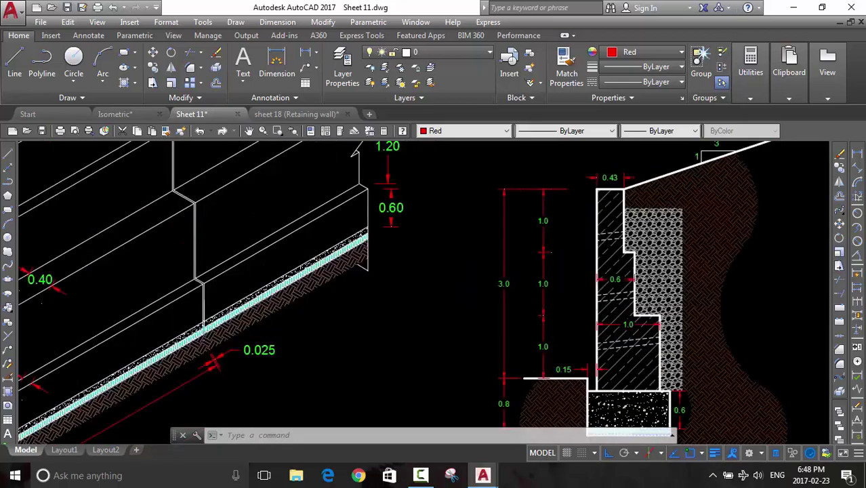
pyautogui.scroll(3, 621, 307)
pyautogui.scroll(1, 626, 300)
pyautogui.scroll(4, 627, 299)
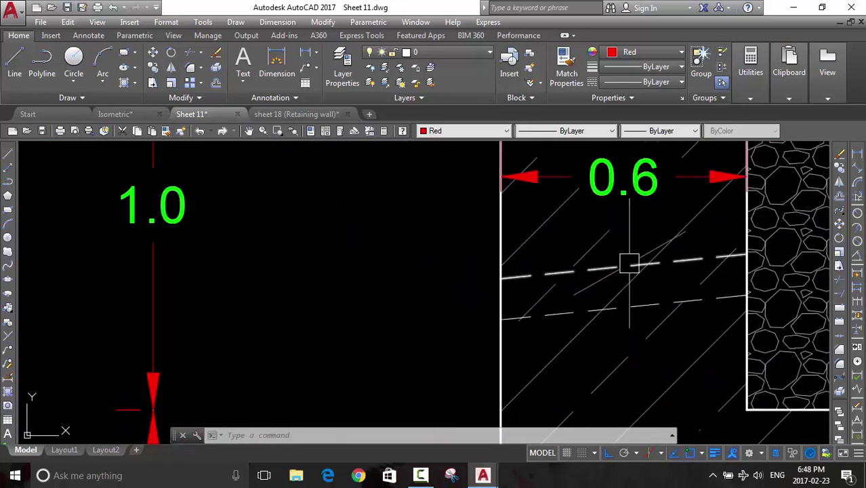
pyautogui.scroll(-5, 611, 299)
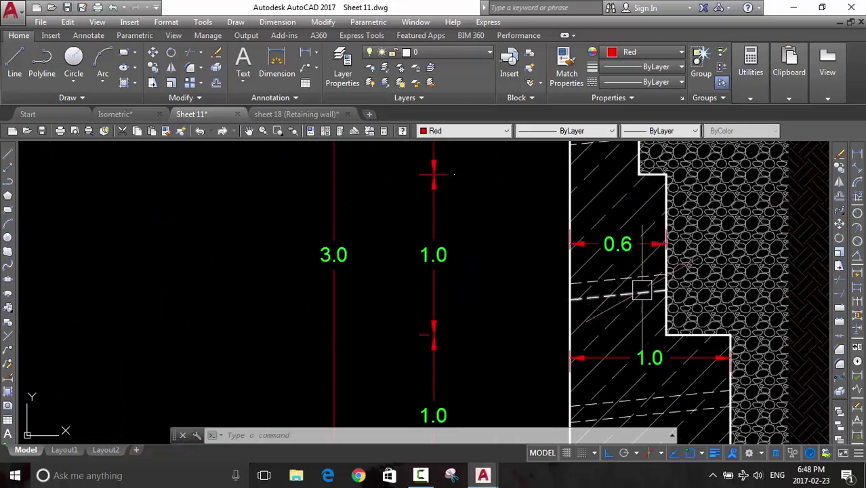
pyautogui.scroll(-2, 722, 278)
pyautogui.scroll(-2, 721, 278)
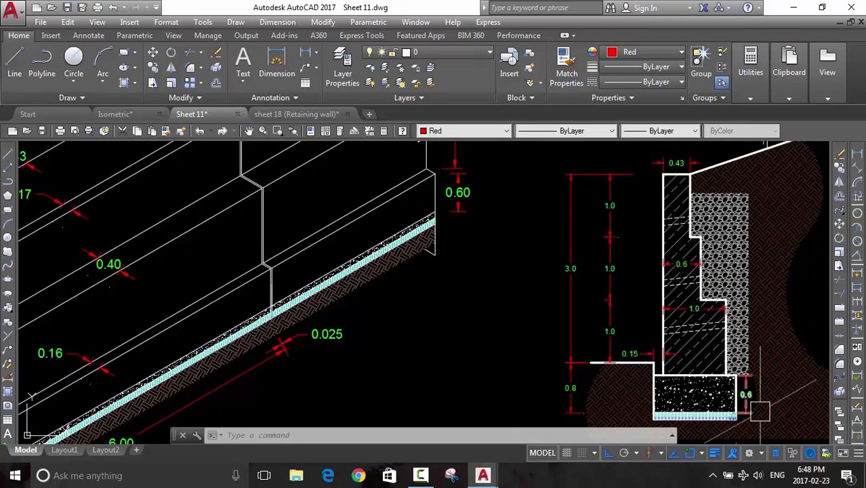
pyautogui.scroll(8, 743, 407)
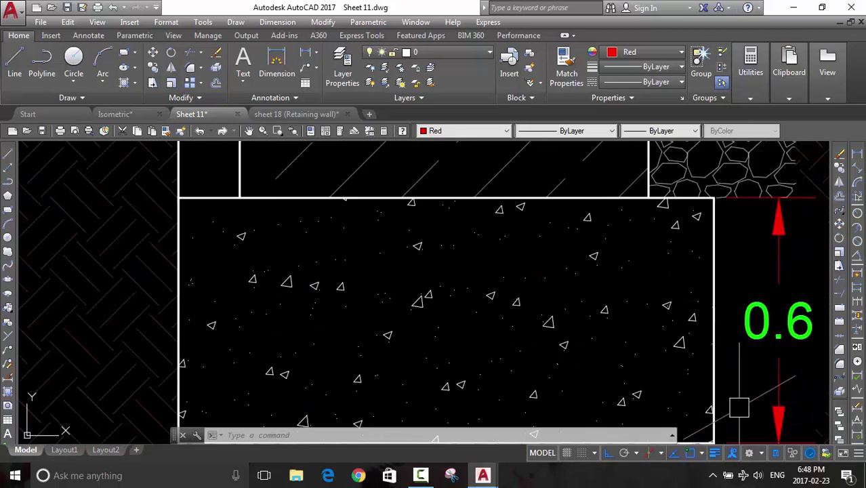
pyautogui.moveTo(740, 395); pyautogui.dragTo(672, 252, button='middle')
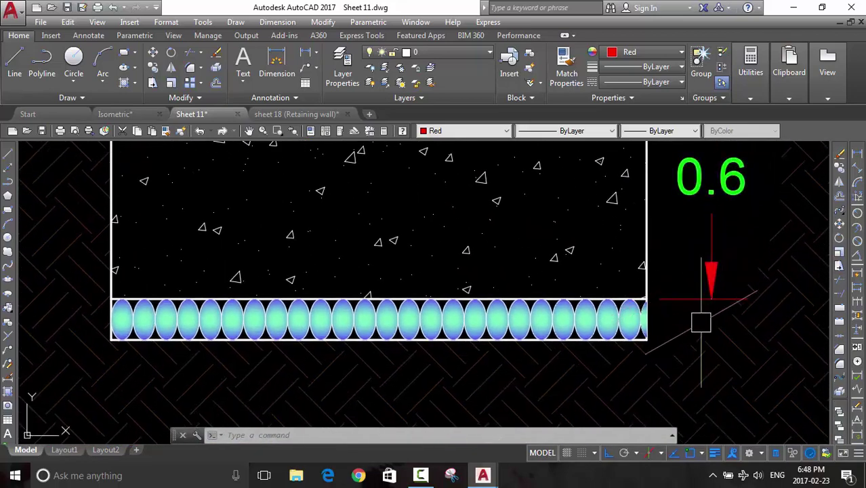
pyautogui.scroll(-4, 654, 190)
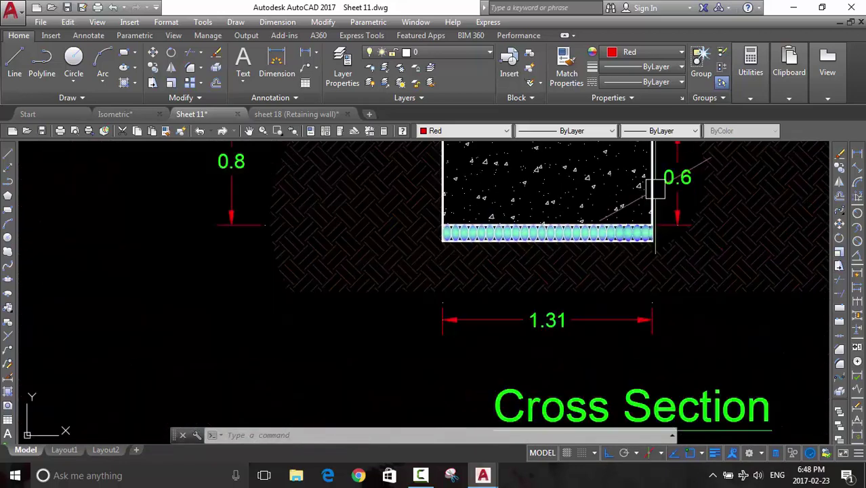
pyautogui.scroll(-4, 651, 253)
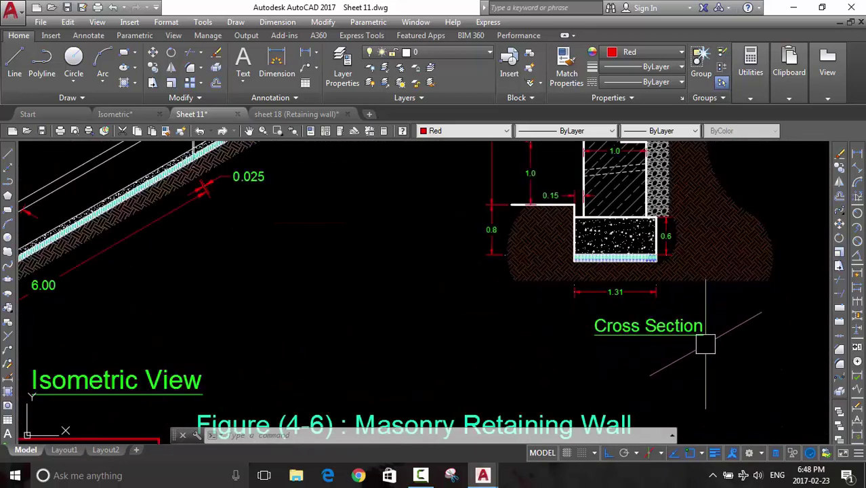
pyautogui.scroll(-2, 632, 316)
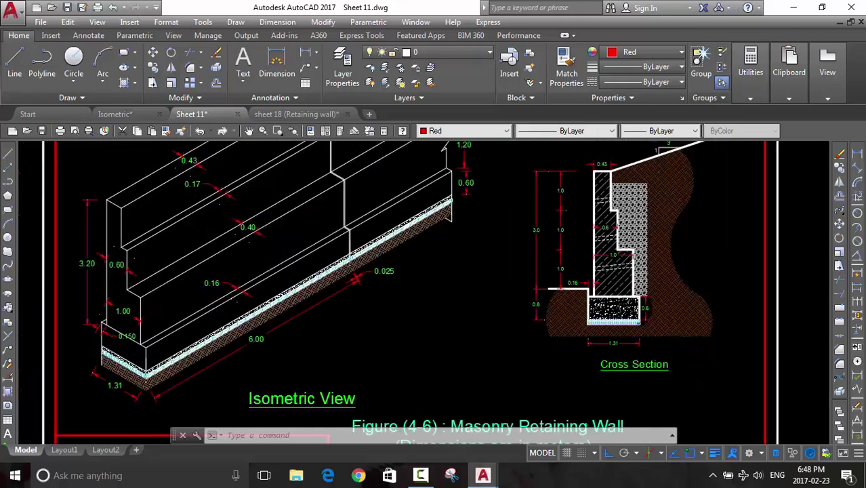
pyautogui.scroll(-2, 551, 291)
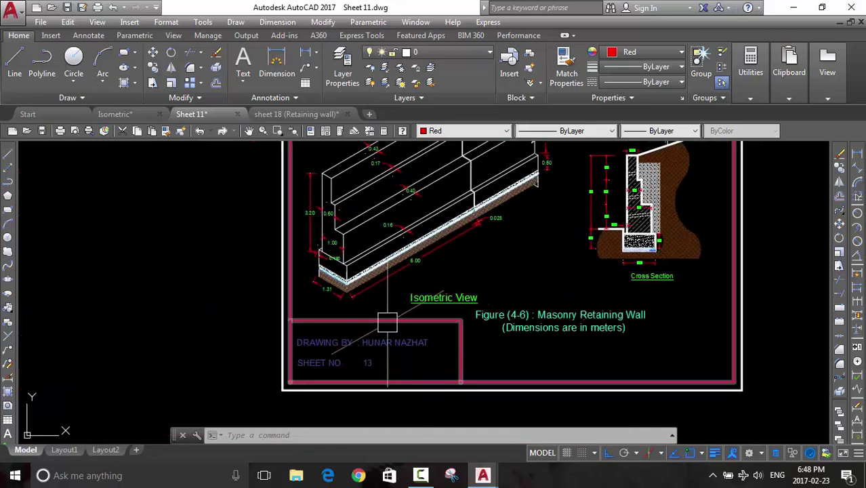
pyautogui.moveTo(510, 279)
pyautogui.mouseDown(button='middle')
pyautogui.moveTo(531, 278)
pyautogui.moveTo(634, 334)
pyautogui.mouseUp(button='middle')
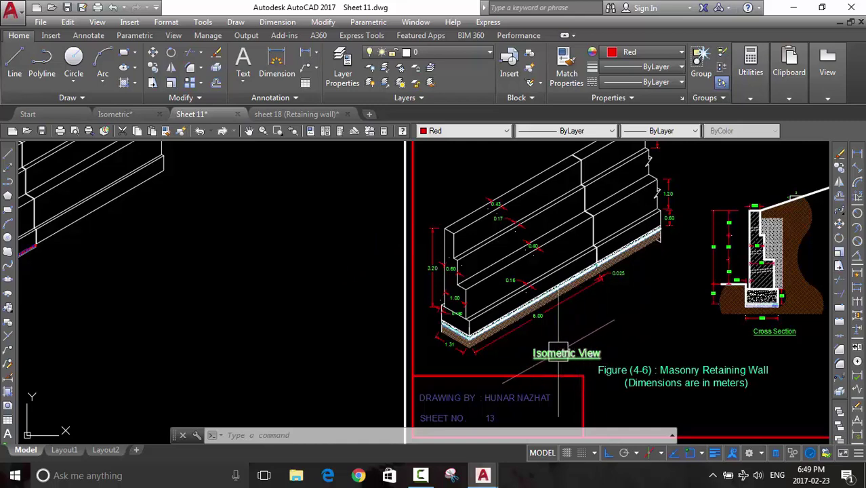
pyautogui.scroll(-3, 555, 351)
pyautogui.scroll(-2, 554, 351)
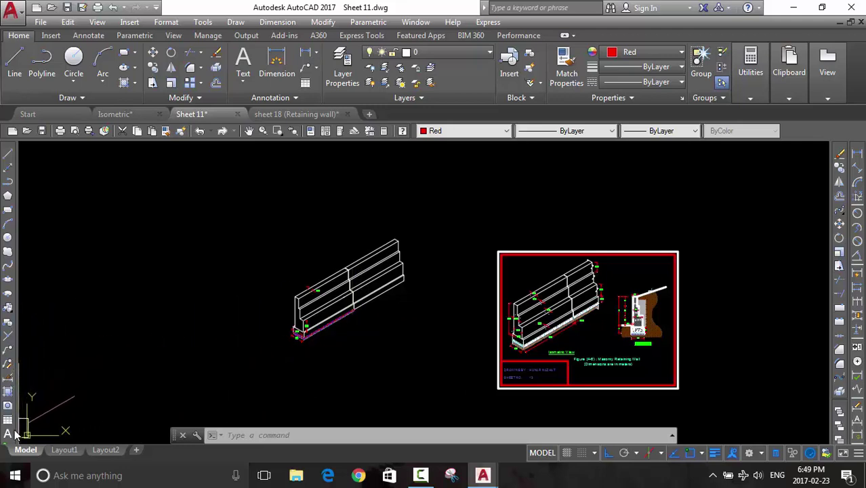
# Place a small multiline text label reading 'Retaining wall' below the wall's footing
pyautogui.write('mt')
pyautogui.press('Return')
pyautogui.click(368, 355)
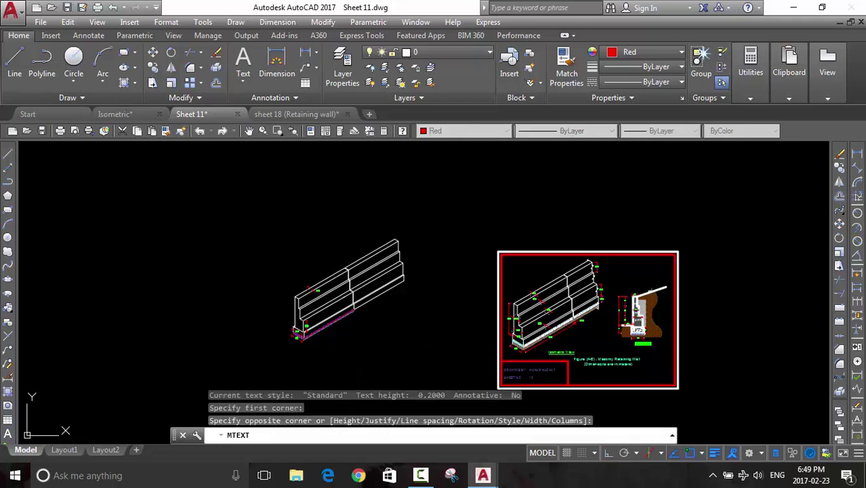
pyautogui.click(352, 344)
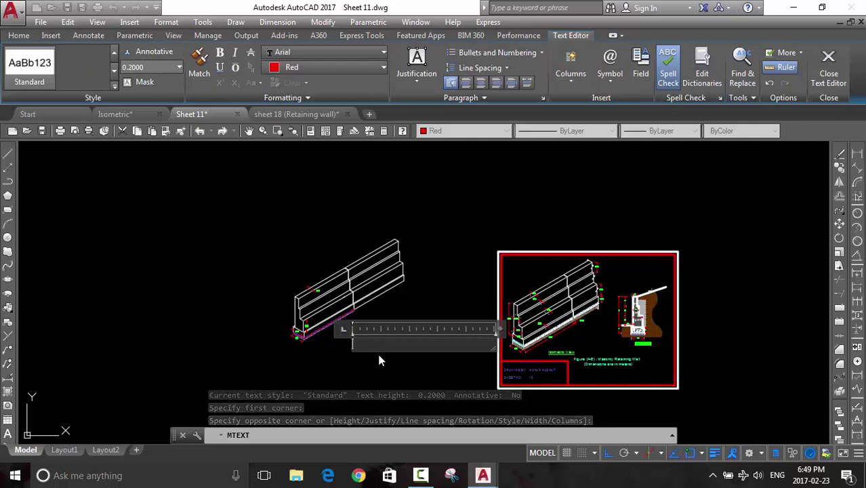
pyautogui.write('IS')
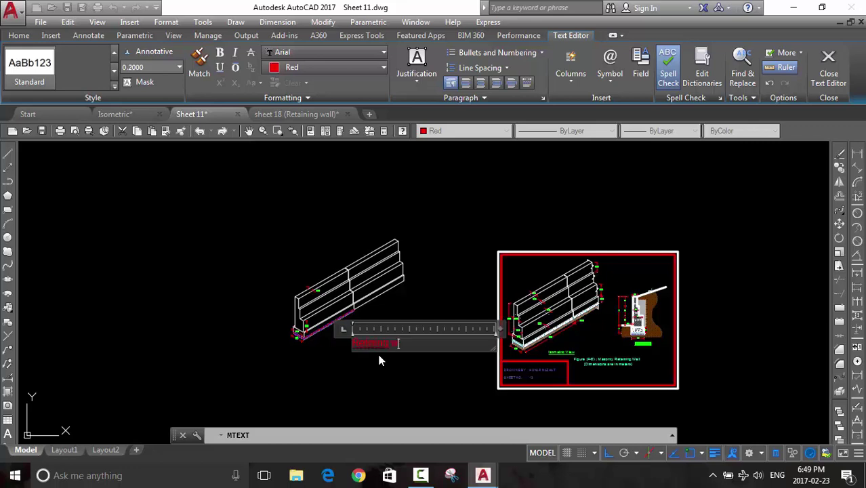
pyautogui.press('Return')
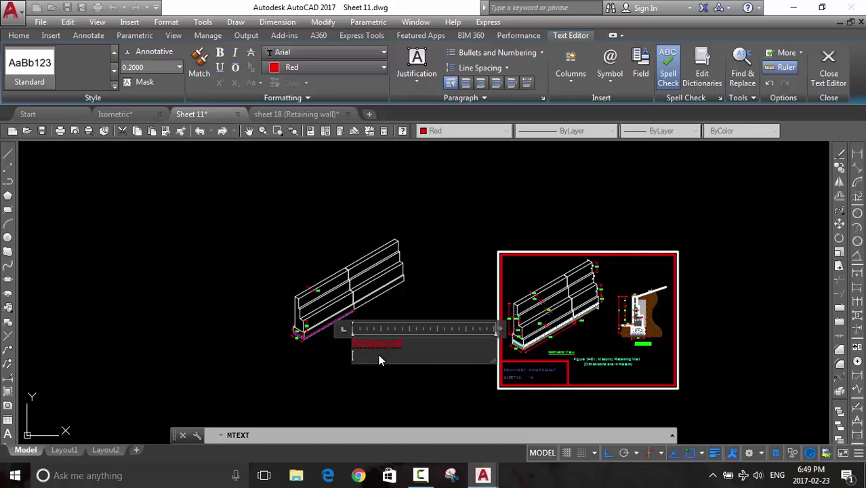
pyautogui.click(452, 172)
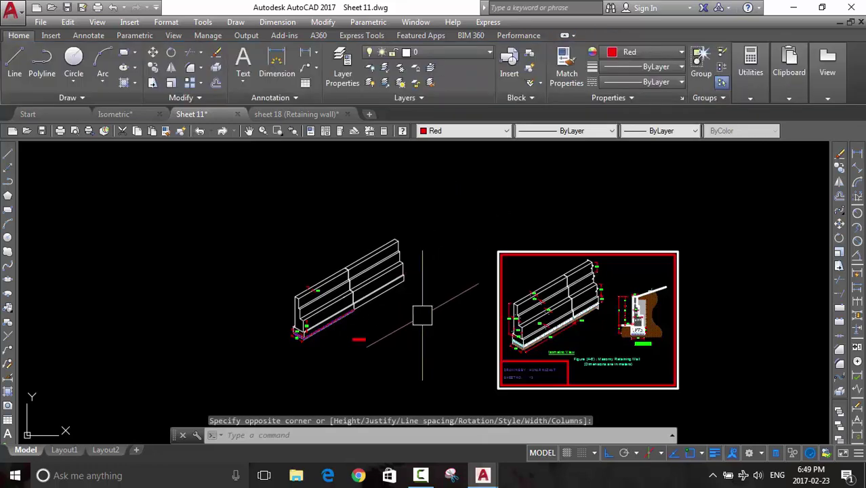
# Check the new label, then pan to the reference sheet's isometric view
pyautogui.scroll(5, 363, 347)
pyautogui.scroll(2, 363, 347)
pyautogui.scroll(-5, 367, 324)
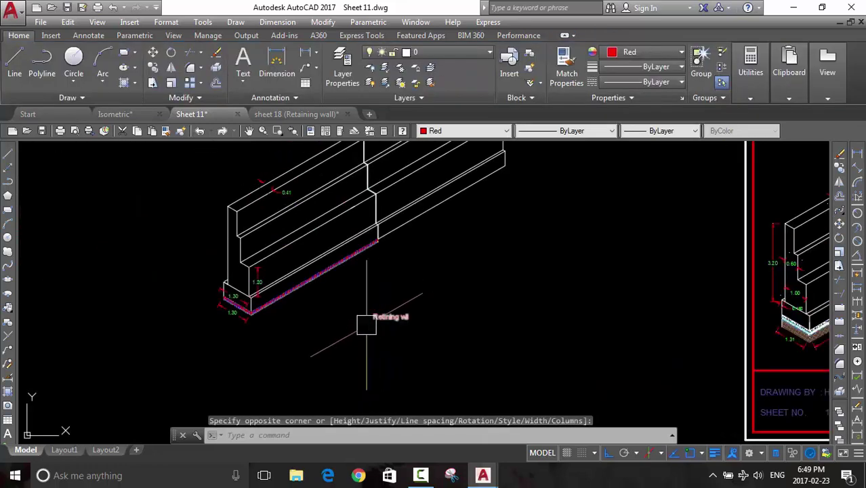
pyautogui.click(391, 316)
pyautogui.press('Escape')
pyautogui.moveTo(464, 317)
pyautogui.mouseDown(button='middle')
pyautogui.moveTo(121, 366)
pyautogui.moveTo(304, 309)
pyautogui.mouseUp(button='middle')
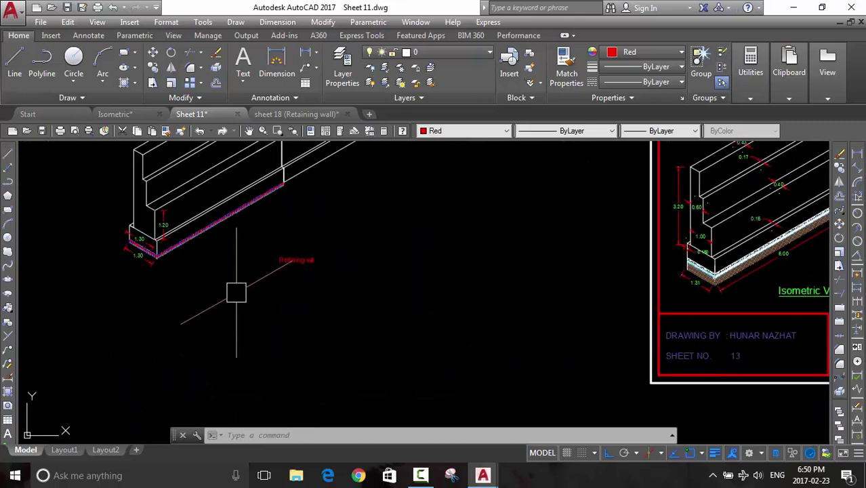
pyautogui.moveTo(325, 265); pyautogui.dragTo(222, 311, button='middle')
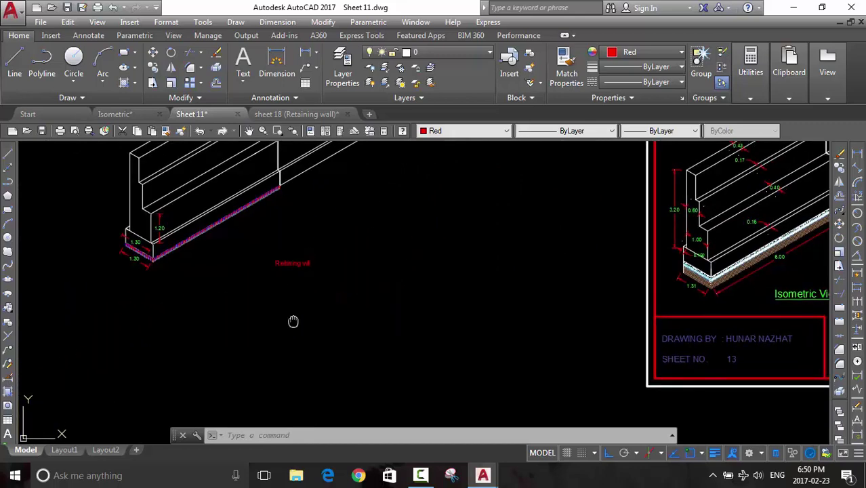
# Set the Copy(2) of Sheet 13 dimension style's text alignment to ISO standard
pyautogui.scroll(2, 712, 300)
pyautogui.click(666, 300)
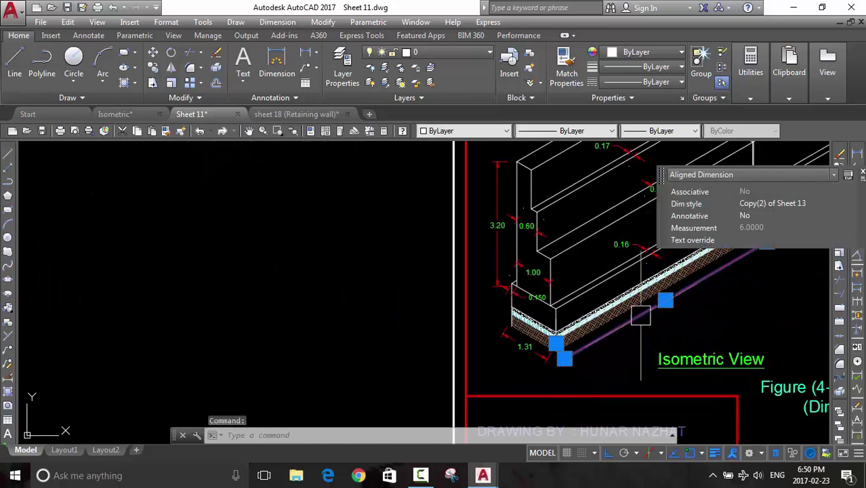
pyautogui.moveTo(624, 319); pyautogui.dragTo(602, 327, button='middle')
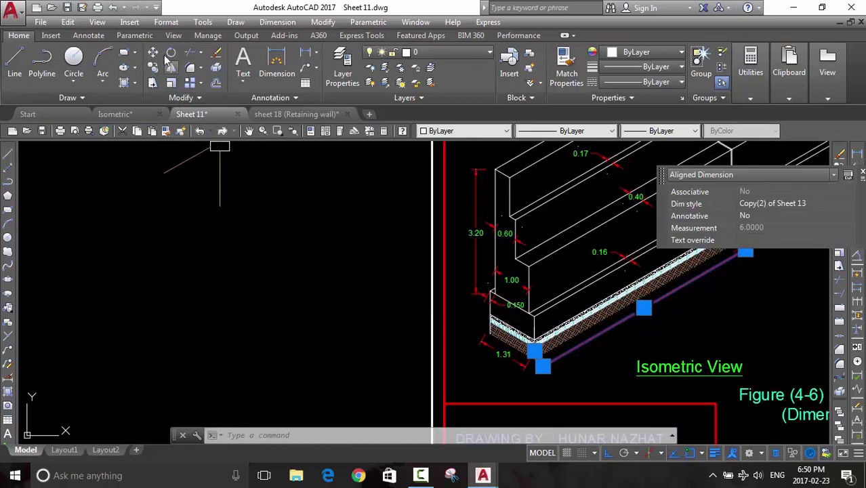
pyautogui.click(166, 21)
pyautogui.click(196, 166)
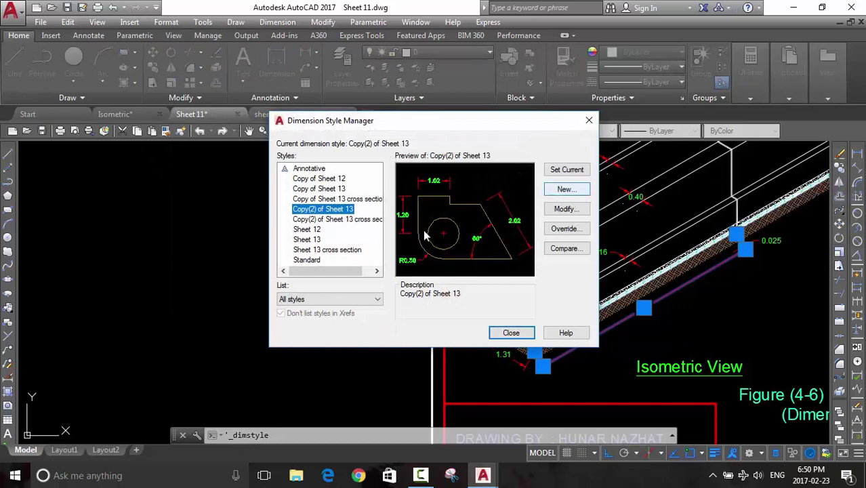
pyautogui.click(562, 210)
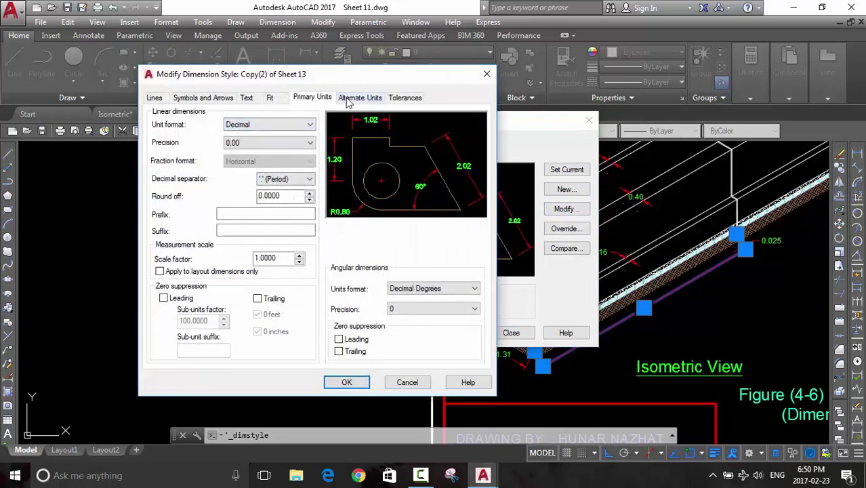
pyautogui.click(348, 100)
pyautogui.click(280, 101)
pyautogui.click(248, 101)
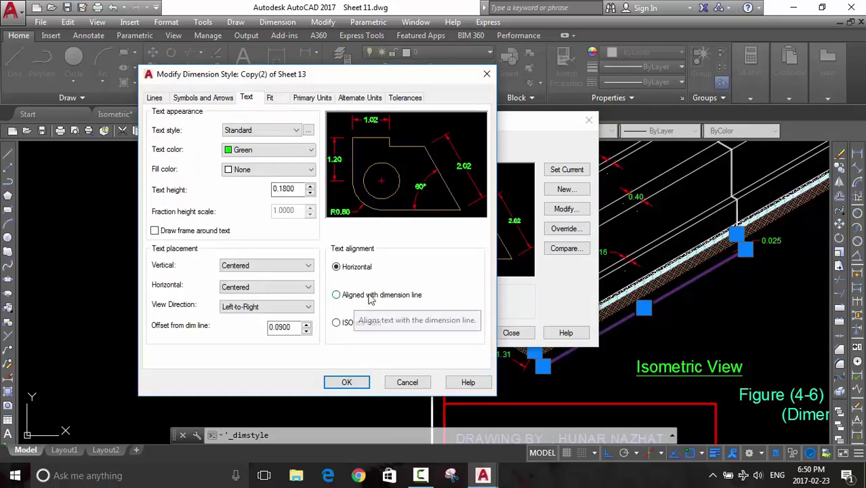
pyautogui.click(359, 329)
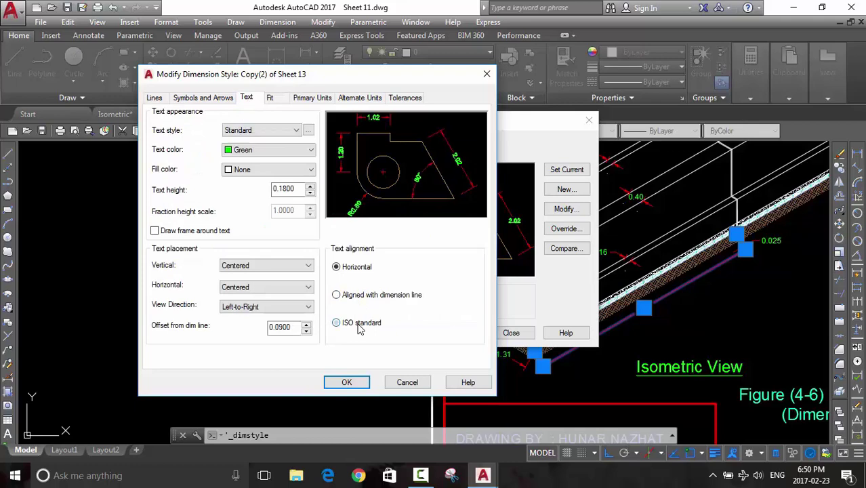
pyautogui.click(347, 382)
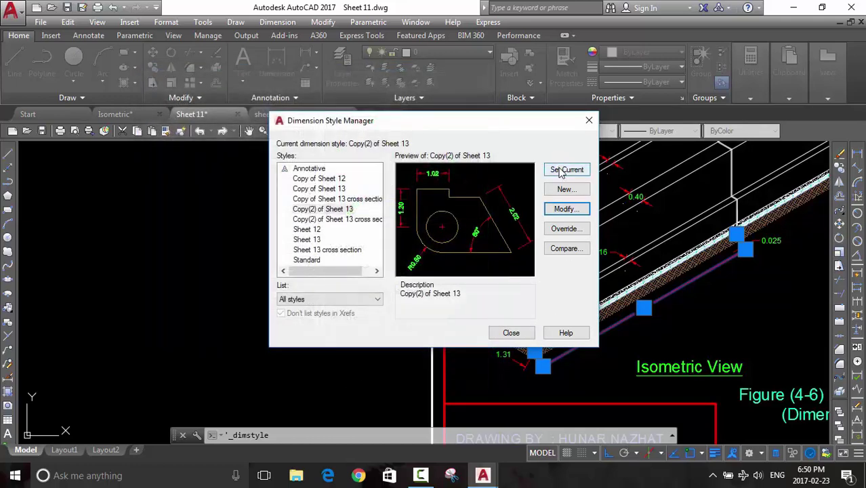
pyautogui.click(512, 335)
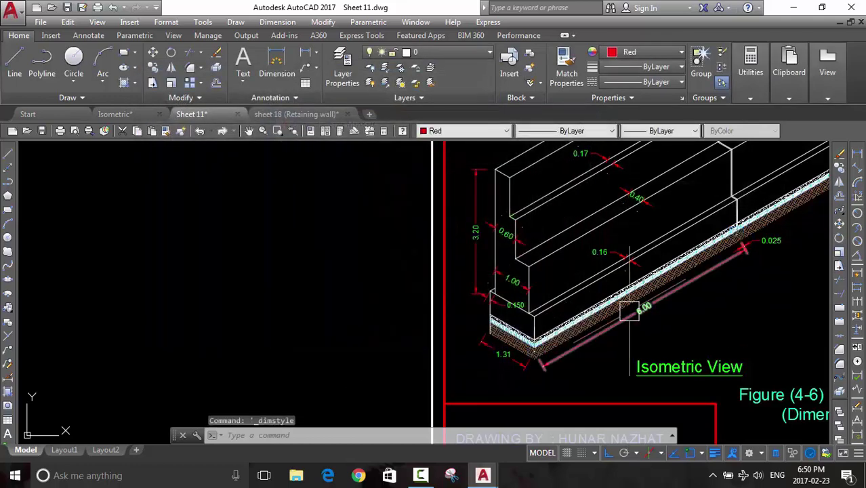
# Copy the 6.00 aligned dimension to empty space beside the wall
pyautogui.scroll(5, 654, 311)
pyautogui.click(628, 305)
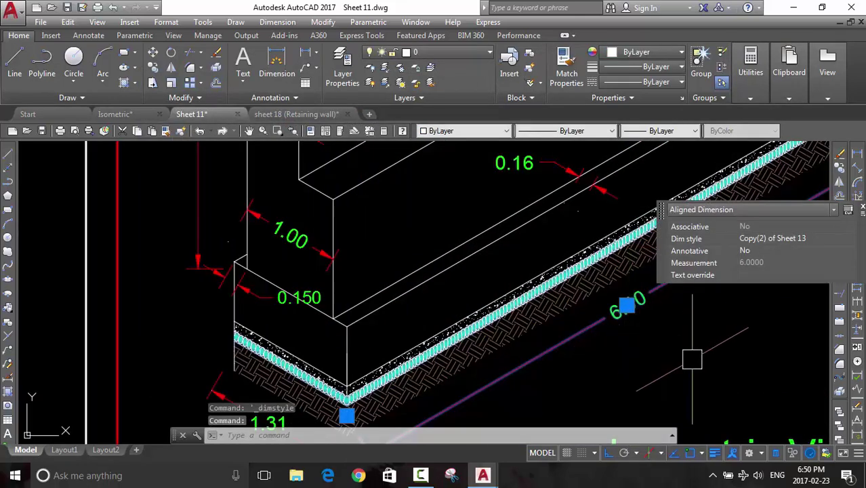
pyautogui.write('co')
pyautogui.press('Return')
pyautogui.click(626, 313)
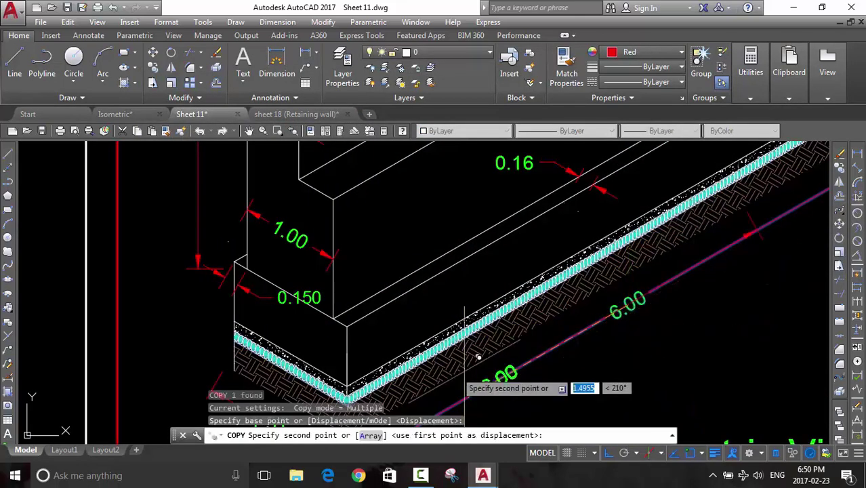
pyautogui.scroll(-3, 533, 326)
pyautogui.moveTo(533, 326); pyautogui.dragTo(474, 241, button='middle')
pyautogui.moveTo(457, 203); pyautogui.dragTo(554, 300, button='middle')
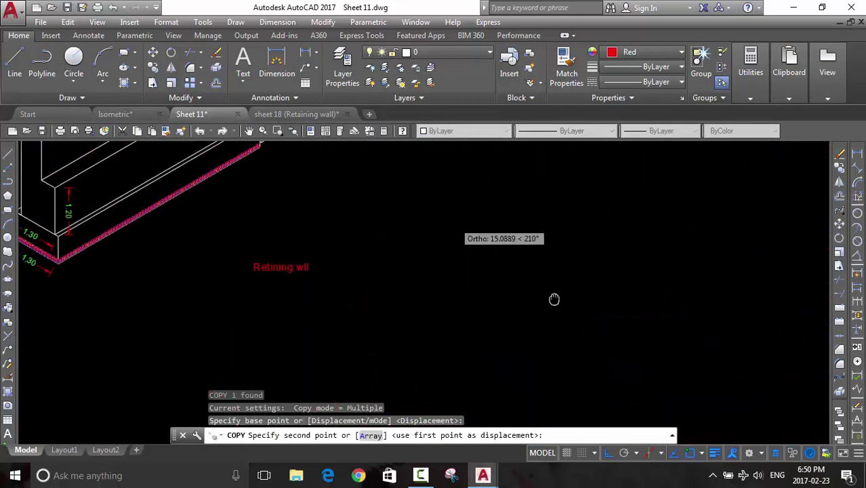
pyautogui.press('F8')
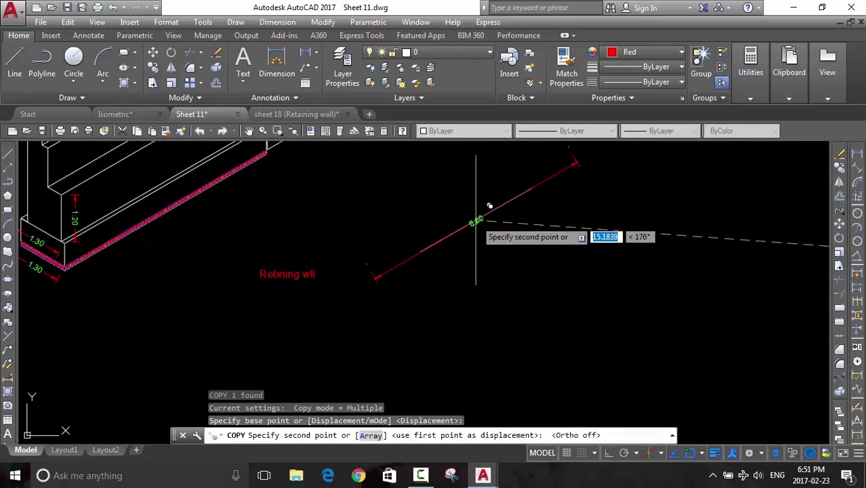
pyautogui.moveTo(433, 186); pyautogui.dragTo(472, 262, button='middle')
pyautogui.click(439, 235)
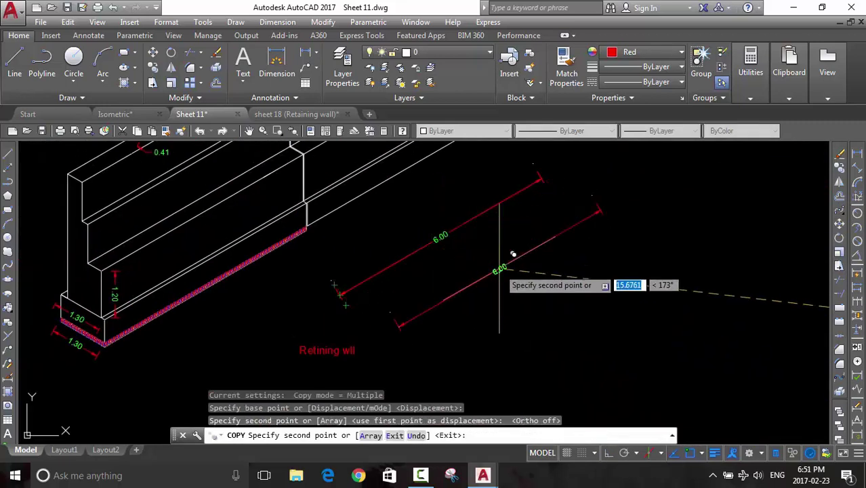
pyautogui.press('Escape')
# Explode the copied 6.00 dimension and erase its first set of leftover lines
pyautogui.click(444, 239)
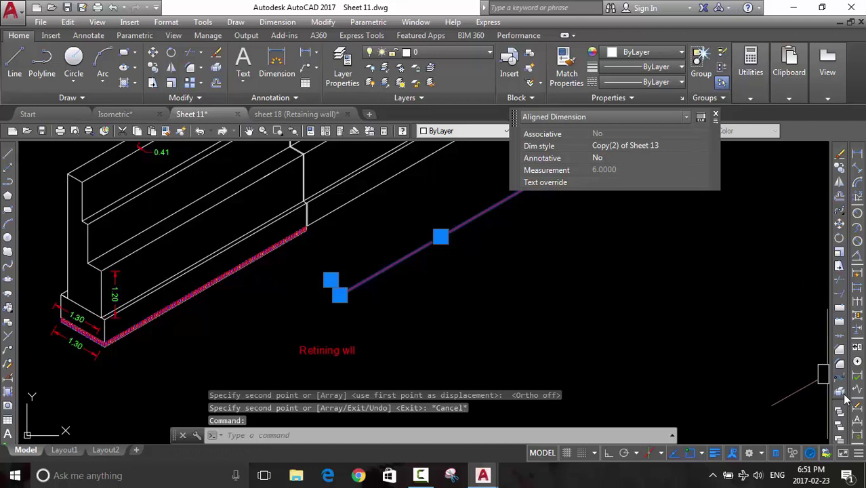
pyautogui.click(216, 67)
pyautogui.click(512, 197)
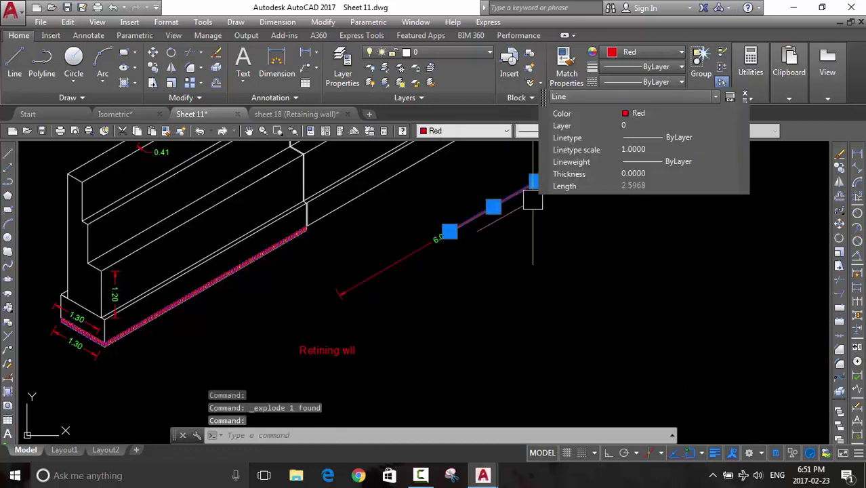
pyautogui.moveTo(474, 249); pyautogui.dragTo(390, 342, button='middle')
pyautogui.click(522, 245)
pyautogui.click(449, 278)
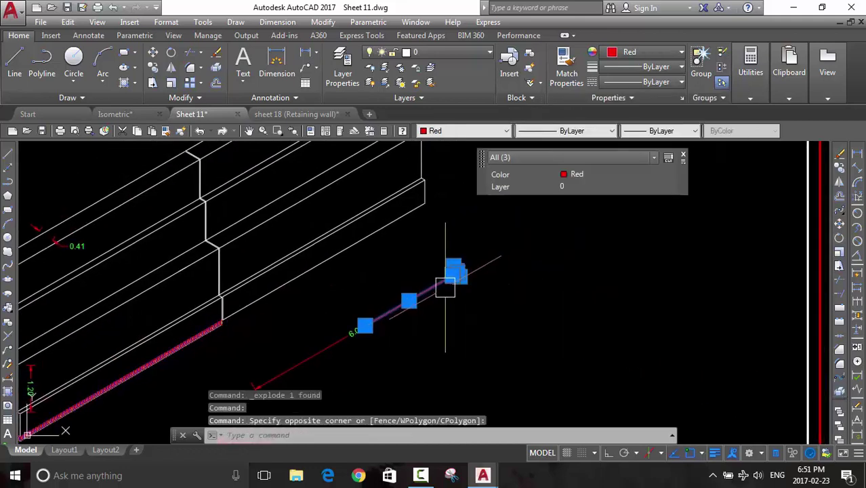
pyautogui.write('e')
pyautogui.press('Return')
# Erase the remaining dimension lines so only the 6.00 text is left
pyautogui.moveTo(393, 296); pyautogui.dragTo(466, 255, button='middle')
pyautogui.click(379, 279)
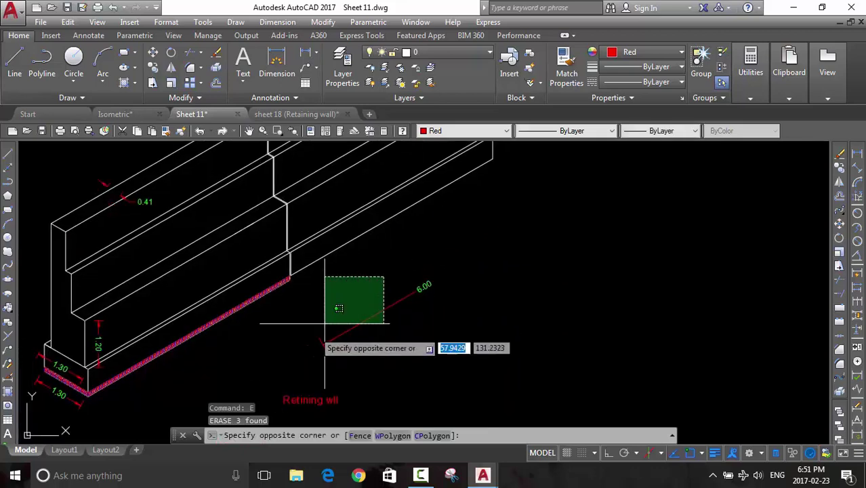
pyautogui.click(301, 346)
pyautogui.press('Return')
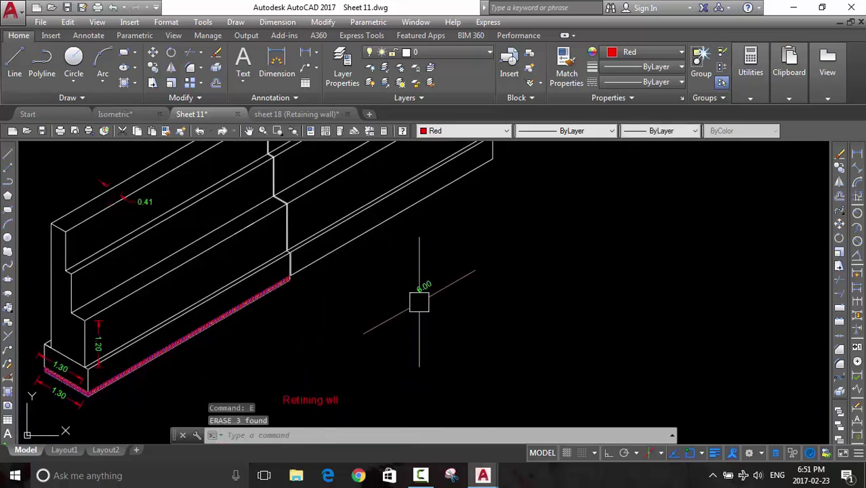
pyautogui.scroll(5, 417, 301)
pyautogui.click(421, 270)
# Replace the 6.00 text with 'Retining wll', then add the A letters to read 'RetAining wAll'
pyautogui.doubleClick(424, 269)
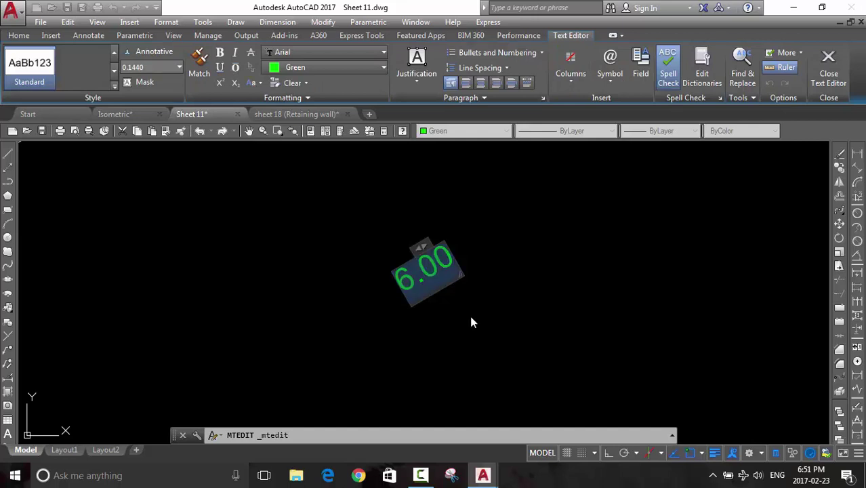
pyautogui.write('Ret')
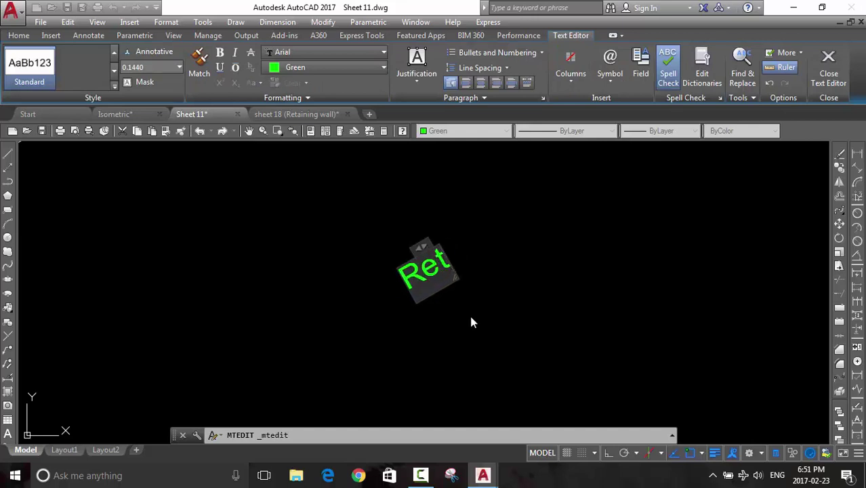
pyautogui.write('in')
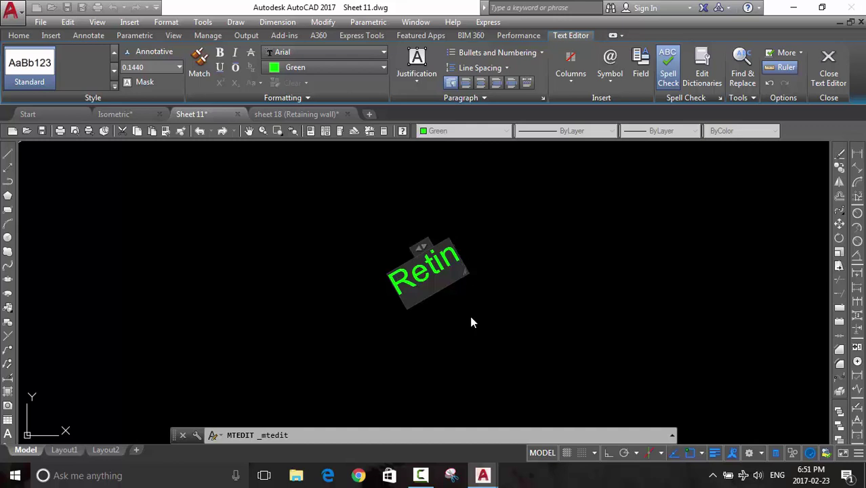
pyautogui.write('ing ')
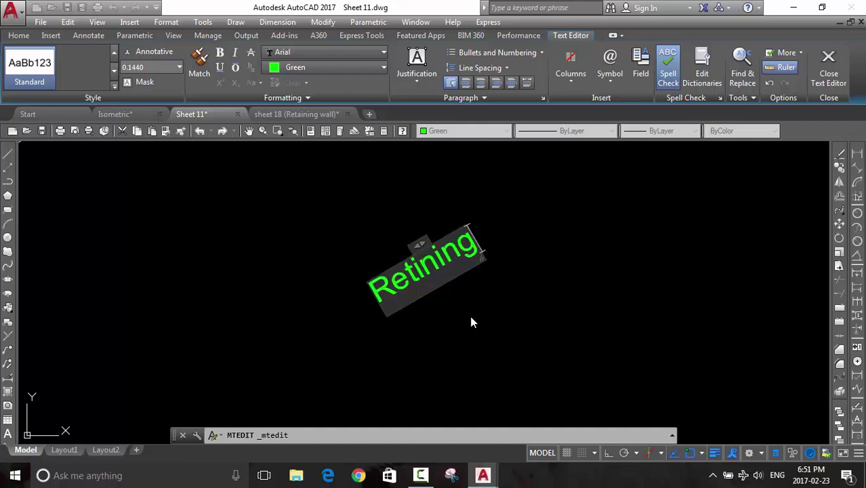
pyautogui.write('wll')
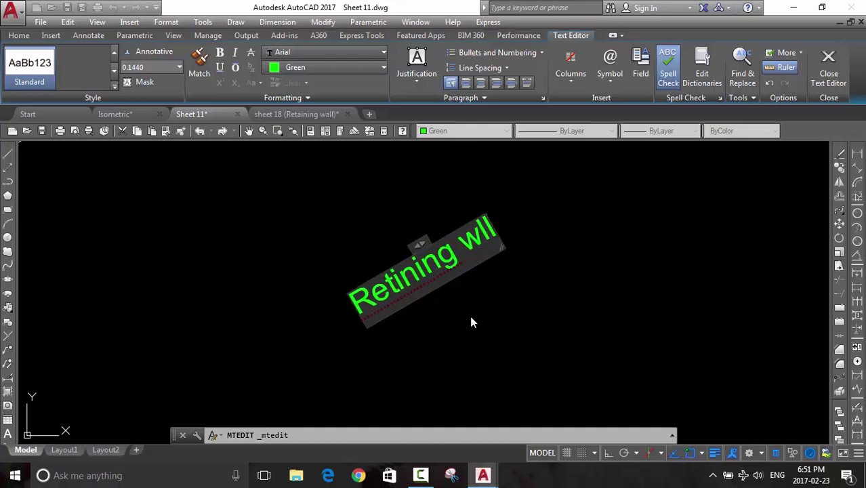
pyautogui.press('Return')
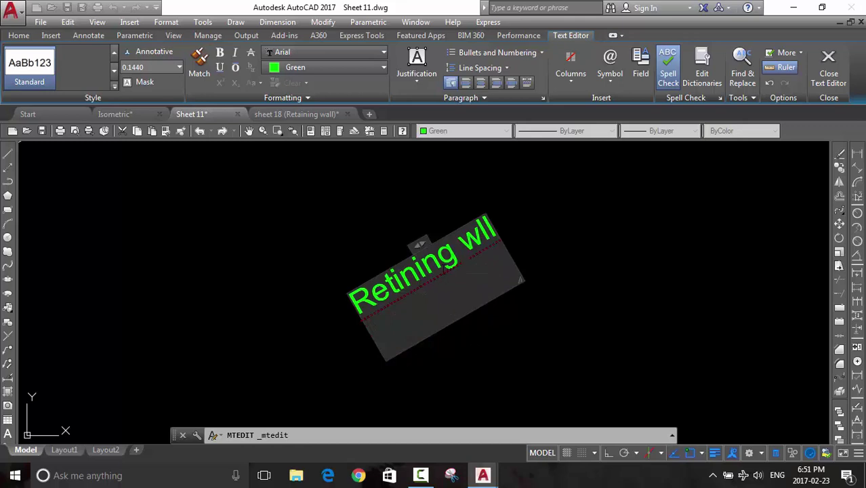
pyautogui.rightClick(442, 270)
pyautogui.rightClick(409, 285)
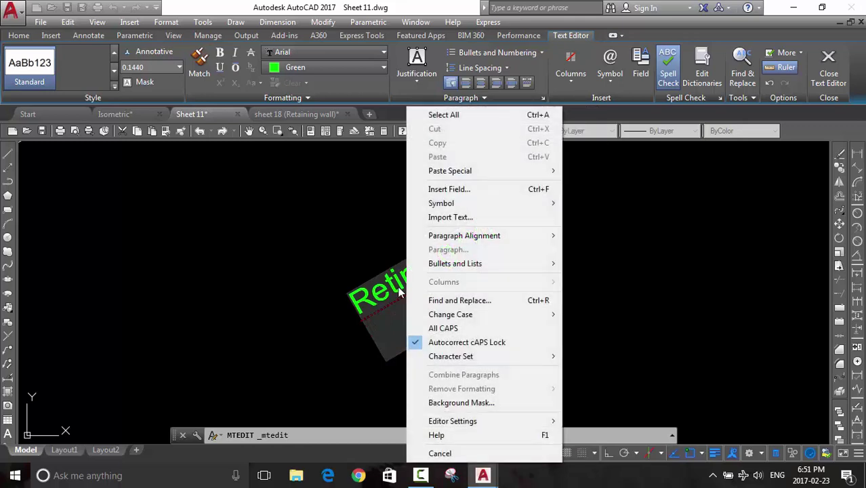
pyautogui.rightClick(399, 287)
pyautogui.rightClick(399, 288)
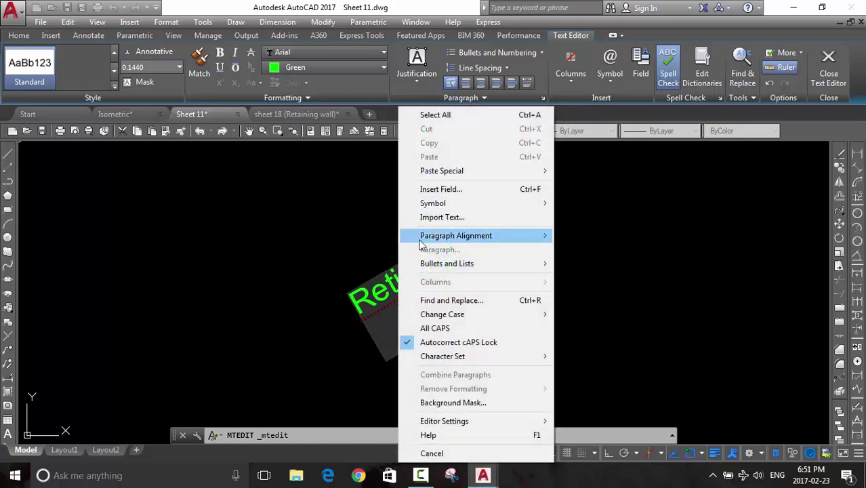
pyautogui.click(396, 290)
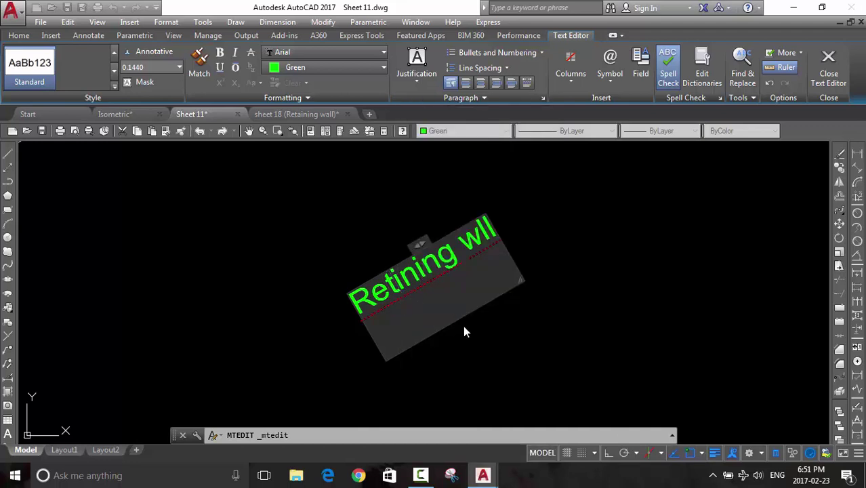
pyautogui.write('A')
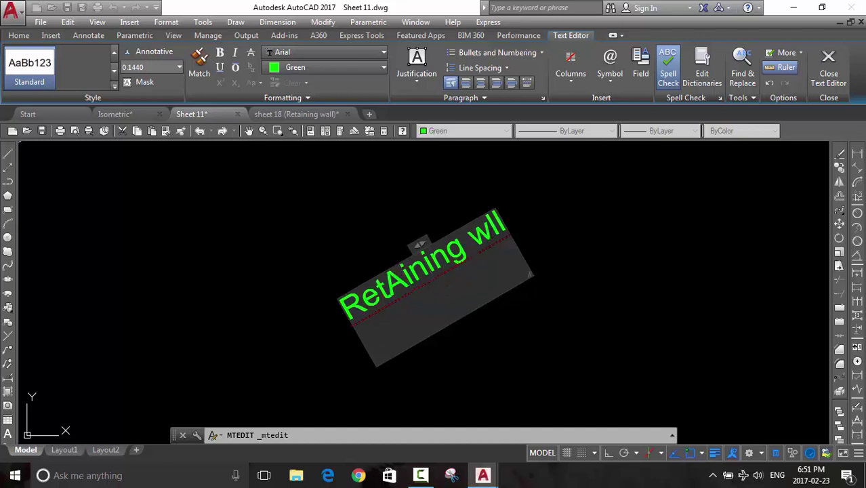
pyautogui.write('A')
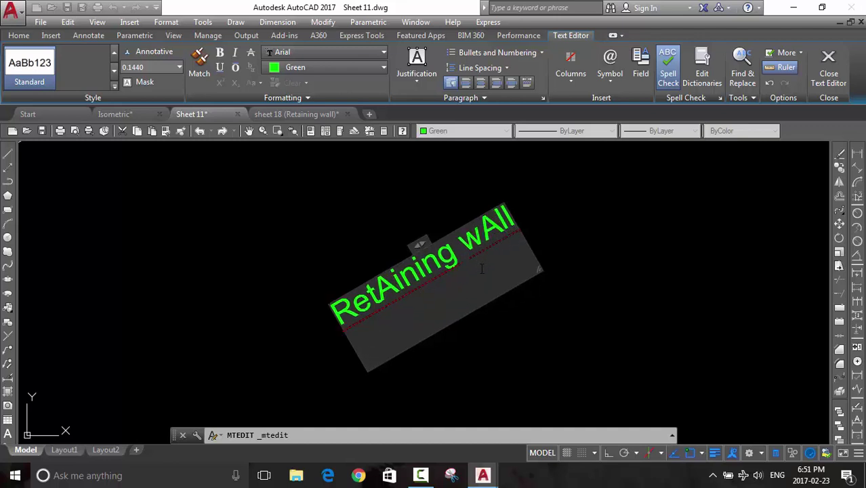
pyautogui.hotkey('ctrl', 'Return')
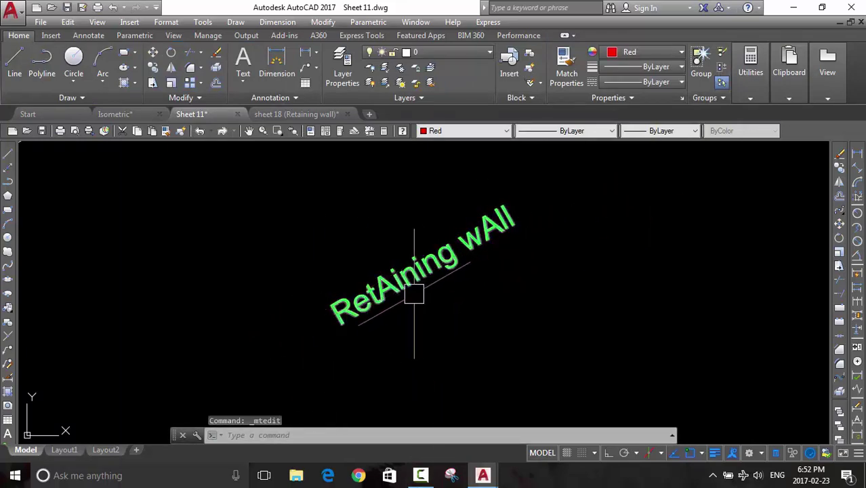
# Move the 'RetAining wAll' label with MOVE so it sits beside the pink hatched footing edge
pyautogui.scroll(5, 391, 285)
pyautogui.scroll(-3, 499, 251)
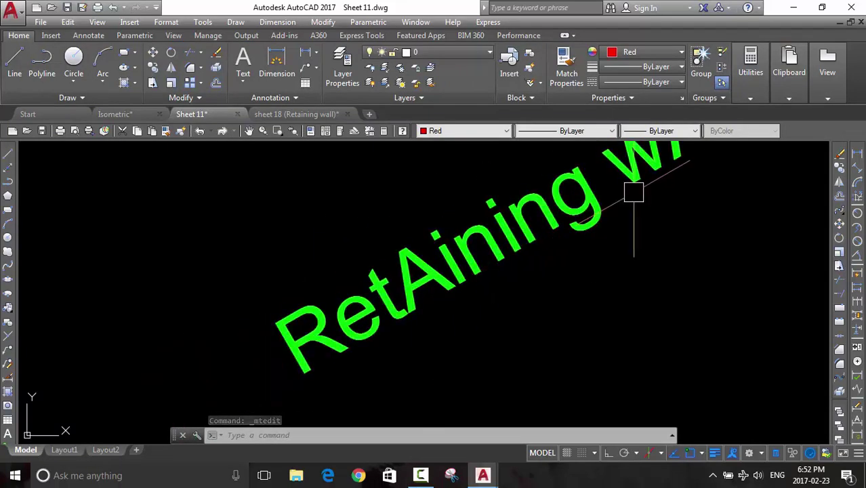
pyautogui.scroll(-2, 624, 207)
pyautogui.scroll(-2, 508, 247)
pyautogui.moveTo(528, 193)
pyautogui.mouseDown(button='middle')
pyautogui.moveTo(581, 295)
pyautogui.moveTo(540, 291)
pyautogui.mouseUp(button='middle')
pyautogui.click(540, 292)
pyautogui.write('m')
pyautogui.press('Return')
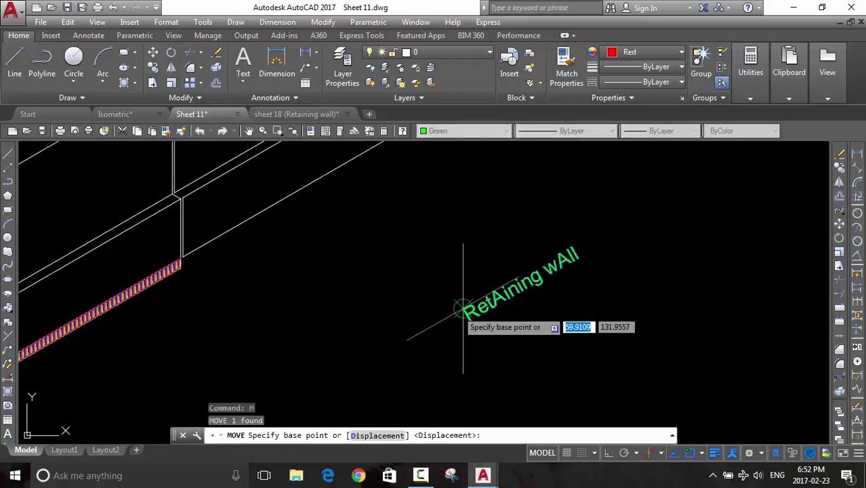
pyautogui.click(486, 330)
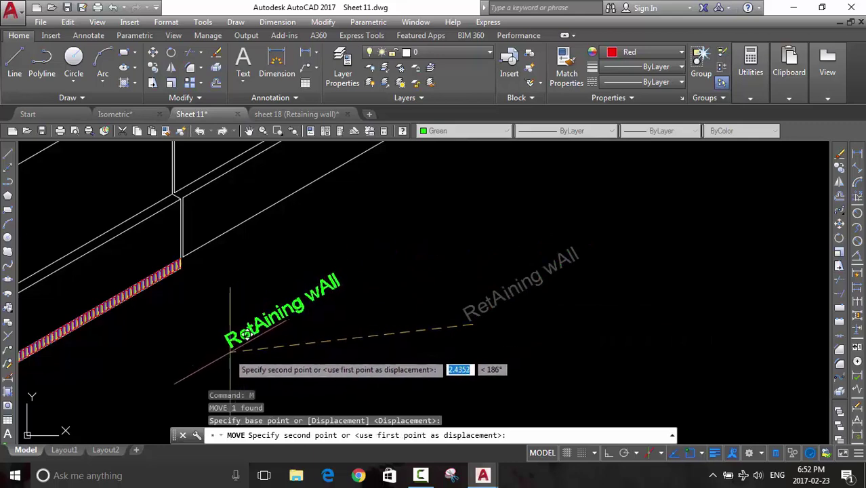
pyautogui.click(277, 335)
pyautogui.scroll(-2, 332, 342)
pyautogui.scroll(-2, 429, 316)
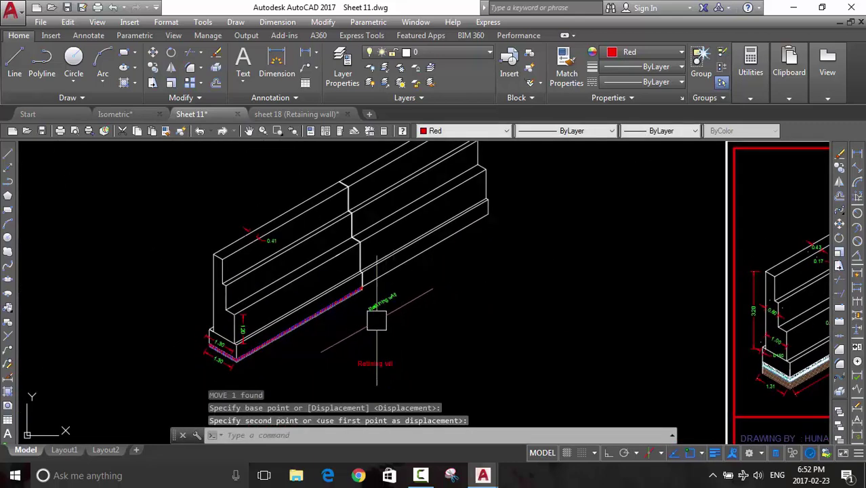
pyautogui.click(332, 359)
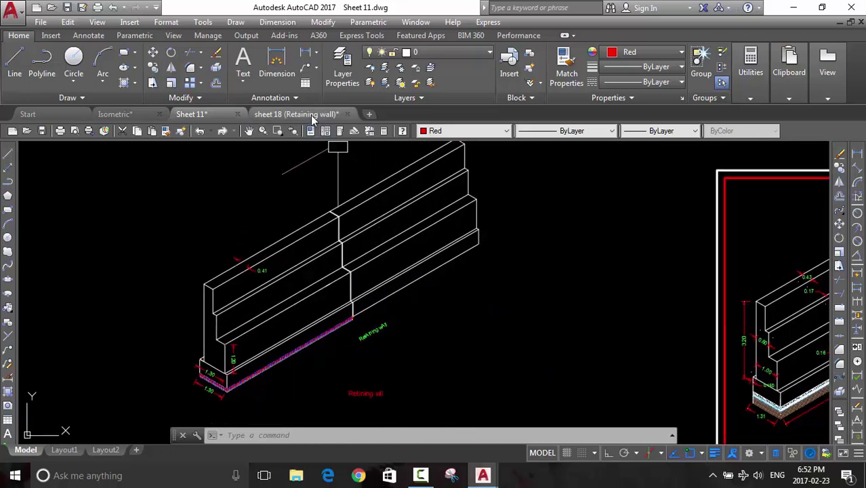
# Switch to the sheet 18 Retaining wall drawing and frame the whole reference wall
pyautogui.click(311, 115)
pyautogui.moveTo(572, 276); pyautogui.dragTo(536, 294, button='middle')
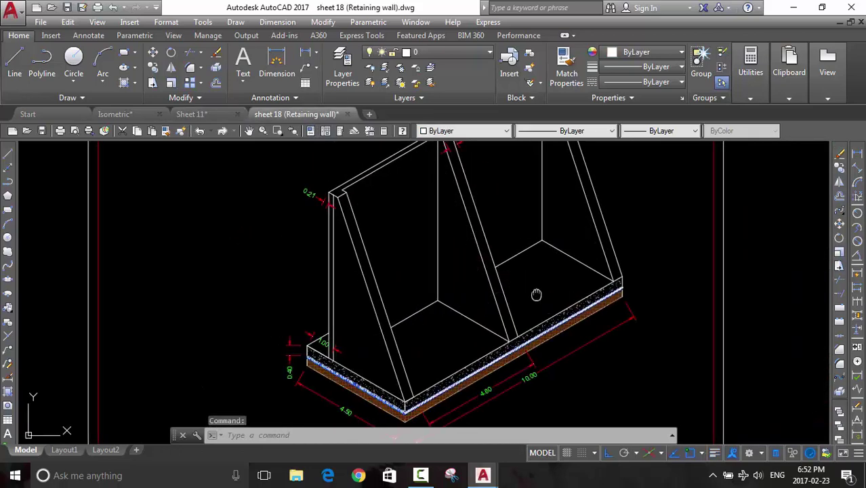
pyautogui.scroll(-1, 536, 294)
pyautogui.scroll(-1, 533, 303)
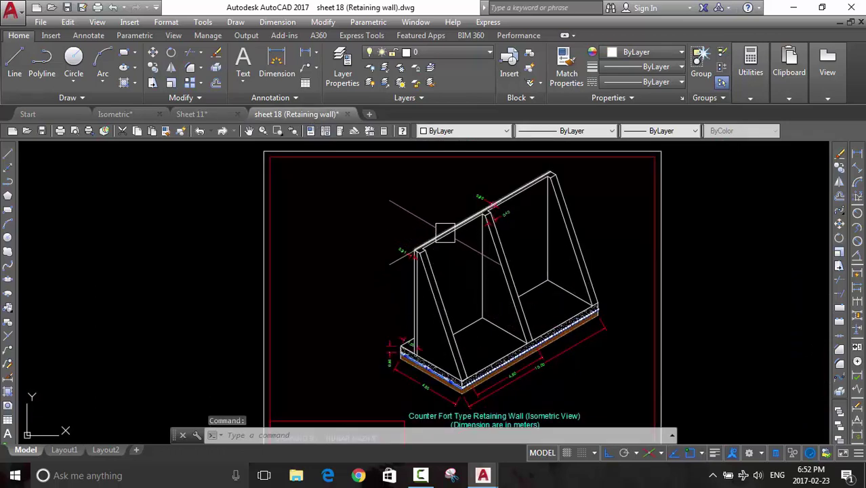
pyautogui.scroll(1, 414, 255)
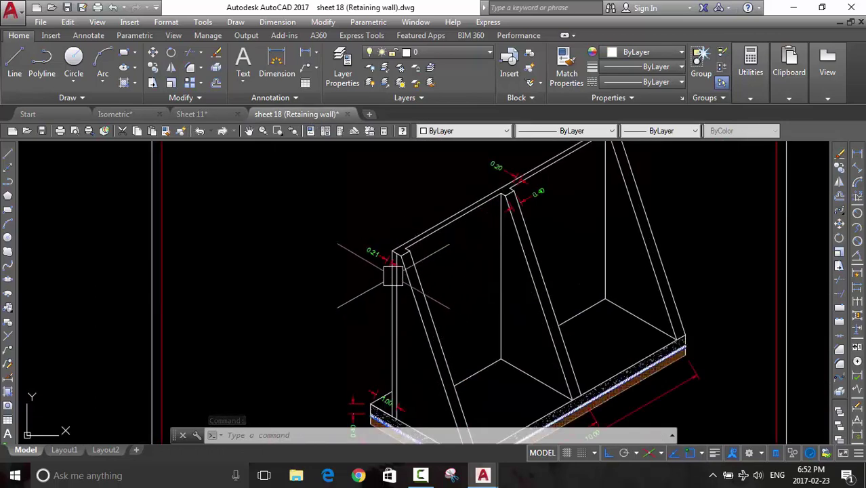
pyautogui.scroll(1, 391, 251)
pyautogui.scroll(-1, 383, 249)
pyautogui.moveTo(383, 249)
pyautogui.mouseDown(button='middle')
pyautogui.moveTo(464, 313)
pyautogui.moveTo(464, 174)
pyautogui.moveTo(495, 210)
pyautogui.moveTo(481, 145)
pyautogui.mouseUp(button='middle')
pyautogui.scroll(-2, 464, 174)
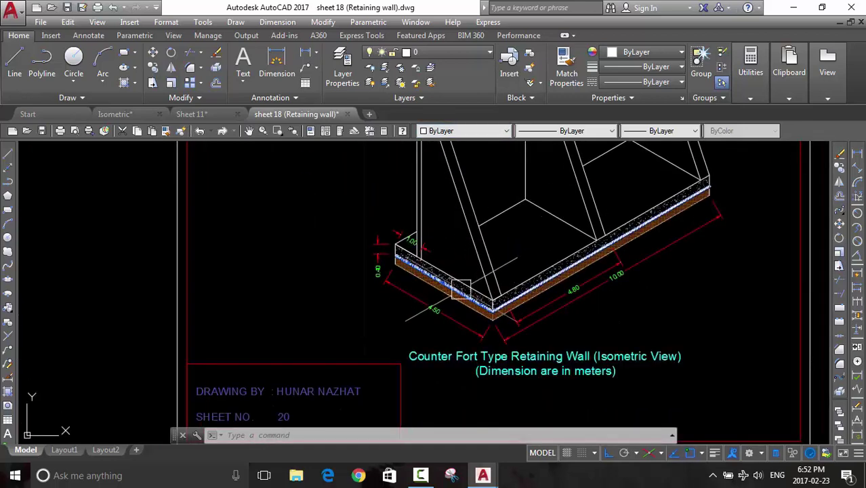
pyautogui.scroll(3, 465, 307)
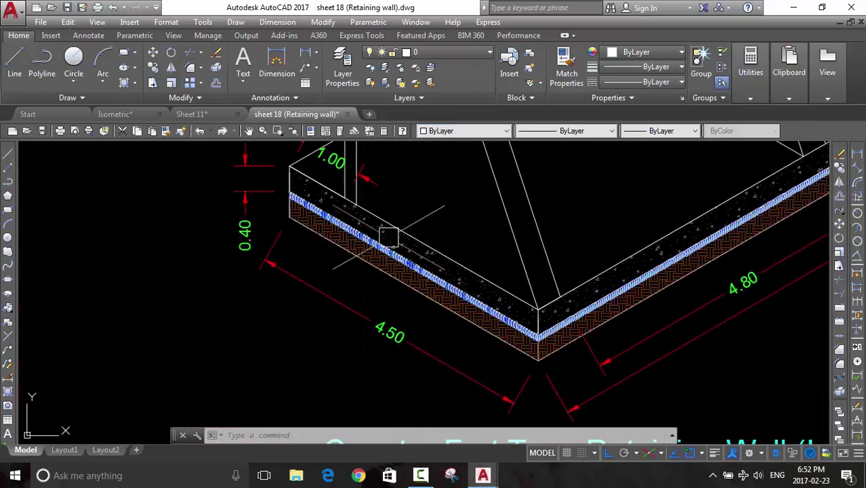
# Stretch the slanted counterfort line's lower end onto the footing's top edge, dismissing the Help message
pyautogui.click(537, 311)
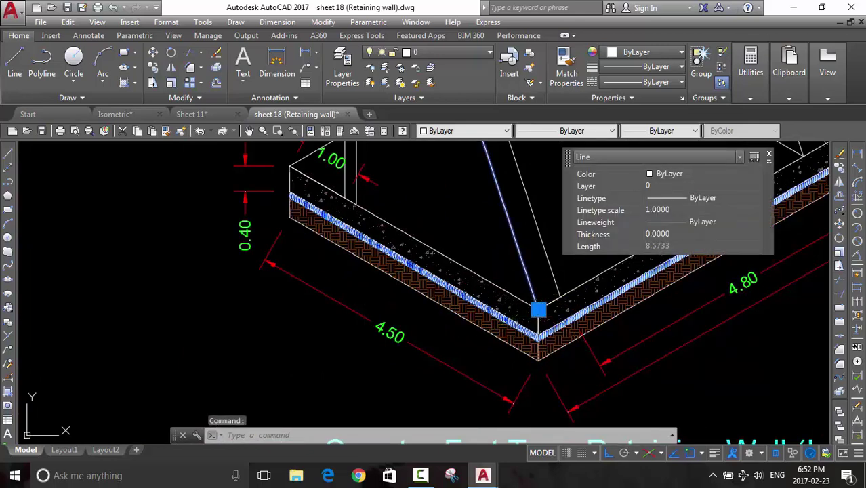
pyautogui.click(535, 306)
pyautogui.click(504, 287)
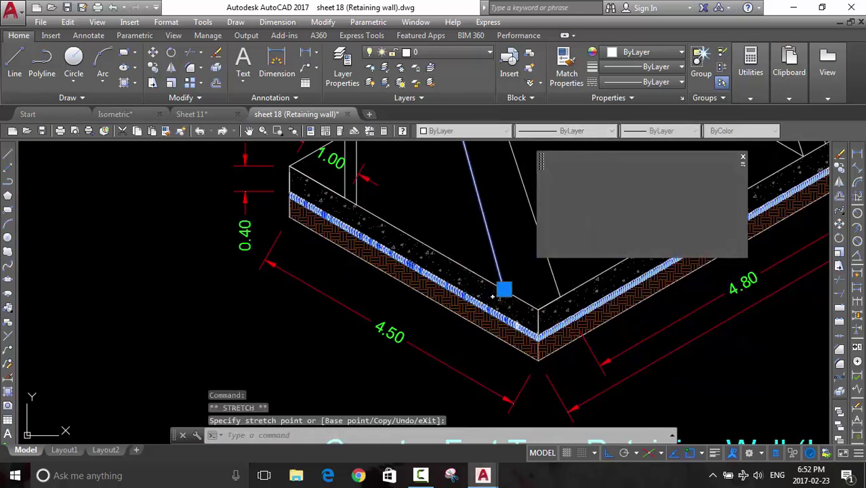
pyautogui.press('F1')
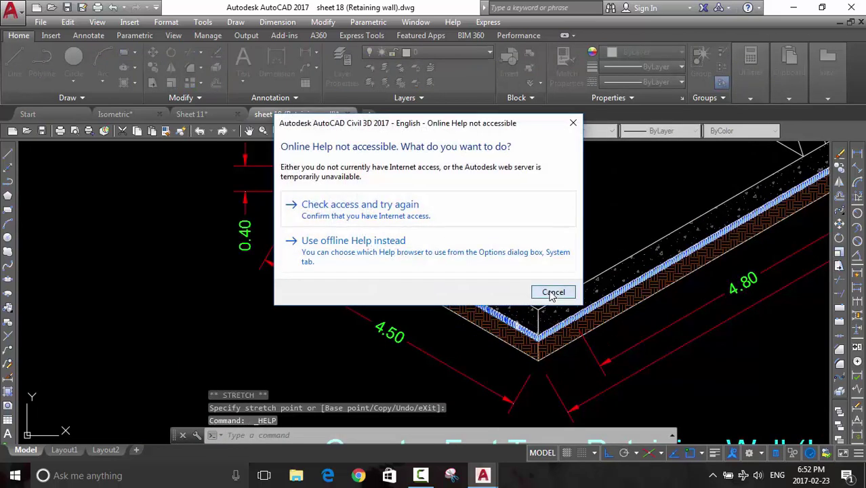
pyautogui.click(553, 292)
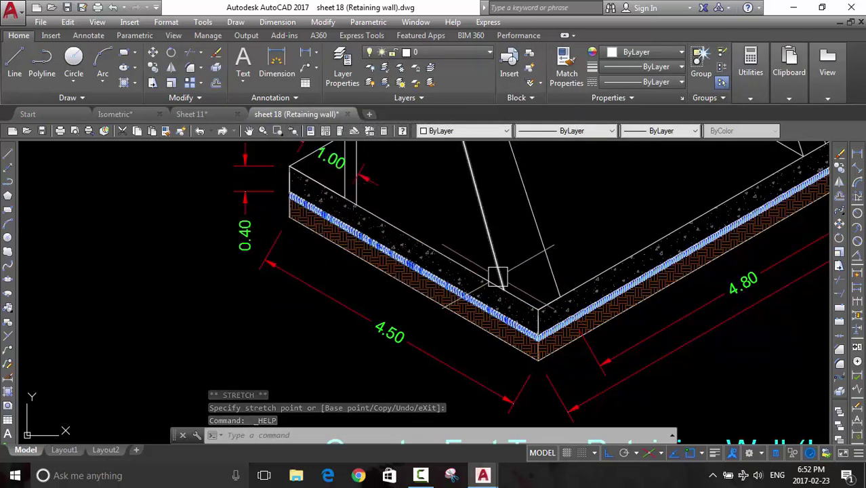
pyautogui.scroll(-2, 444, 244)
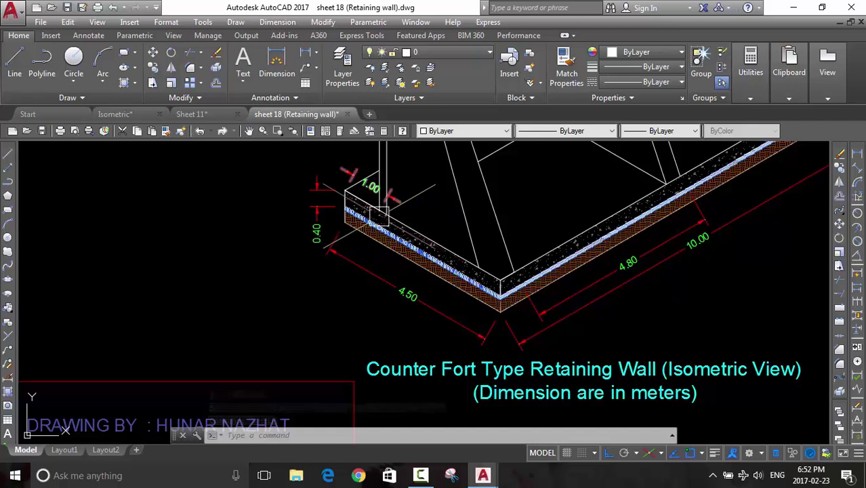
# Make Red the current colour and draw a red line along the footing edge plus a short vertical segment
pyautogui.write('l')
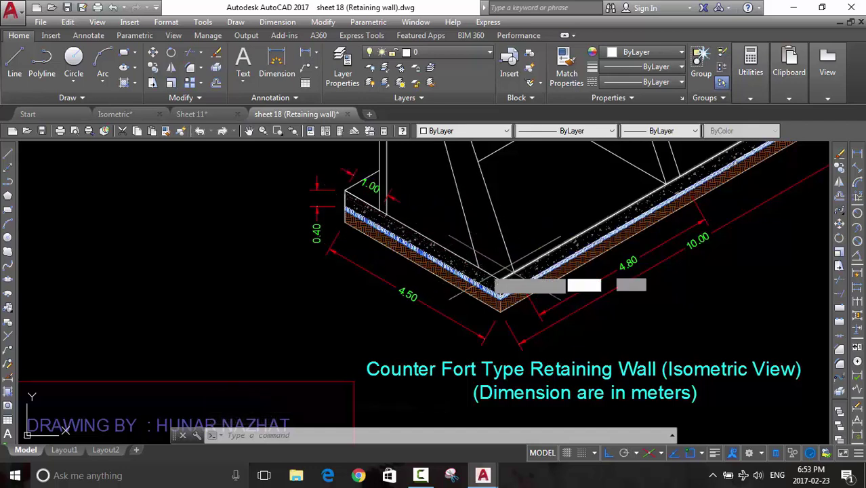
pyautogui.press('Return')
pyautogui.press('Escape')
pyautogui.click(448, 131)
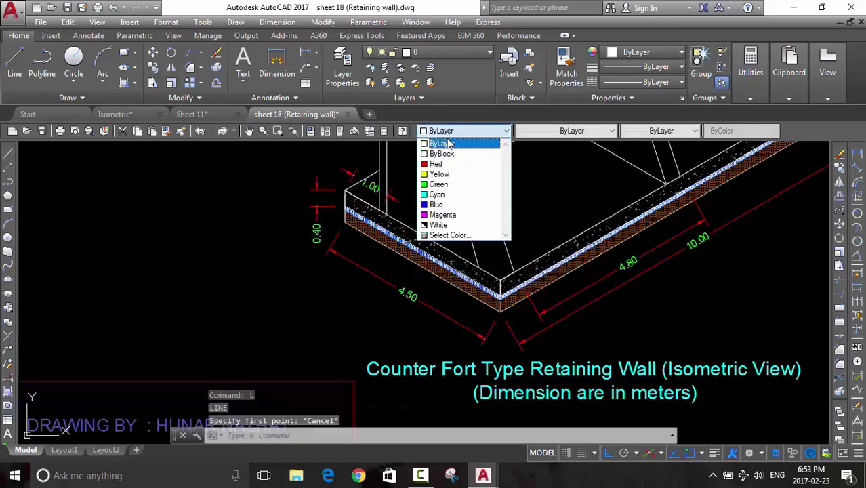
pyautogui.click(445, 164)
pyautogui.press('Return')
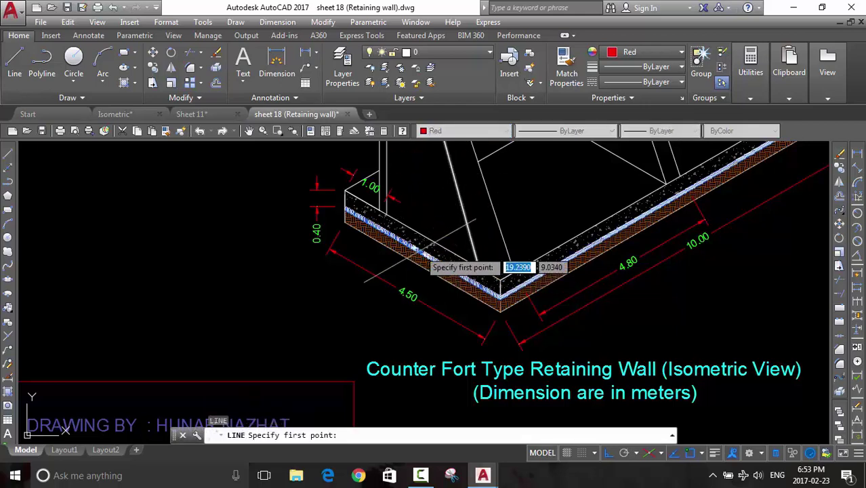
pyautogui.scroll(2, 420, 244)
pyautogui.scroll(2, 387, 191)
pyautogui.click(385, 225)
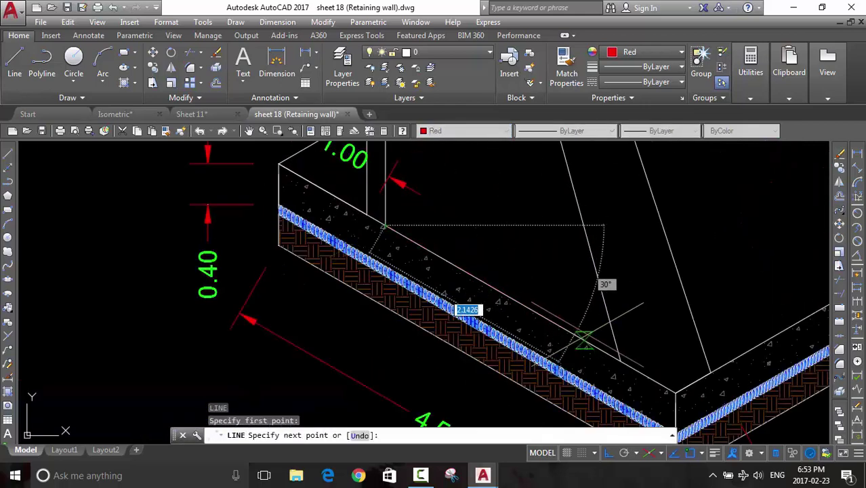
pyautogui.click(622, 359)
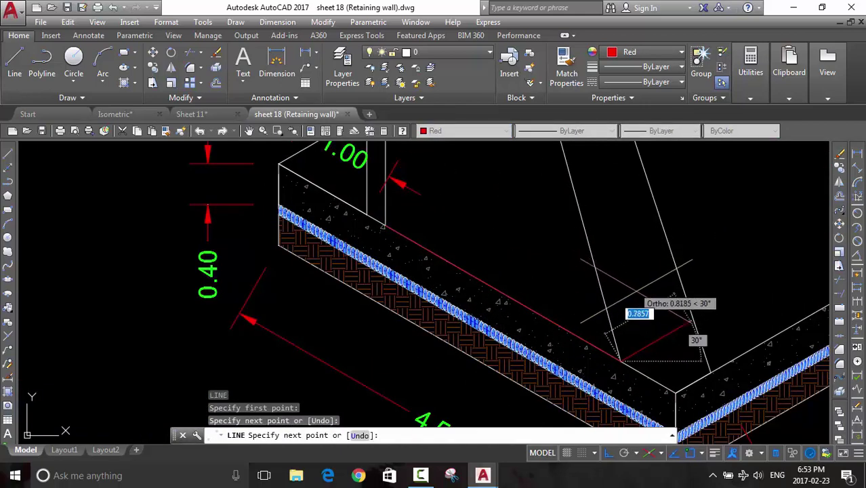
pyautogui.press('F5')
pyautogui.click(622, 291)
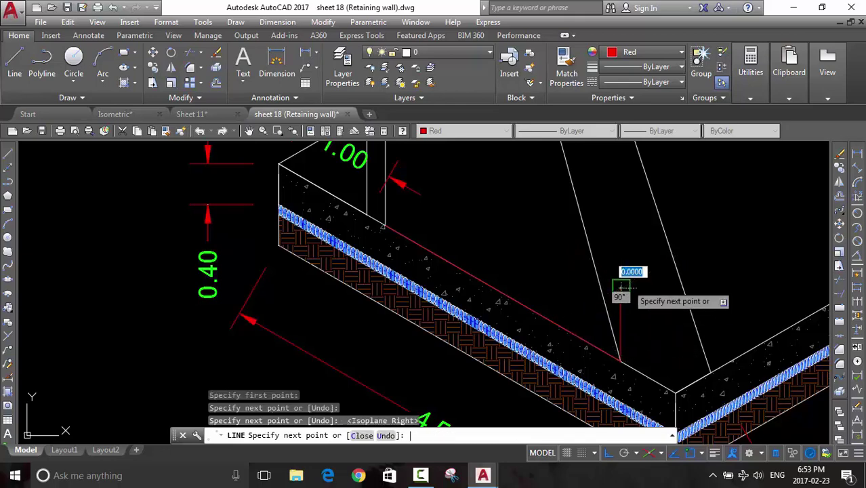
pyautogui.press('Return')
# Start a new red line across the wall top from its top-left corner
pyautogui.scroll(-2, 593, 285)
pyautogui.scroll(-2, 581, 402)
pyautogui.moveTo(558, 183); pyautogui.dragTo(557, 270, button='middle')
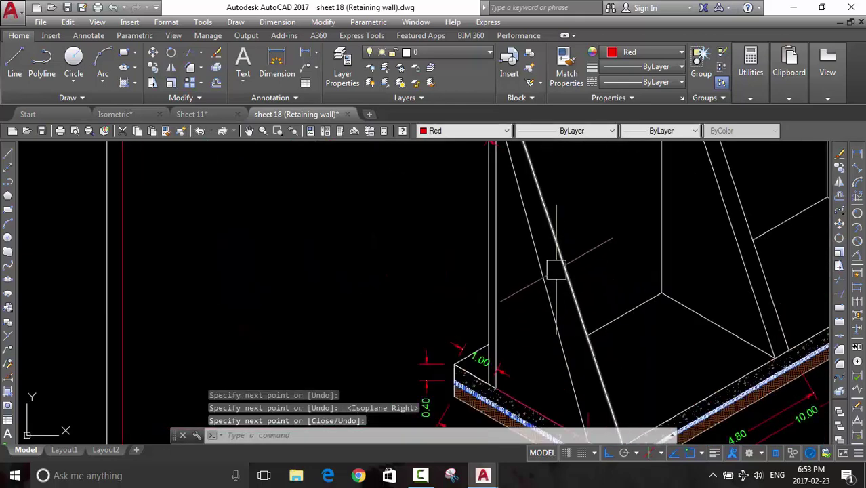
pyautogui.moveTo(521, 243); pyautogui.dragTo(530, 292, button='middle')
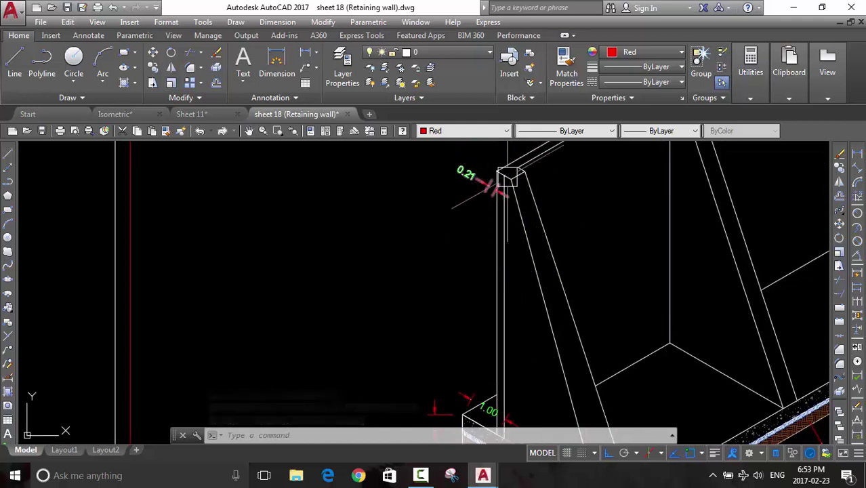
pyautogui.scroll(5, 475, 167)
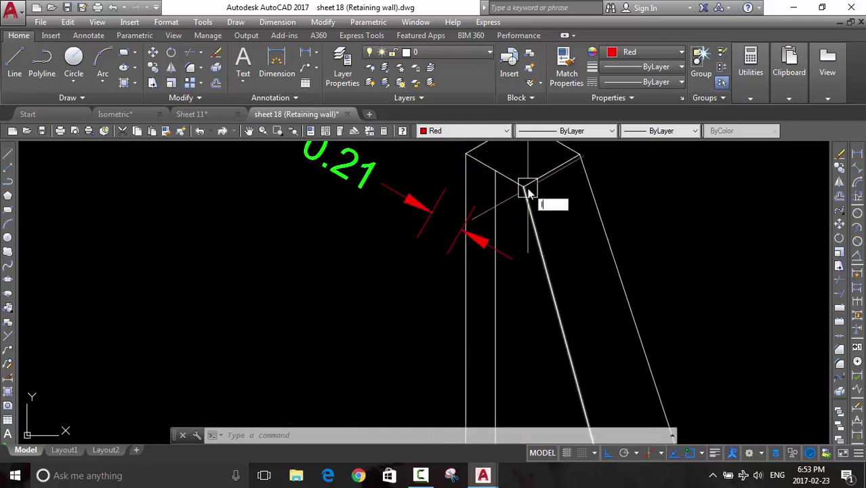
pyautogui.press('Return')
pyautogui.click(467, 154)
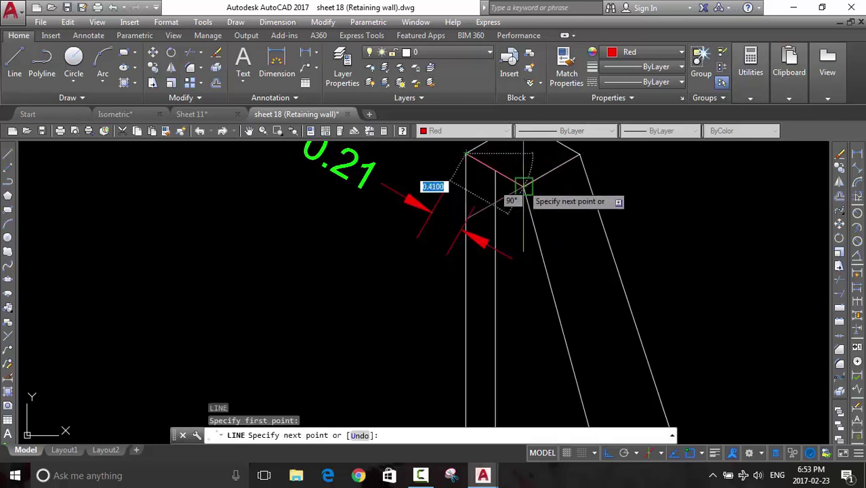
pyautogui.click(523, 186)
# Continue the red line down the sloping wall face to end on the footing edge
pyautogui.scroll(-2, 555, 298)
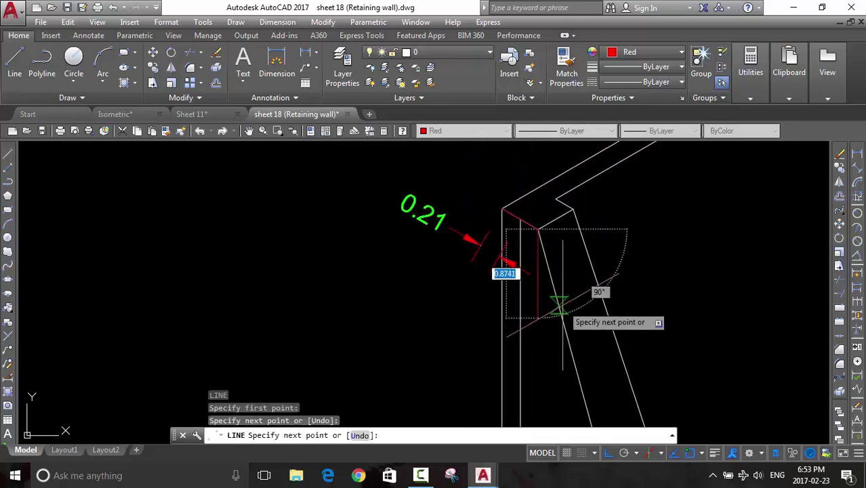
pyautogui.scroll(-2, 561, 322)
pyautogui.moveTo(567, 337); pyautogui.dragTo(556, 224, button='middle')
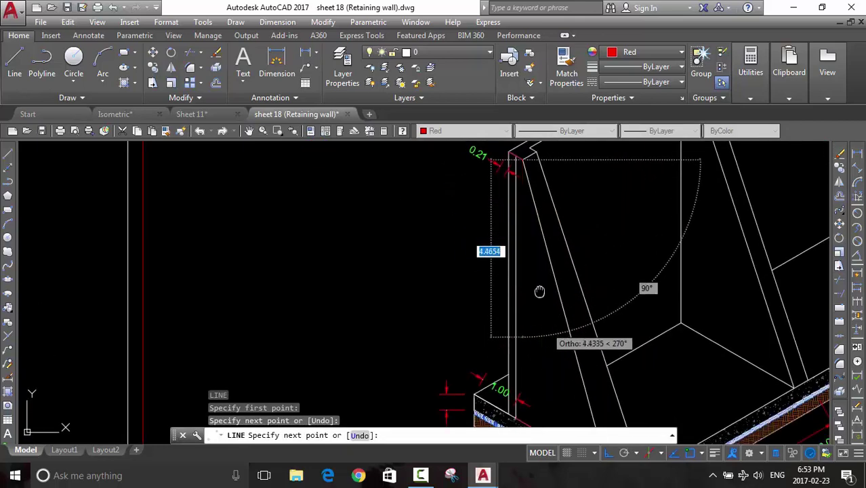
pyautogui.scroll(3, 577, 322)
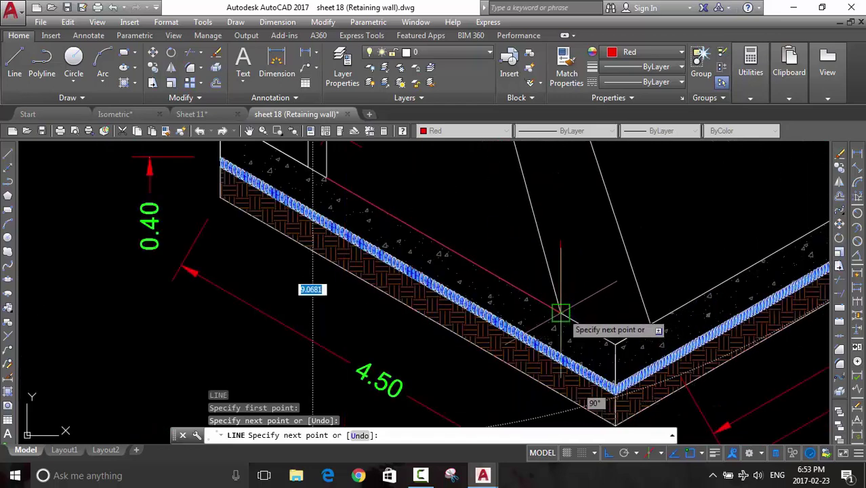
pyautogui.click(561, 313)
pyautogui.press('Return')
pyautogui.scroll(-3, 561, 313)
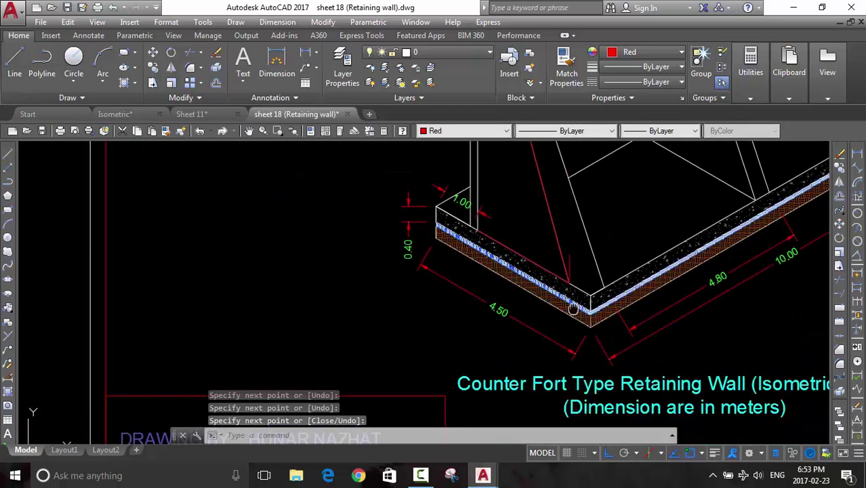
pyautogui.moveTo(627, 295); pyautogui.dragTo(558, 380, button='middle')
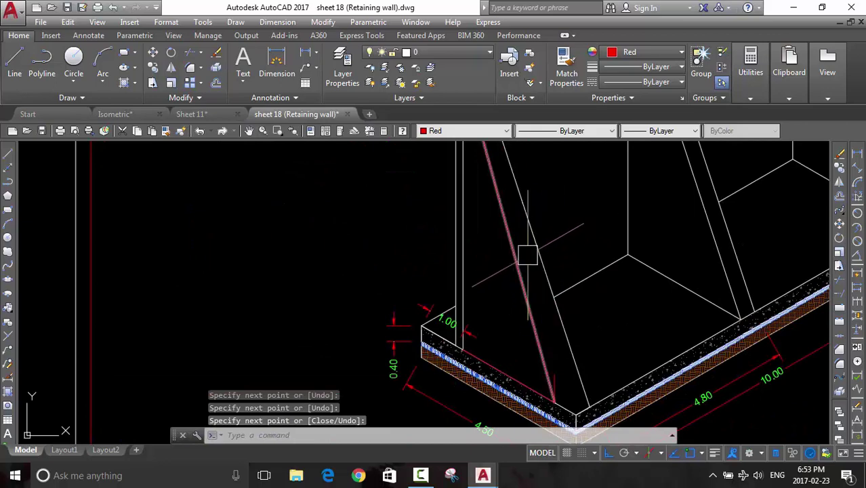
pyautogui.scroll(-2, 521, 255)
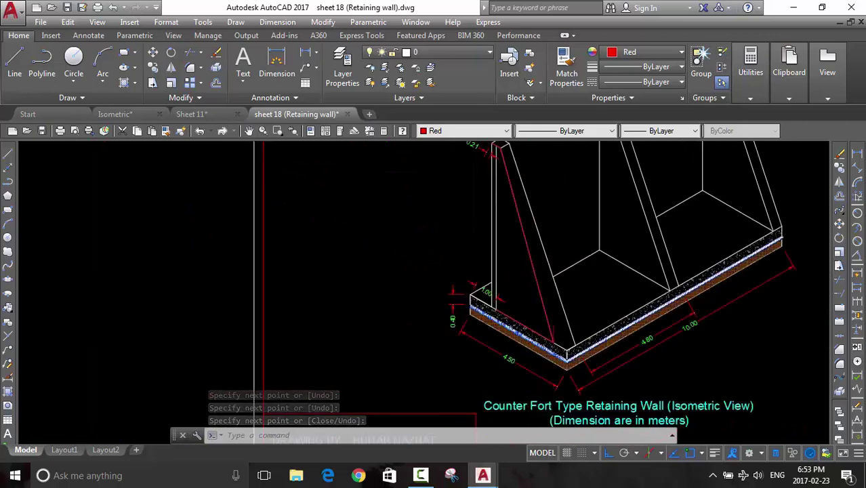
pyautogui.scroll(-2, 556, 224)
pyautogui.scroll(1, 591, 197)
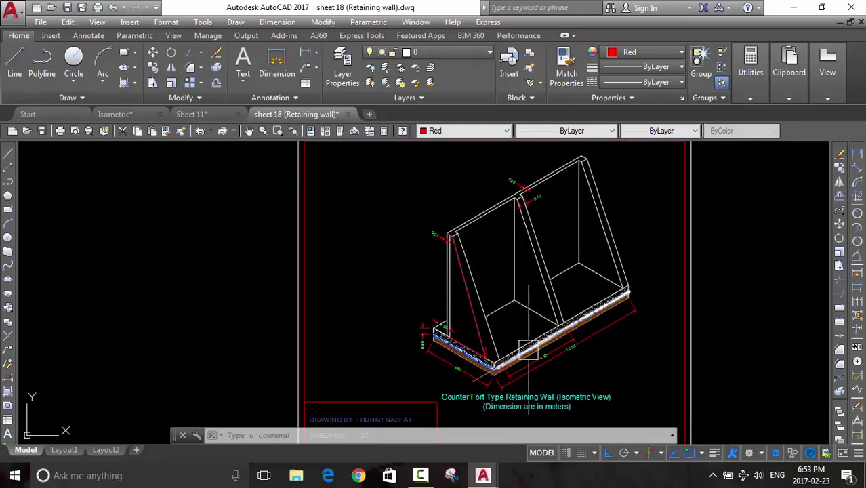
# Switch to the Sheet 11 drawing and centre its labelled reference retaining wall
pyautogui.moveTo(421, 291); pyautogui.dragTo(421, 292, button='middle')
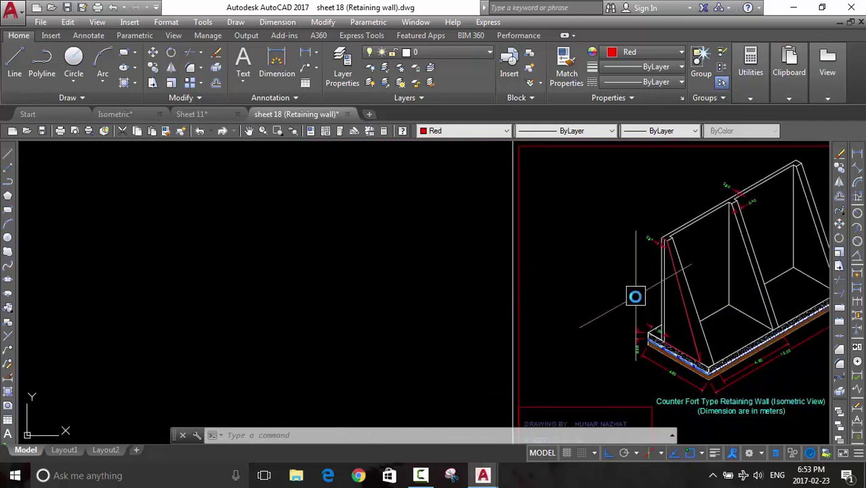
pyautogui.scroll(-4, 634, 295)
pyautogui.moveTo(536, 313); pyautogui.dragTo(727, 315, button='middle')
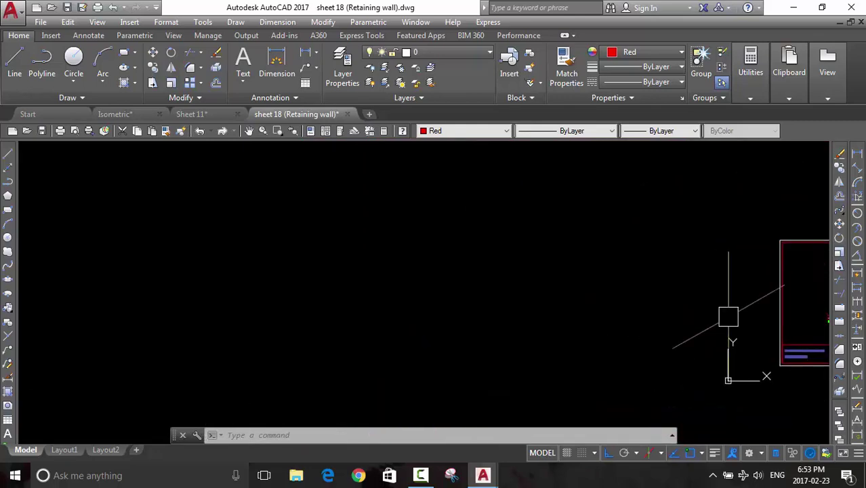
pyautogui.moveTo(524, 294); pyautogui.dragTo(744, 295, button='middle')
pyautogui.moveTo(629, 294)
pyautogui.mouseDown(button='middle')
pyautogui.moveTo(575, 323)
pyautogui.moveTo(626, 298)
pyautogui.mouseUp(button='middle')
pyautogui.click(195, 114)
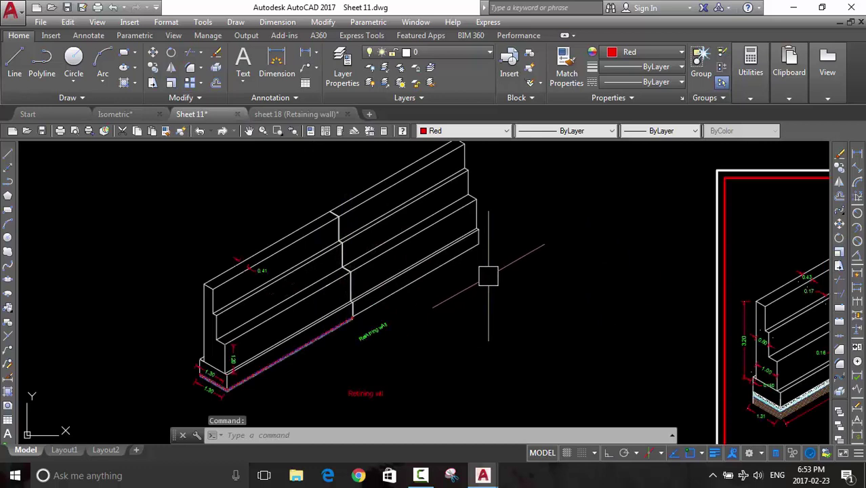
pyautogui.moveTo(485, 274); pyautogui.dragTo(489, 291, button='middle')
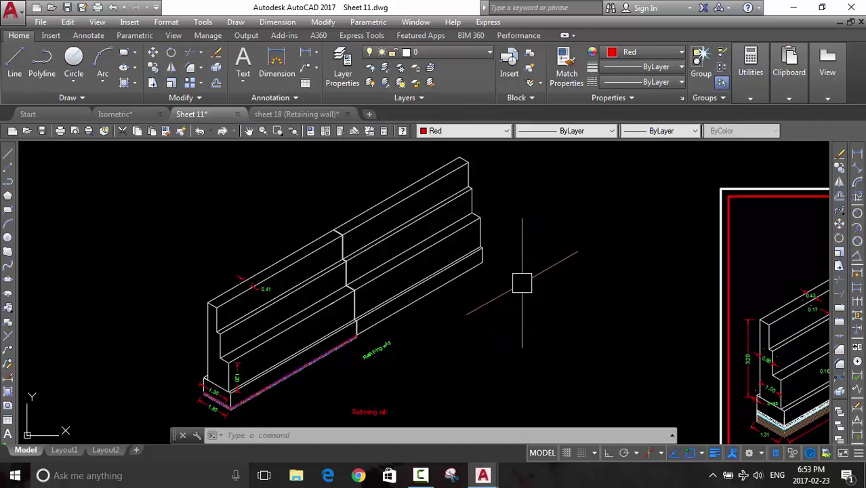
pyautogui.moveTo(466, 284); pyautogui.dragTo(472, 285, button='middle')
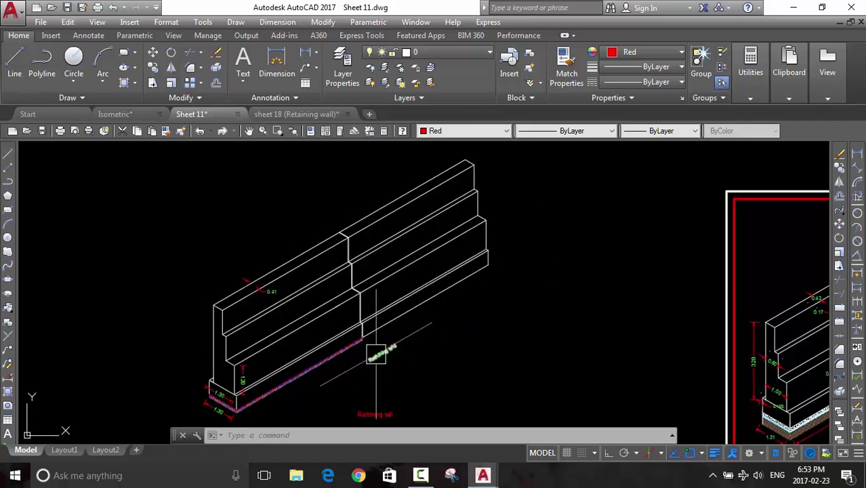
pyautogui.moveTo(478, 294); pyautogui.dragTo(493, 294, button='middle')
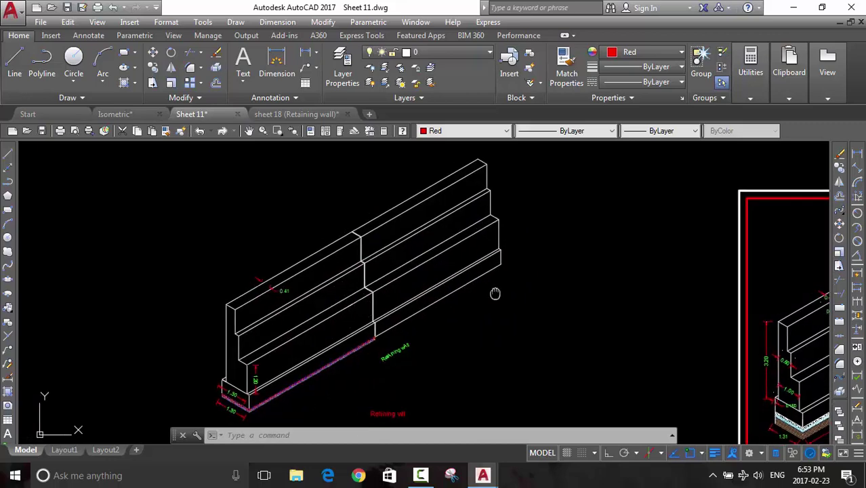